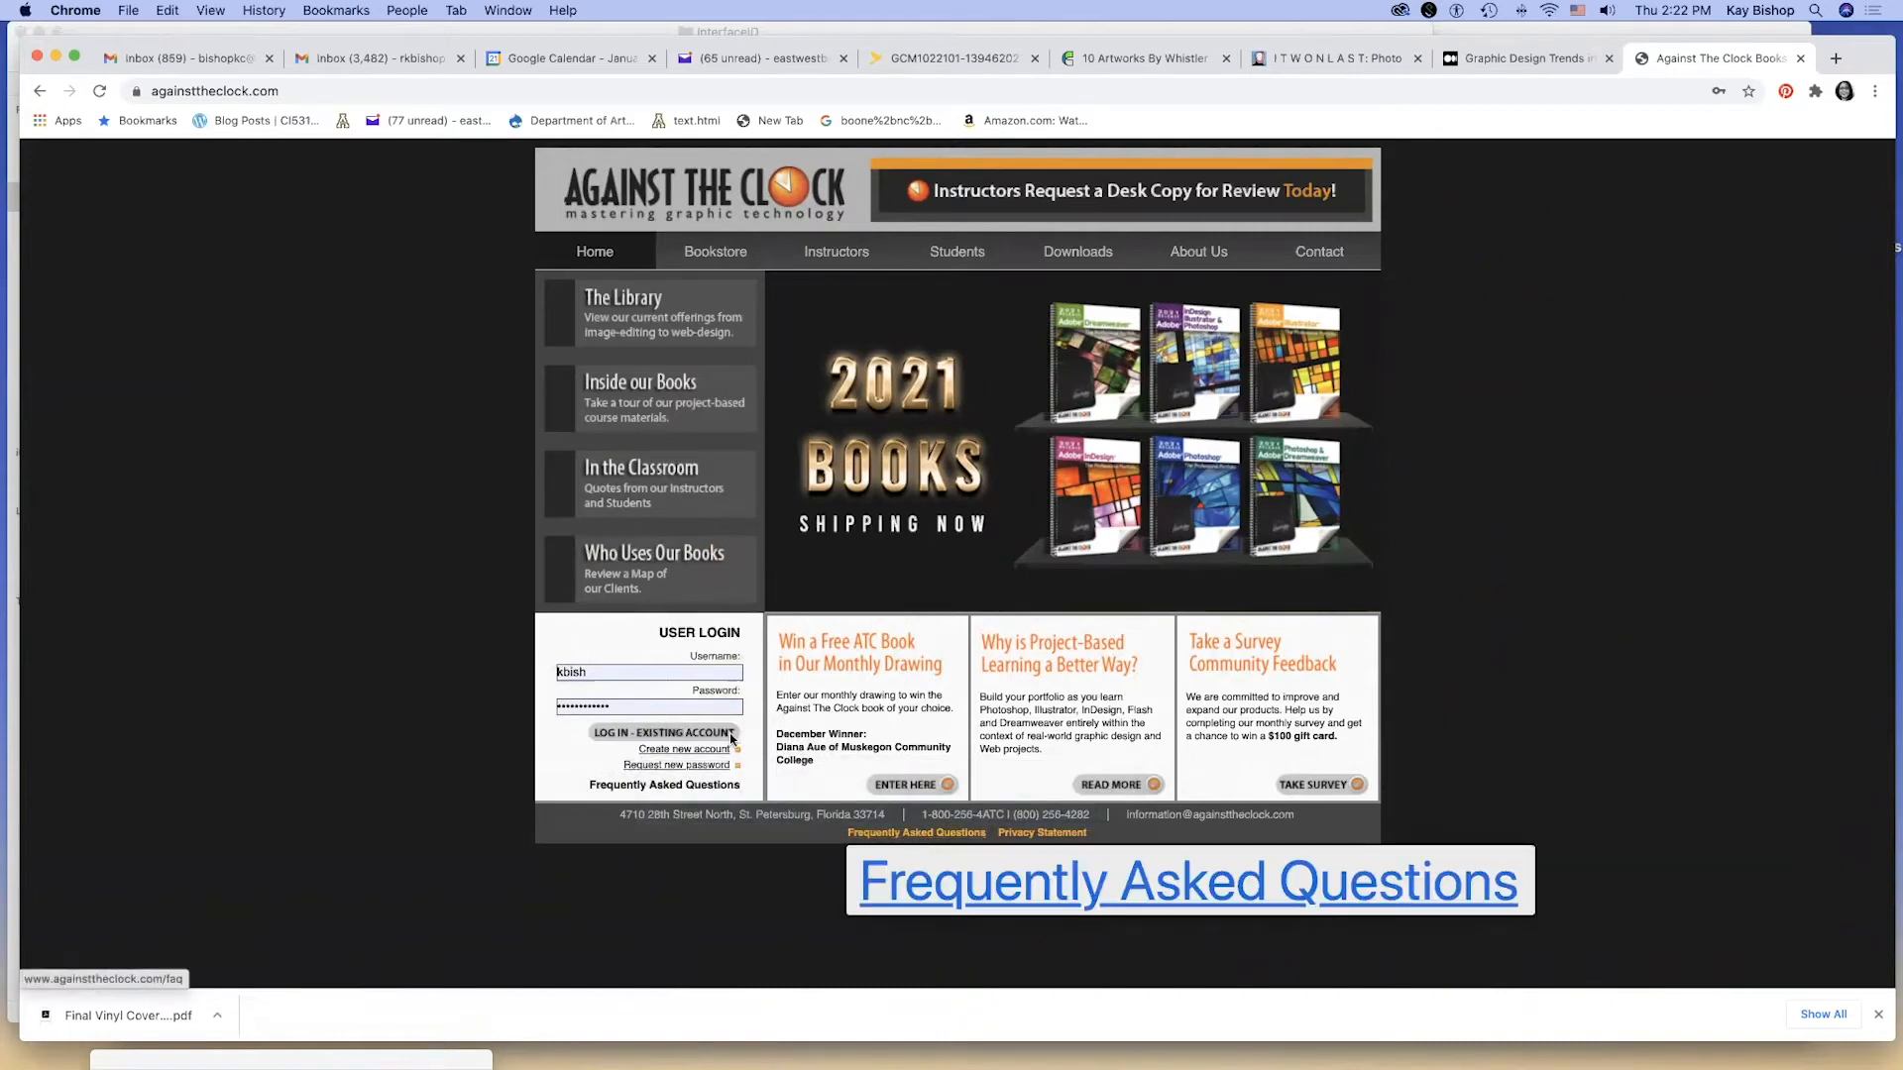
Log in to the existing Against The Clock account and open its page for entering student resource file codes.
{"action": "left_click", "coordinate": [716, 735]}
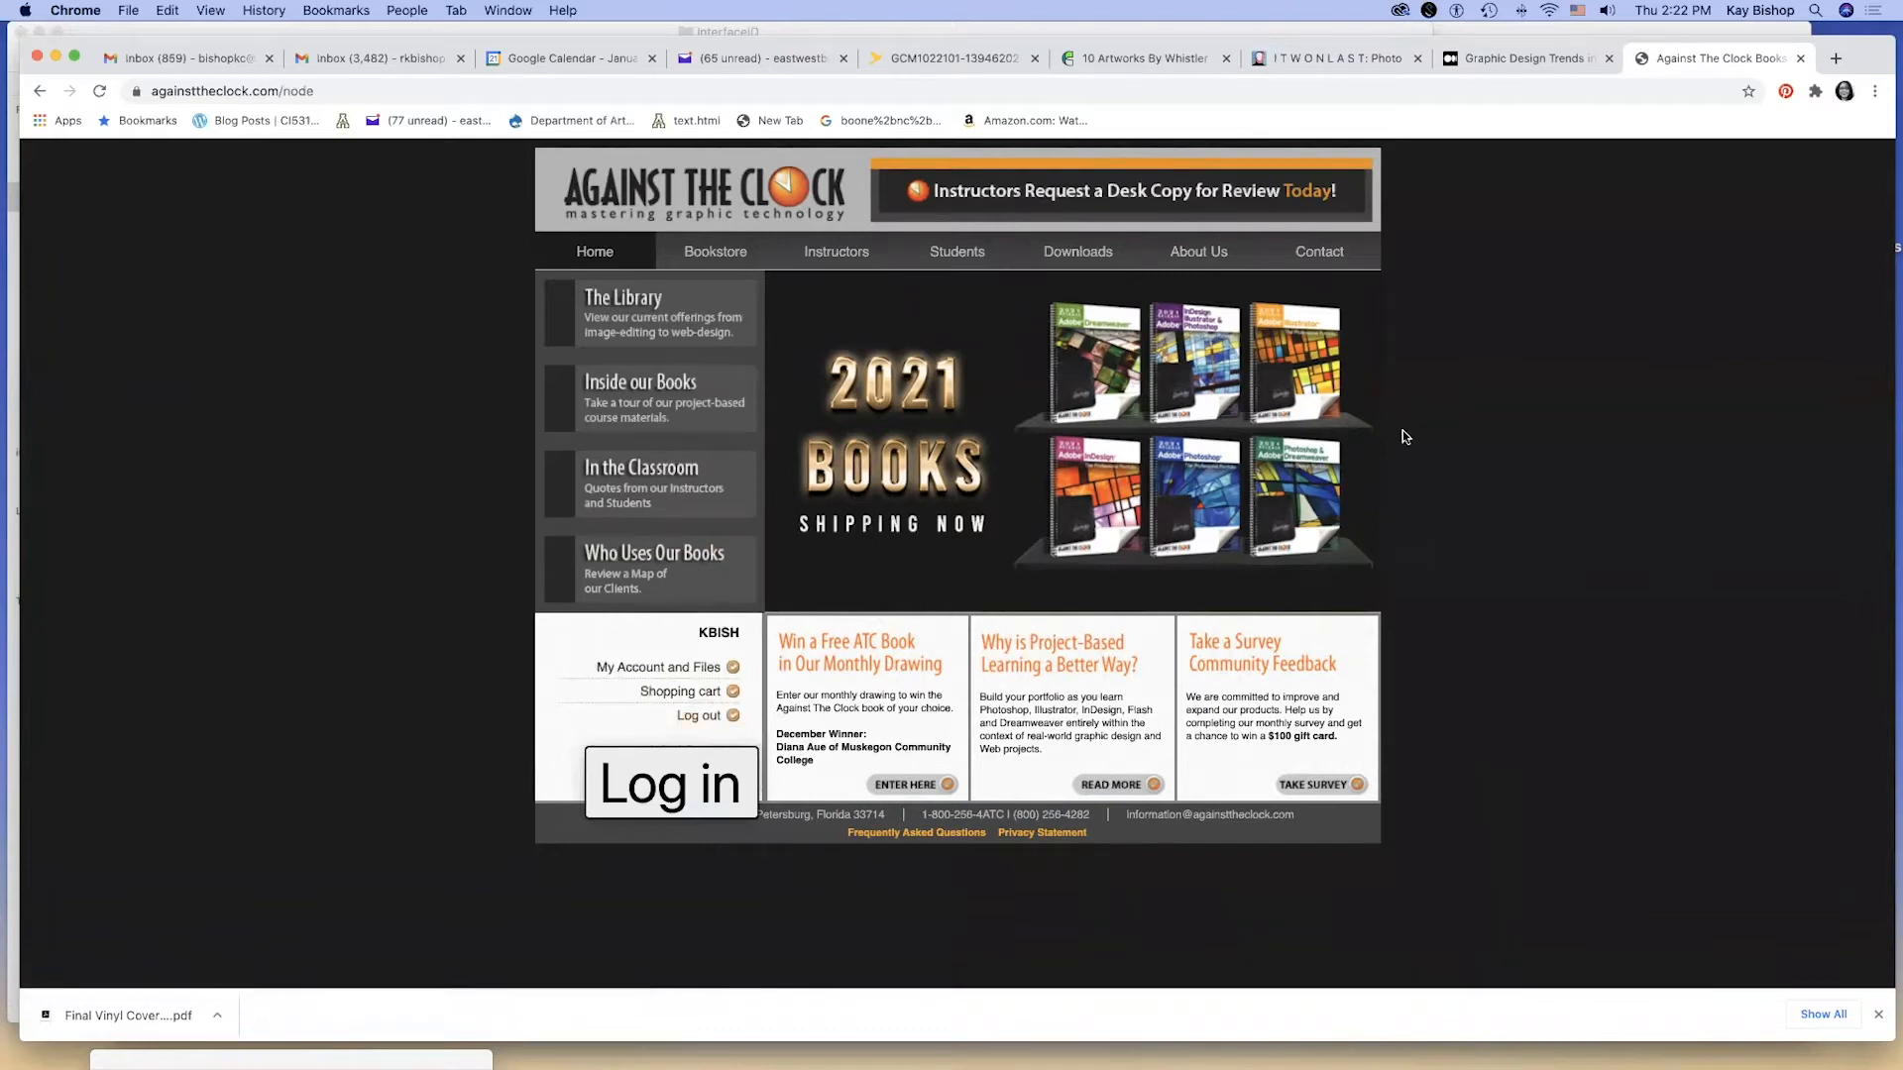
{"action": "left_click", "coordinate": [676, 667]}
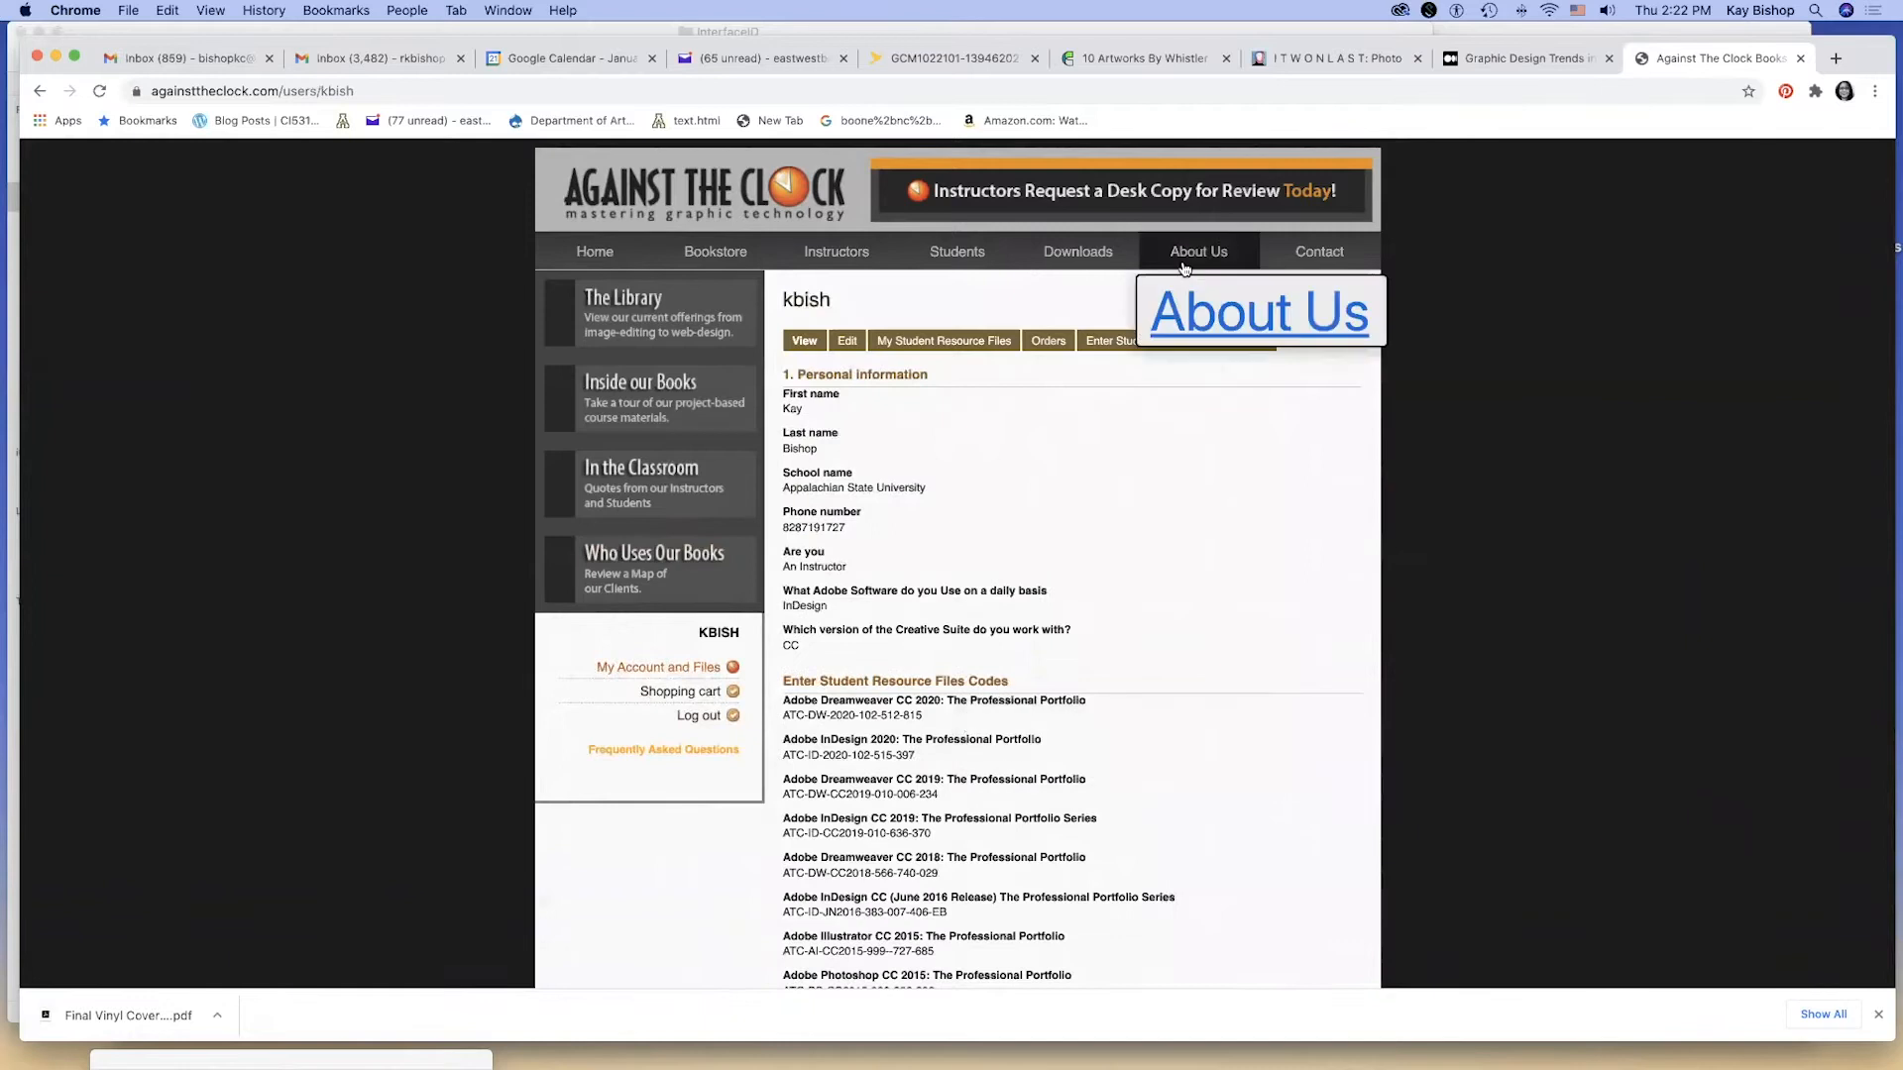
{"action": "left_click", "coordinate": [1157, 342]}
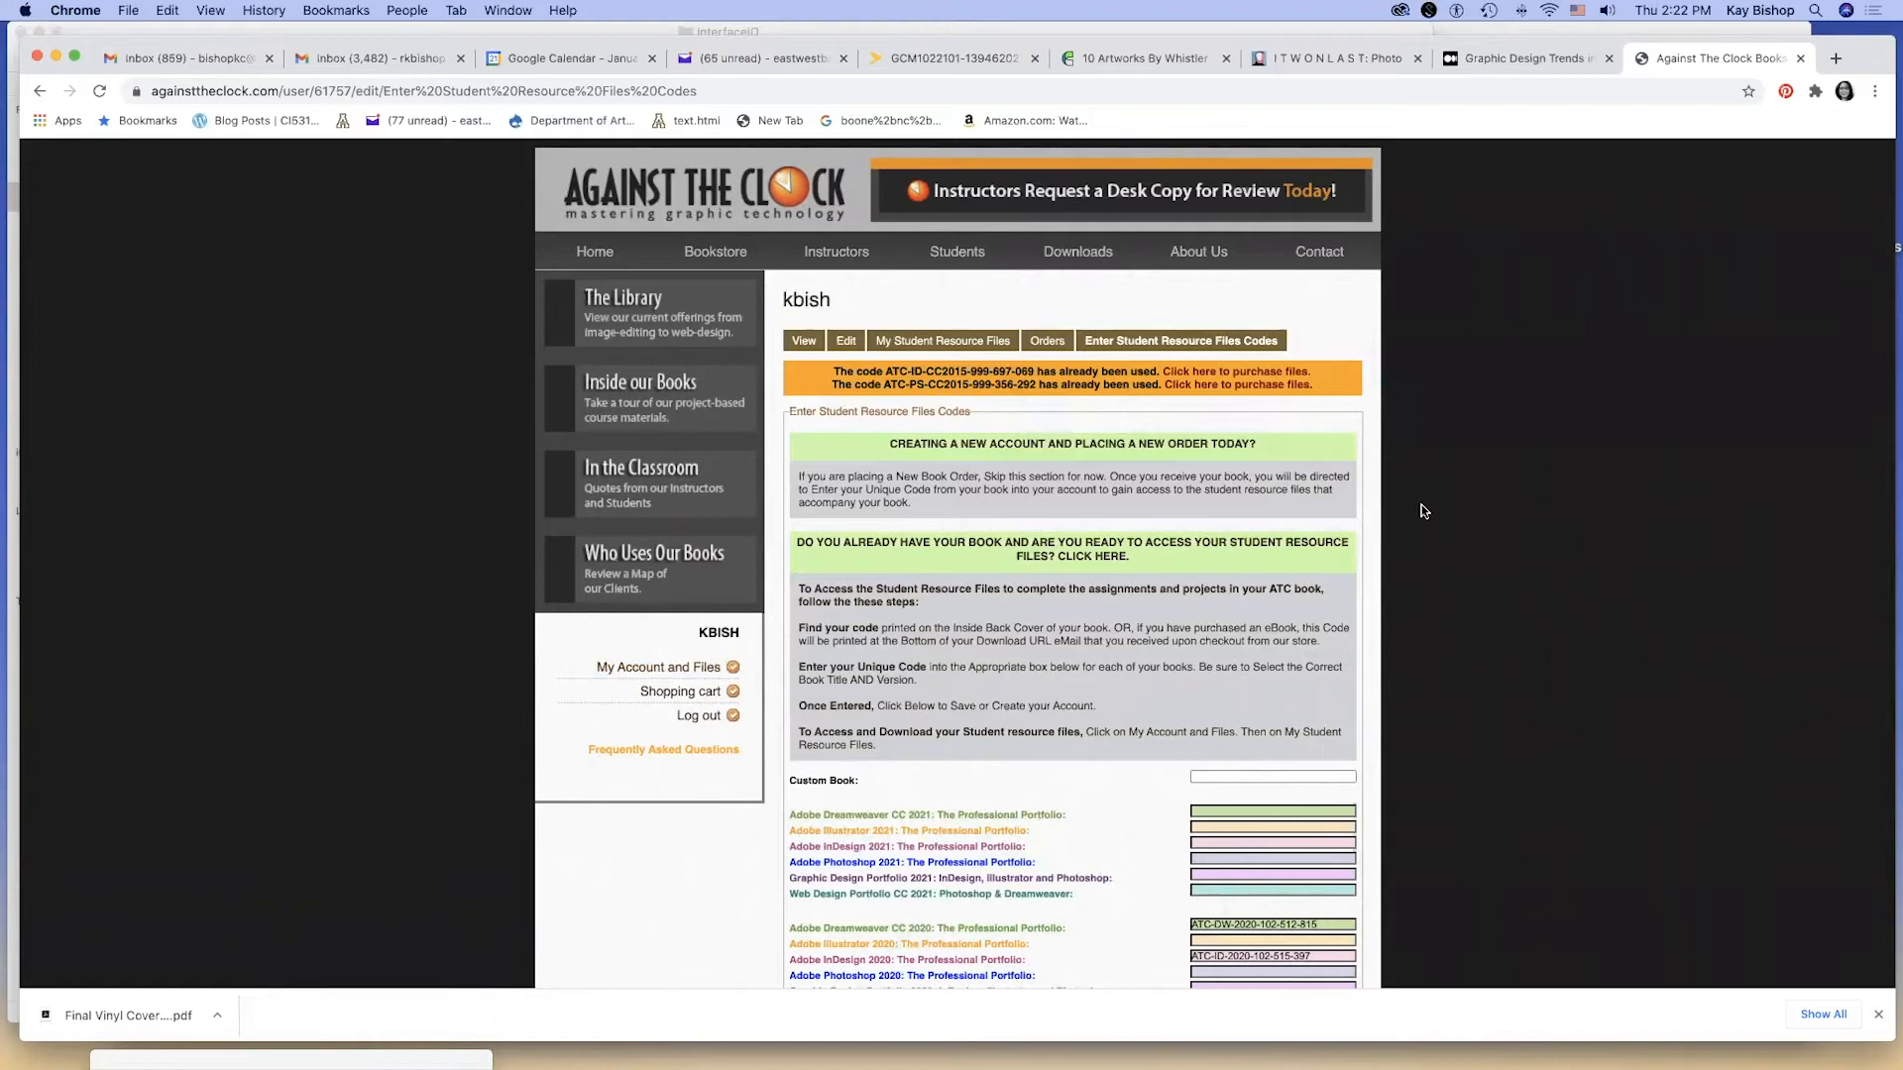
Examine the resource code entry fields for each book title and edition, including Adobe InDesign 2020, through to the end of the form.
{"action": "scroll", "coordinate": [1421, 504], "scroll_direction": "down", "scroll_amount": 3}
{"action": "scroll", "coordinate": [1408, 526], "scroll_direction": "down", "scroll_amount": 5}
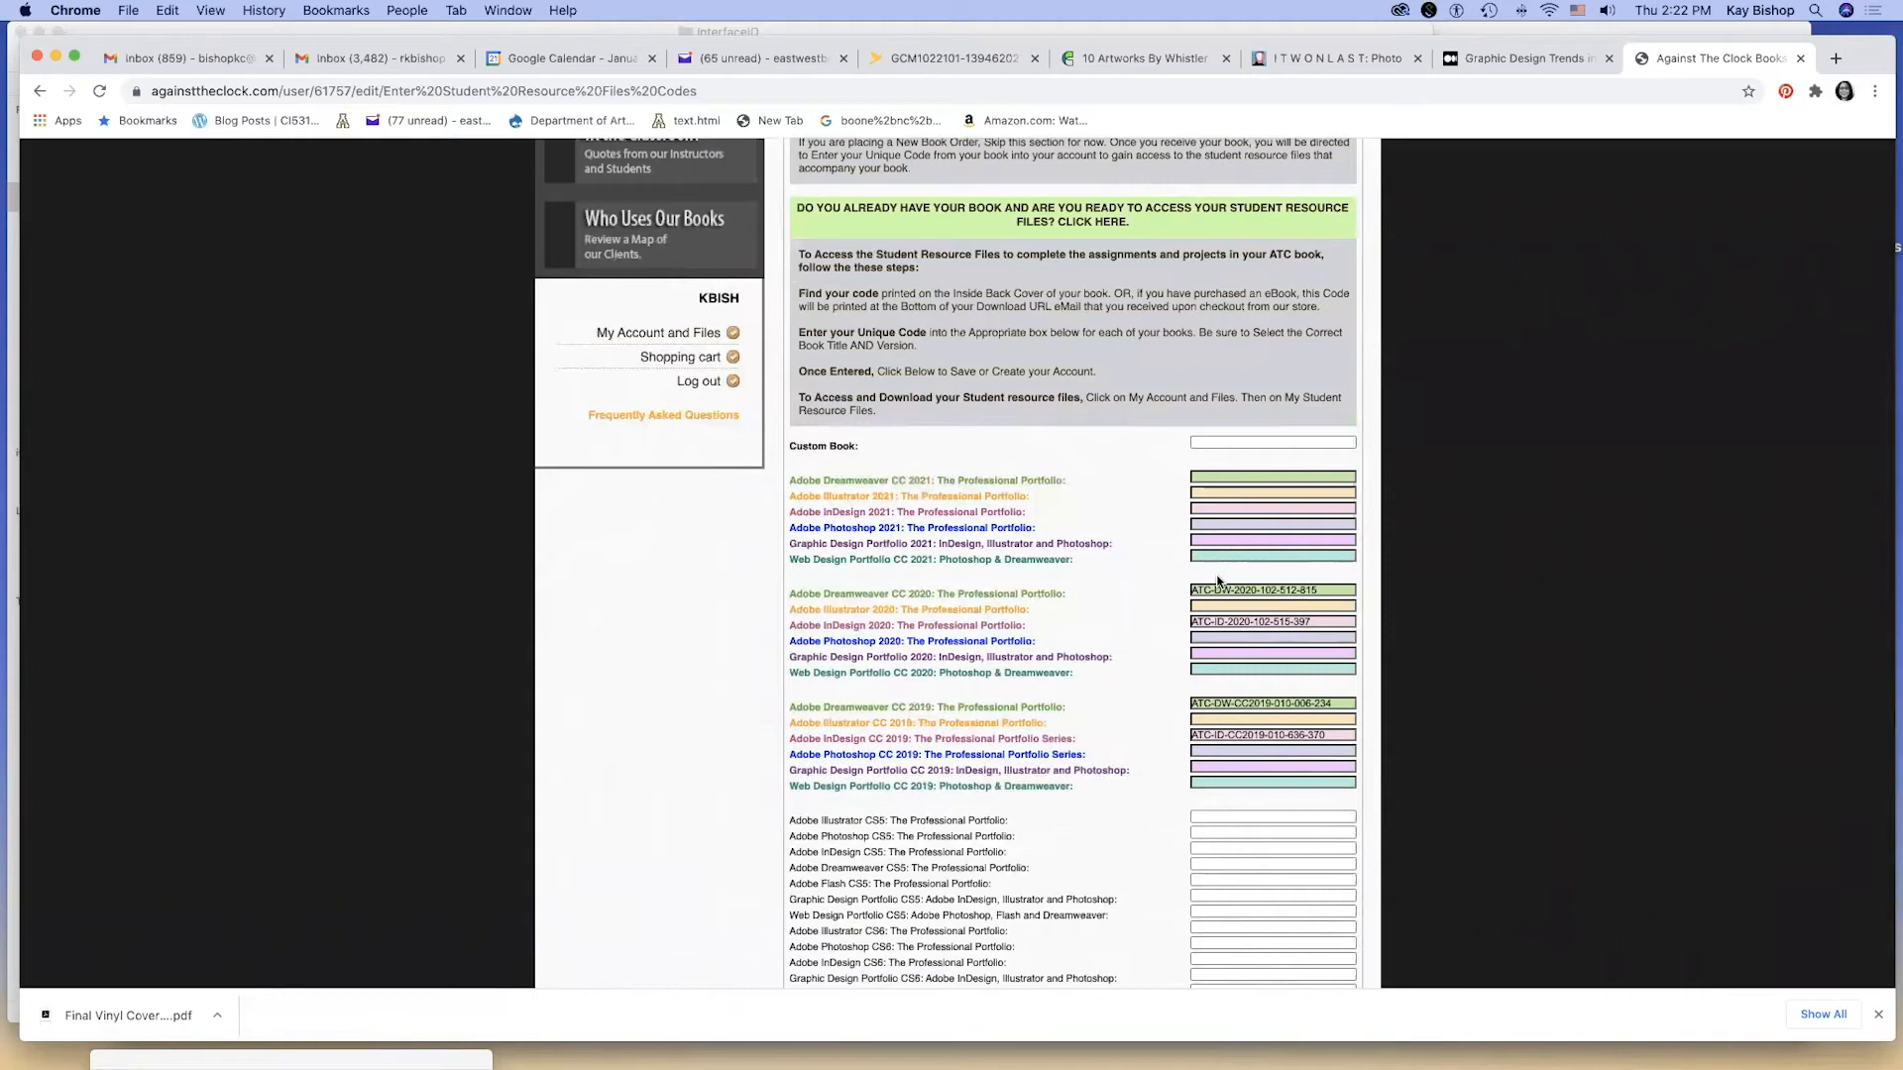
{"action": "left_click", "coordinate": [1246, 621]}
{"action": "triple_click", "coordinate": [1297, 621]}
{"action": "left_click", "coordinate": [1371, 636]}
{"action": "scroll", "coordinate": [1371, 636], "scroll_direction": "down", "scroll_amount": 2}
{"action": "scroll", "coordinate": [1371, 642], "scroll_direction": "down", "scroll_amount": 12}
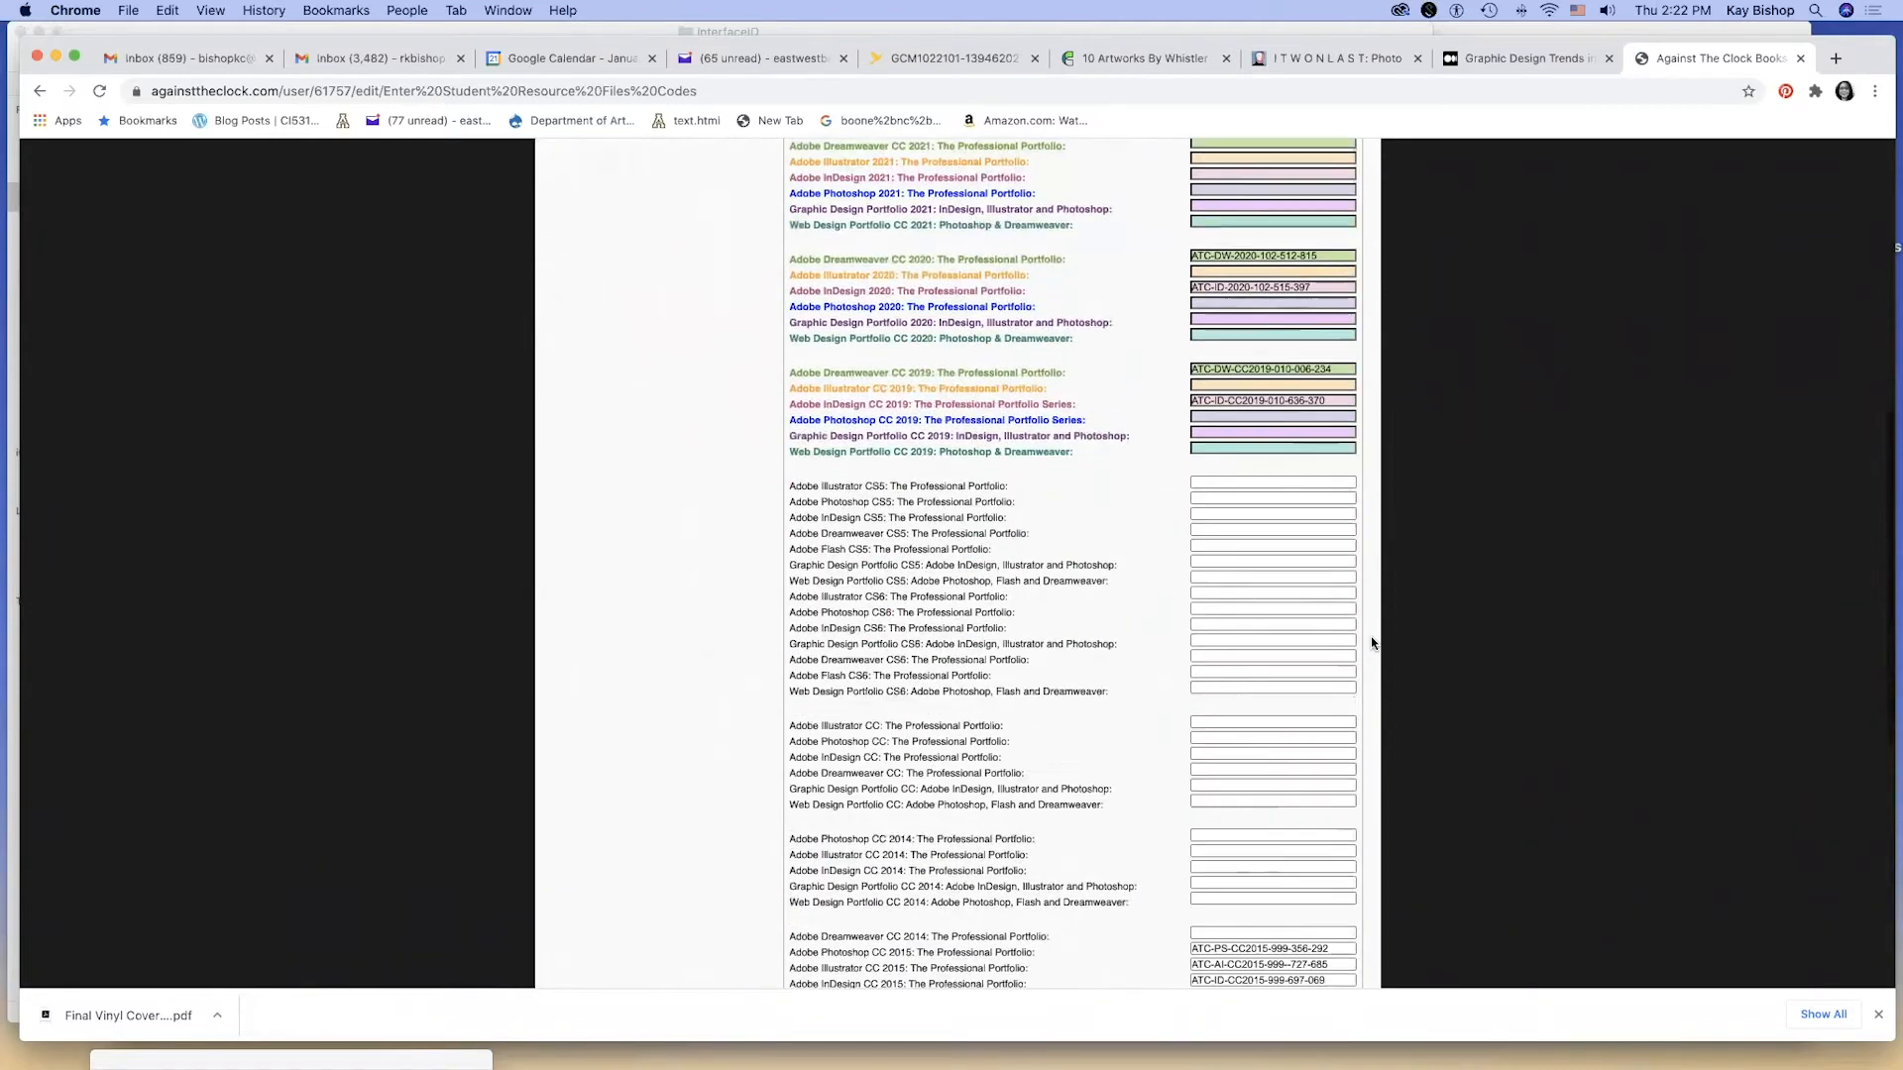
{"action": "scroll", "coordinate": [1868, 779], "scroll_direction": "down", "scroll_amount": 1}
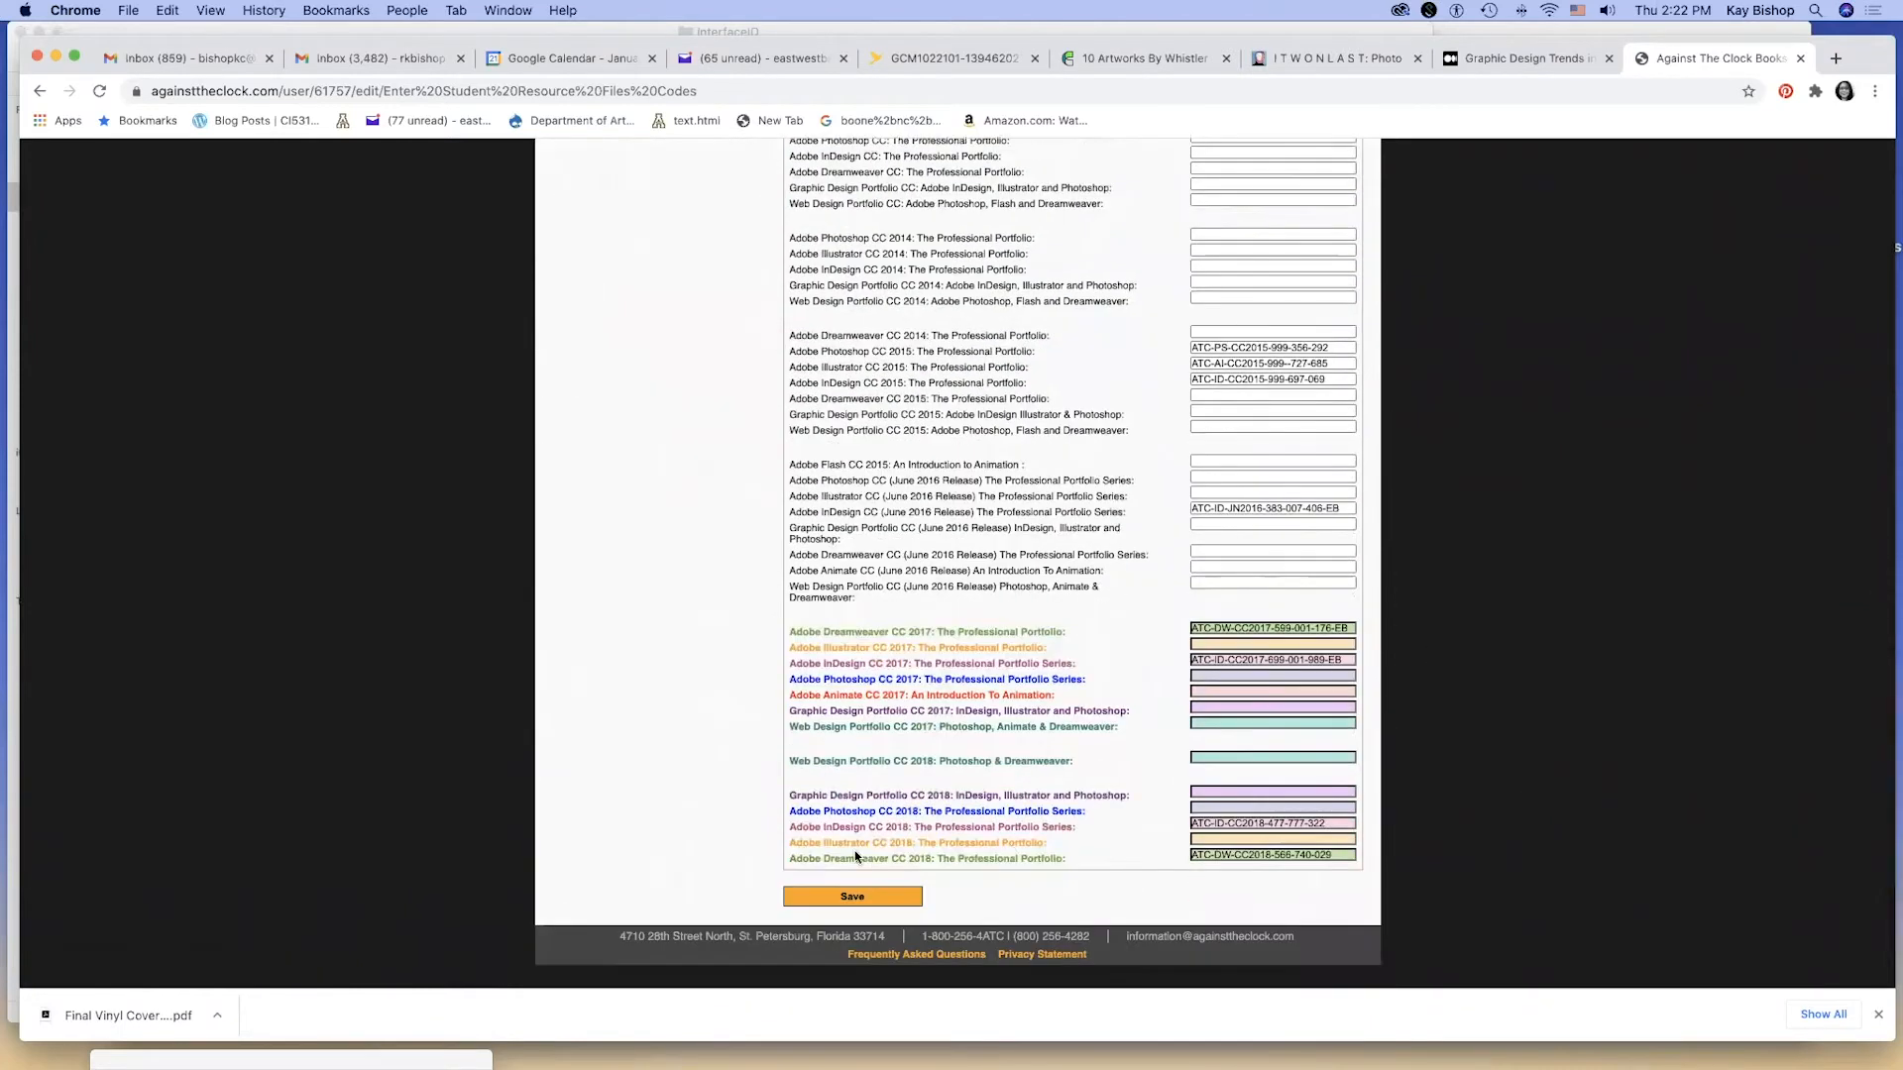
{"action": "scroll", "coordinate": [745, 552], "scroll_direction": "up", "scroll_amount": 10}
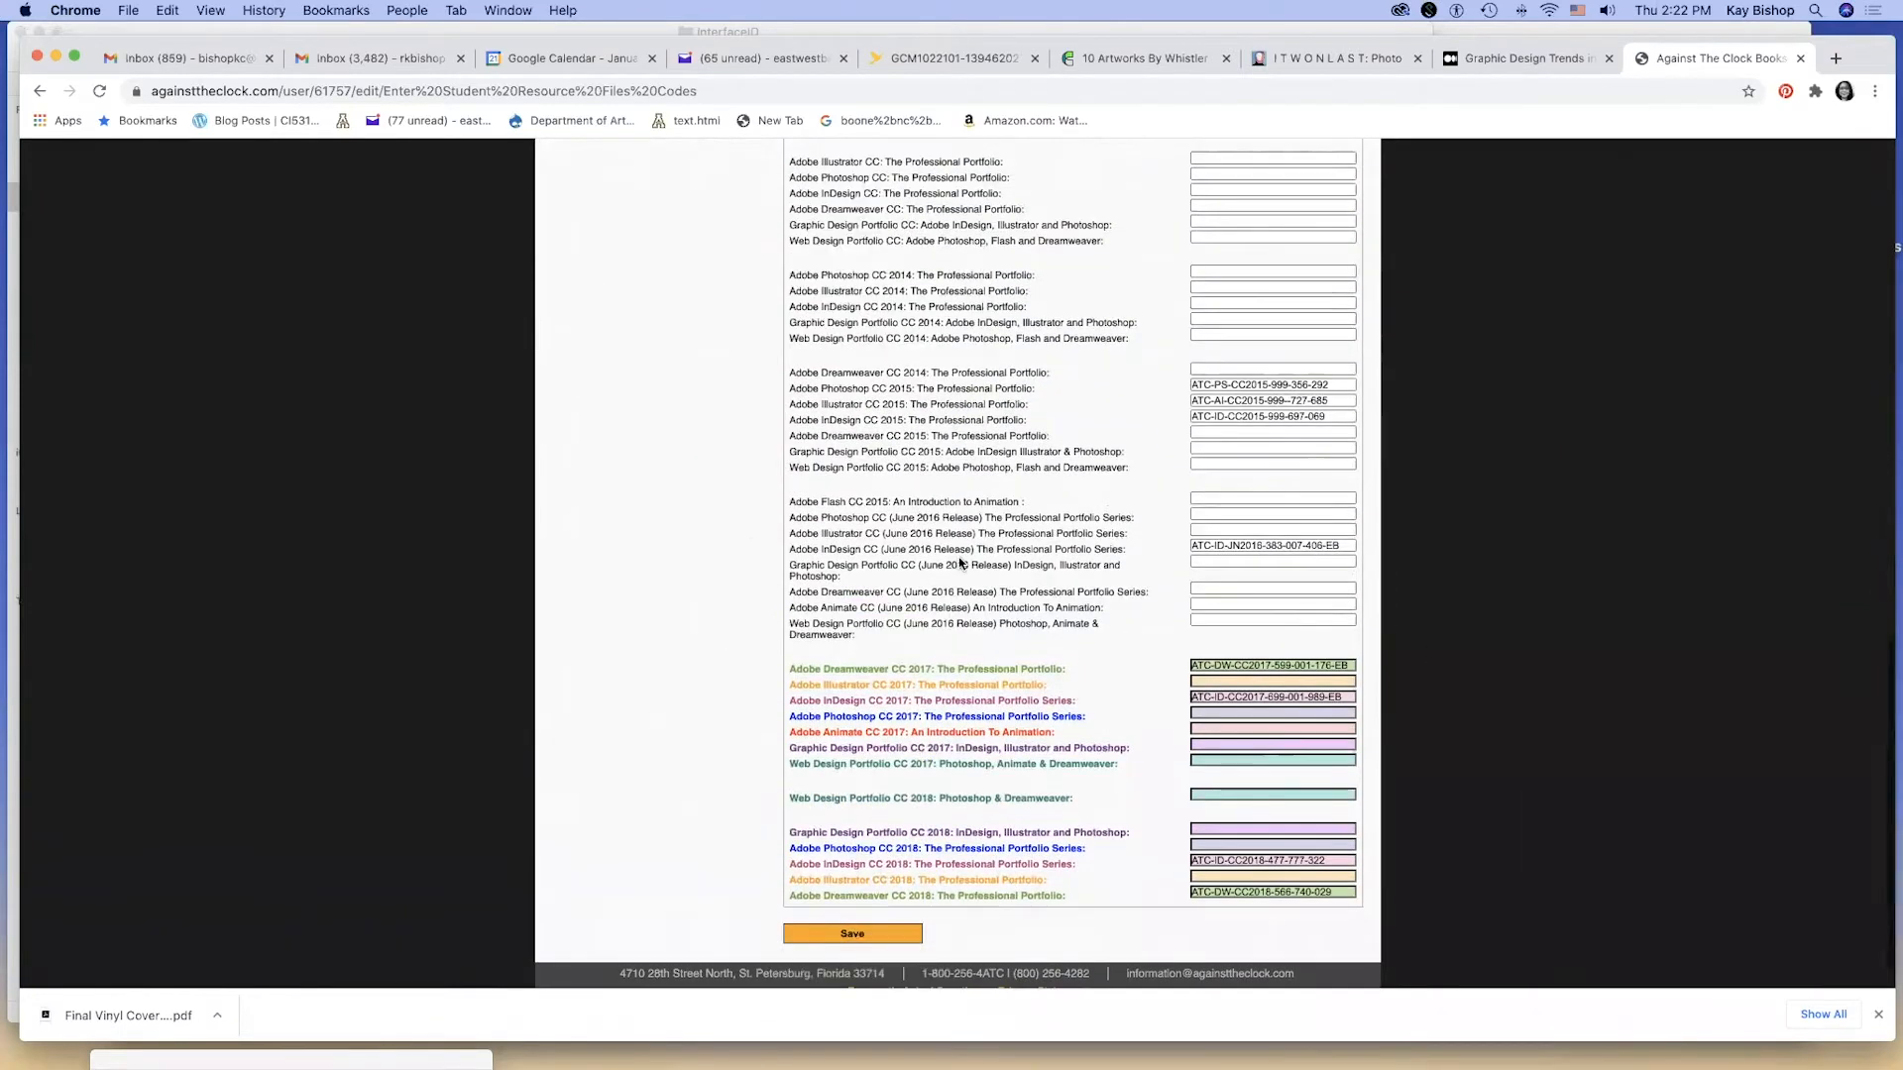
{"action": "scroll", "coordinate": [1453, 587], "scroll_direction": "up", "scroll_amount": 9}
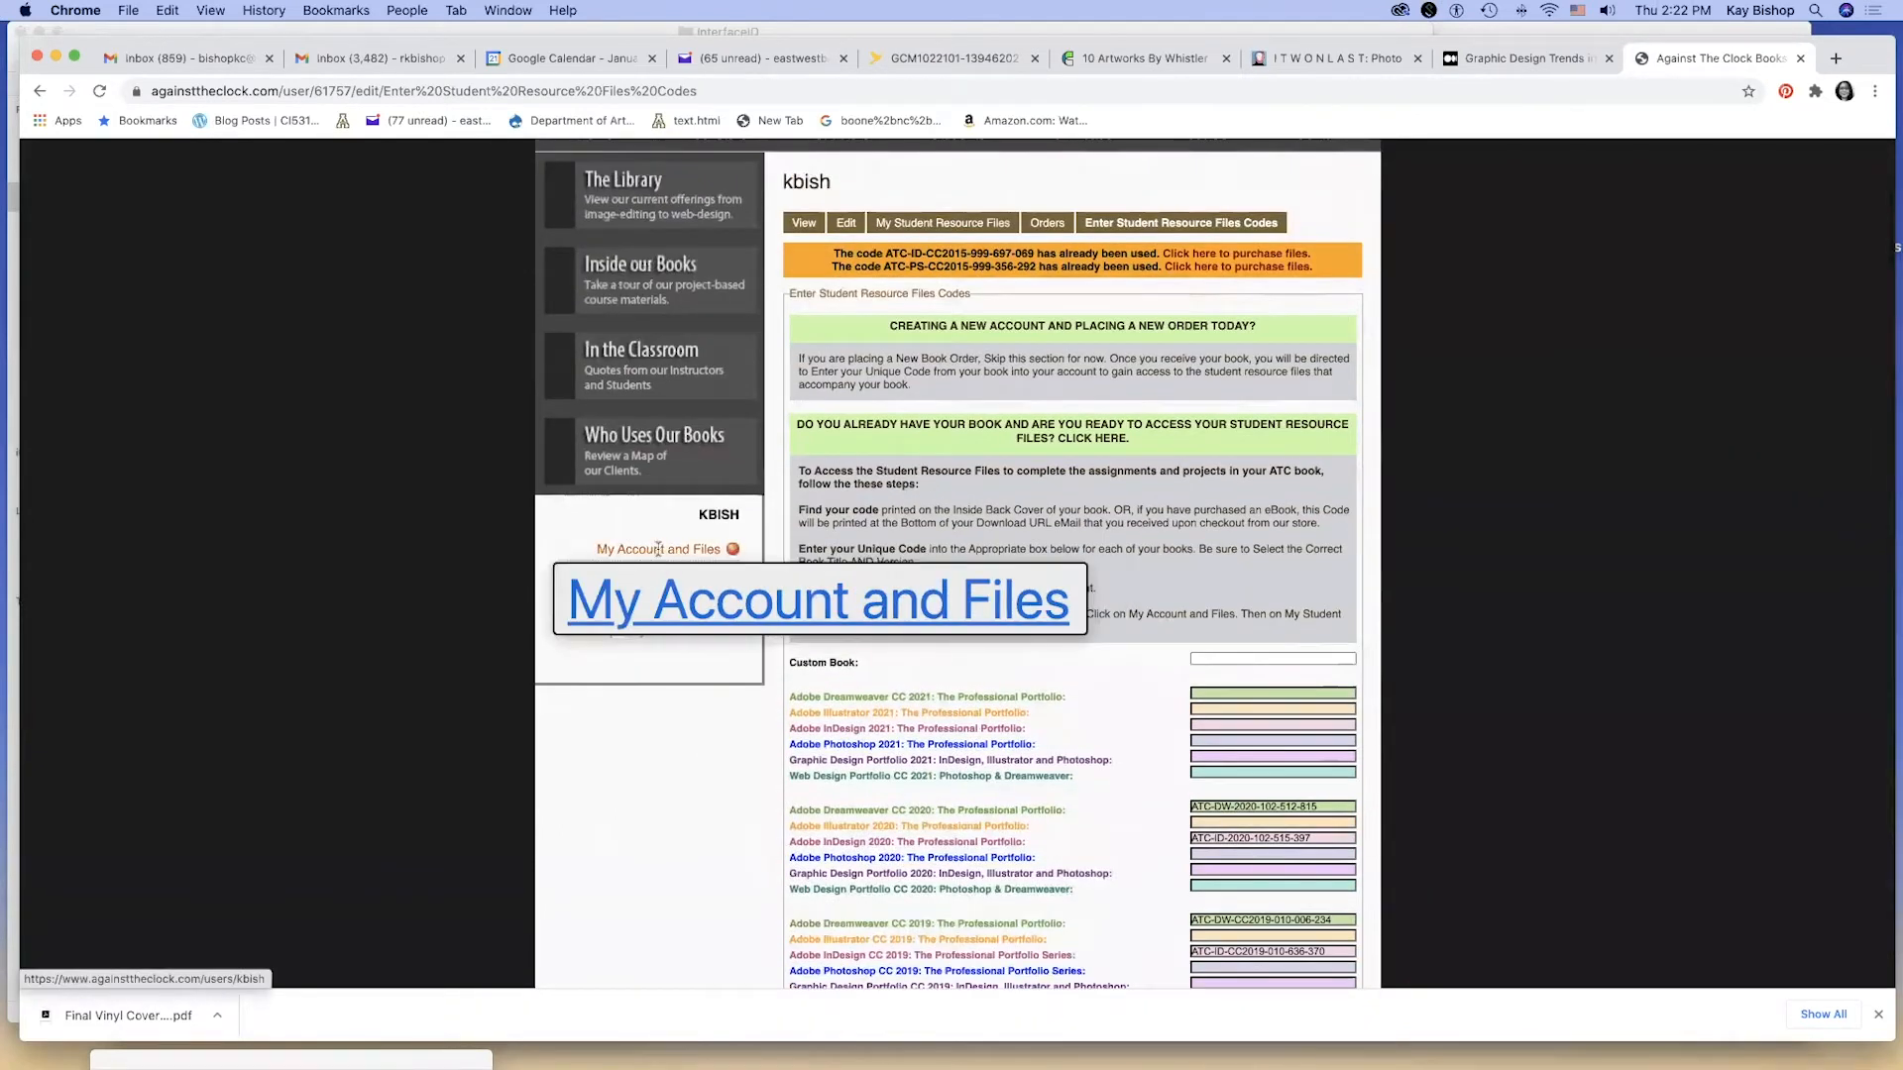
Return to the account page, open My Student Resource Files, and examine the listed downloads, including the InDesign 2020 files.
{"action": "left_click", "coordinate": [688, 552]}
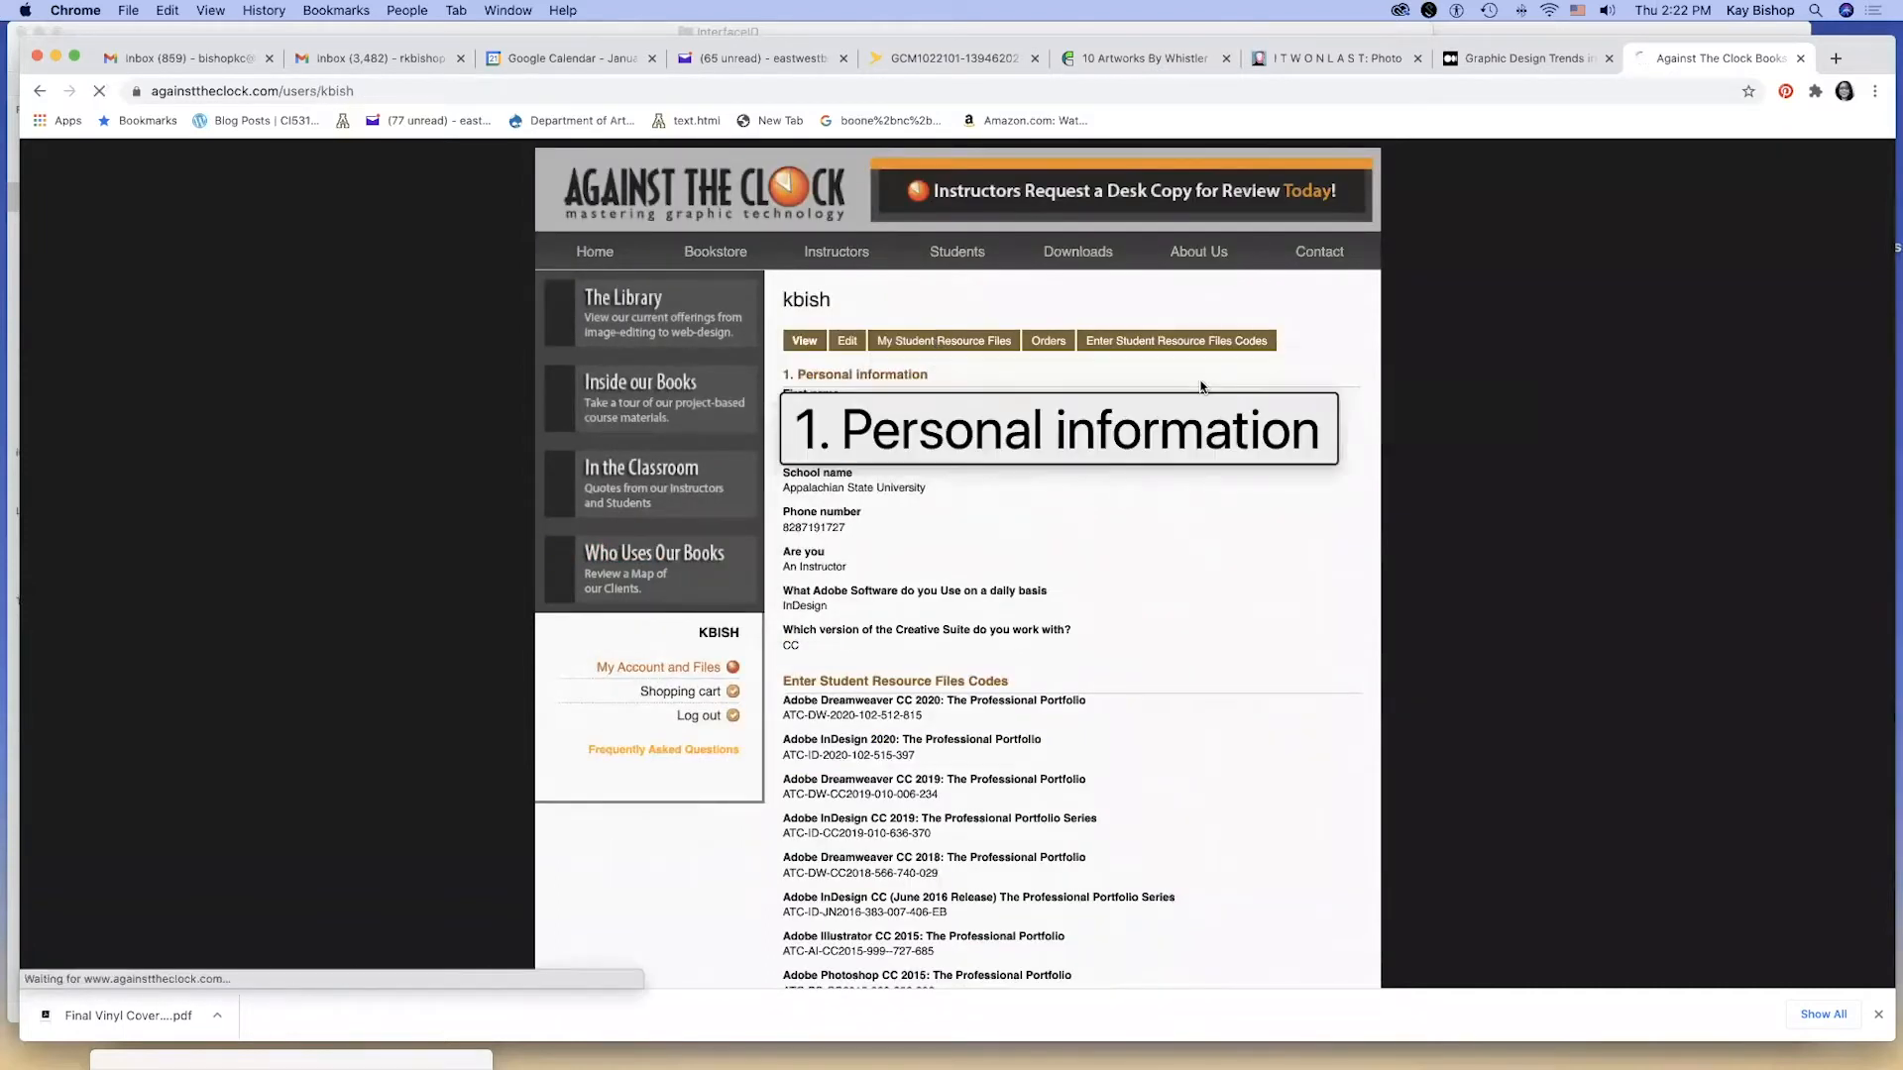
{"action": "left_click", "coordinate": [967, 342]}
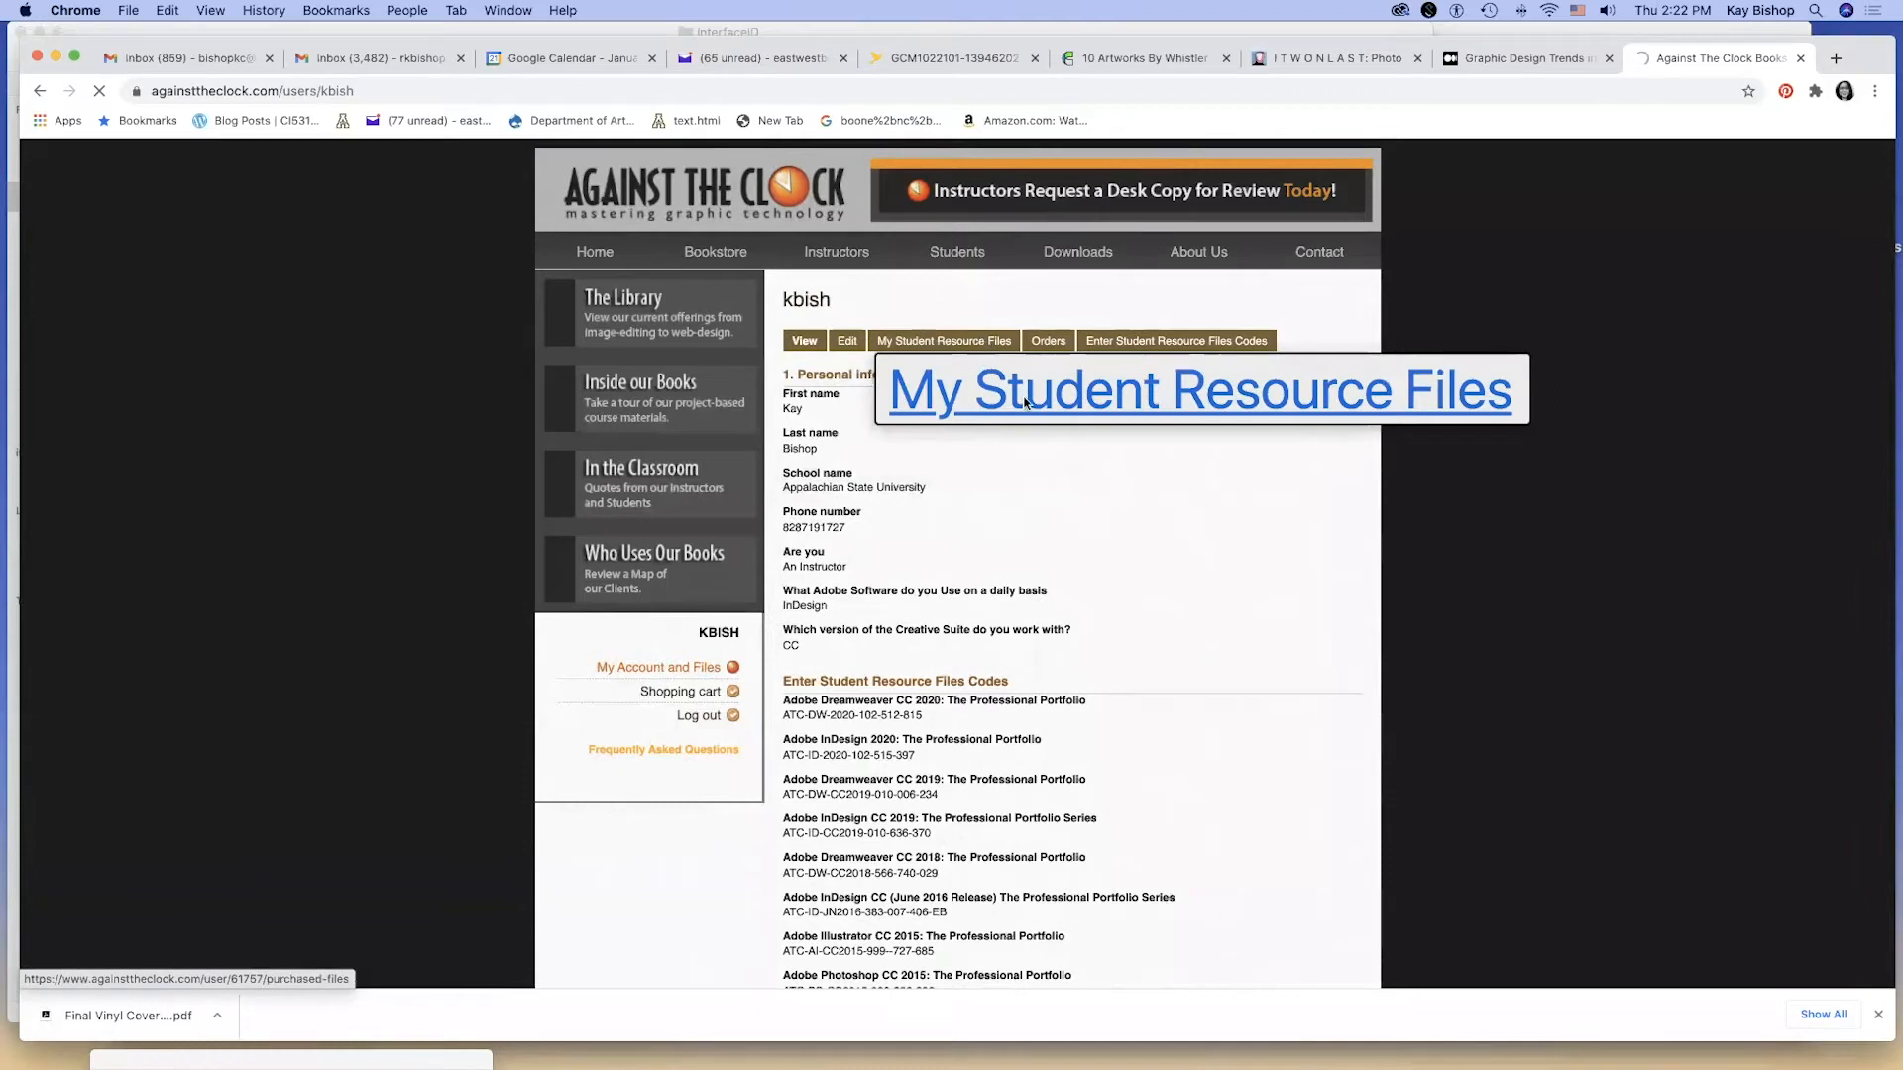
{"action": "scroll", "coordinate": [1125, 488], "scroll_direction": "down", "scroll_amount": 3}
{"action": "scroll", "coordinate": [1122, 486], "scroll_direction": "down", "scroll_amount": 2}
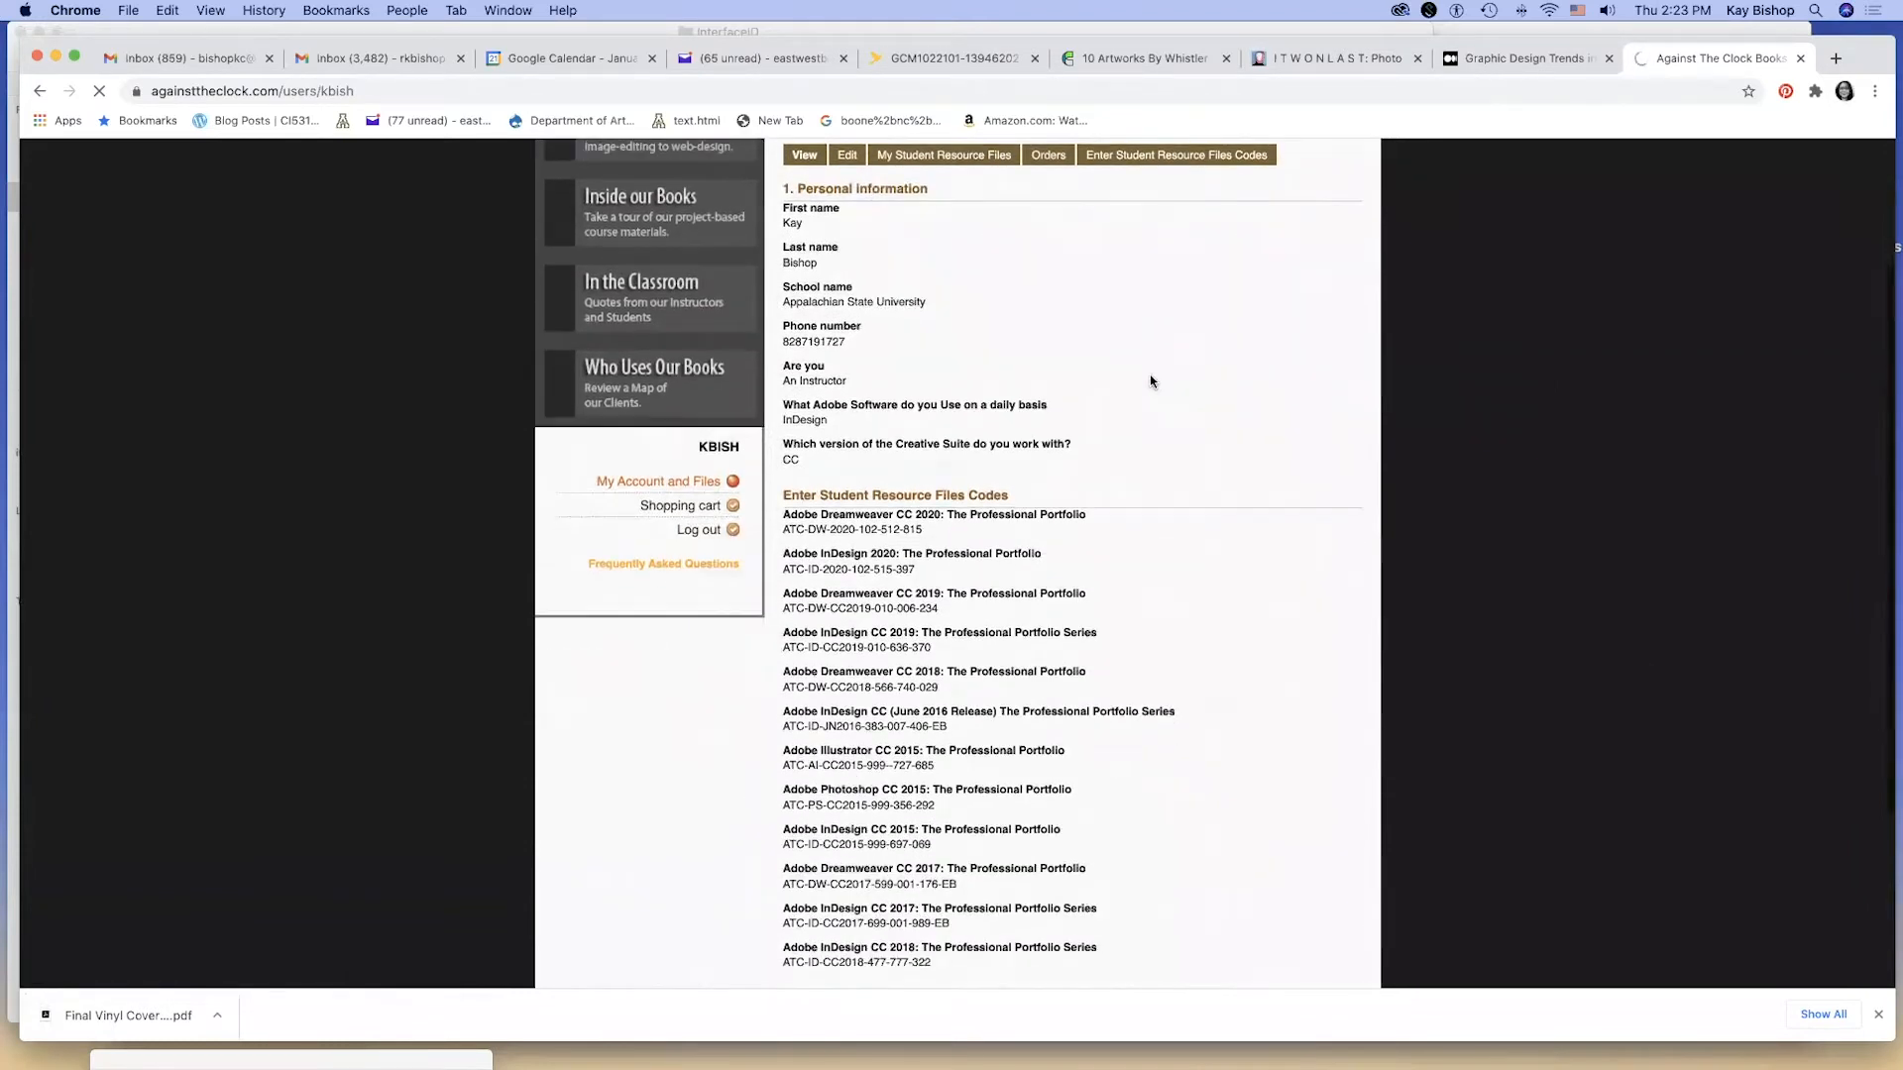
{"action": "scroll", "coordinate": [1001, 535], "scroll_direction": "up", "scroll_amount": 2}
{"action": "scroll", "coordinate": [1040, 571], "scroll_direction": "down", "scroll_amount": 1}
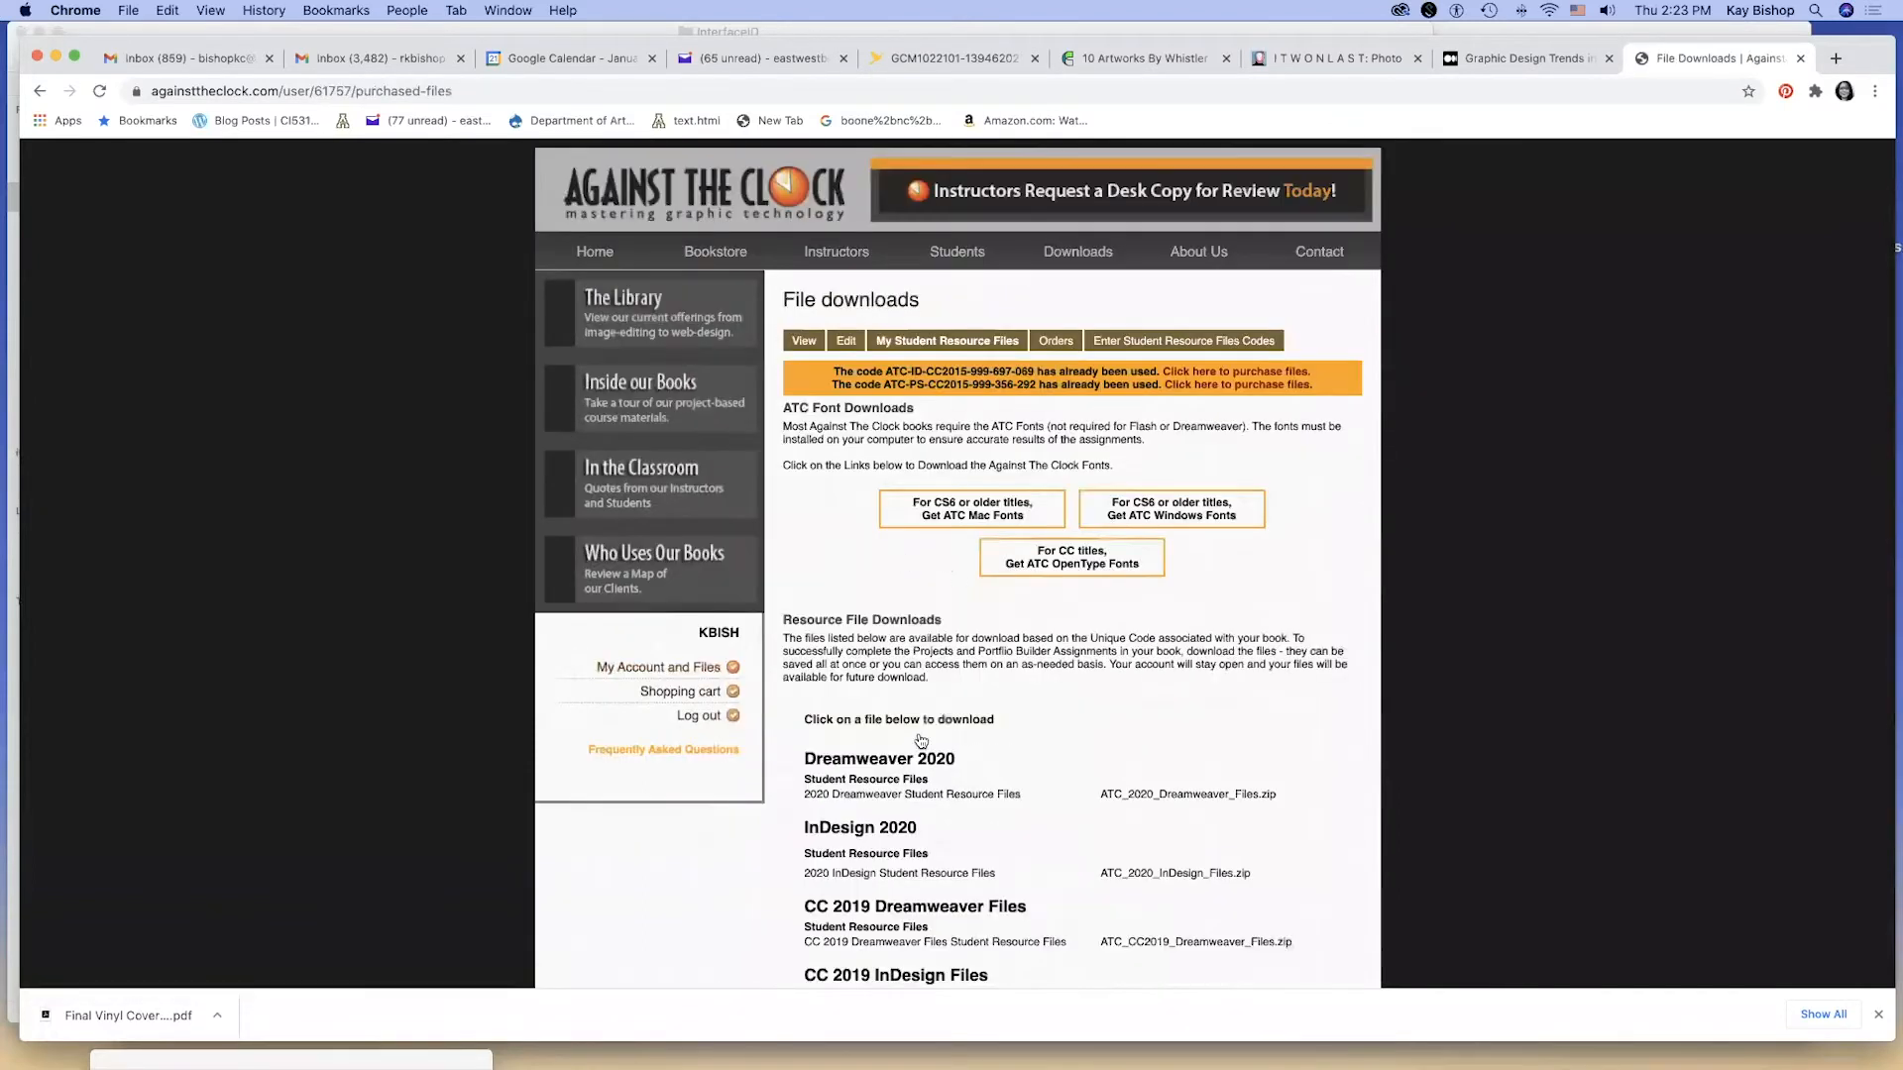
{"action": "scroll", "coordinate": [921, 782], "scroll_direction": "down", "scroll_amount": 1}
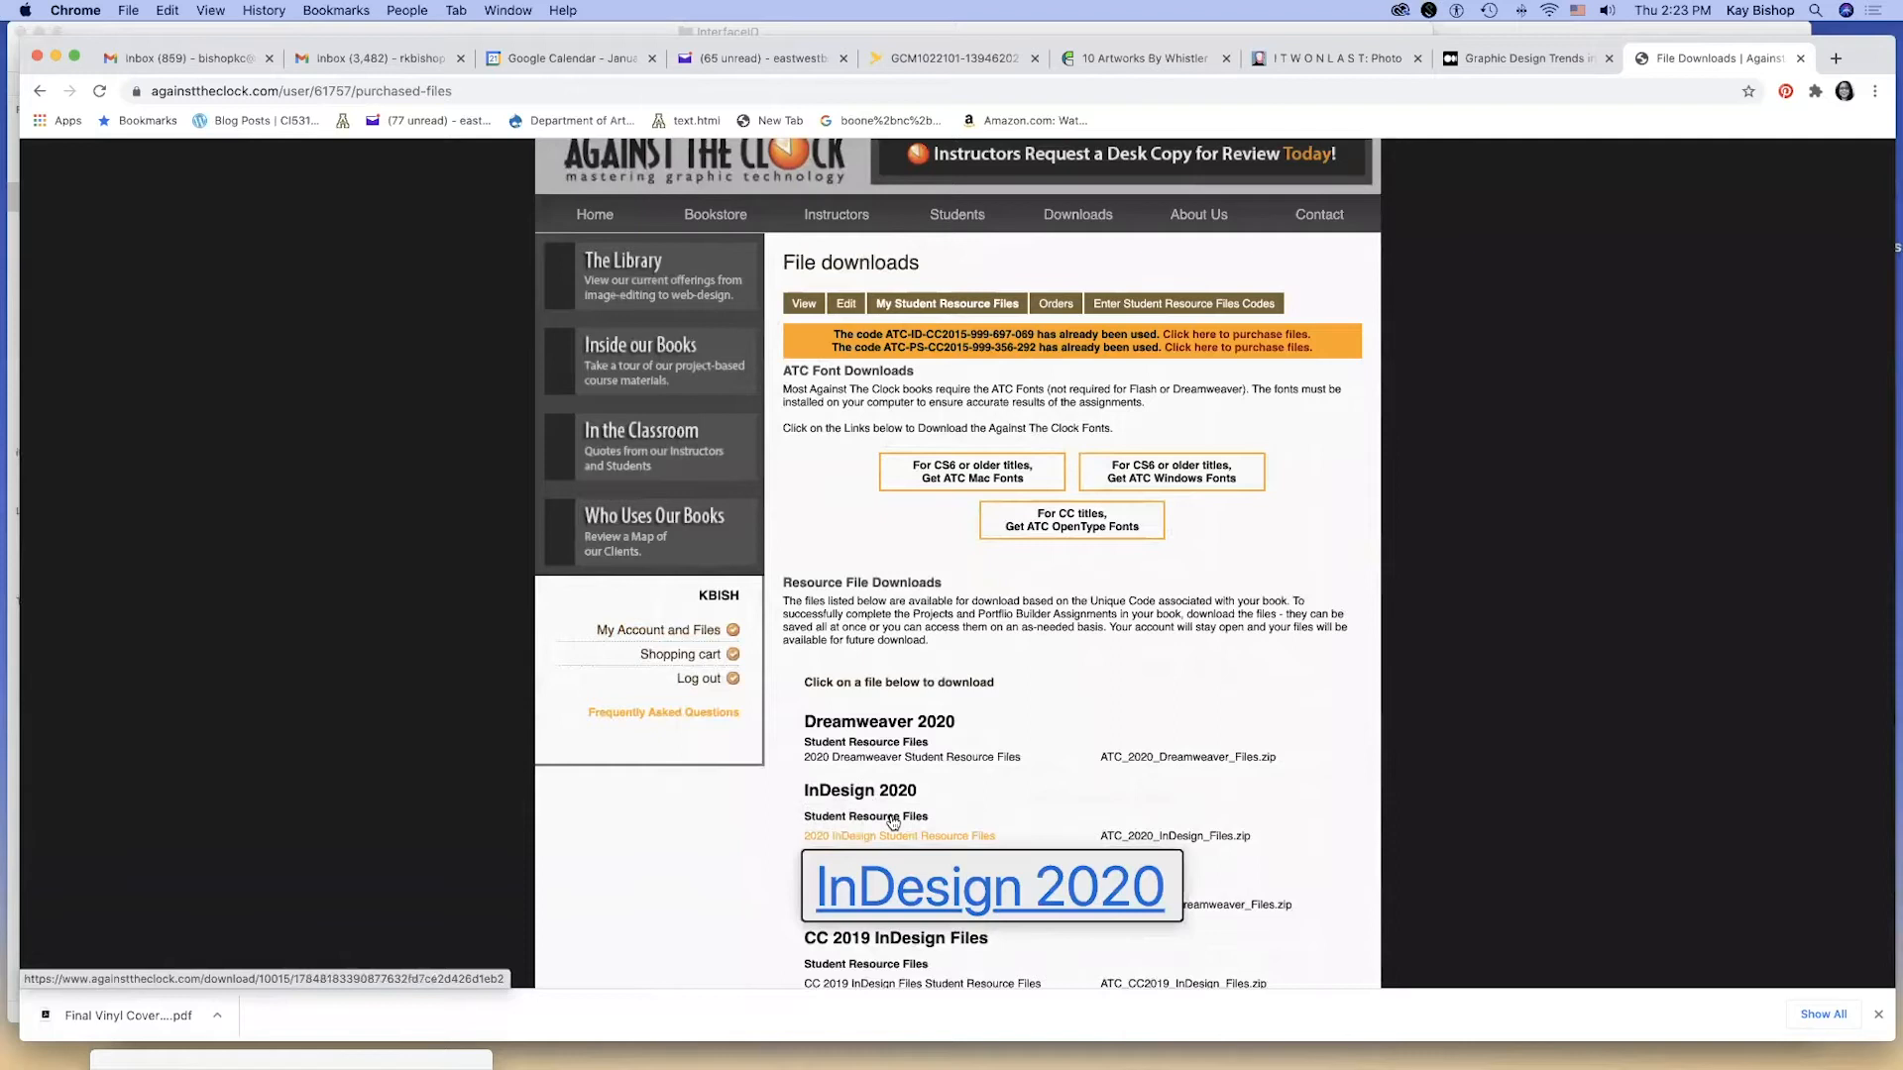
{"action": "scroll", "coordinate": [893, 823], "scroll_direction": "down", "scroll_amount": 4}
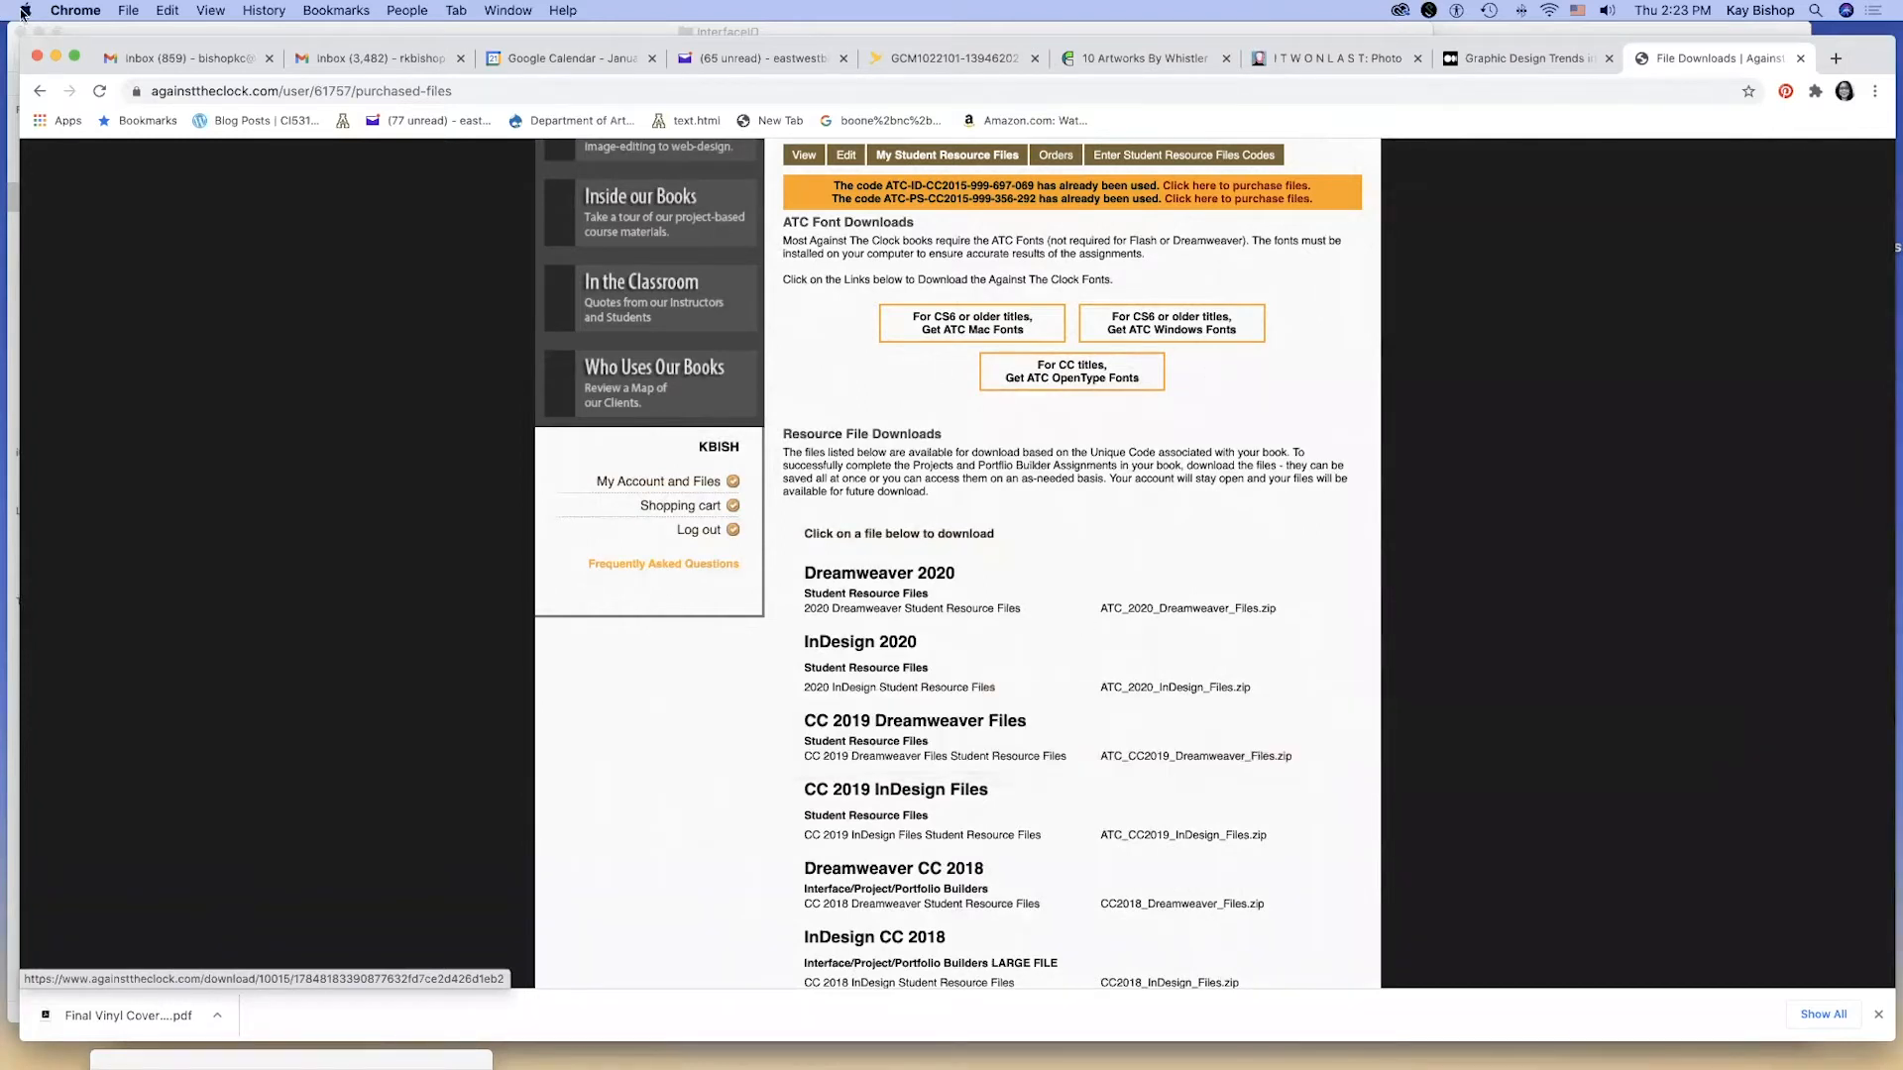
Minimize the browser to reach Finder and show the contents of the InterfaceID folder inside ATC_2020_InDesign_Files.
{"action": "left_click", "coordinate": [57, 61]}
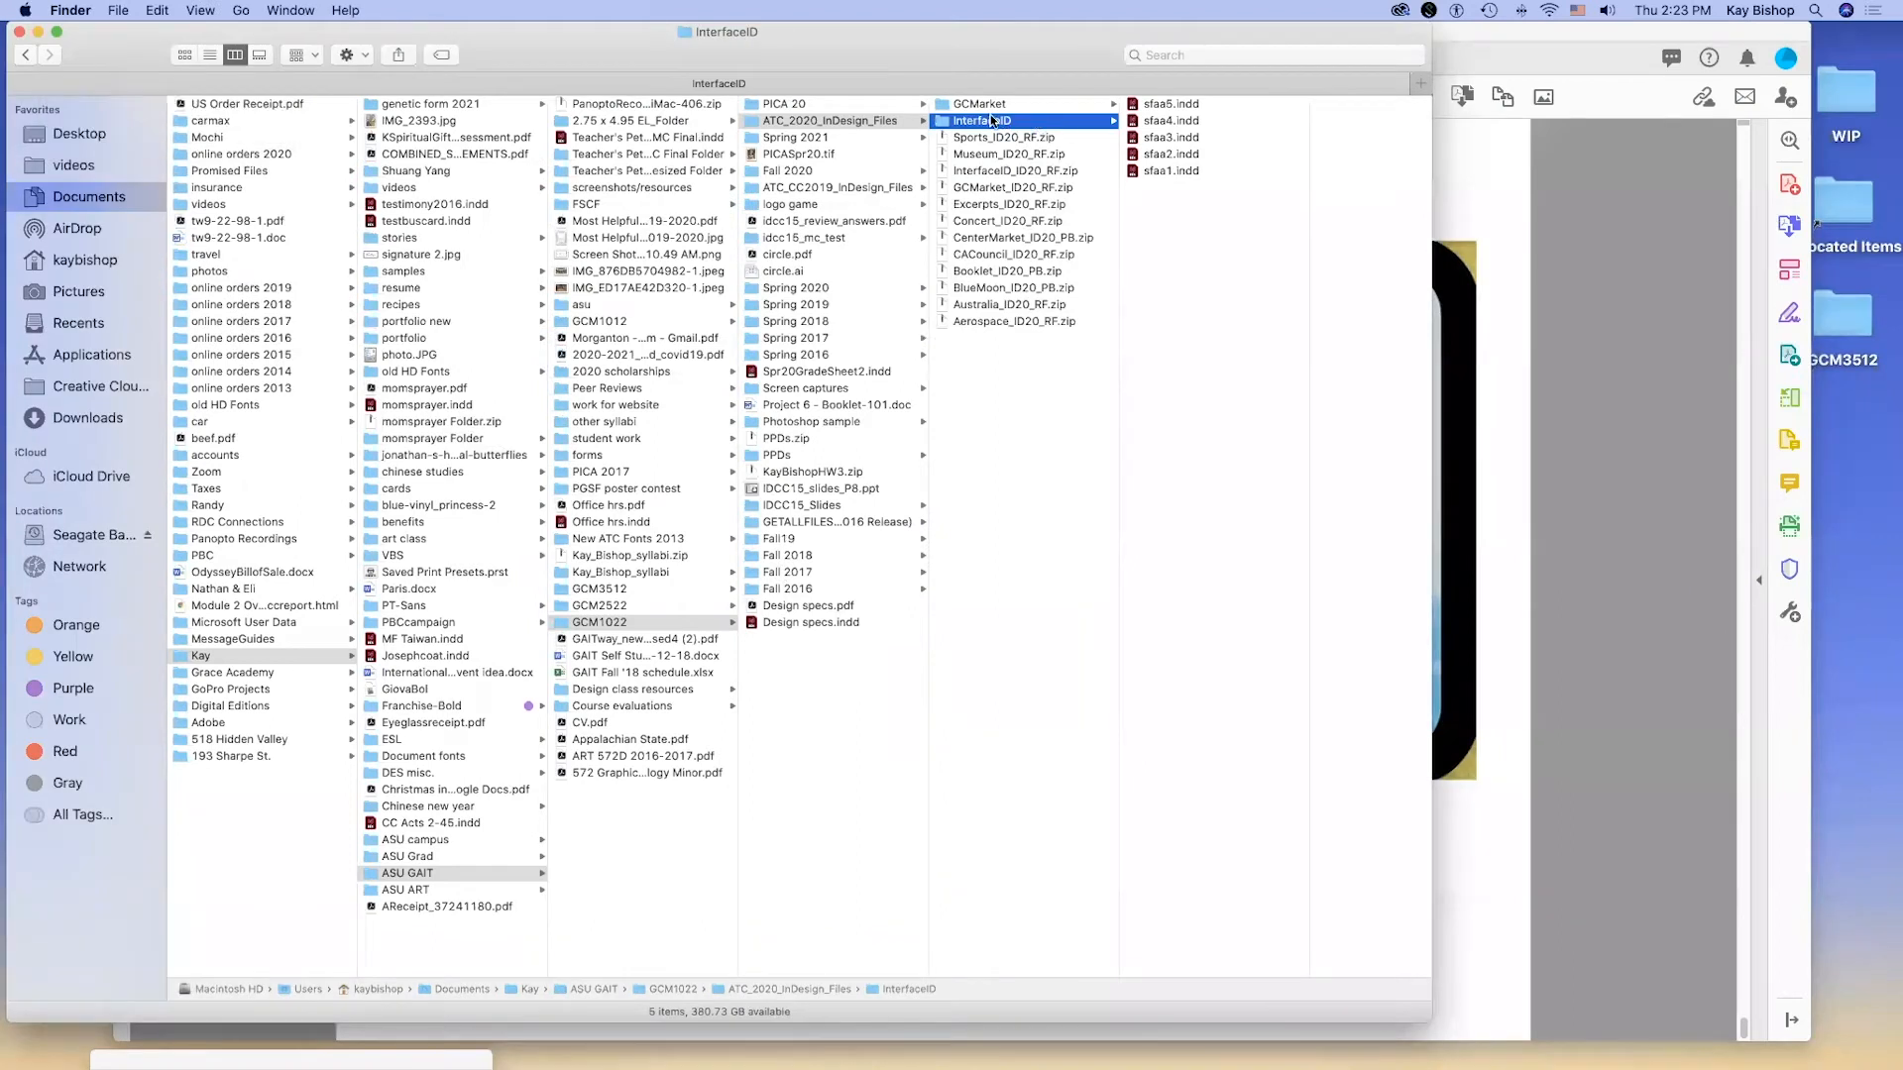
{"action": "left_click", "coordinate": [833, 122]}
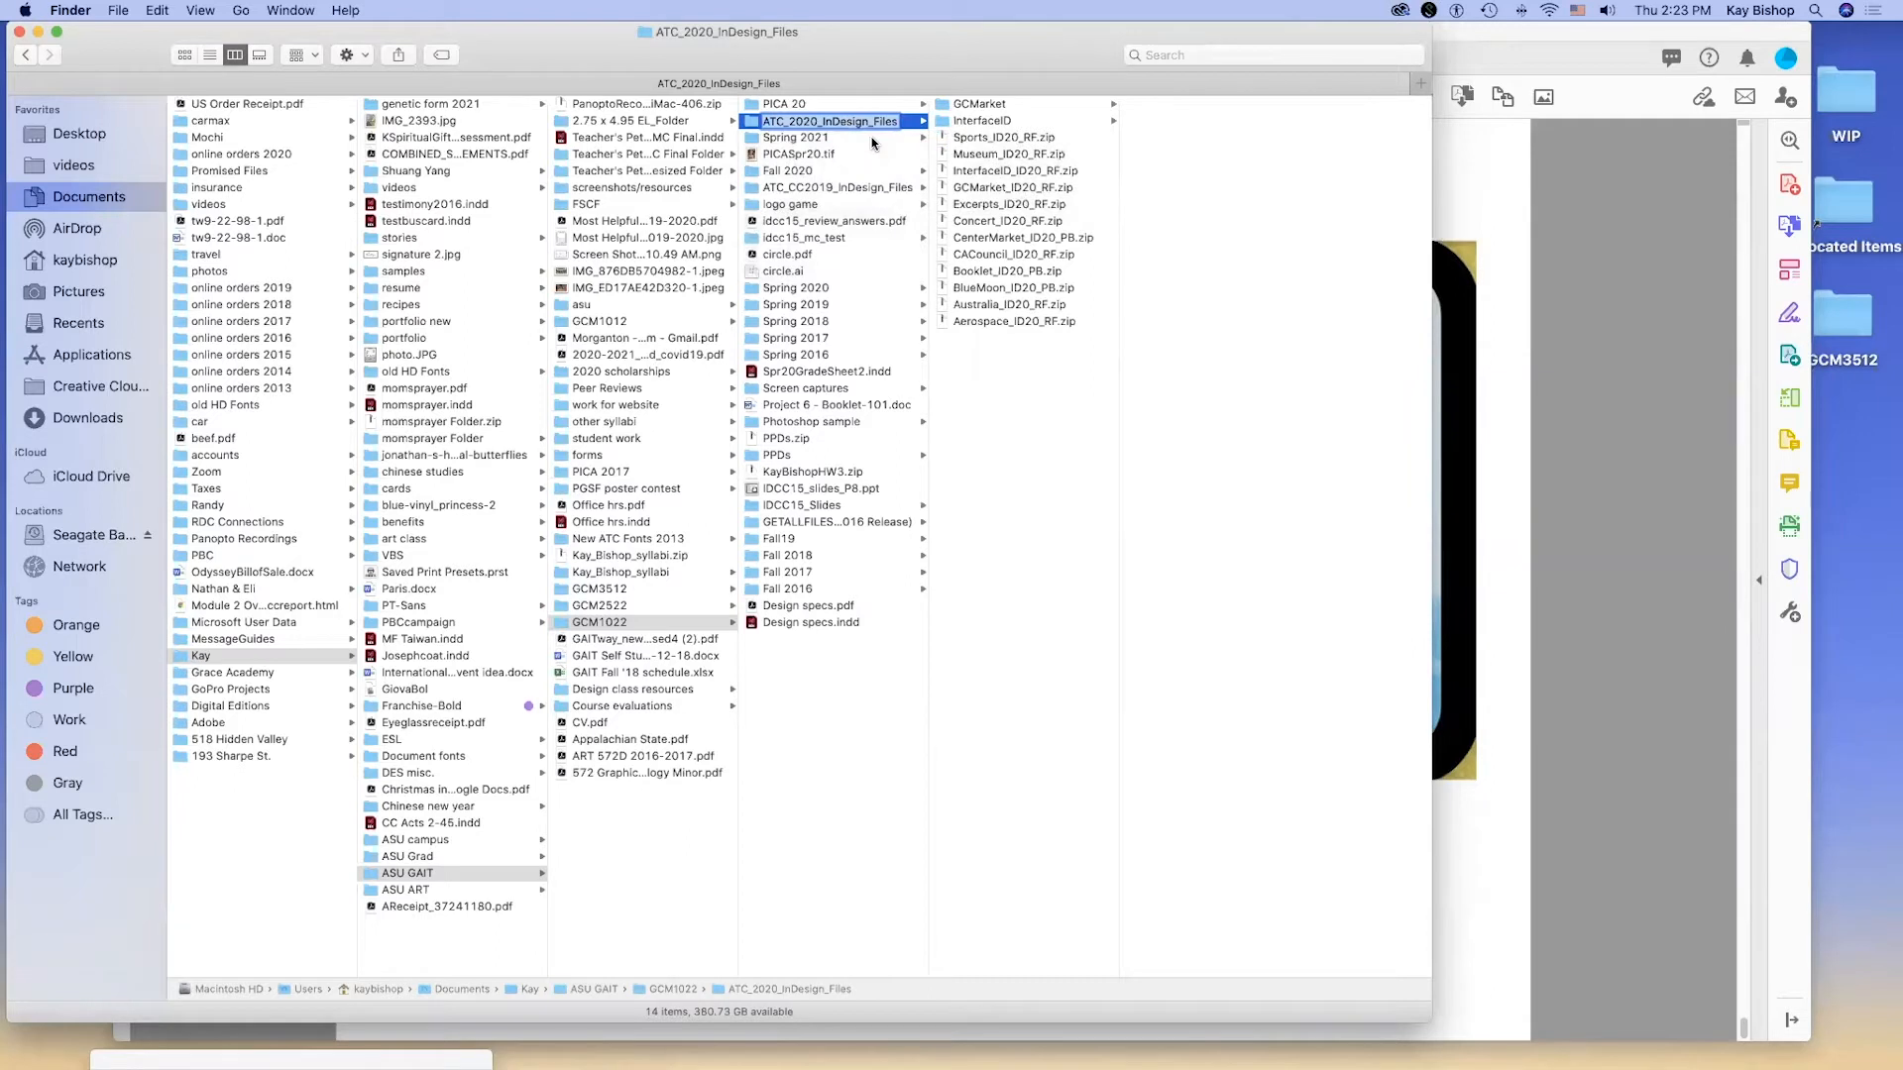
{"action": "left_click", "coordinate": [1070, 144]}
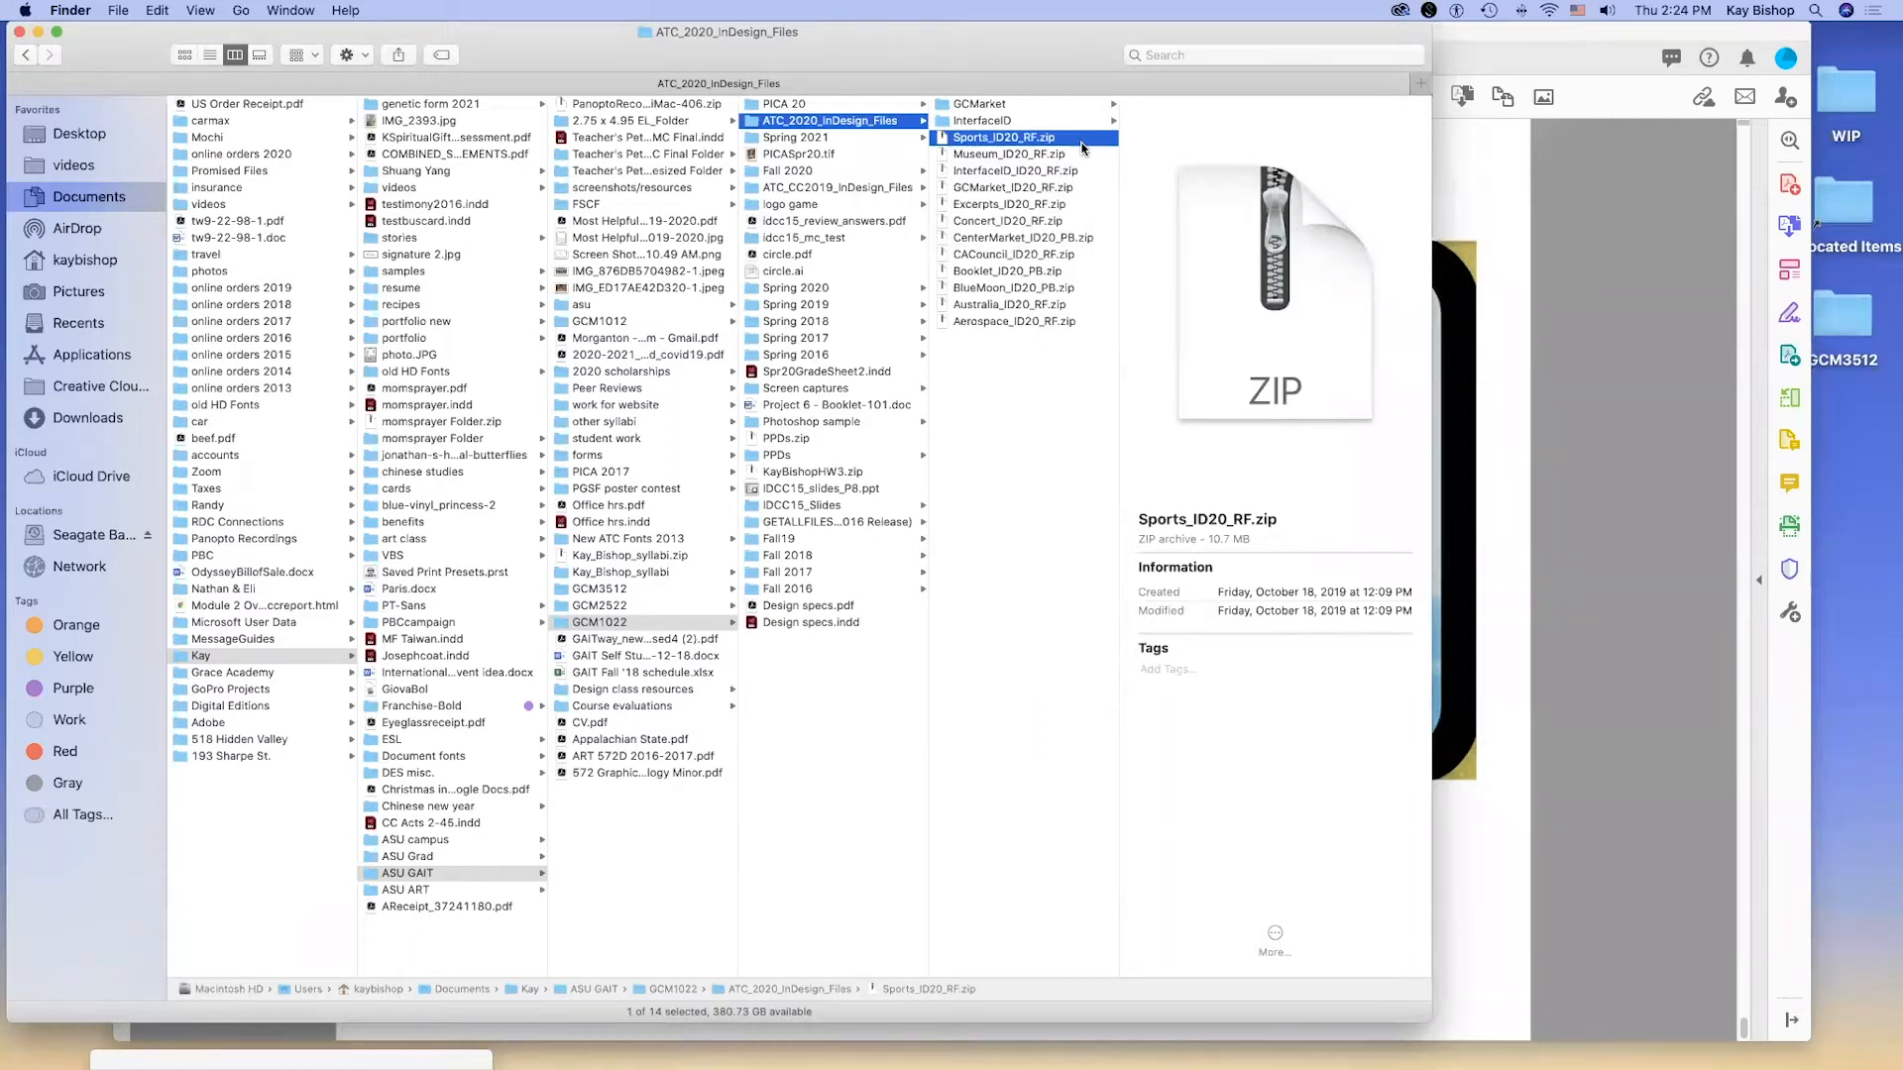
{"action": "left_click", "coordinate": [1027, 122]}
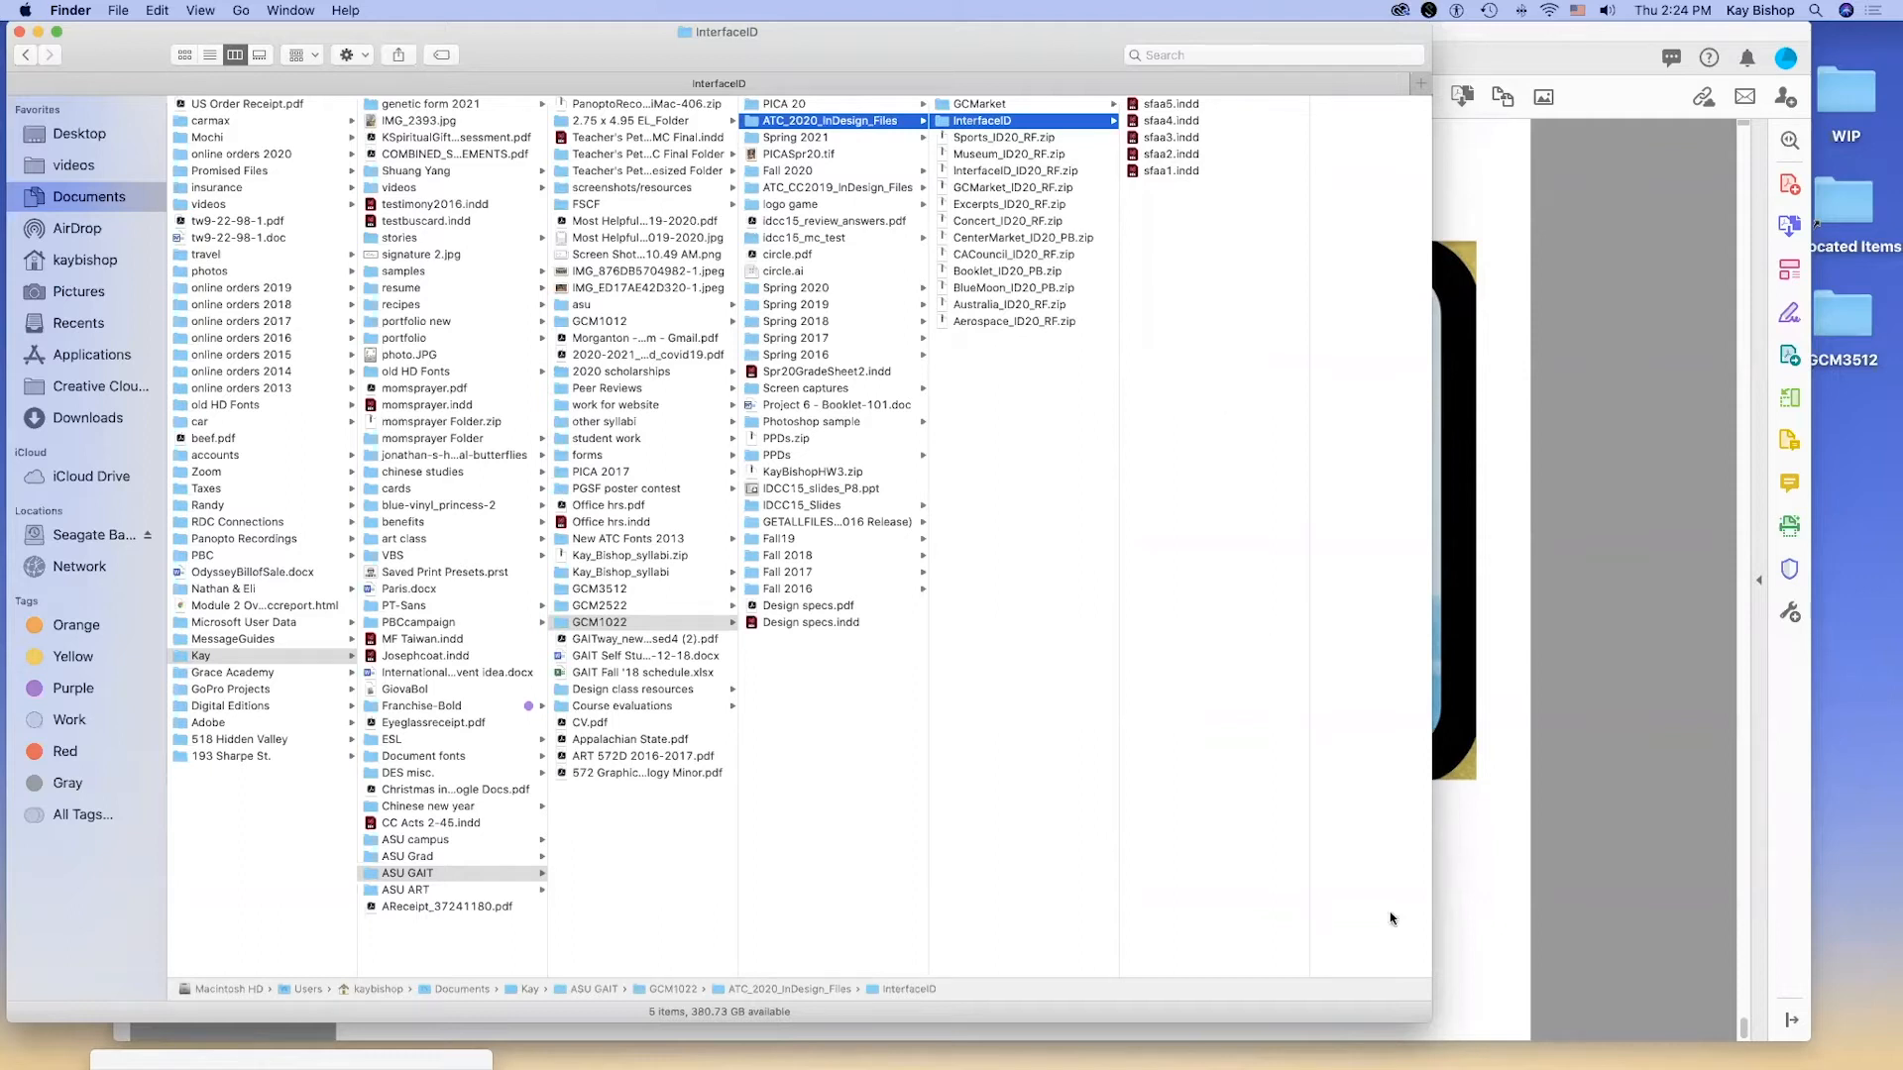
Enlarge the Finder window slightly and reposition it.
{"action": "left_click_drag", "start_coordinate": [1429, 1020], "coordinate": [1535, 1037]}
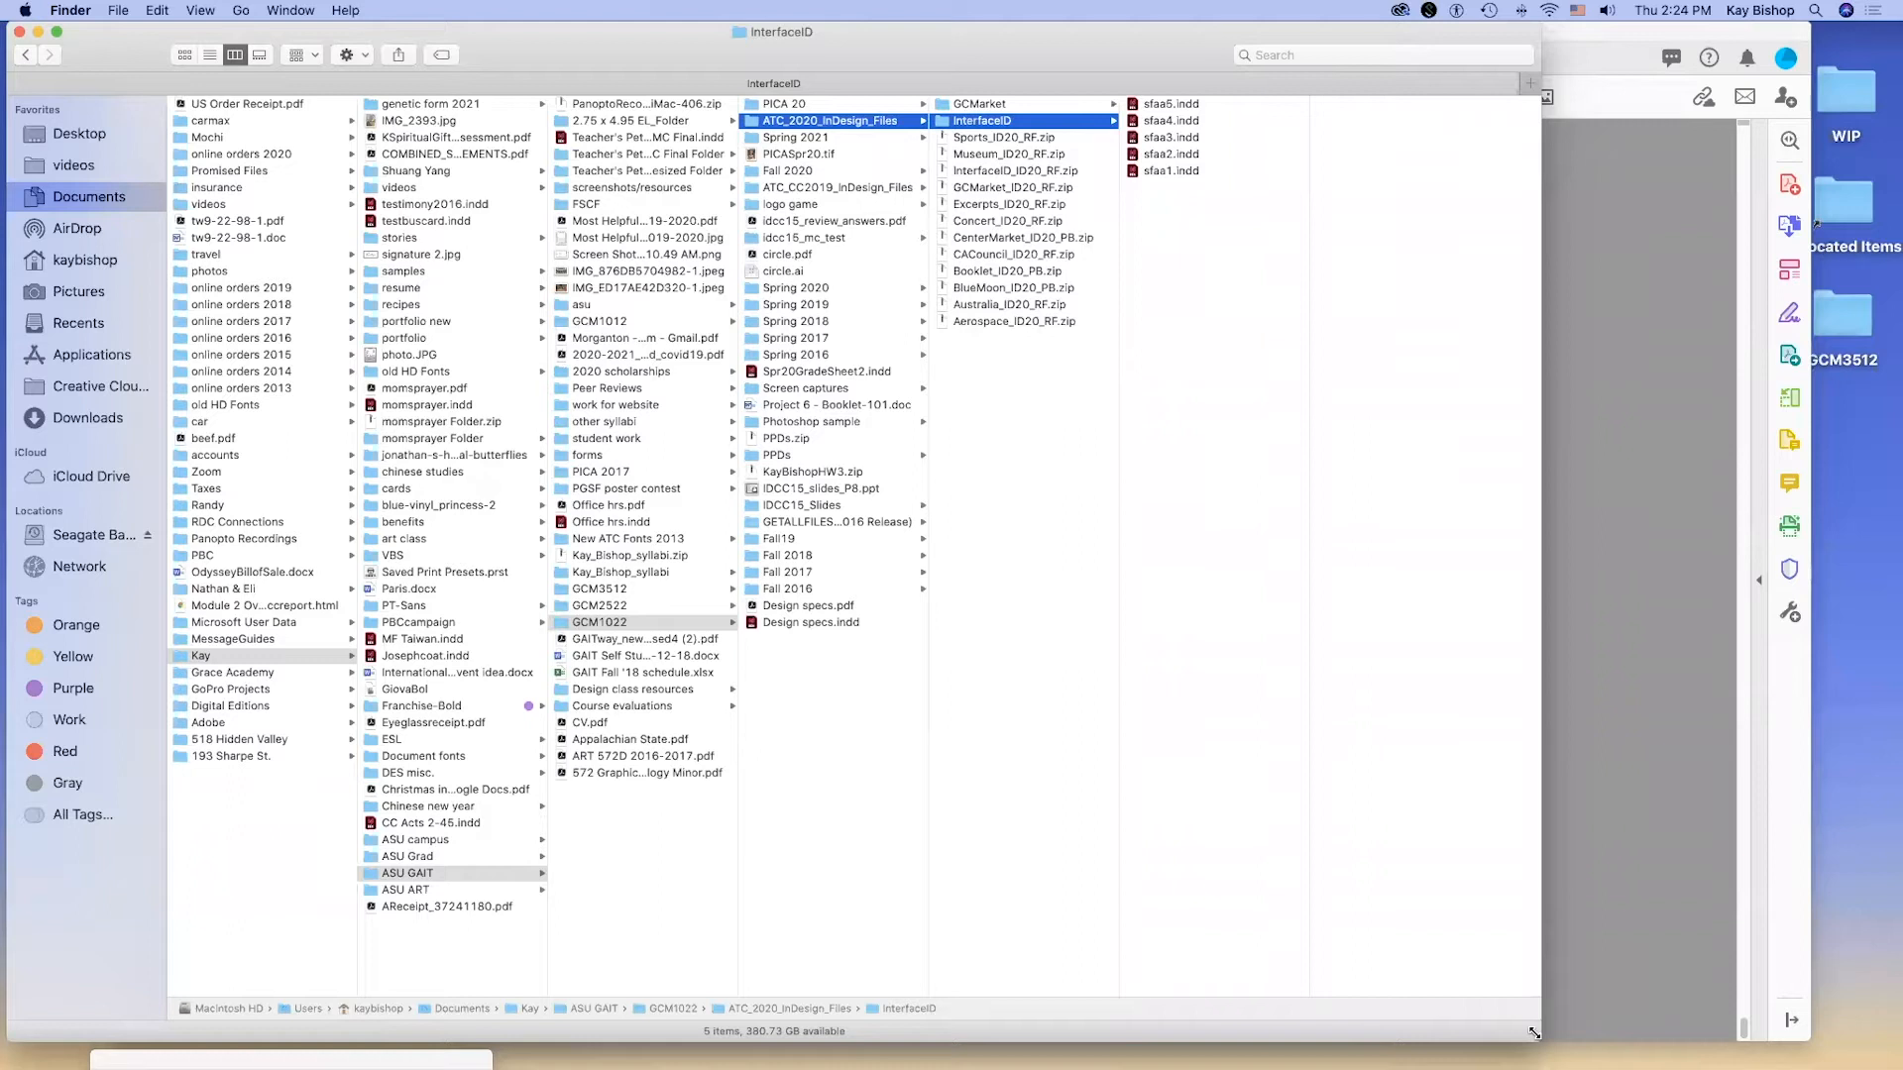
{"action": "mouse_move", "coordinate": [1143, 1058]}
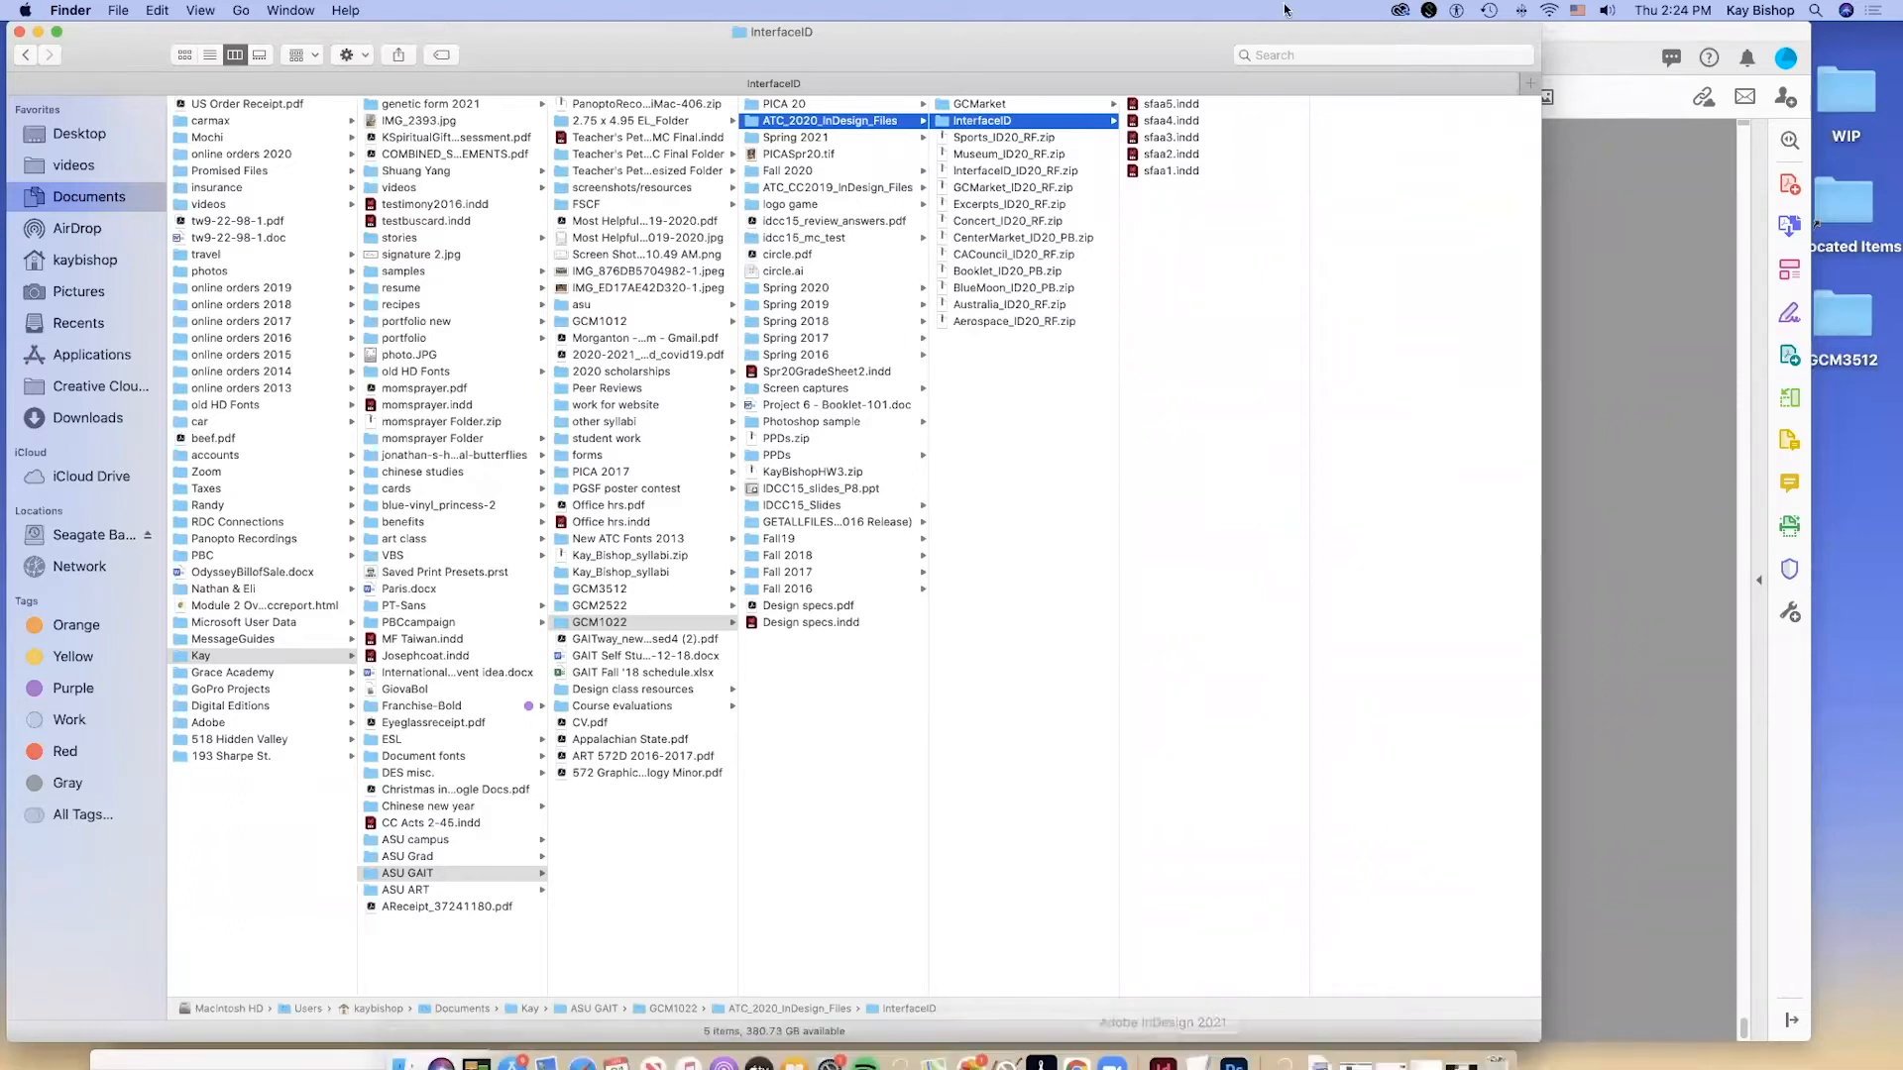
{"action": "left_click_drag", "start_coordinate": [1293, 35], "coordinate": [1315, 36]}
{"action": "left_click_drag", "start_coordinate": [133, 36], "coordinate": [107, 36]}
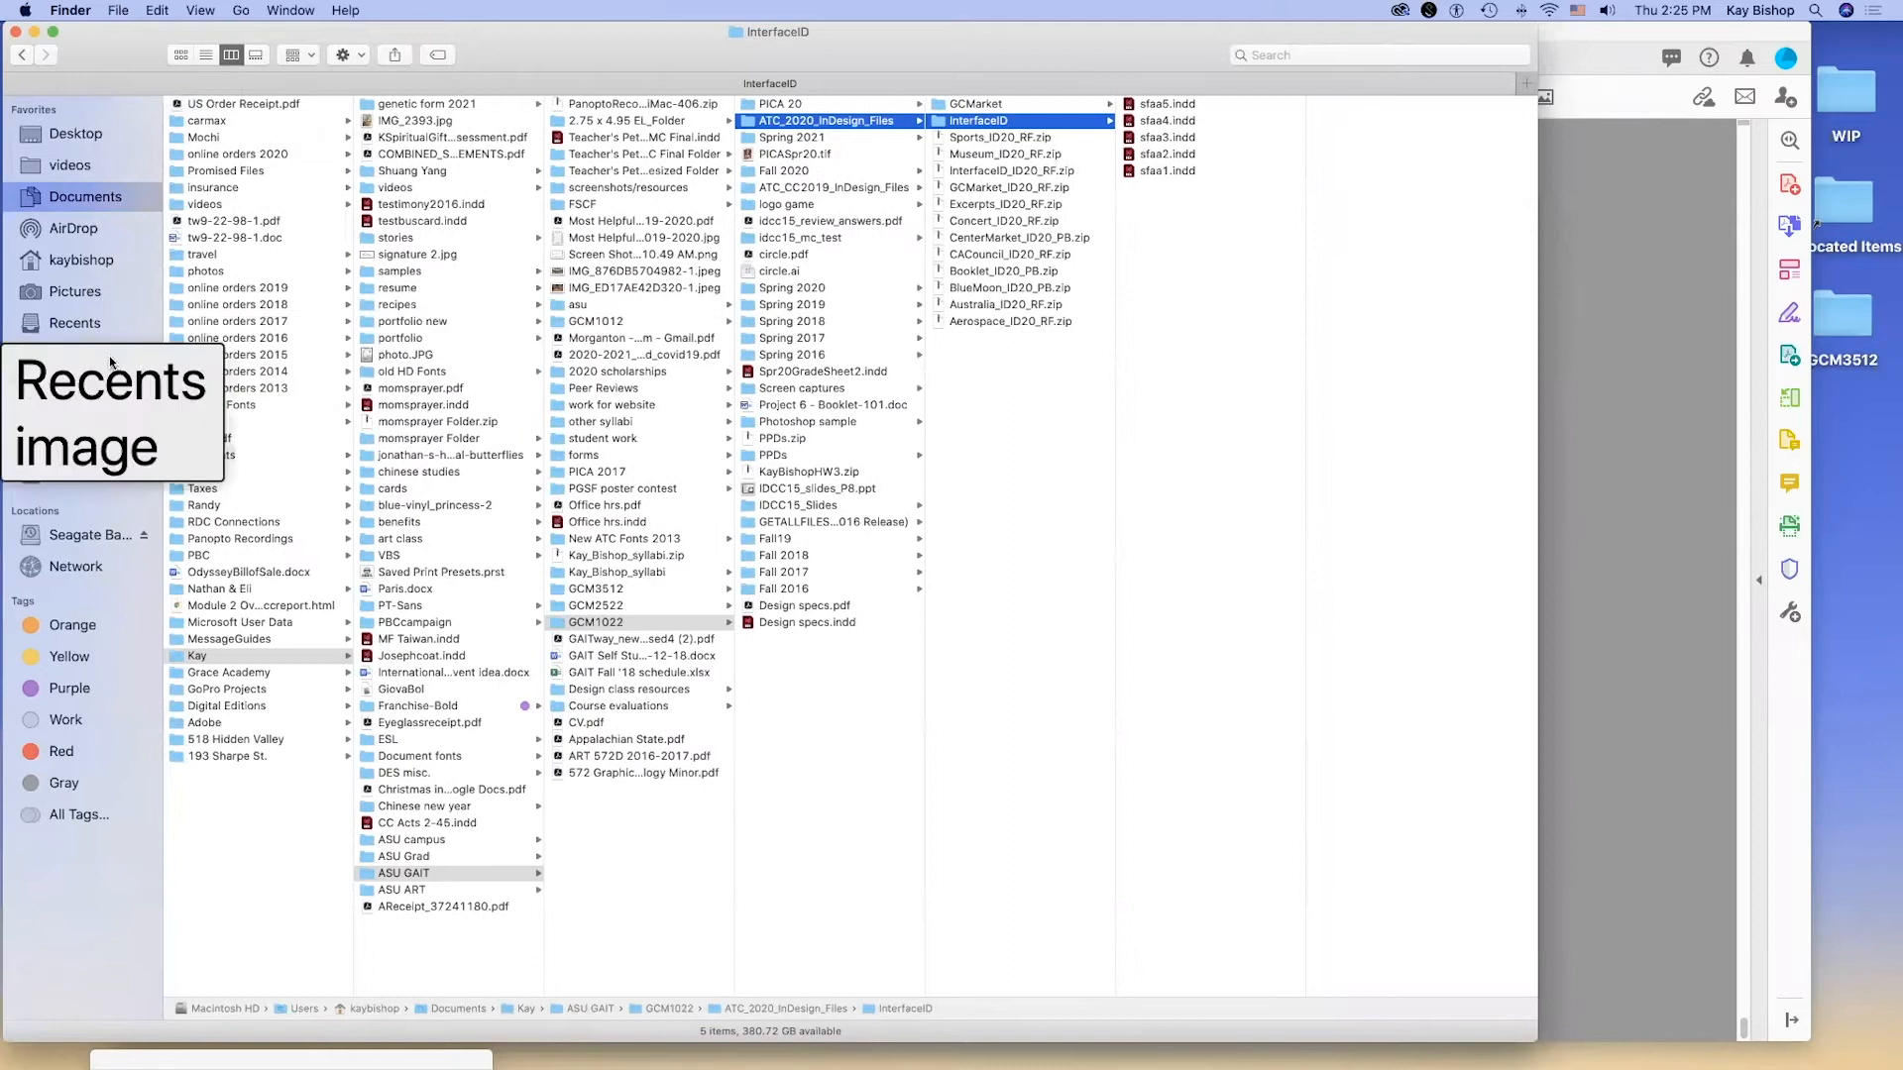
Browse to the Applications folder and show the contents of the Adobe InDesign 2021 folder.
{"action": "left_click", "coordinate": [117, 352]}
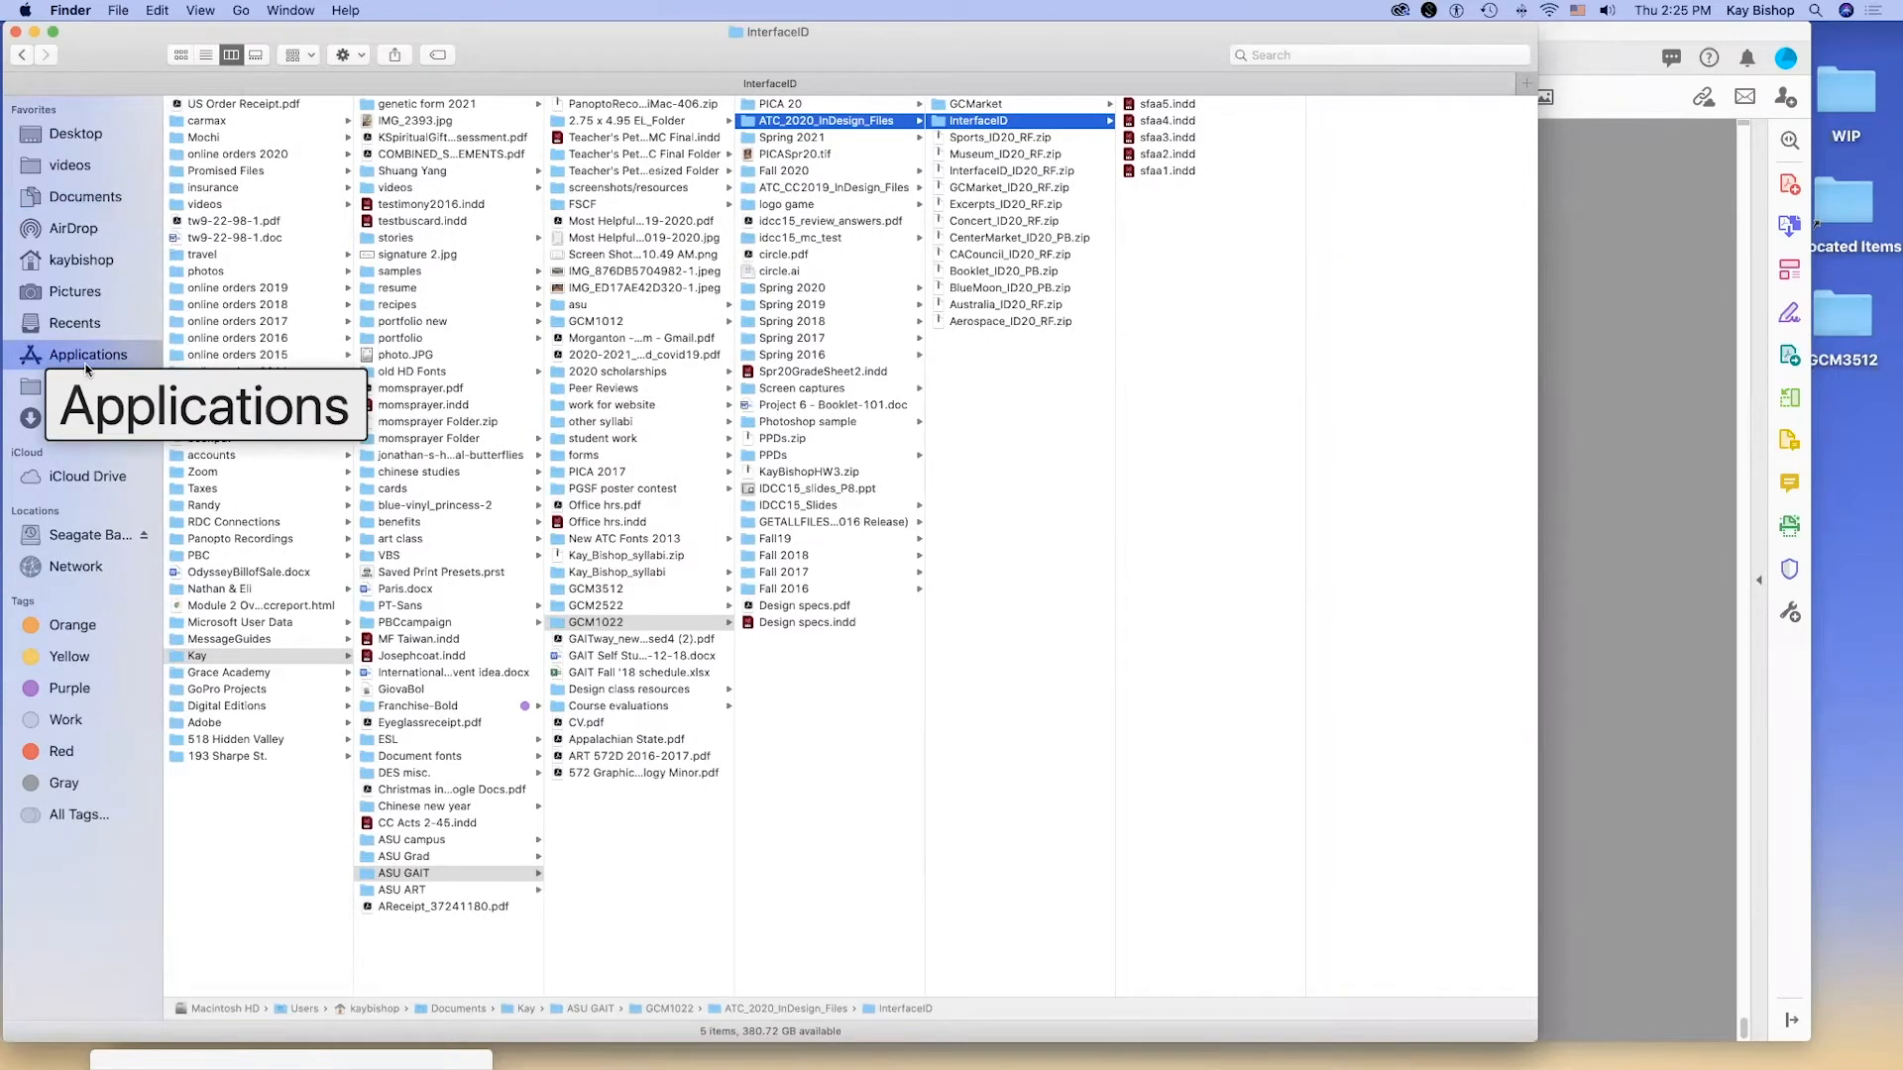
{"action": "left_click", "coordinate": [86, 365]}
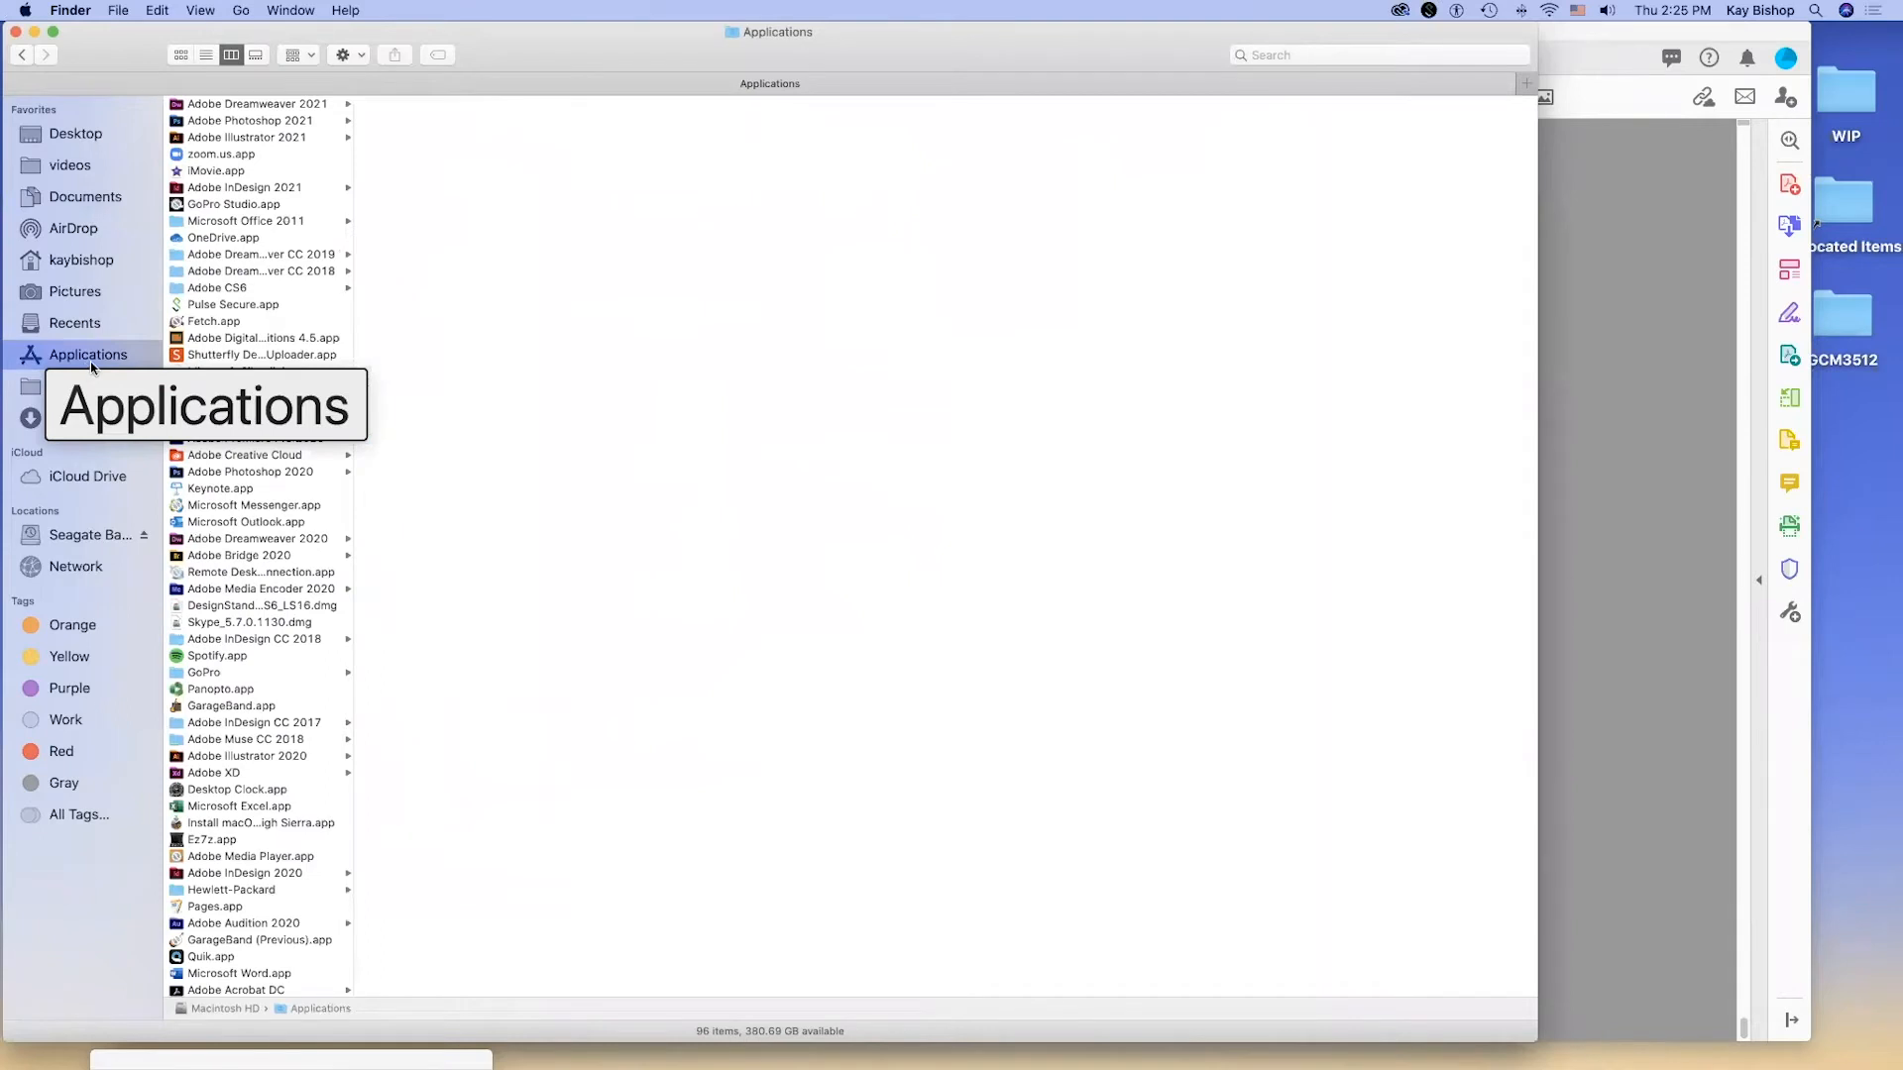
{"action": "left_click", "coordinate": [293, 189]}
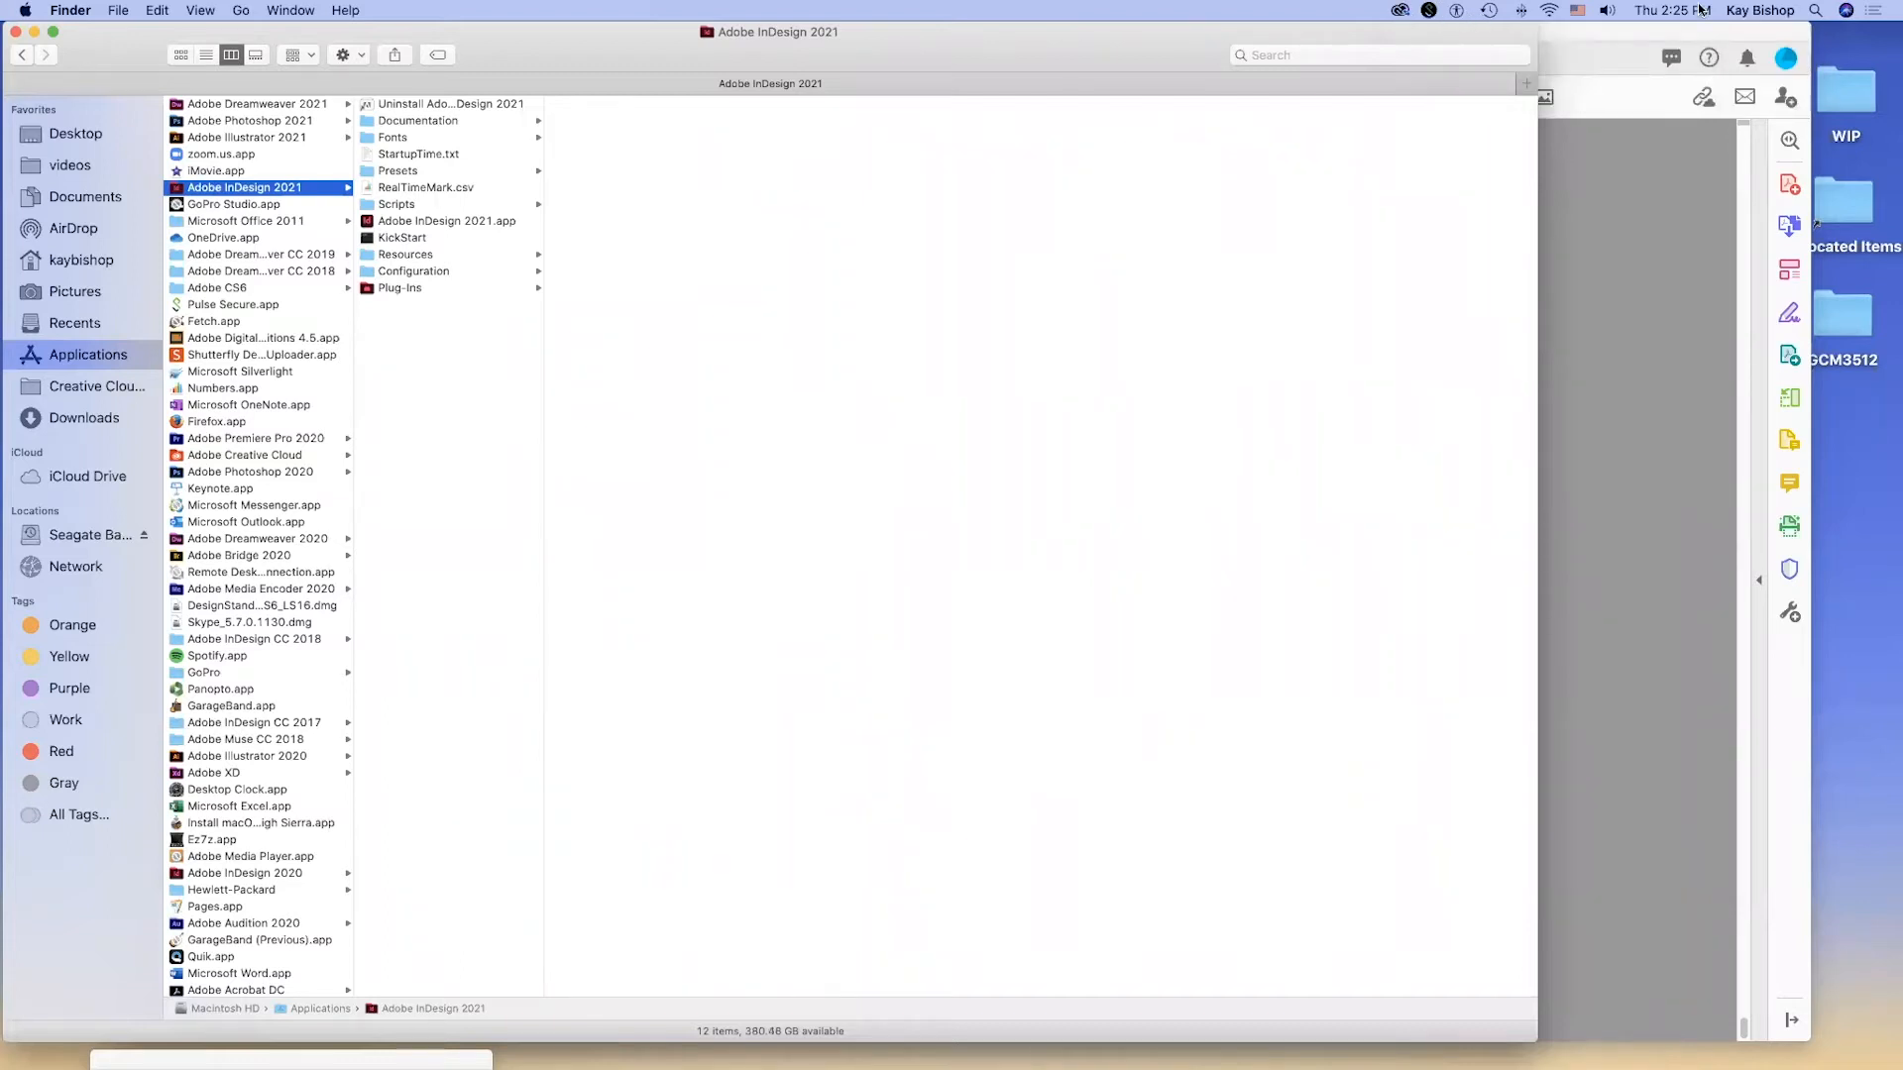
Switch to Creative Cloud and look through the installed apps for the available InDesign versions.
{"action": "left_click", "coordinate": [1401, 11]}
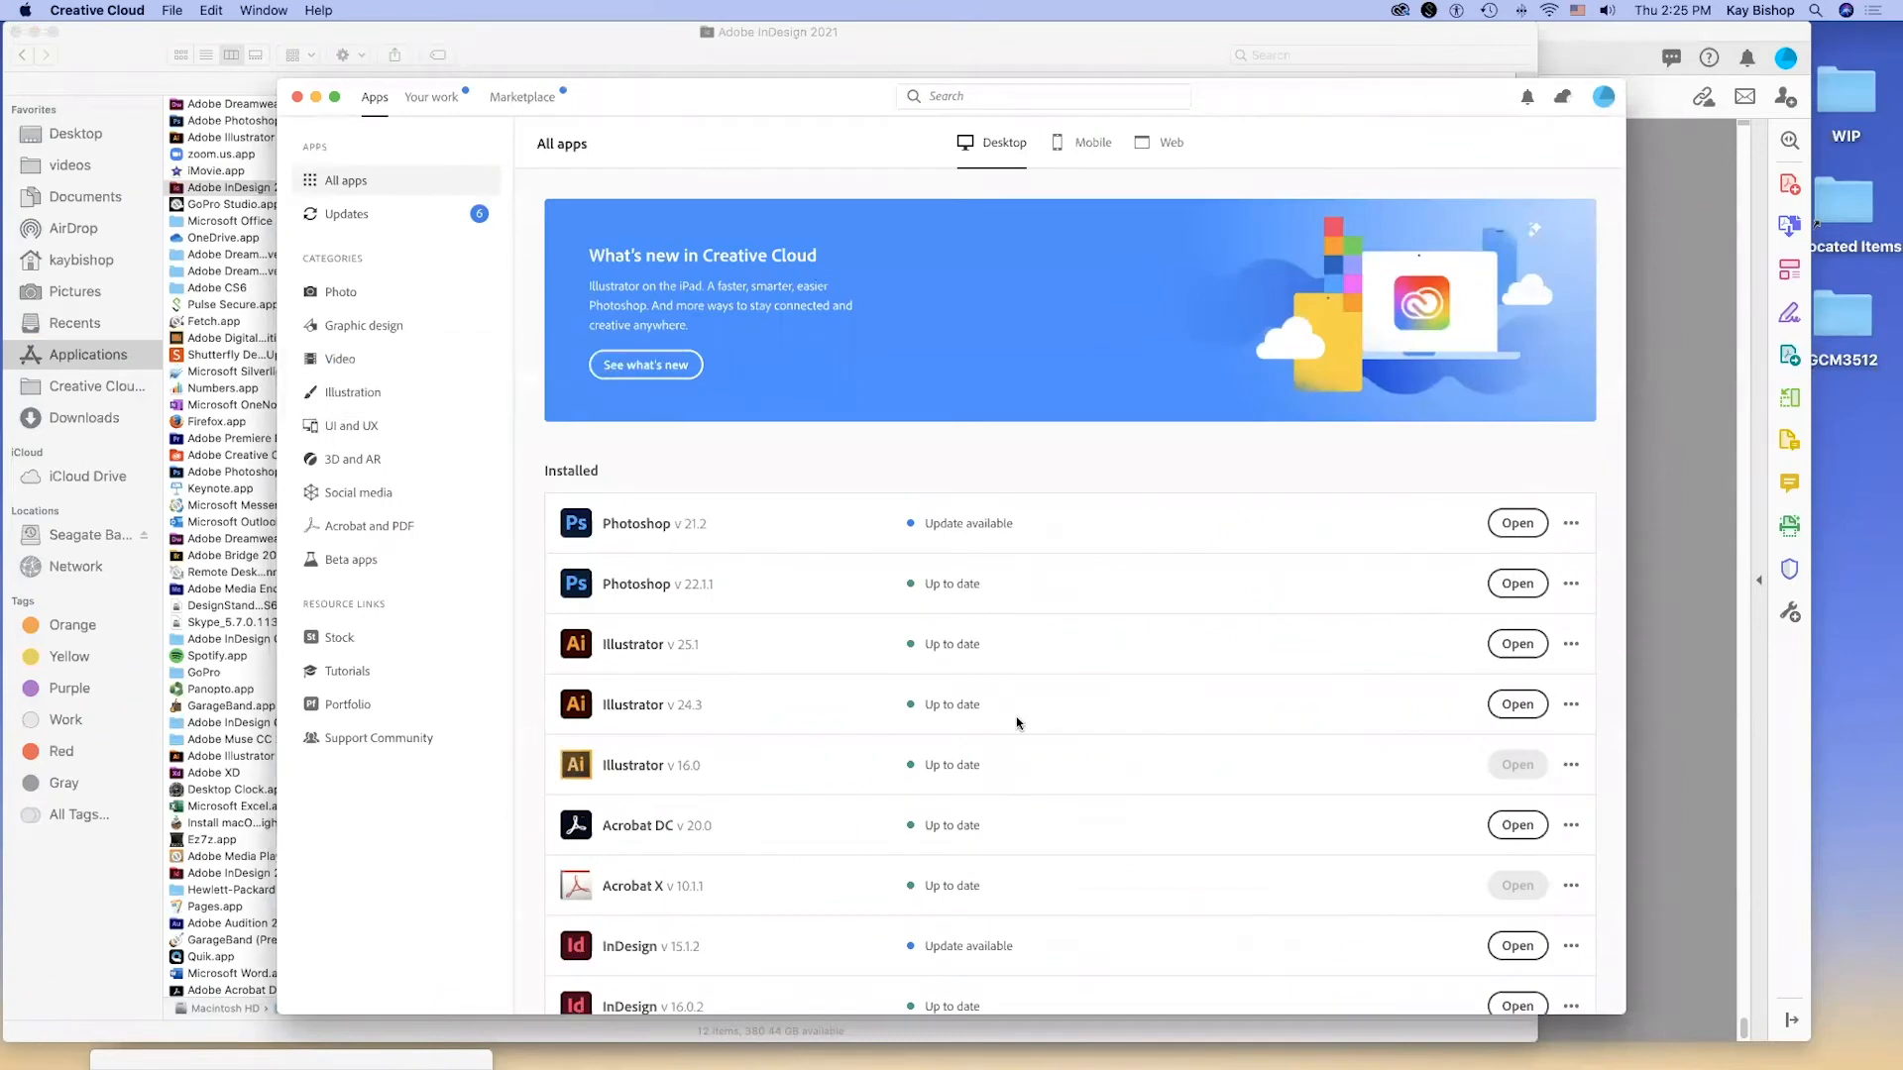
{"action": "left_click", "coordinate": [1516, 952]}
{"action": "scroll", "coordinate": [1625, 1036], "scroll_direction": "down", "scroll_amount": 5}
Switch to Adobe InDesign 2021 and reposition its start window on the screen.
{"action": "mouse_move", "coordinate": [1390, 1023]}
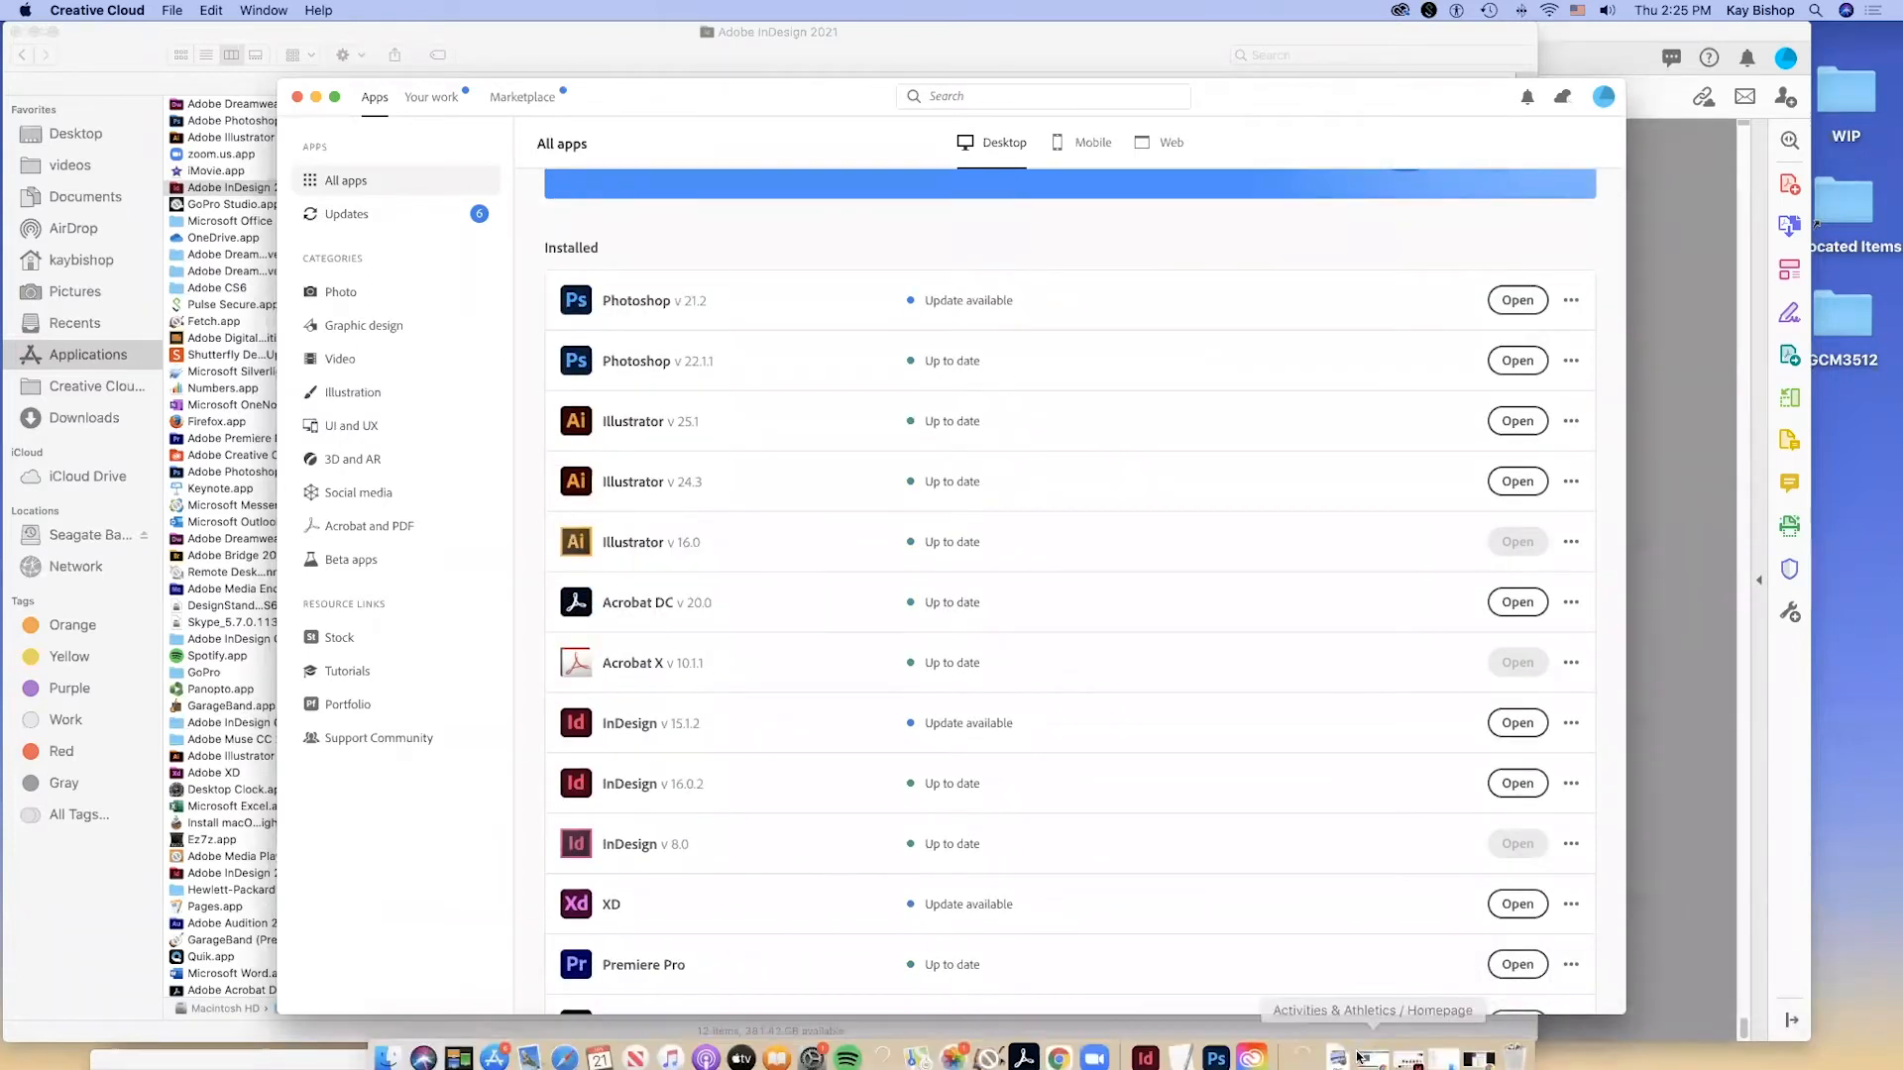
{"action": "left_click", "coordinate": [1147, 1053]}
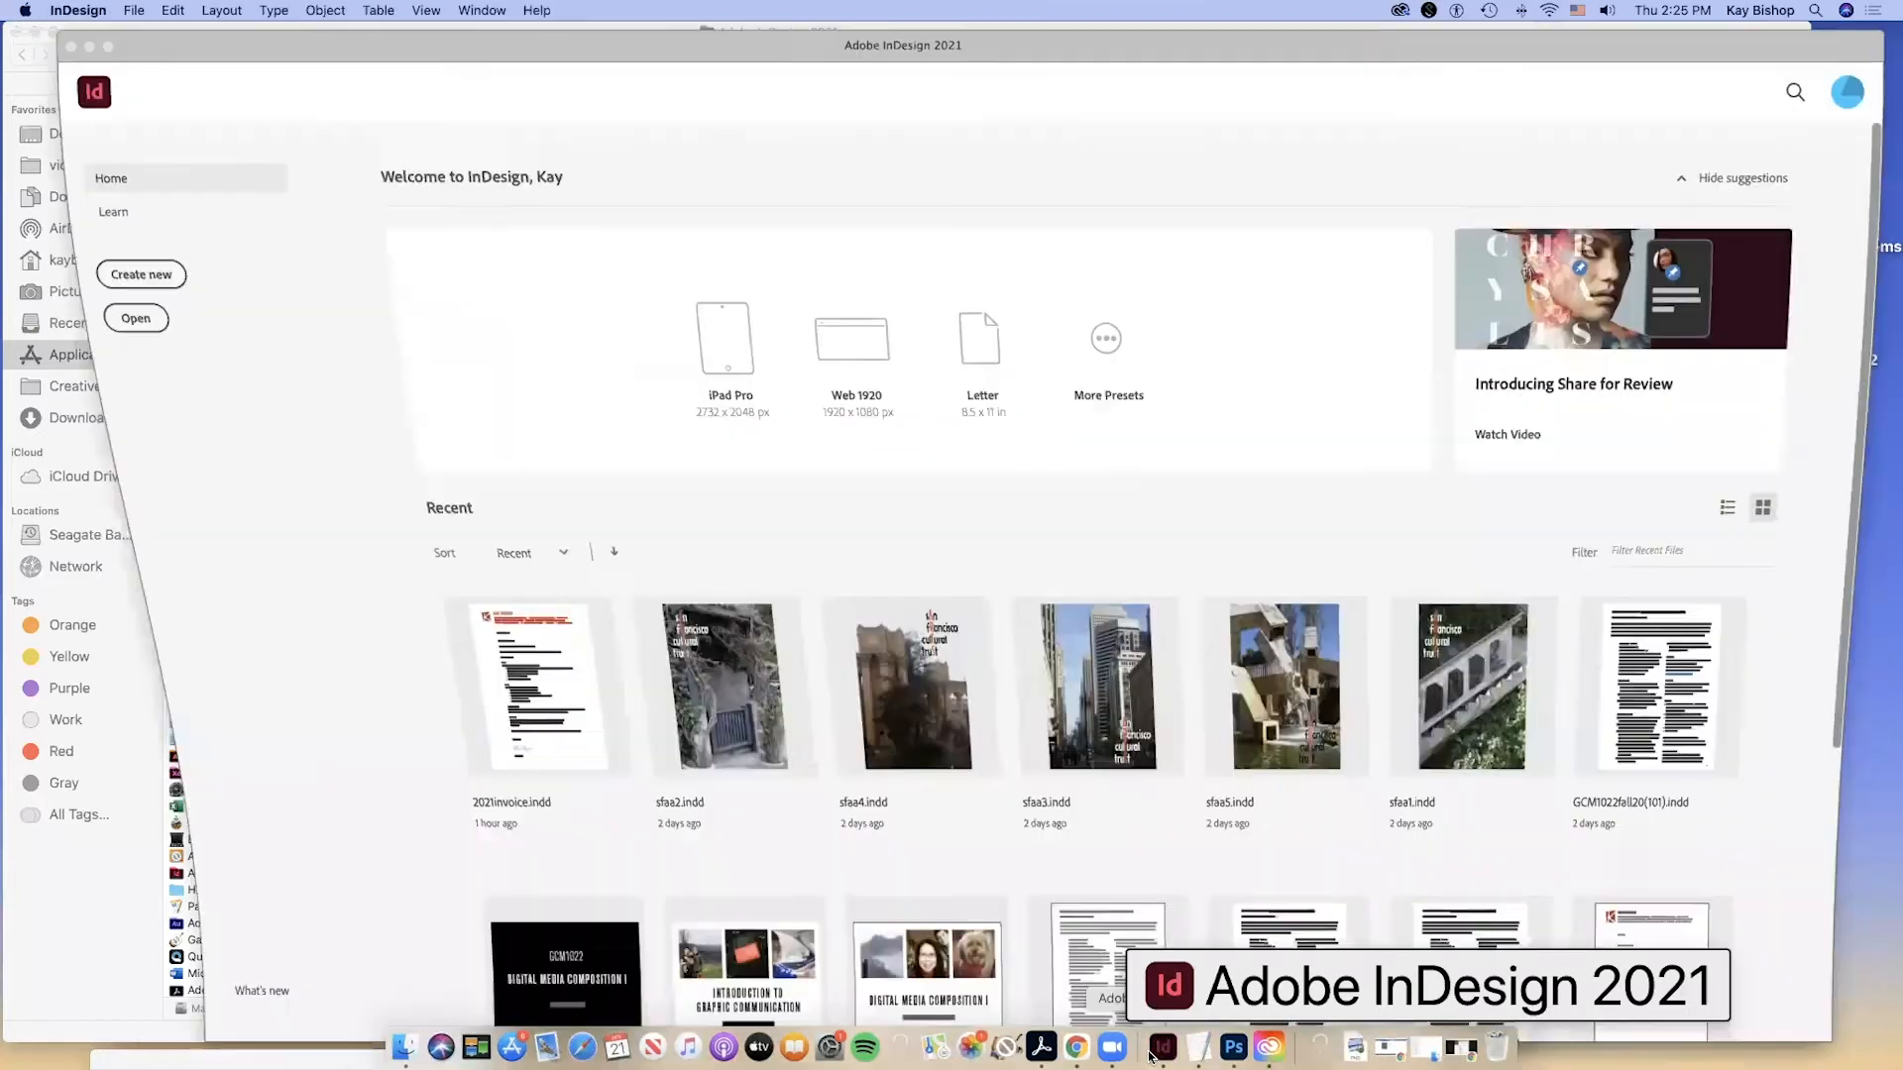
{"action": "right_click", "coordinate": [1150, 1053]}
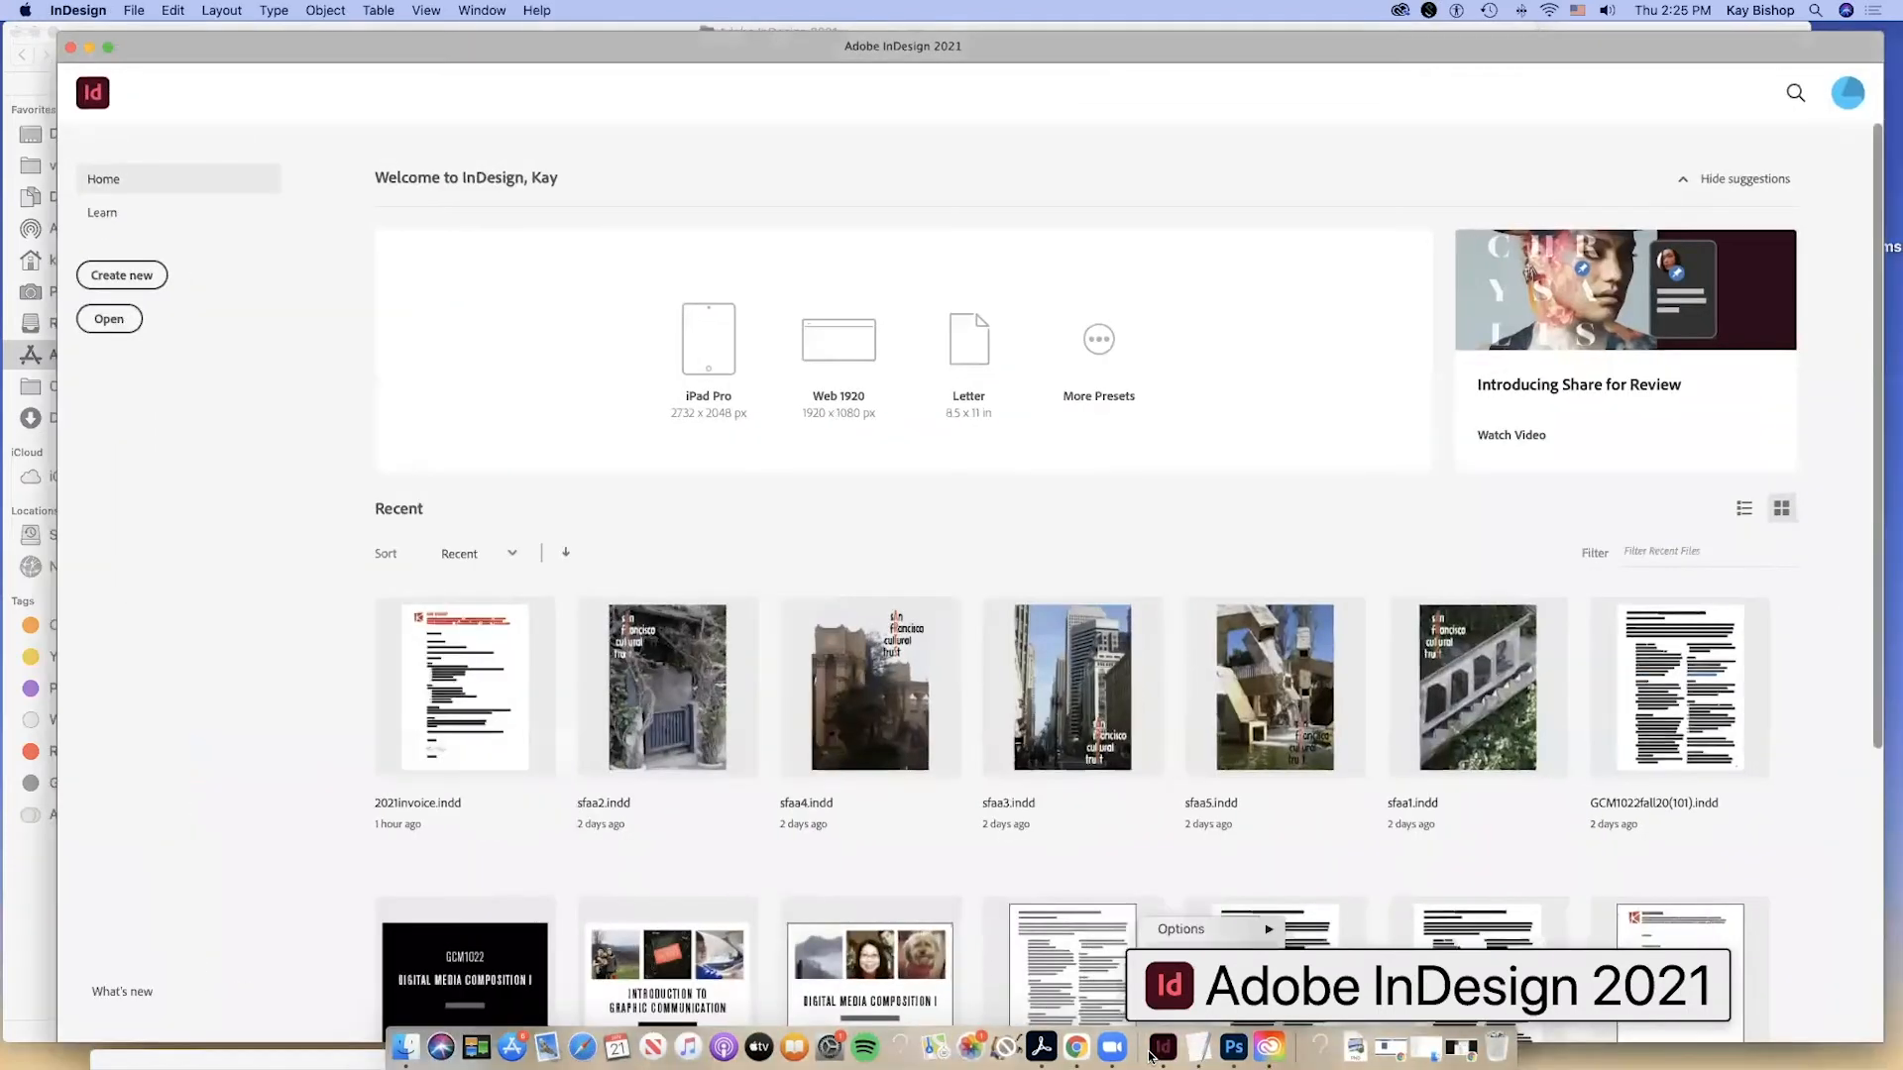
{"action": "left_click_drag", "start_coordinate": [1422, 51], "coordinate": [1416, 43]}
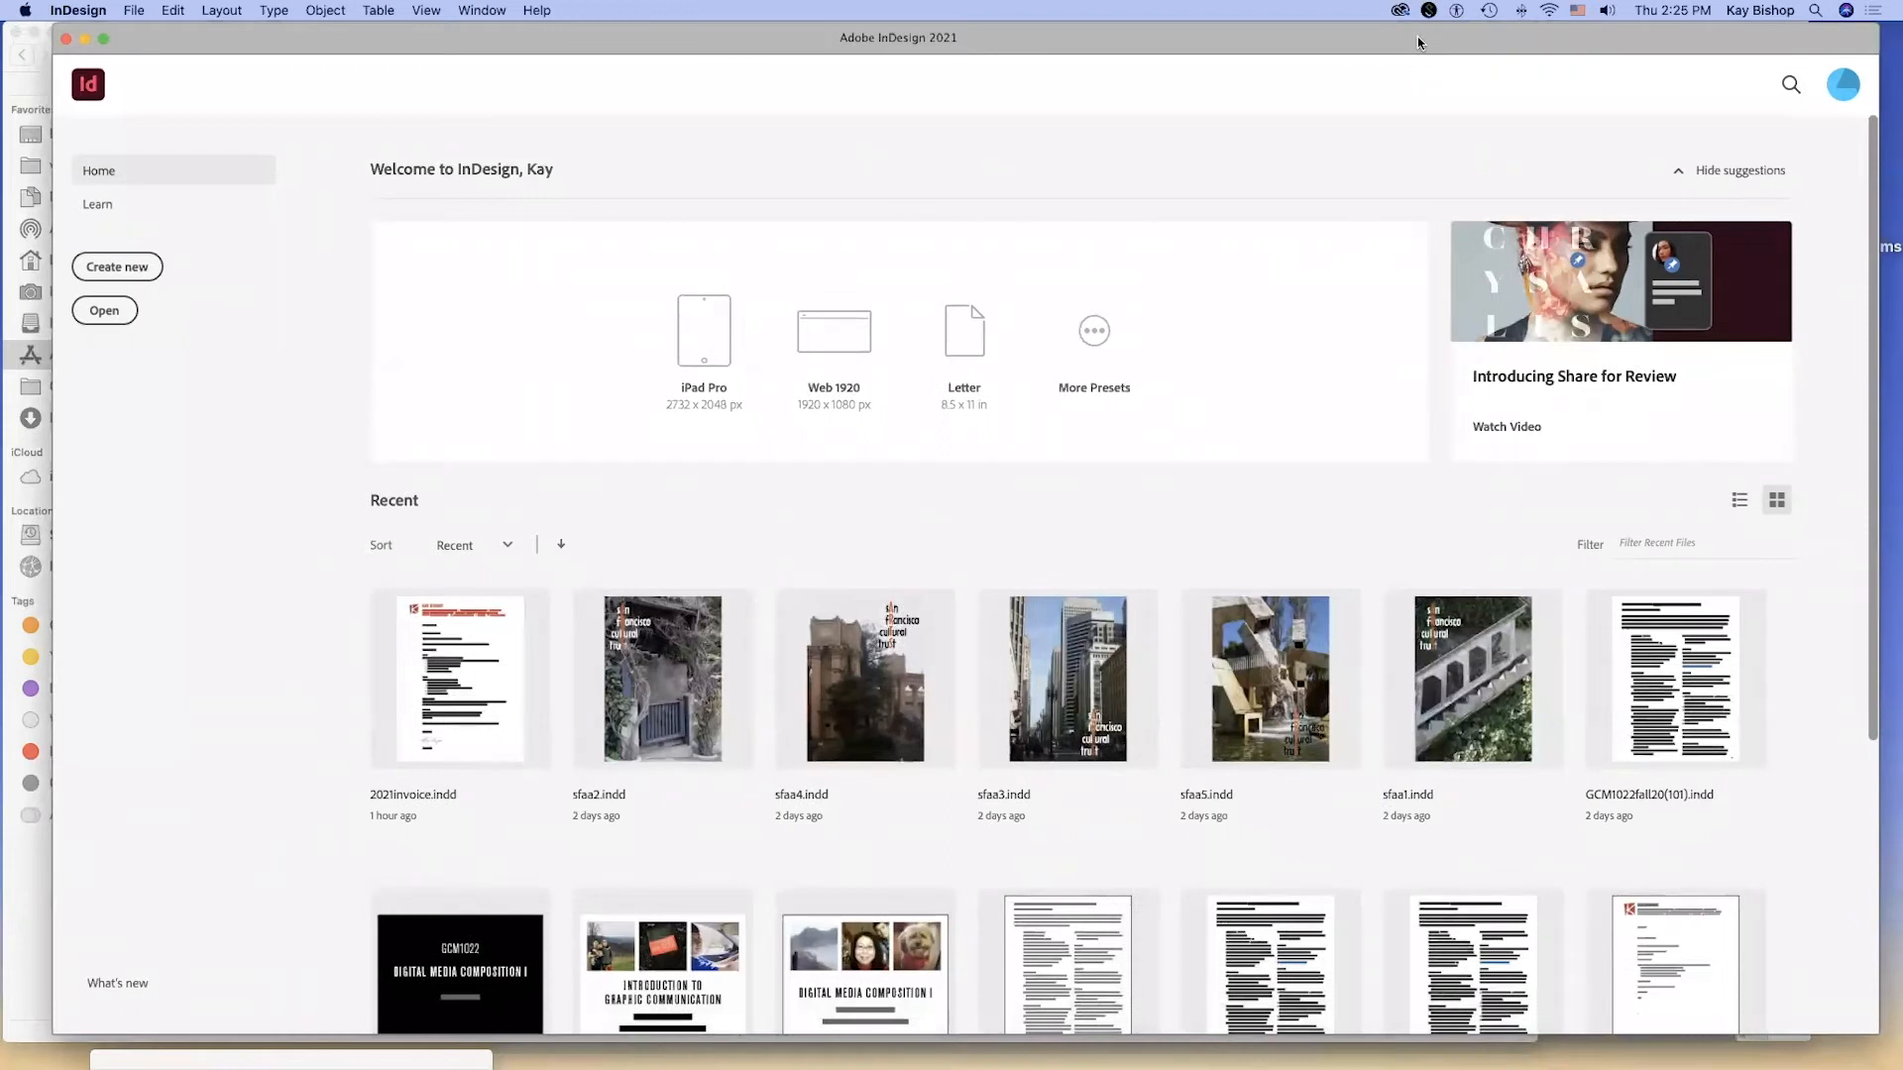
{"action": "double_click", "coordinate": [1417, 42]}
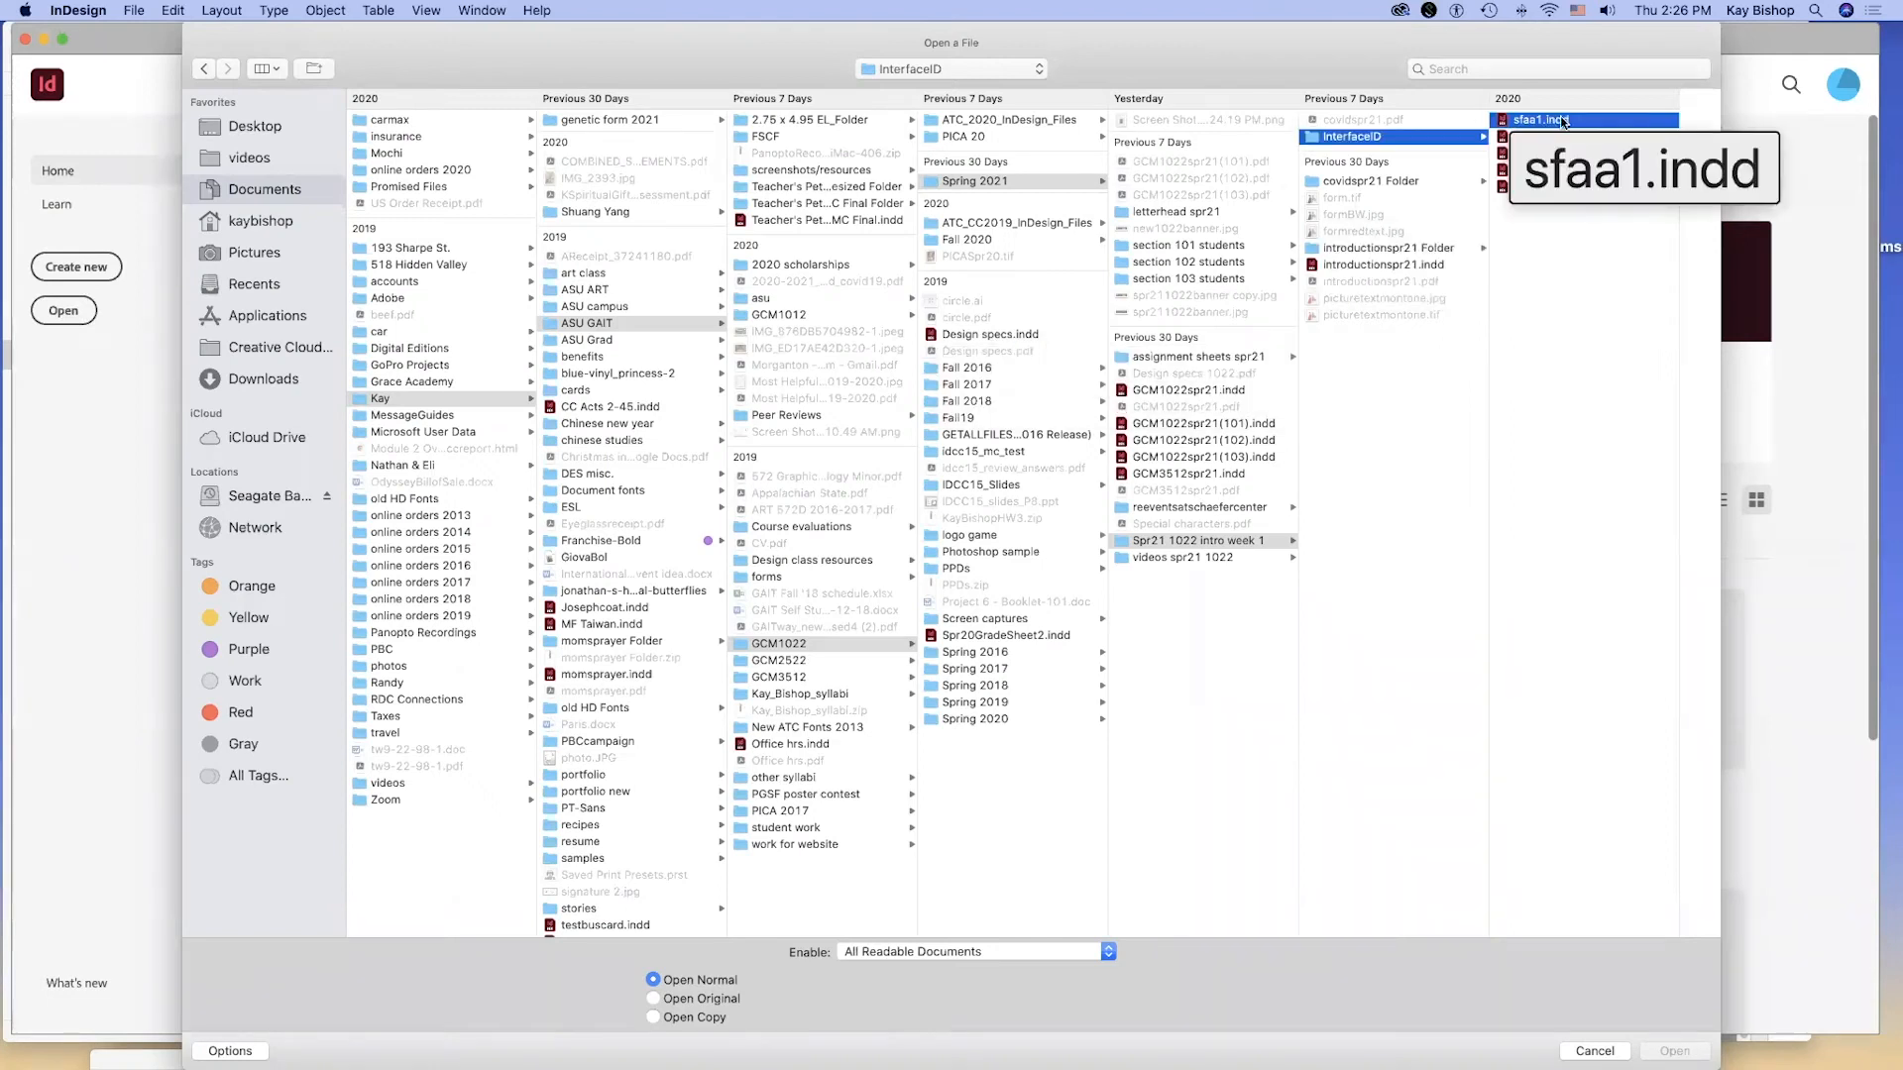
Open sfaa1.indd from the InterfaceID folder as a normal document.
{"action": "left_click", "coordinate": [1556, 119]}
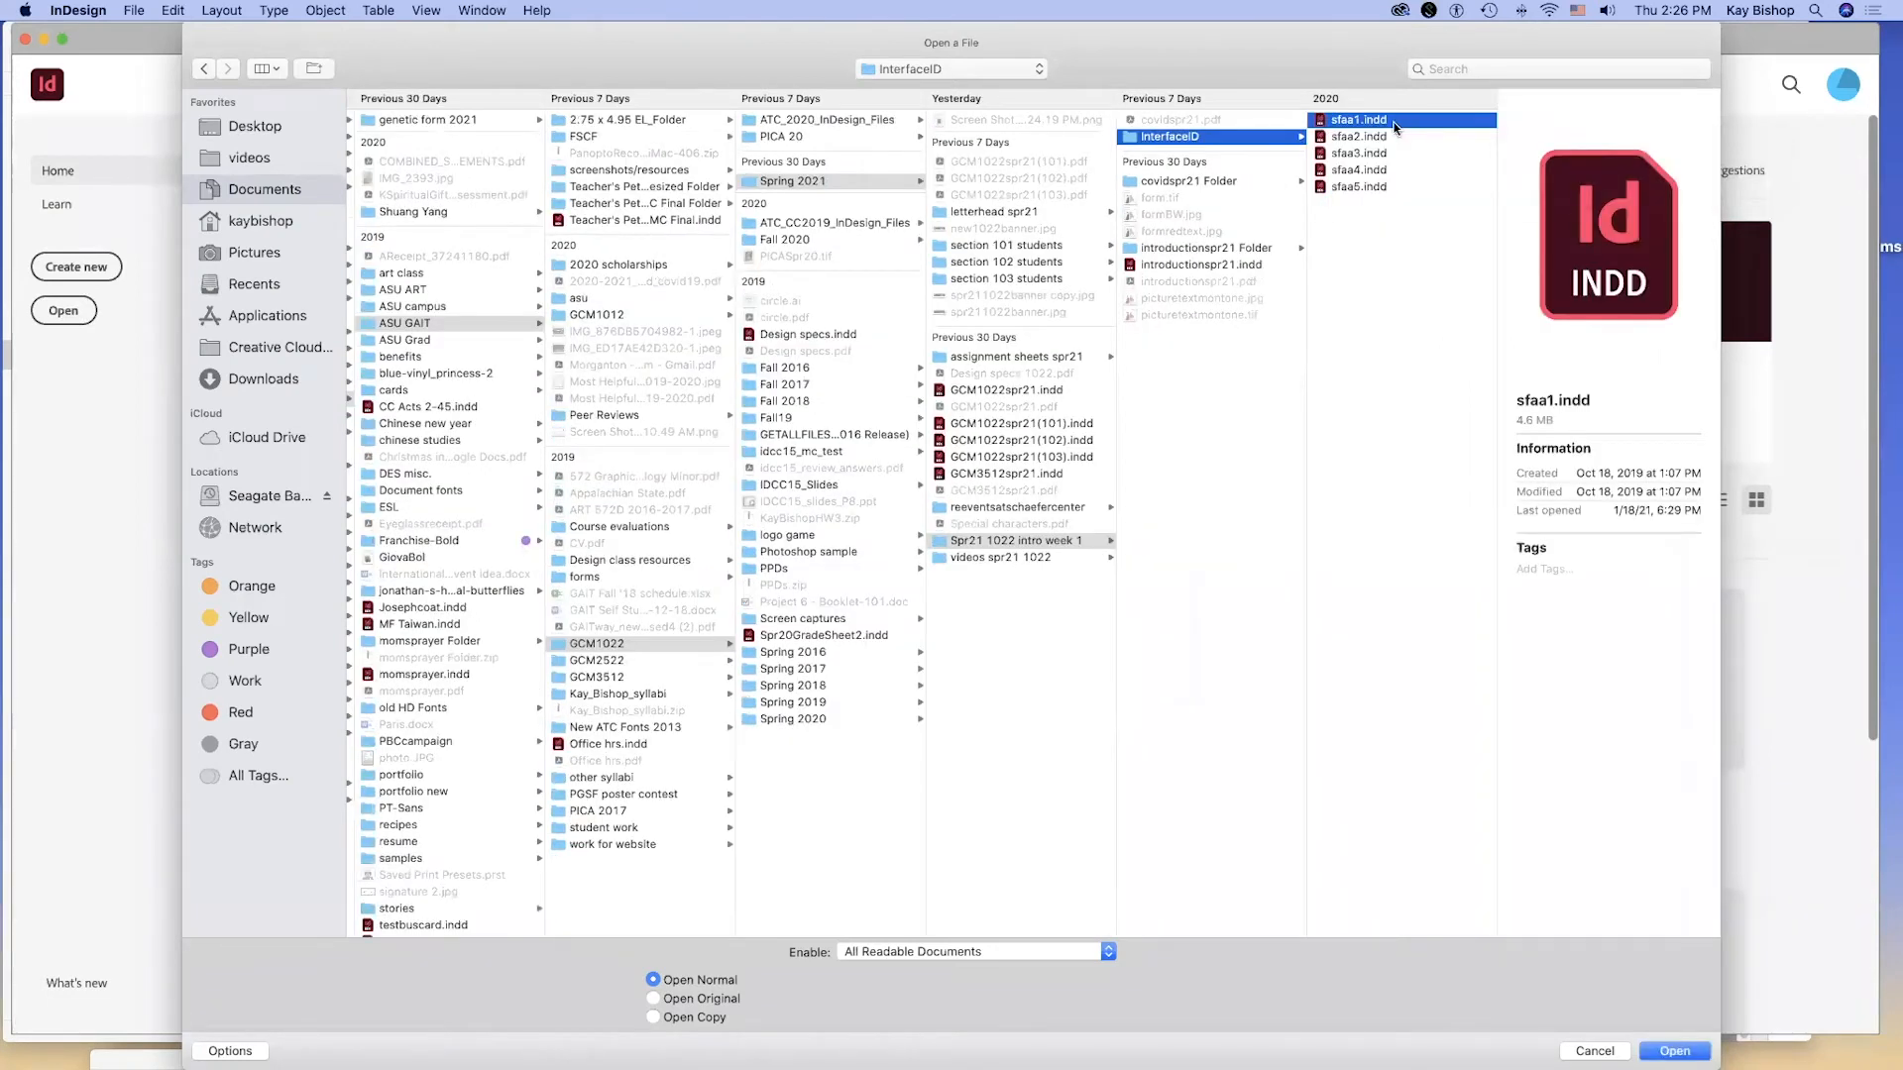
{"action": "left_click", "coordinate": [1675, 1050]}
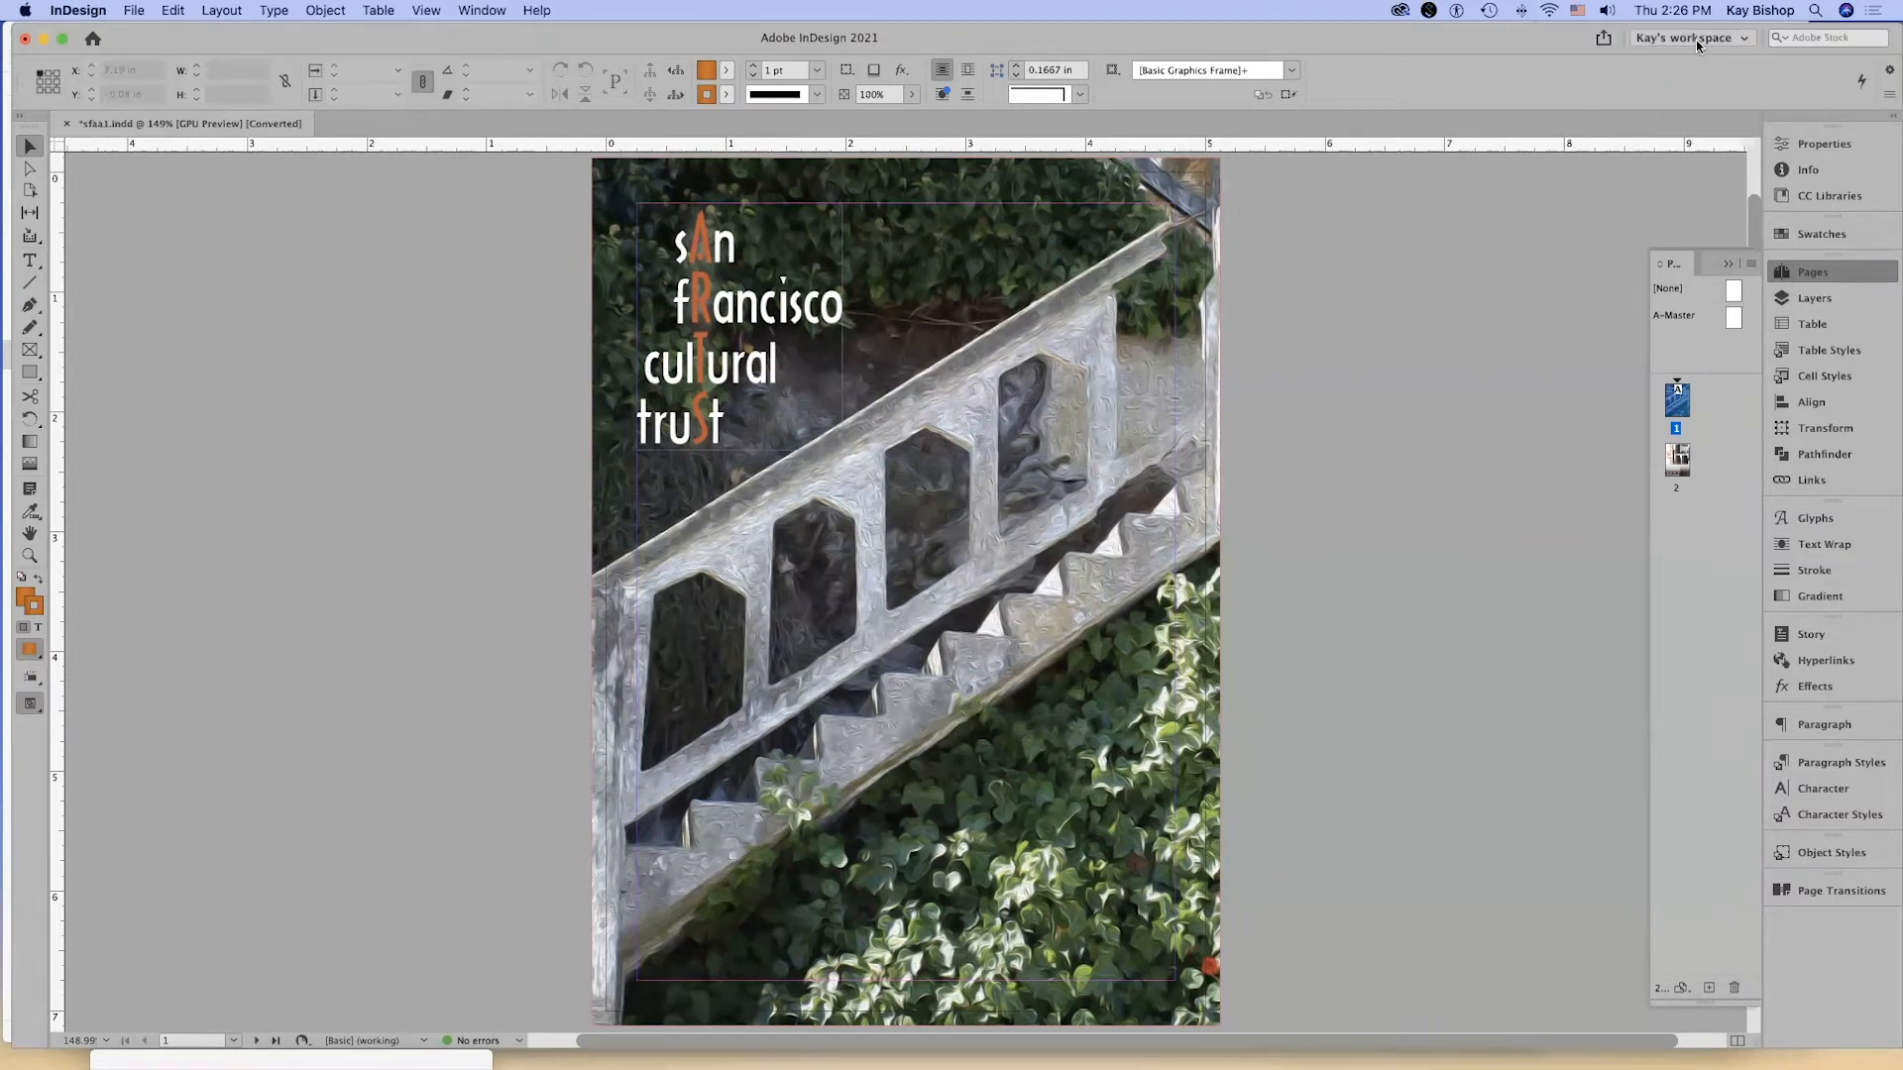
Change the workspace to Essentials and collapse the panel dock to labelled icons.
{"action": "left_click", "coordinate": [1741, 40]}
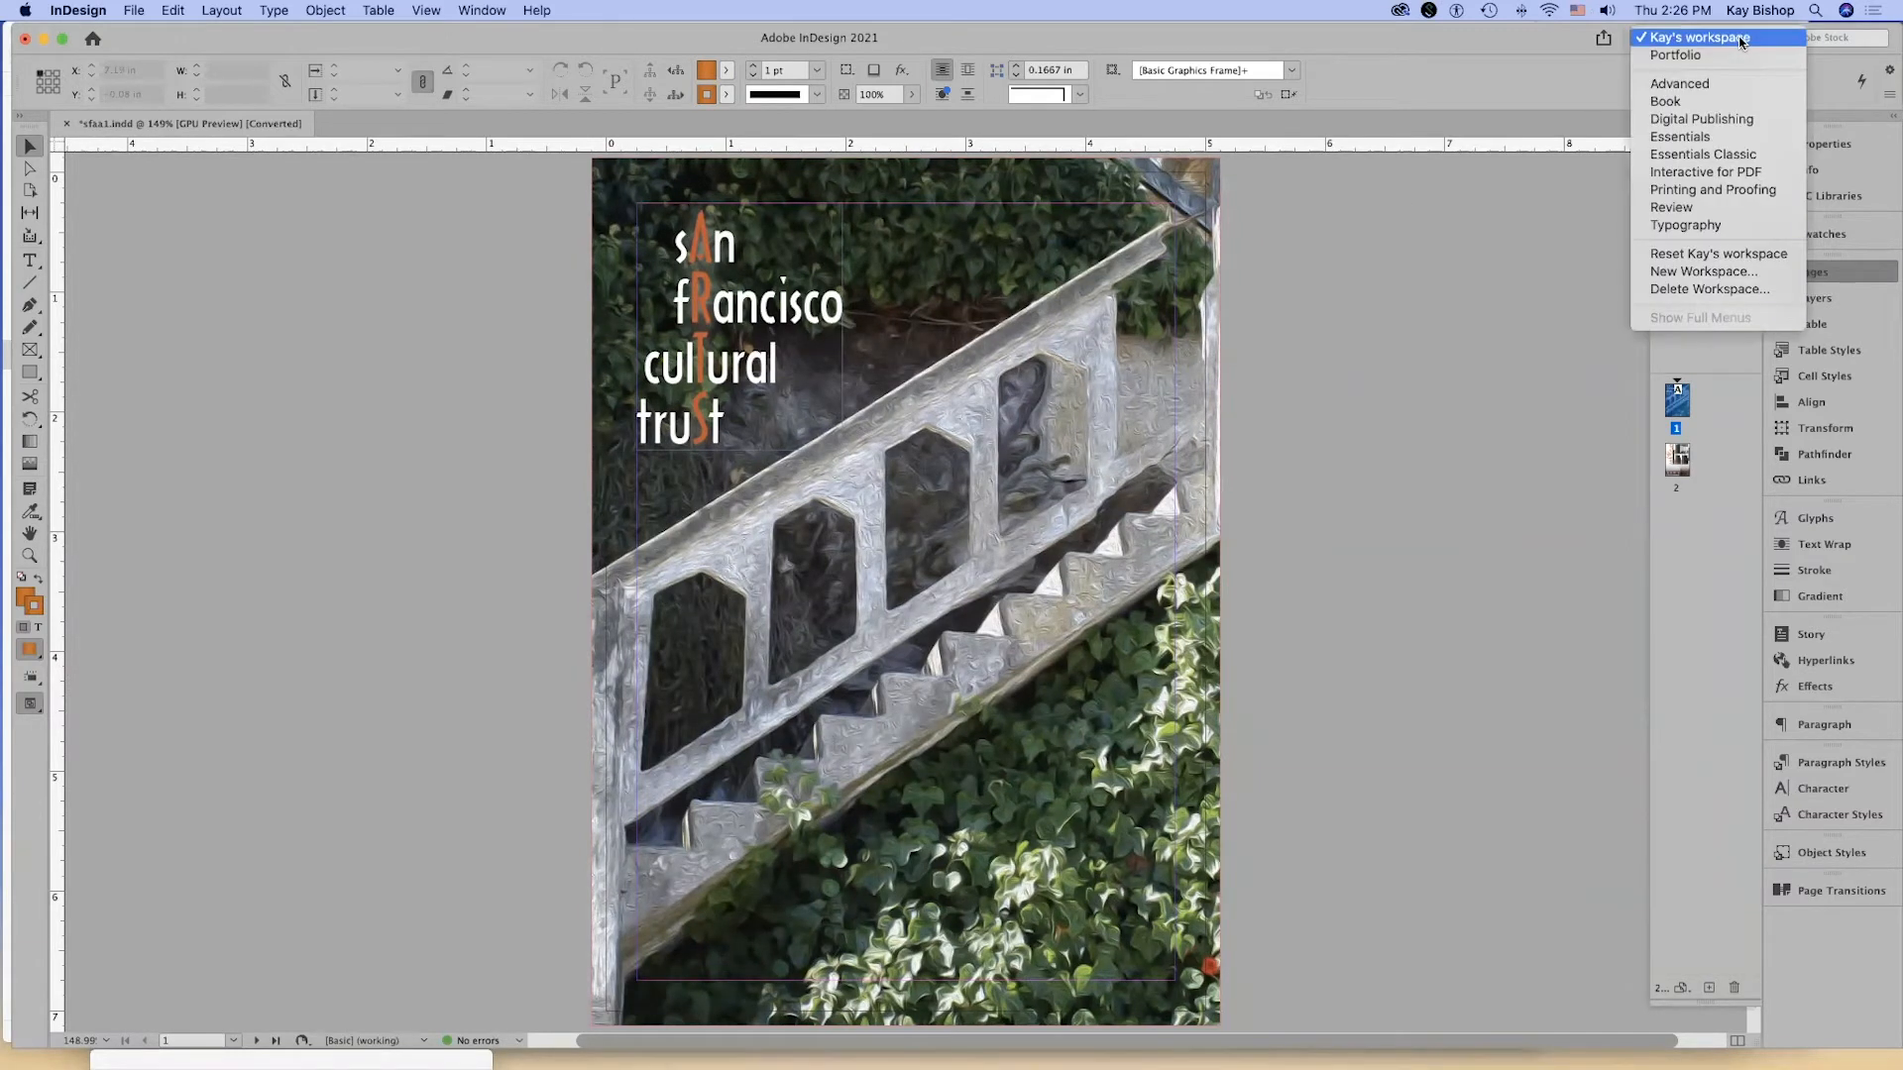
{"action": "left_click", "coordinate": [1740, 137]}
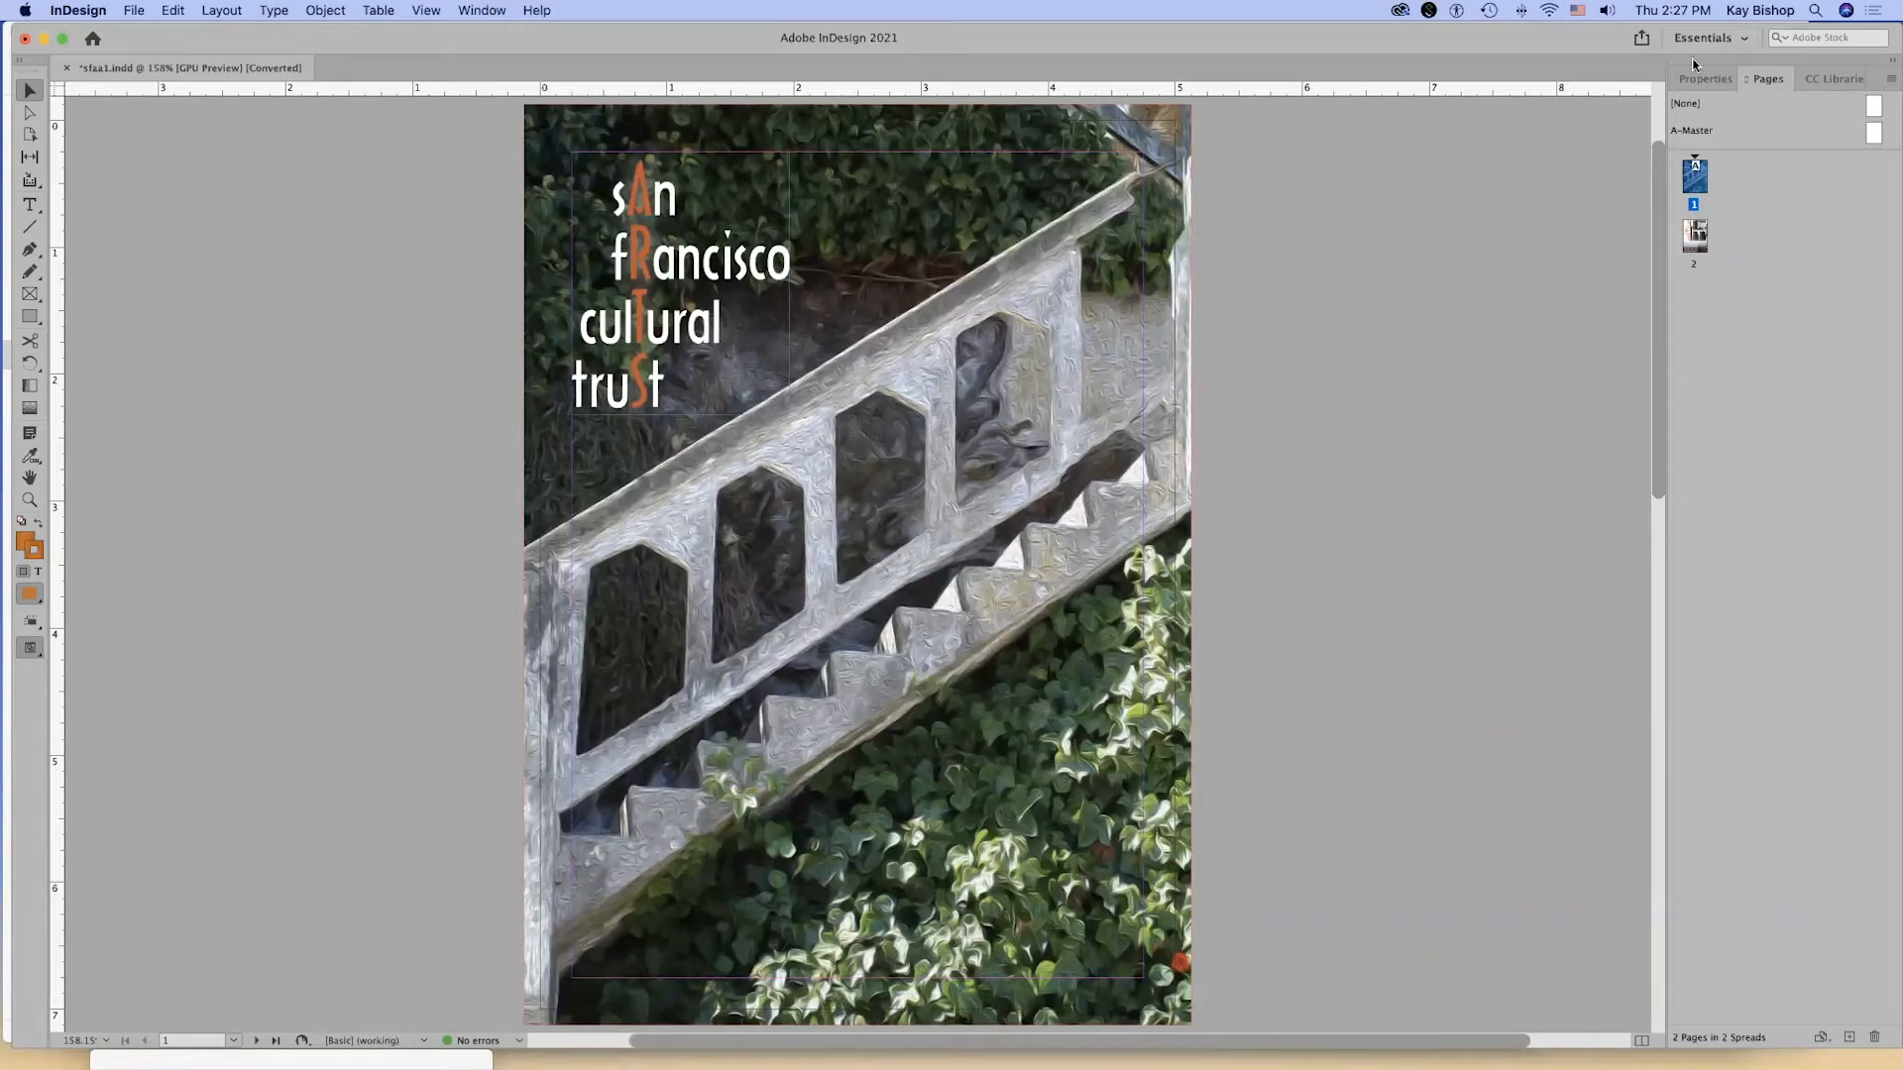
{"action": "left_click", "coordinate": [1888, 66]}
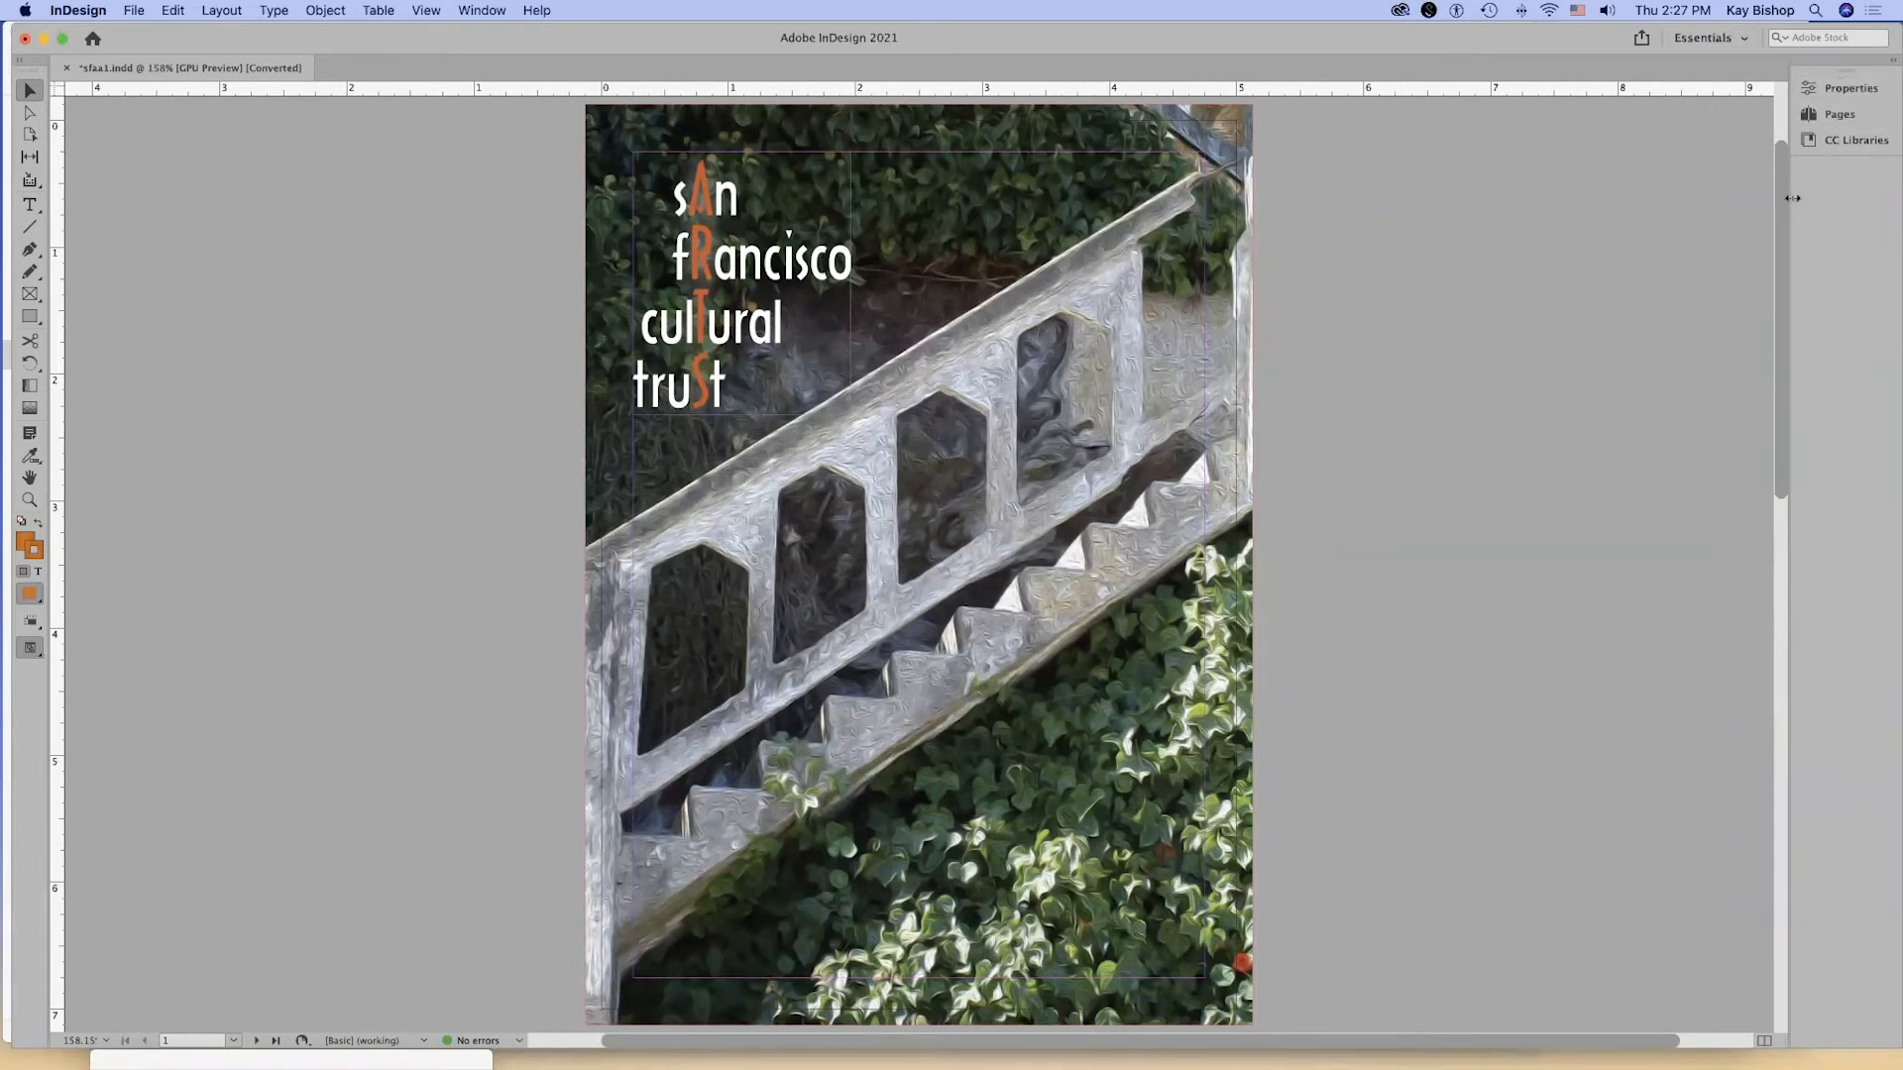
Widen the panel dock, float and expand the Properties panel over the pasteboard, and return it to the dock above Pages.
{"action": "mouse_move", "coordinate": [1774, 202]}
{"action": "left_mouse_down"}
{"action": "mouse_move", "coordinate": [1699, 196]}
{"action": "mouse_move", "coordinate": [1865, 196]}
{"action": "mouse_move", "coordinate": [1768, 193]}
{"action": "left_mouse_up"}
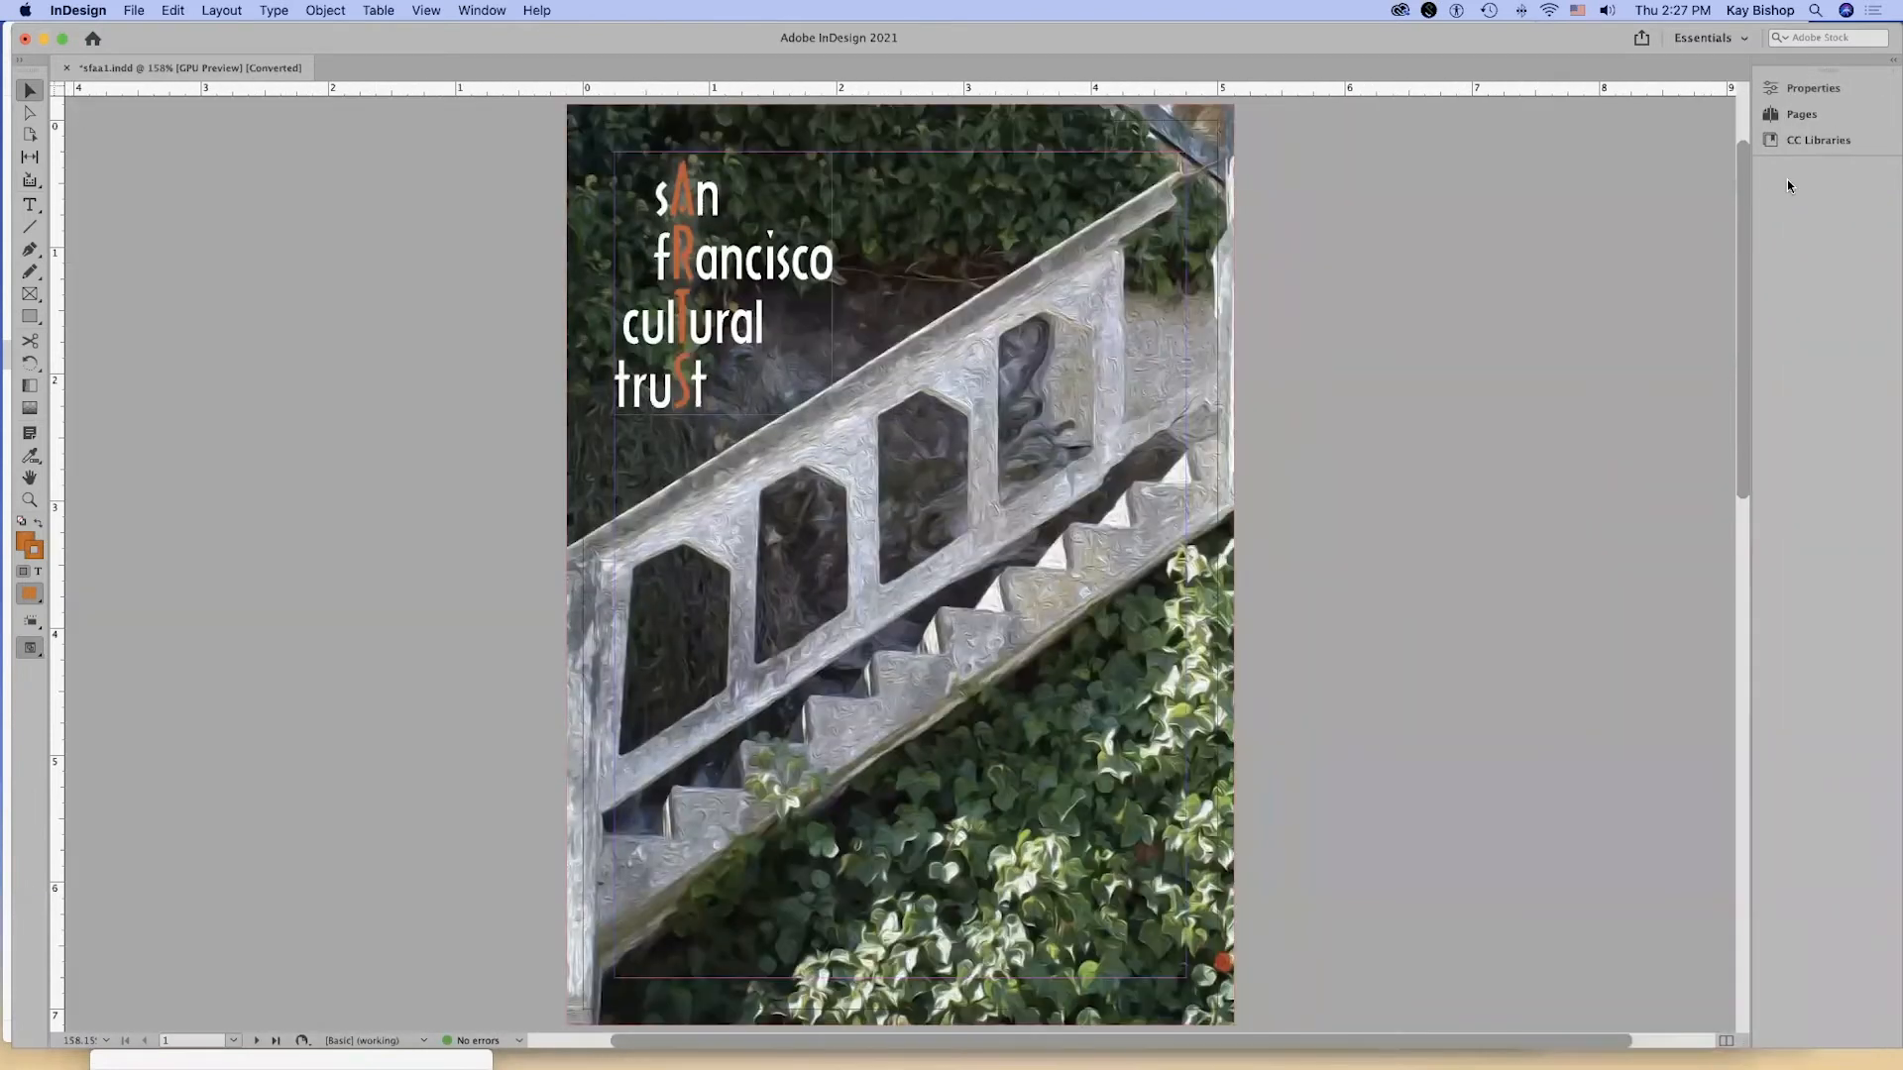
{"action": "left_click_drag", "start_coordinate": [1821, 87], "coordinate": [1455, 313]}
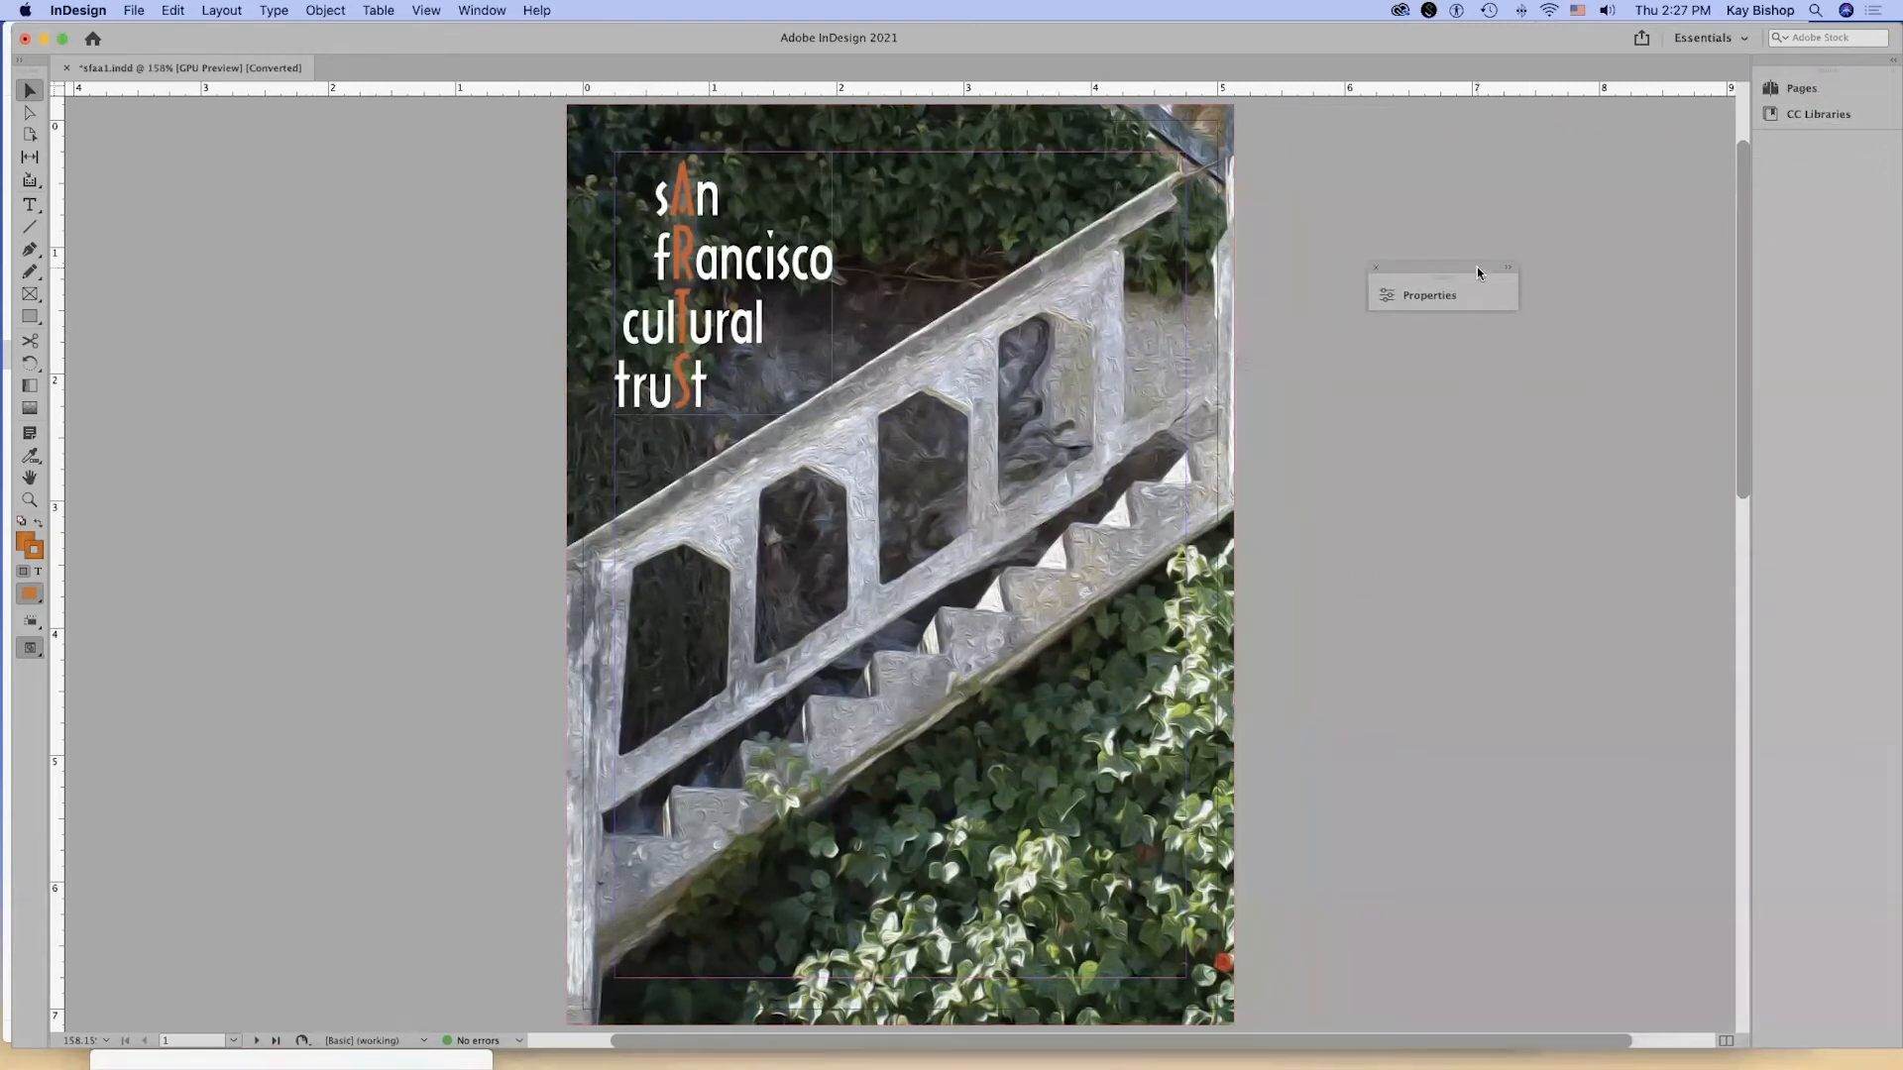
{"action": "left_click_drag", "start_coordinate": [1477, 270], "coordinate": [1621, 223]}
{"action": "left_click_drag", "start_coordinate": [1717, 106], "coordinate": [1441, 288]}
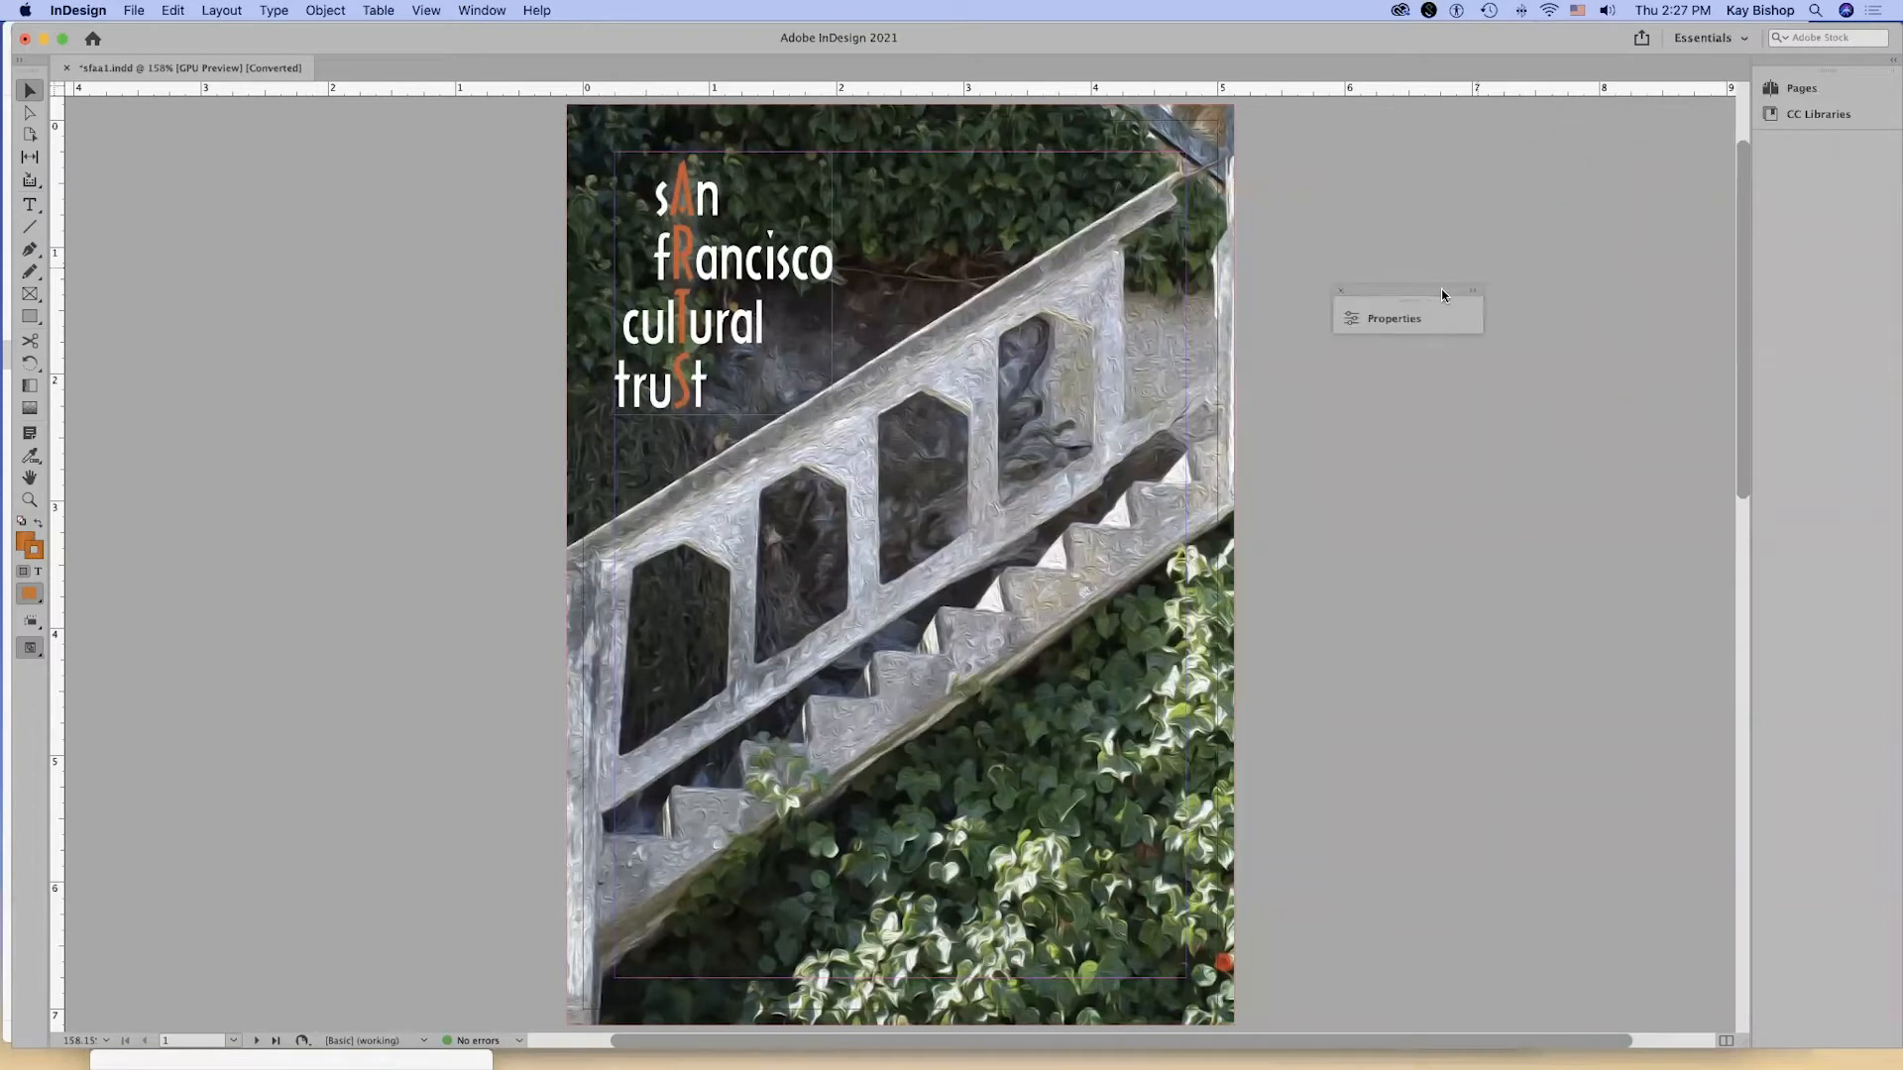
{"action": "left_click", "coordinate": [1410, 320]}
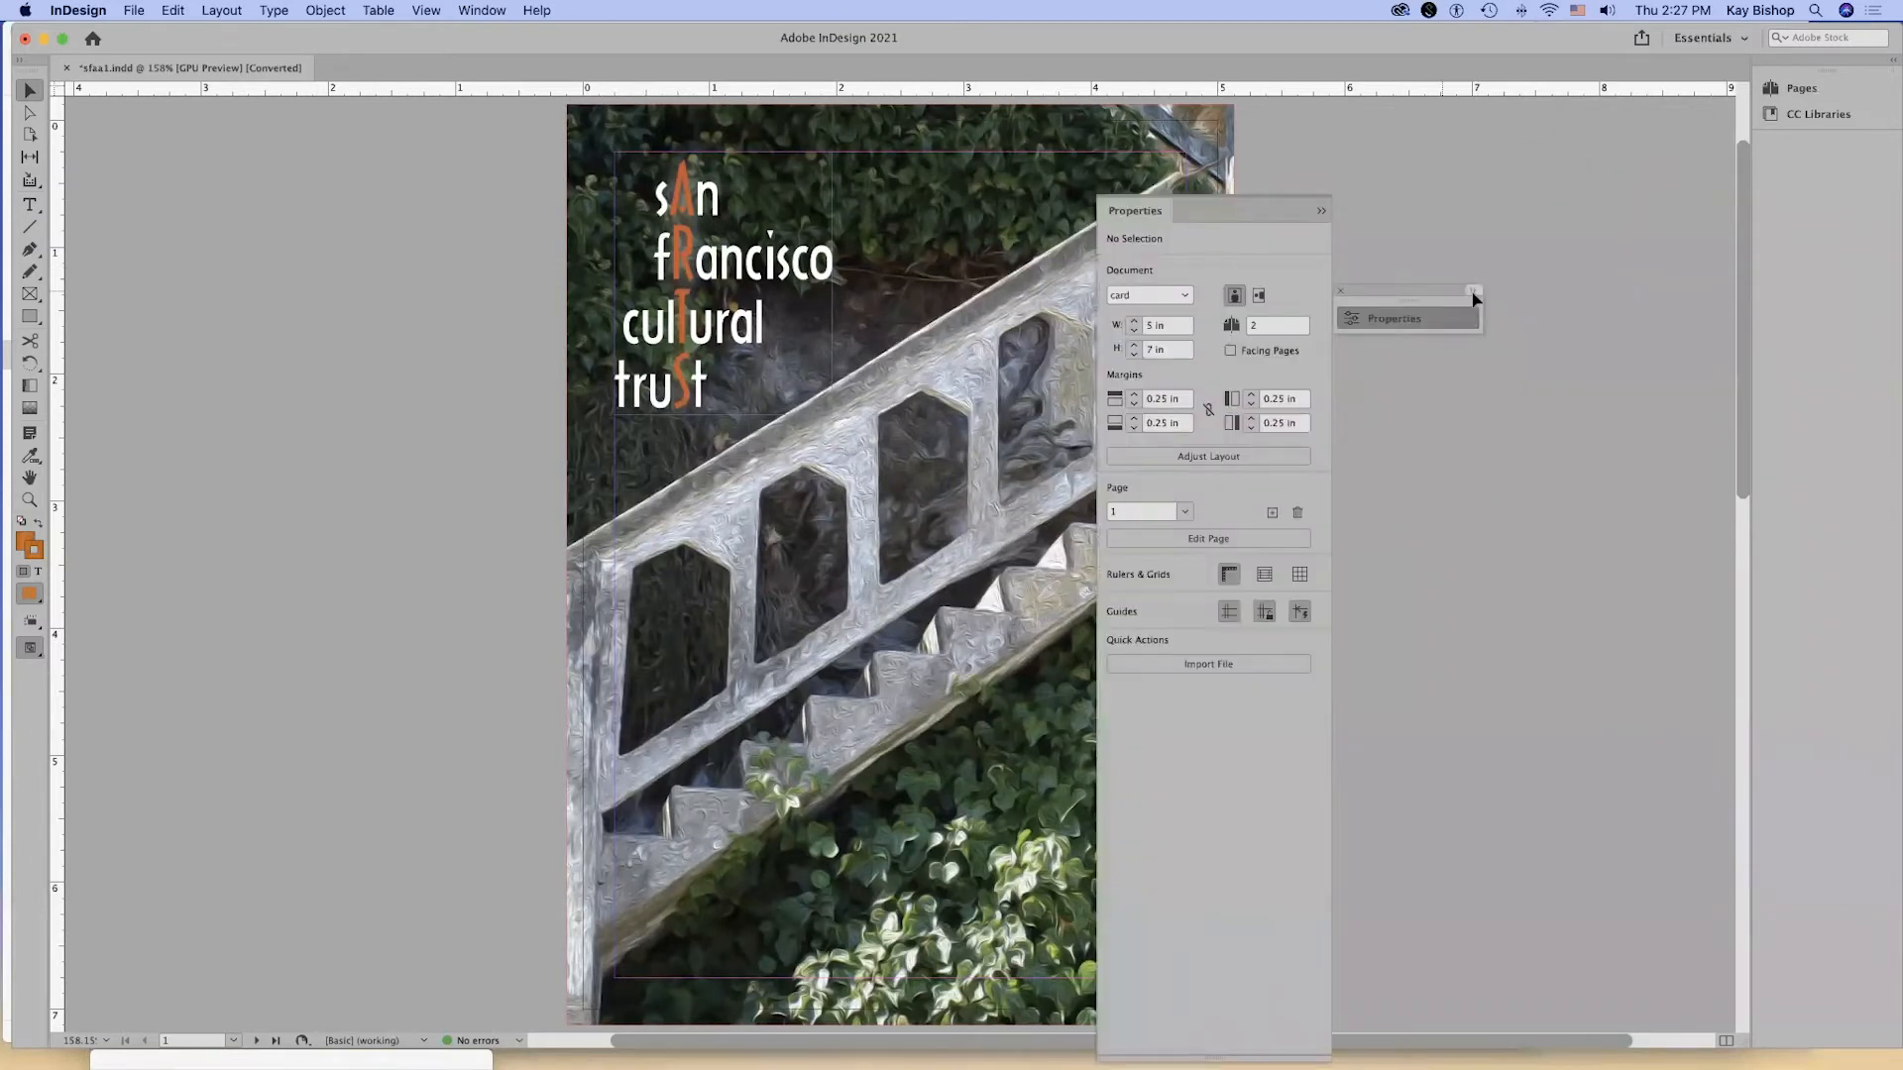
{"action": "left_click_drag", "start_coordinate": [1155, 210], "coordinate": [1174, 283]}
{"action": "left_click_drag", "start_coordinate": [1406, 240], "coordinate": [1807, 87]}
{"action": "left_click", "coordinate": [1796, 150]}
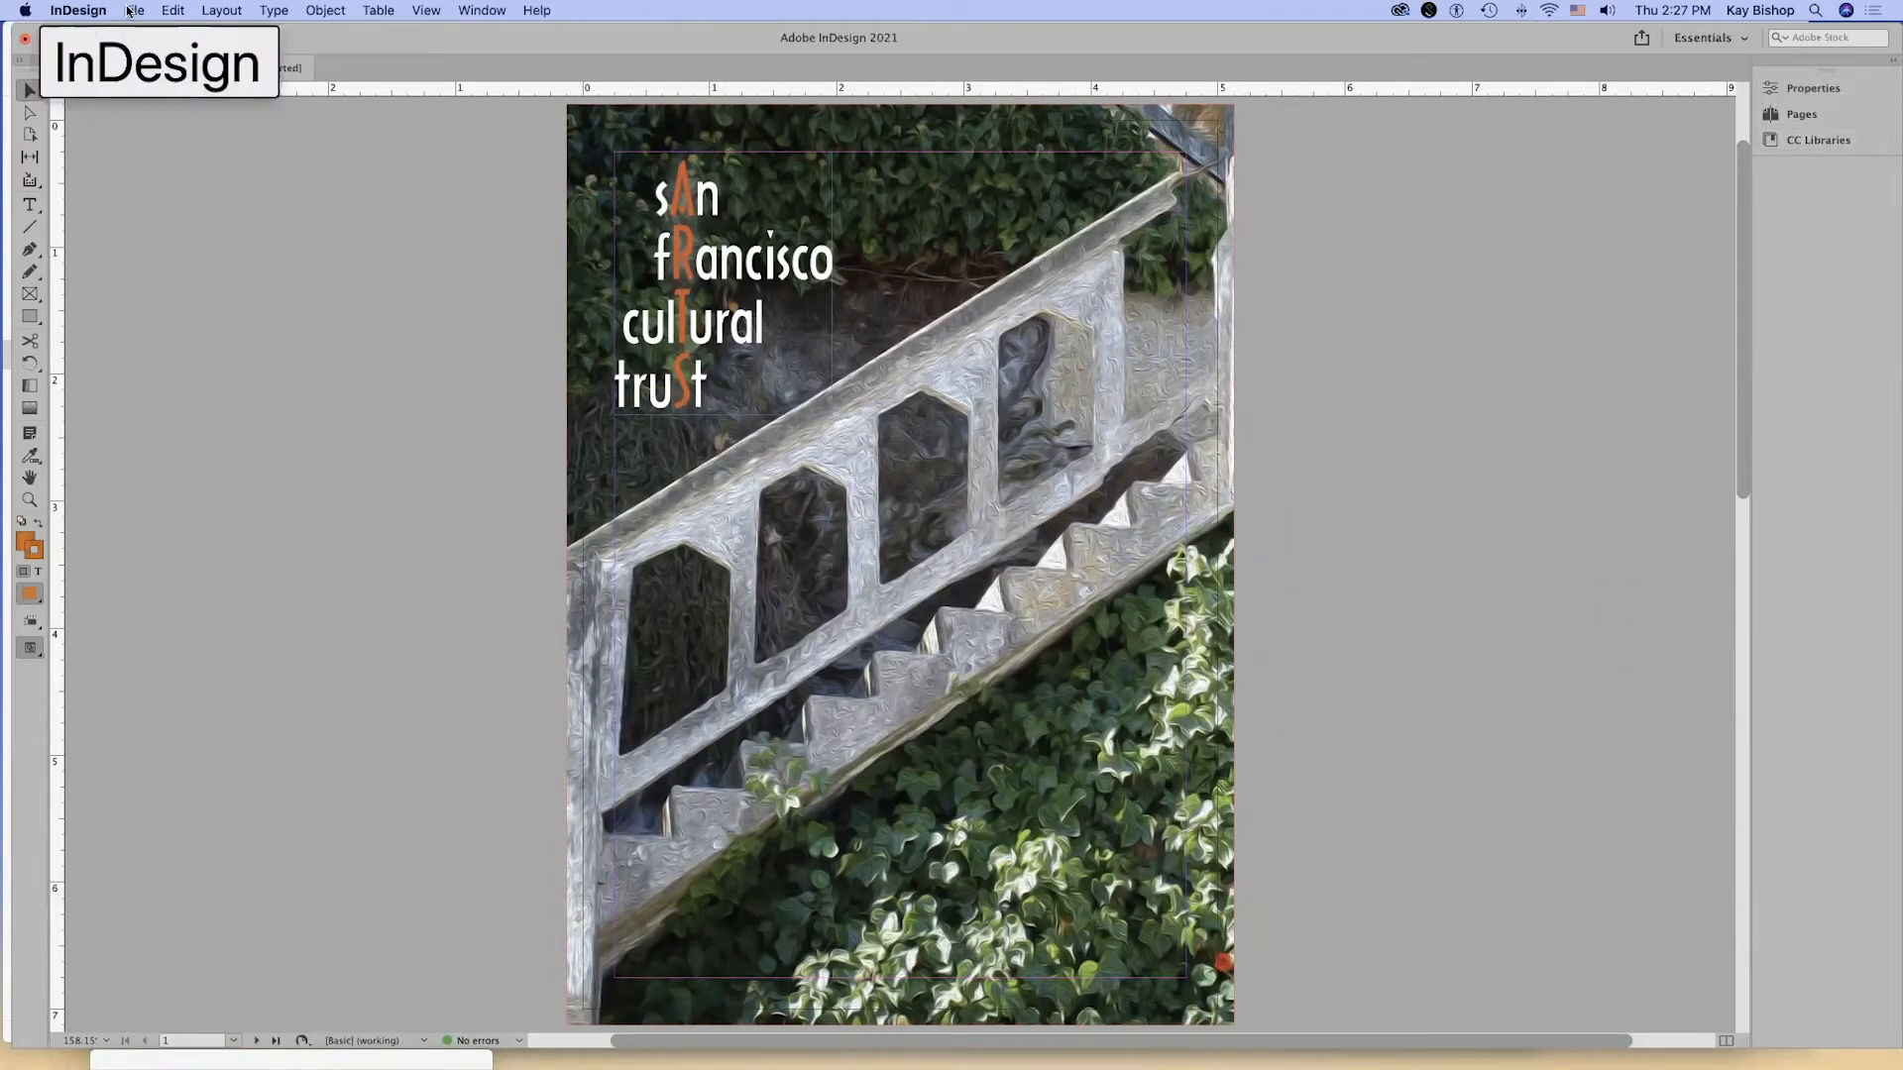
Display the Effects panel and dock it below CC Libraries.
{"action": "left_click", "coordinate": [478, 10]}
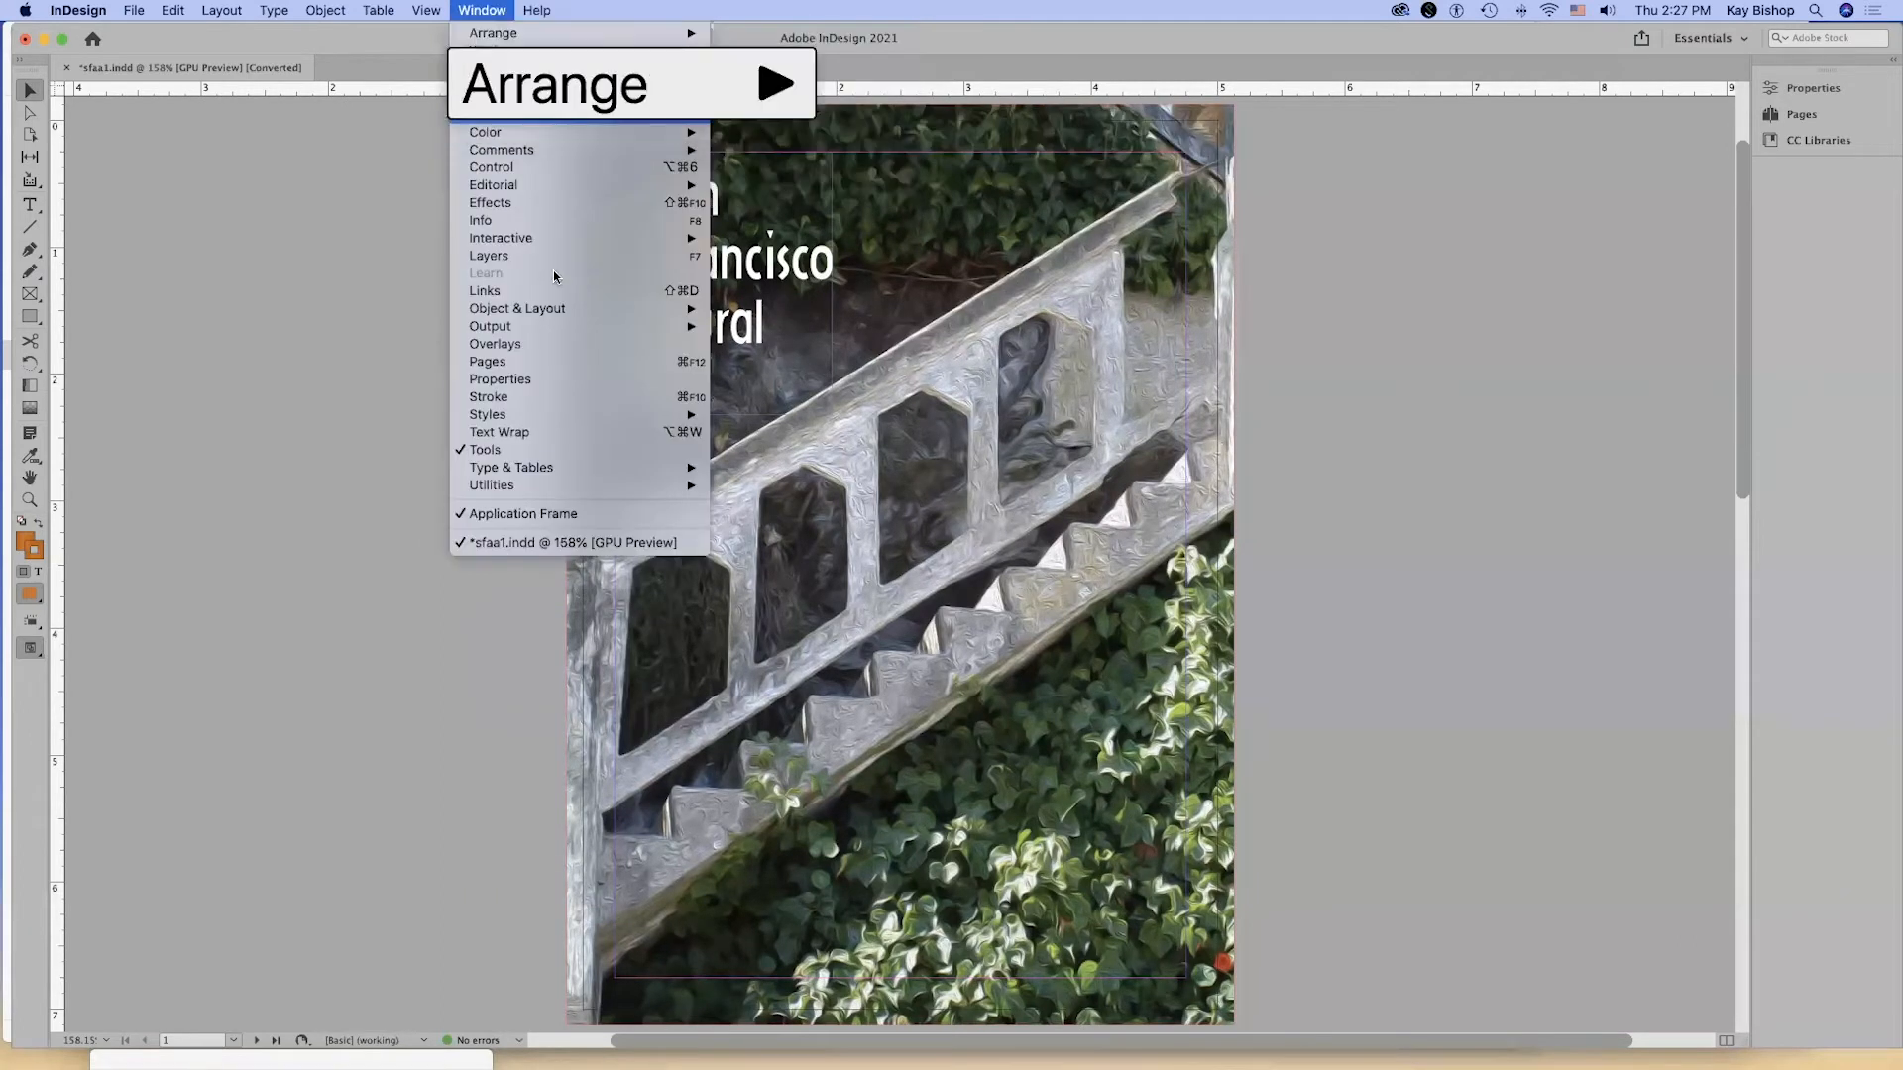
{"action": "left_click", "coordinate": [523, 203]}
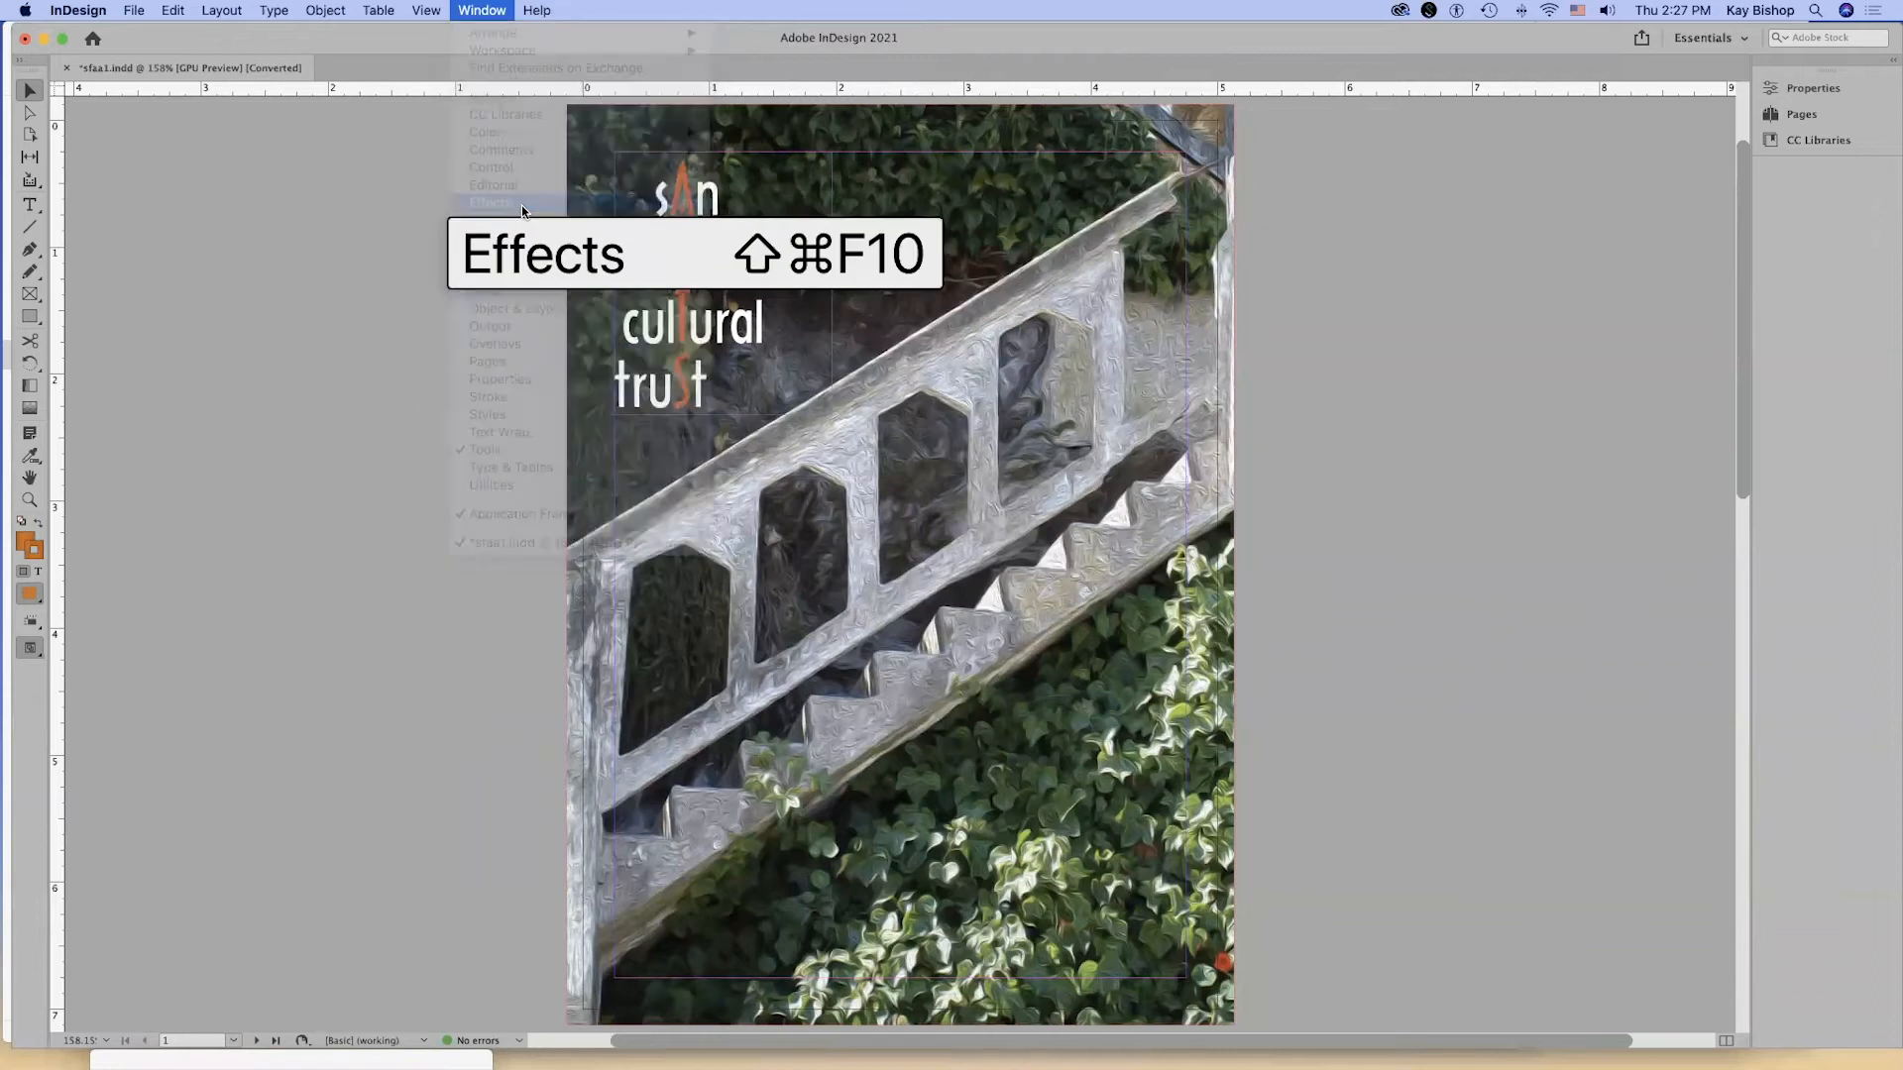
{"action": "left_click_drag", "start_coordinate": [1224, 516], "coordinate": [1844, 175]}
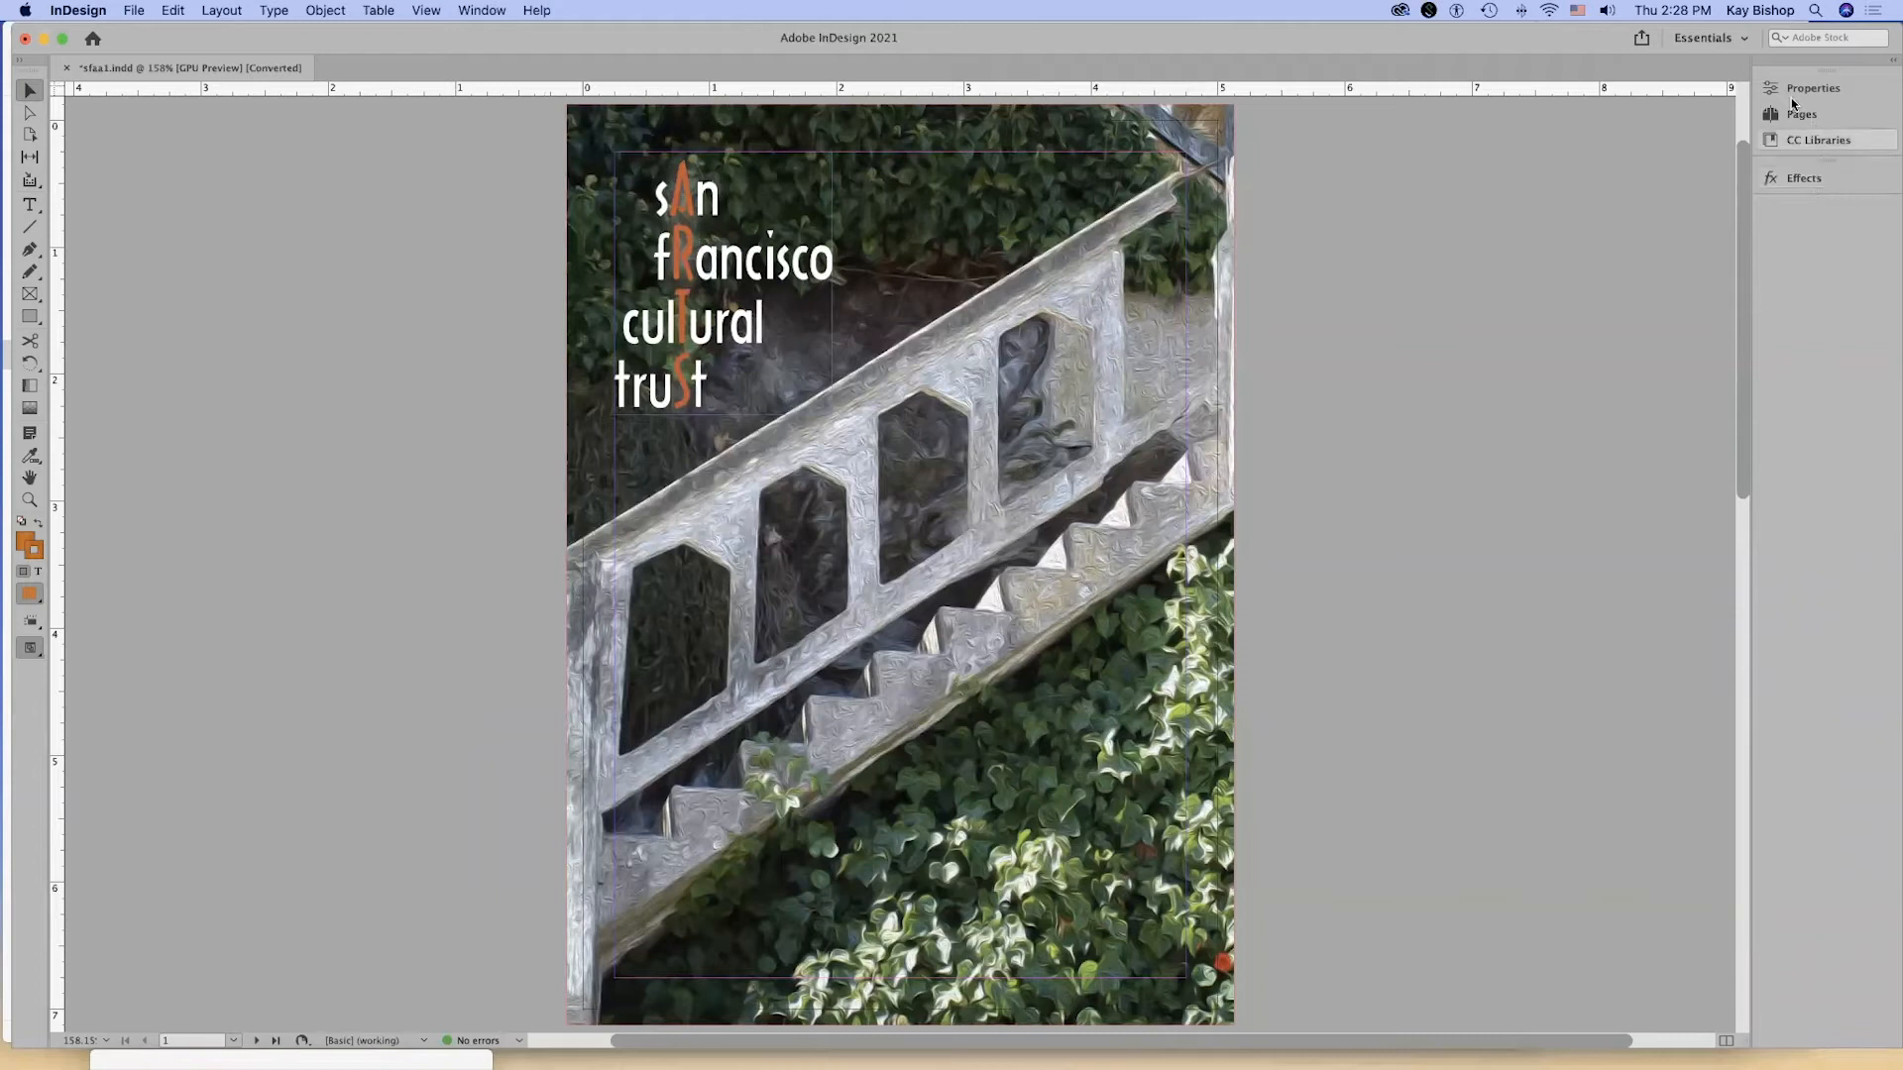
Reset the Essentials workspace to its default panel layout.
{"action": "left_click", "coordinate": [1747, 44]}
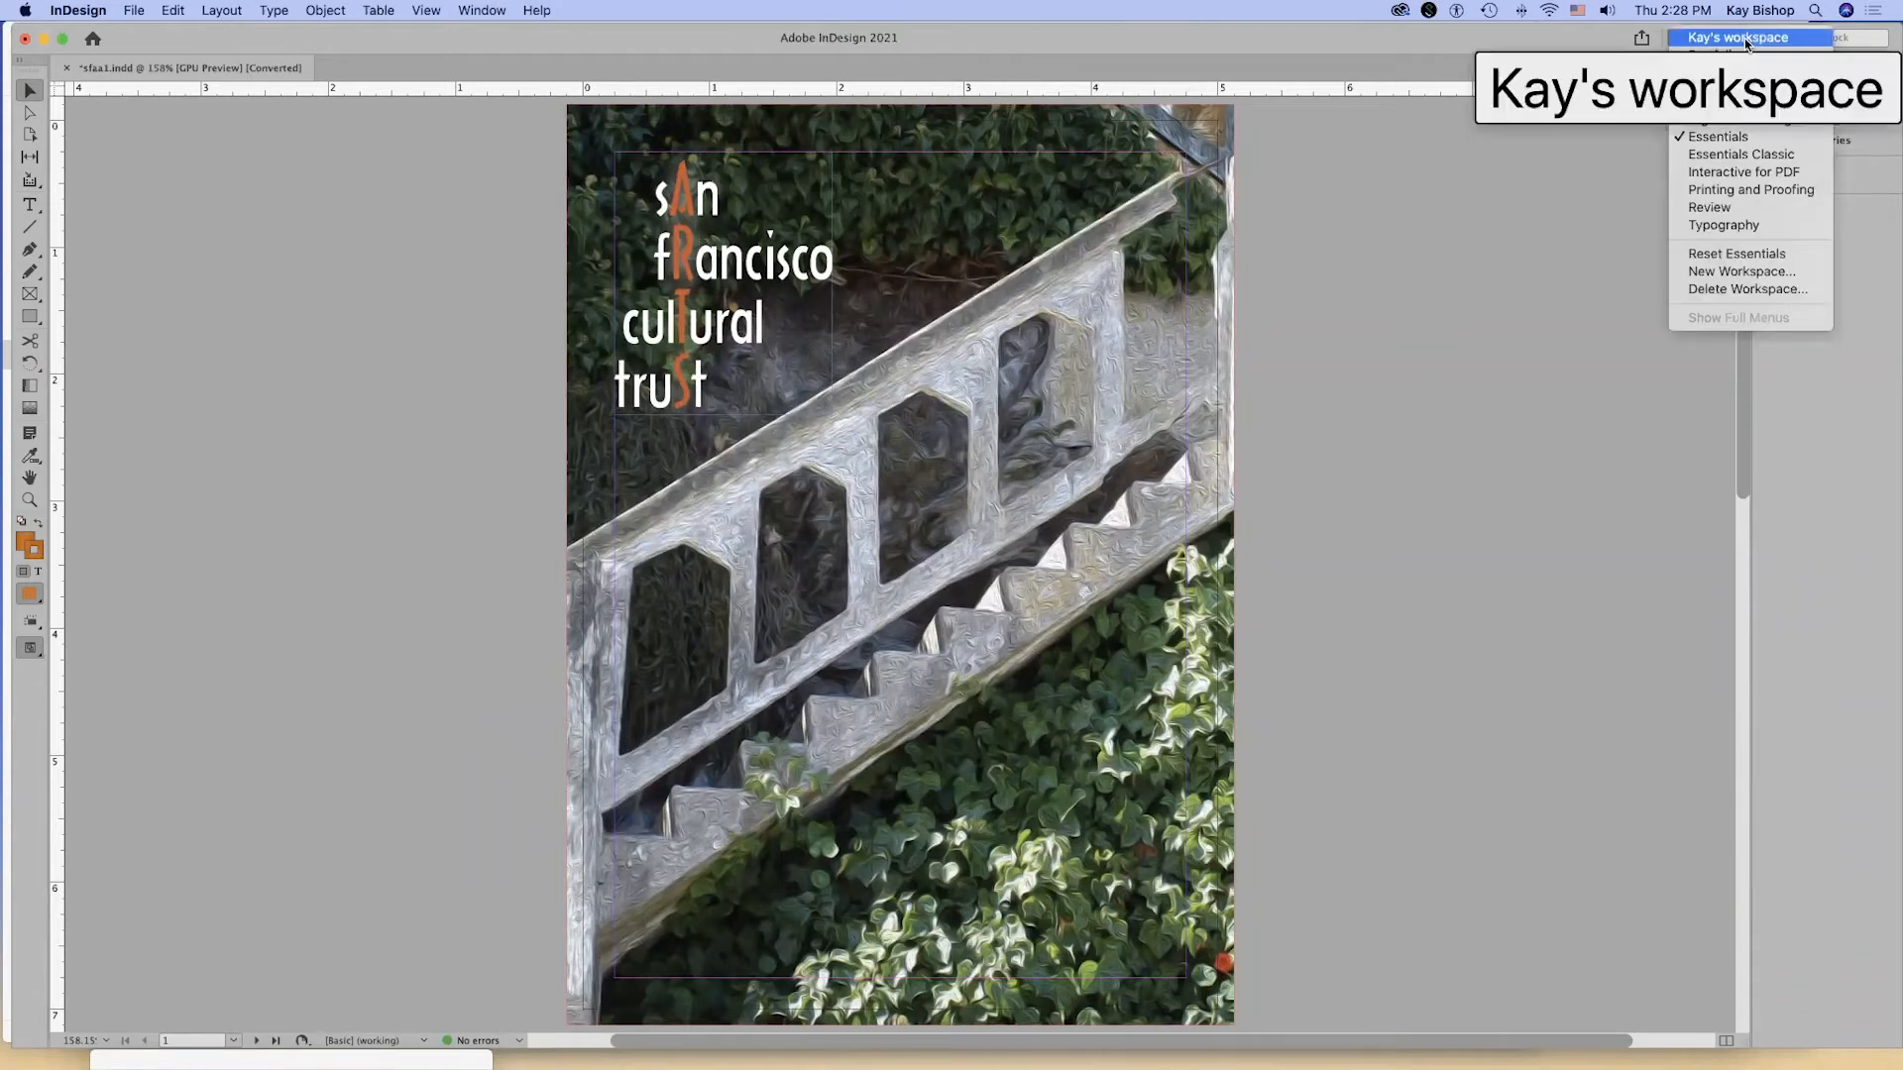
{"action": "left_click", "coordinate": [1784, 259]}
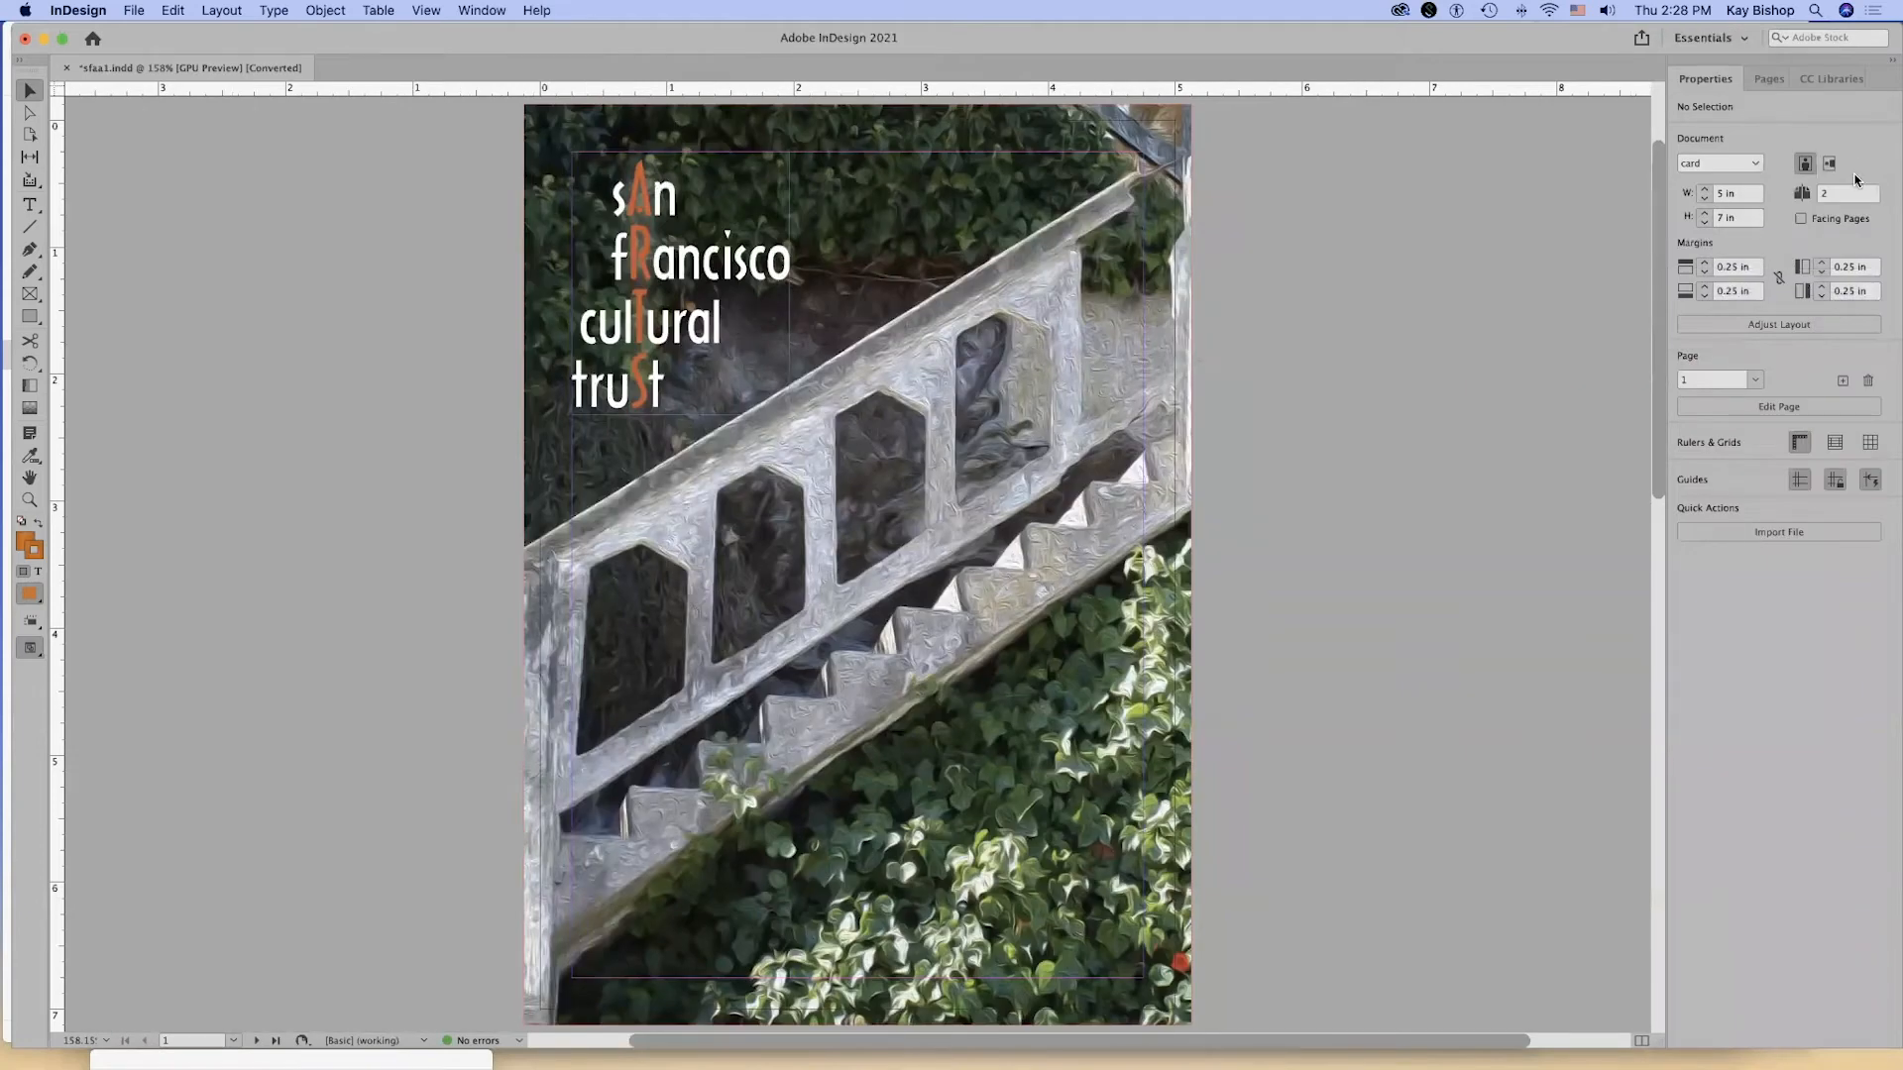
{"action": "left_click", "coordinate": [1744, 39]}
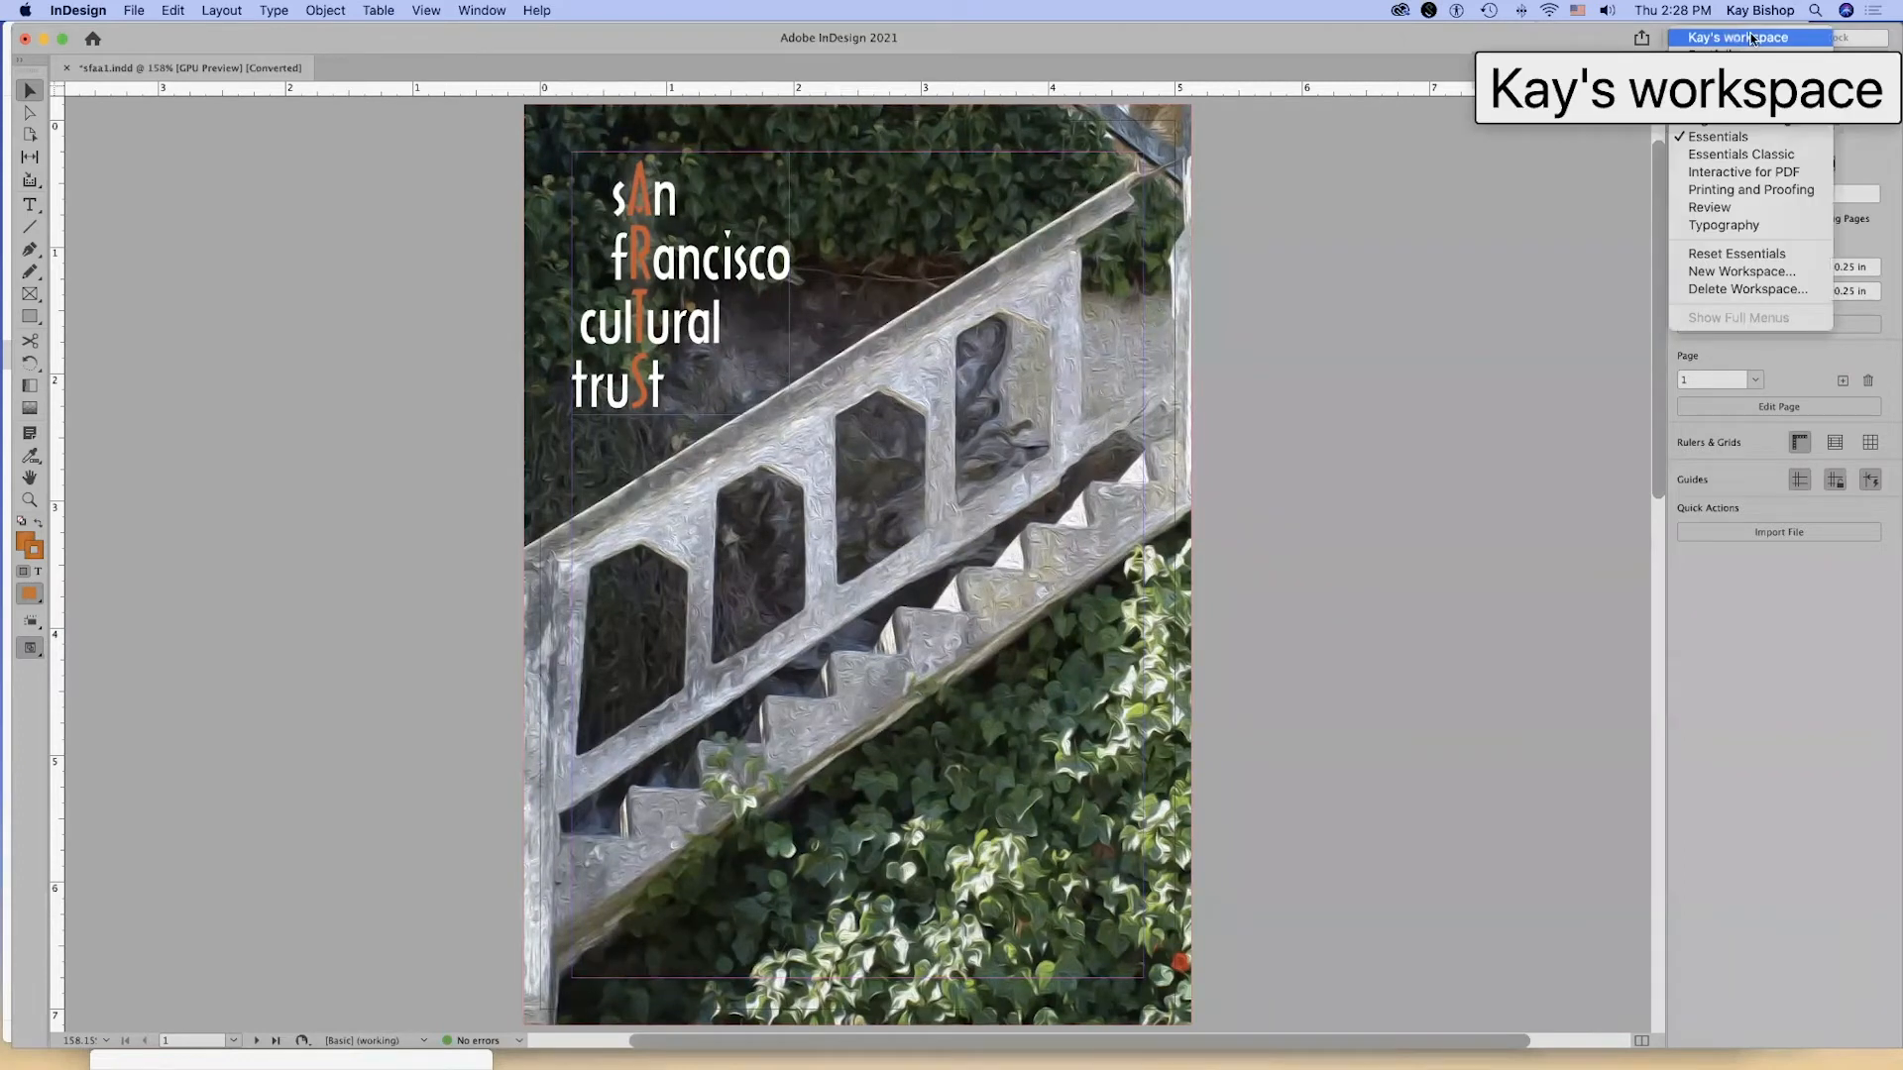
{"action": "left_click", "coordinate": [1777, 273]}
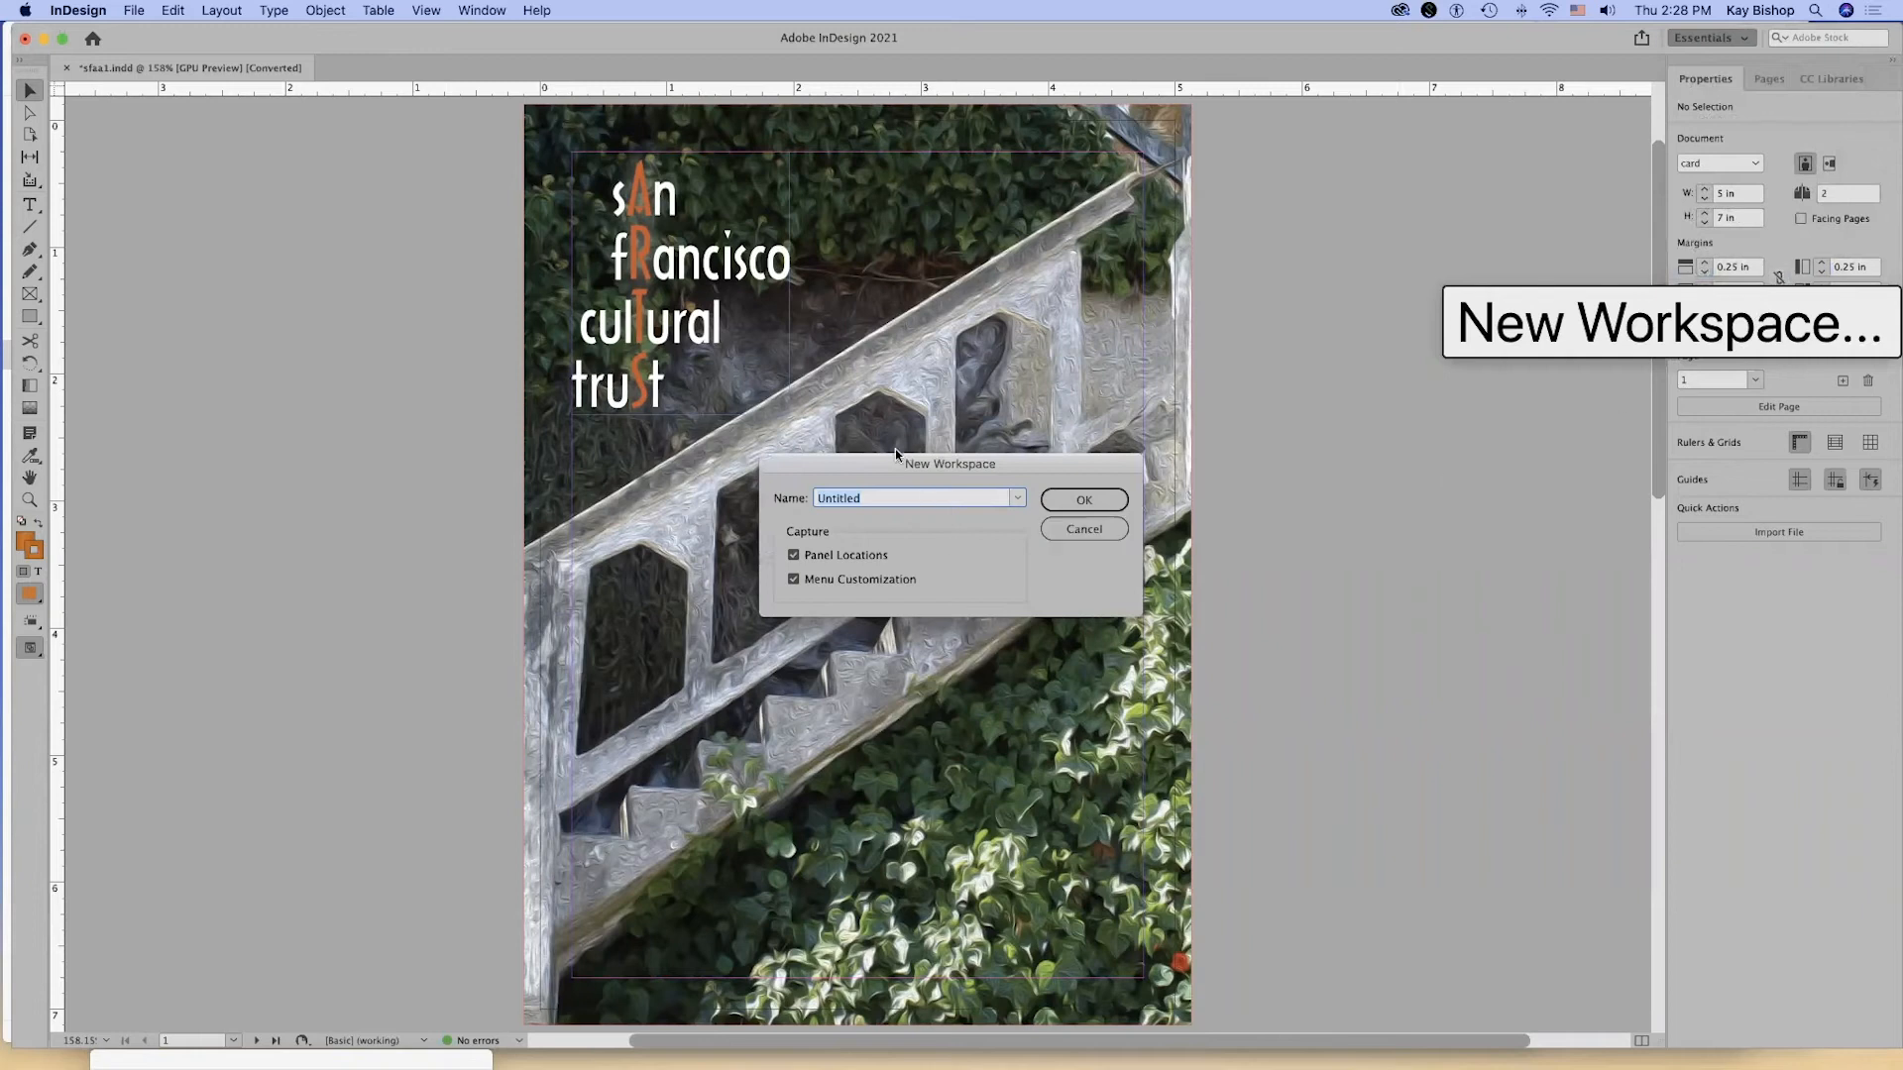
{"action": "left_click", "coordinate": [1084, 528]}
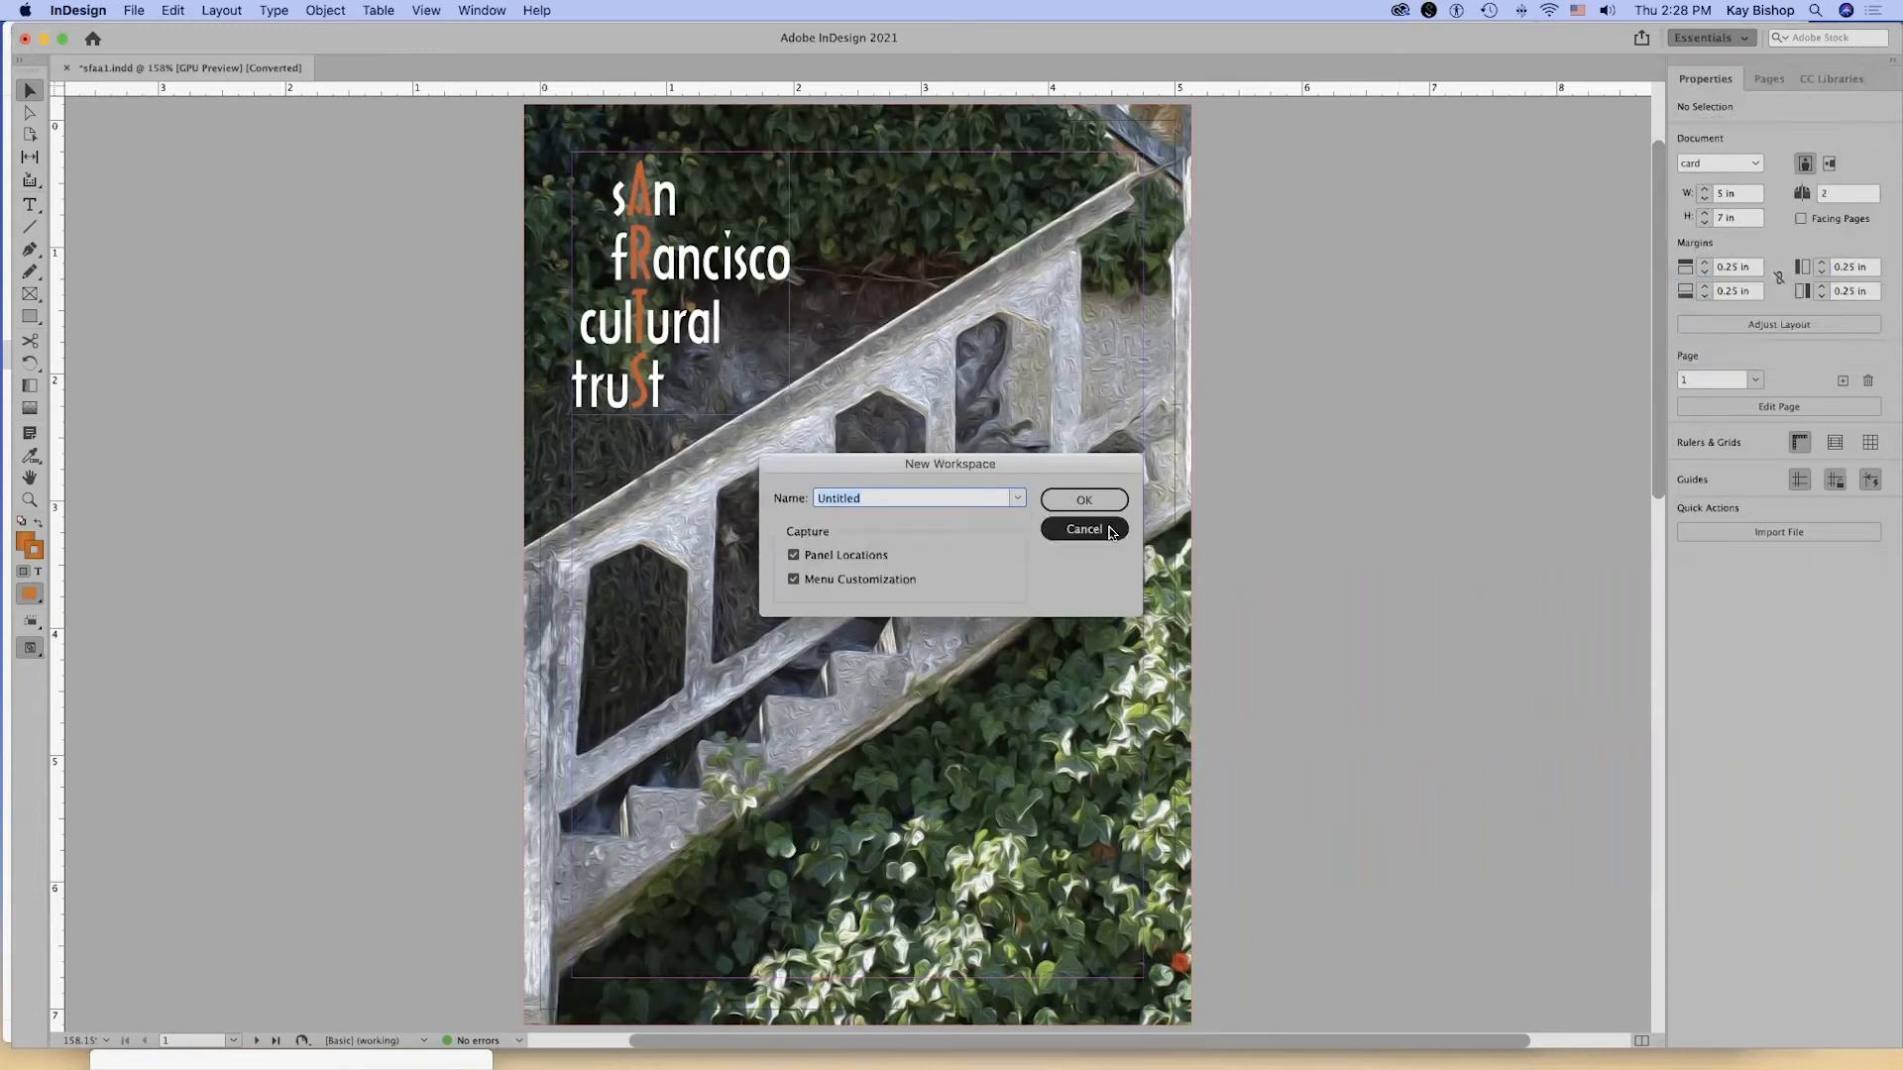
Switch to the saved personal workspace and close its expanded Pages panel, leaving the panel dock wide enough for labels.
{"action": "left_click", "coordinate": [1744, 38]}
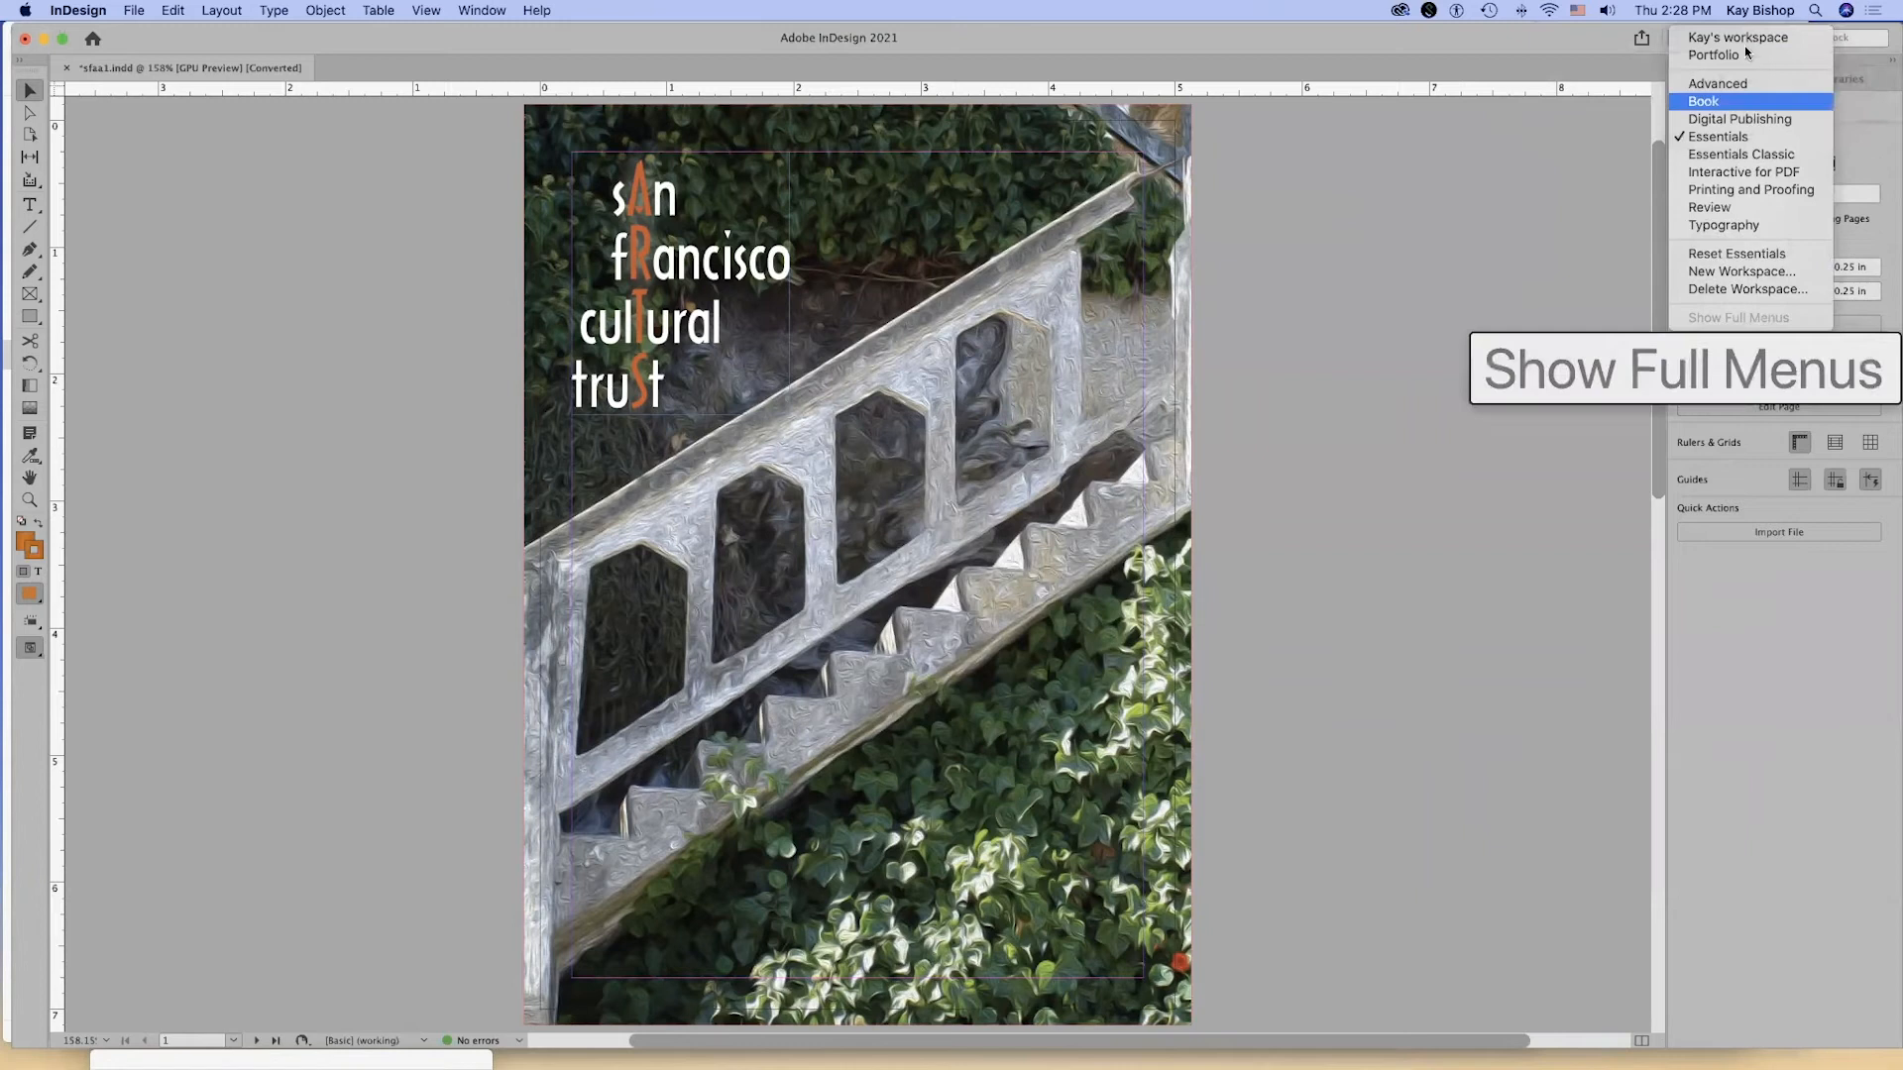
{"action": "left_click", "coordinate": [1744, 39]}
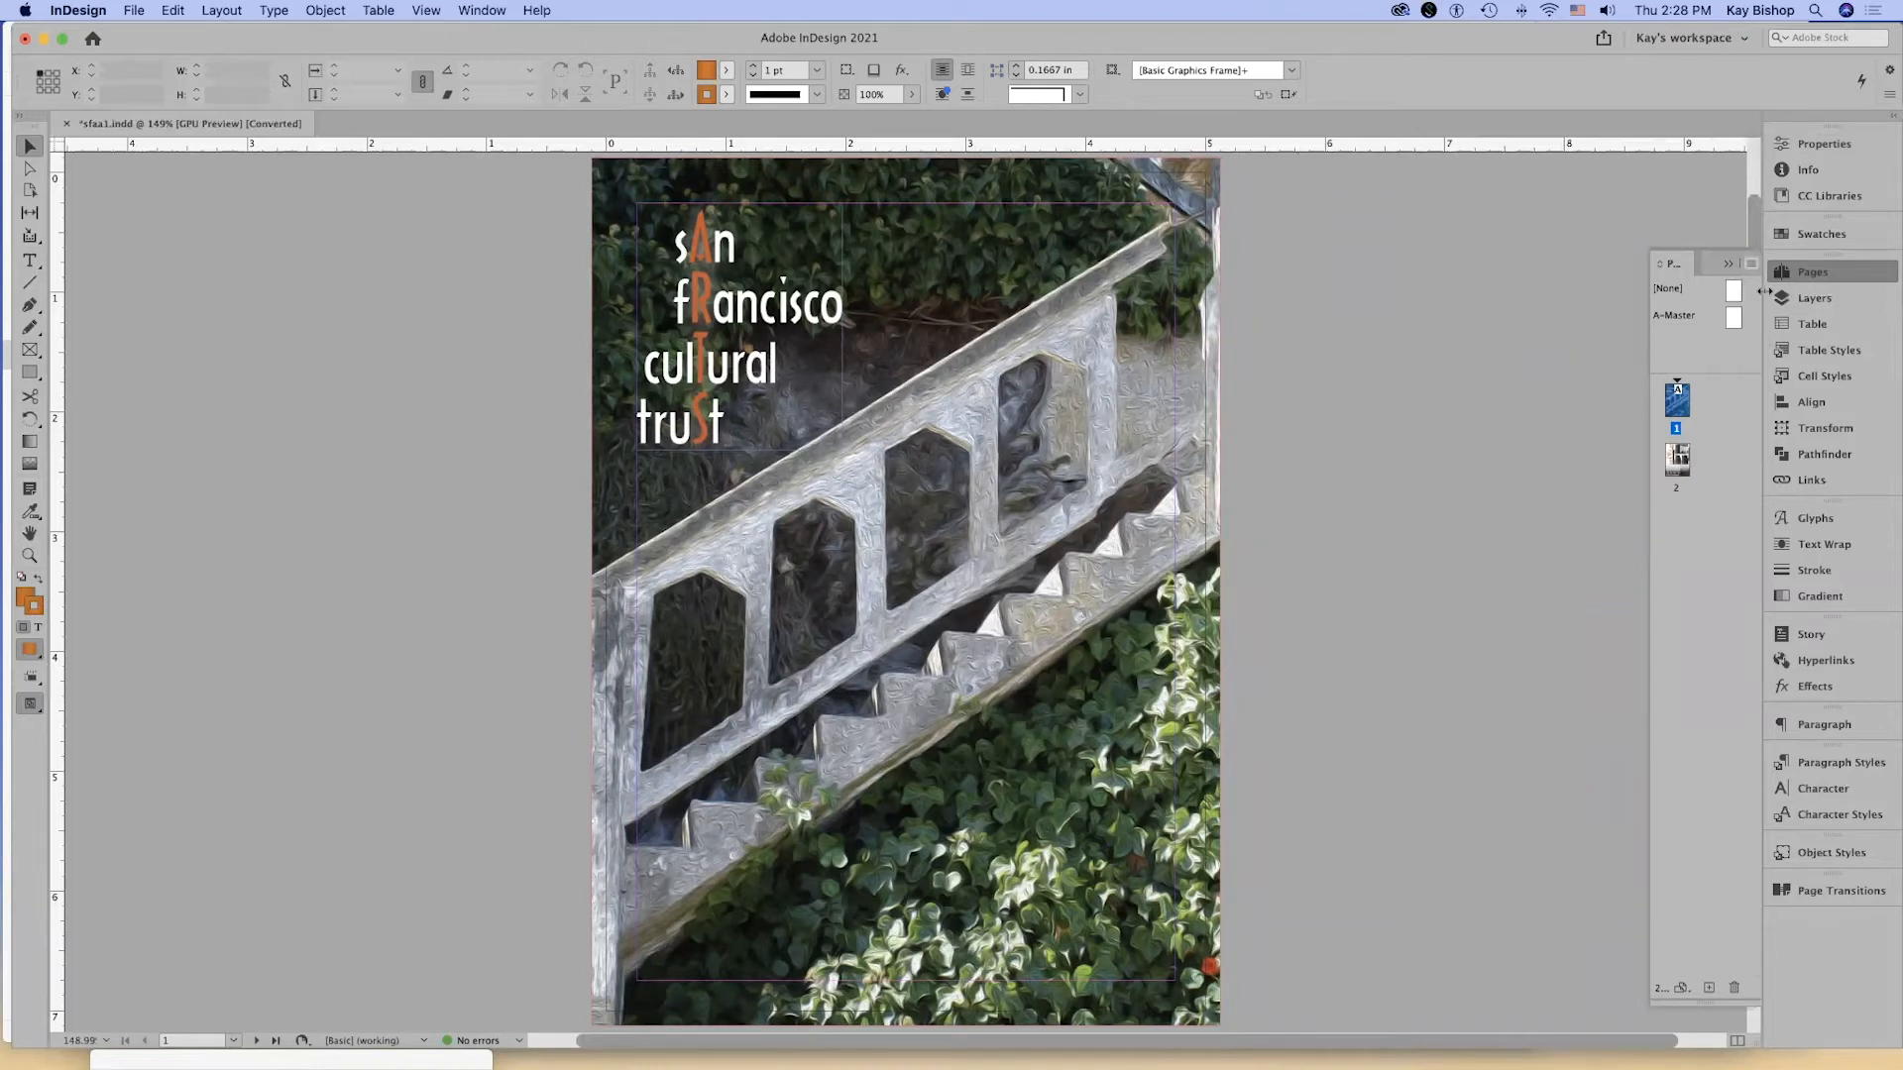
{"action": "left_click_drag", "start_coordinate": [1765, 293], "coordinate": [1867, 294]}
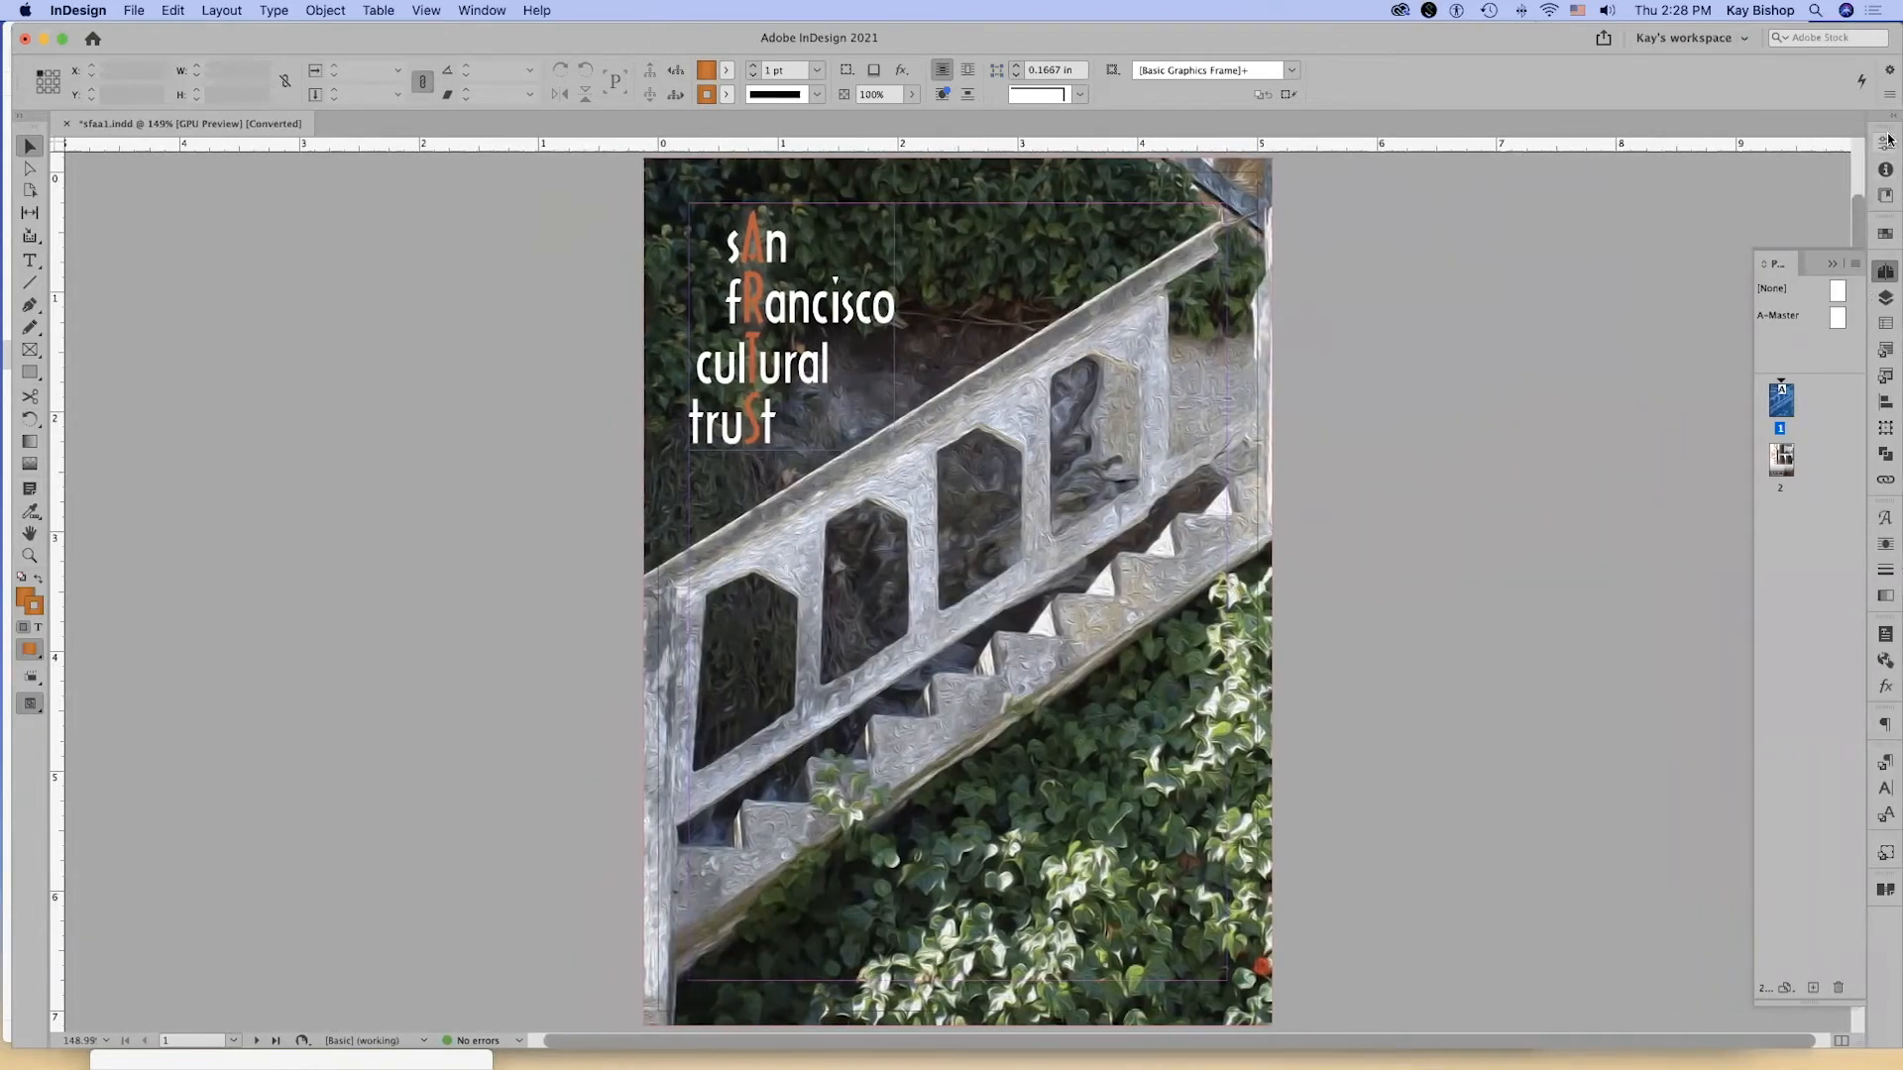
{"action": "left_click", "coordinate": [1769, 268]}
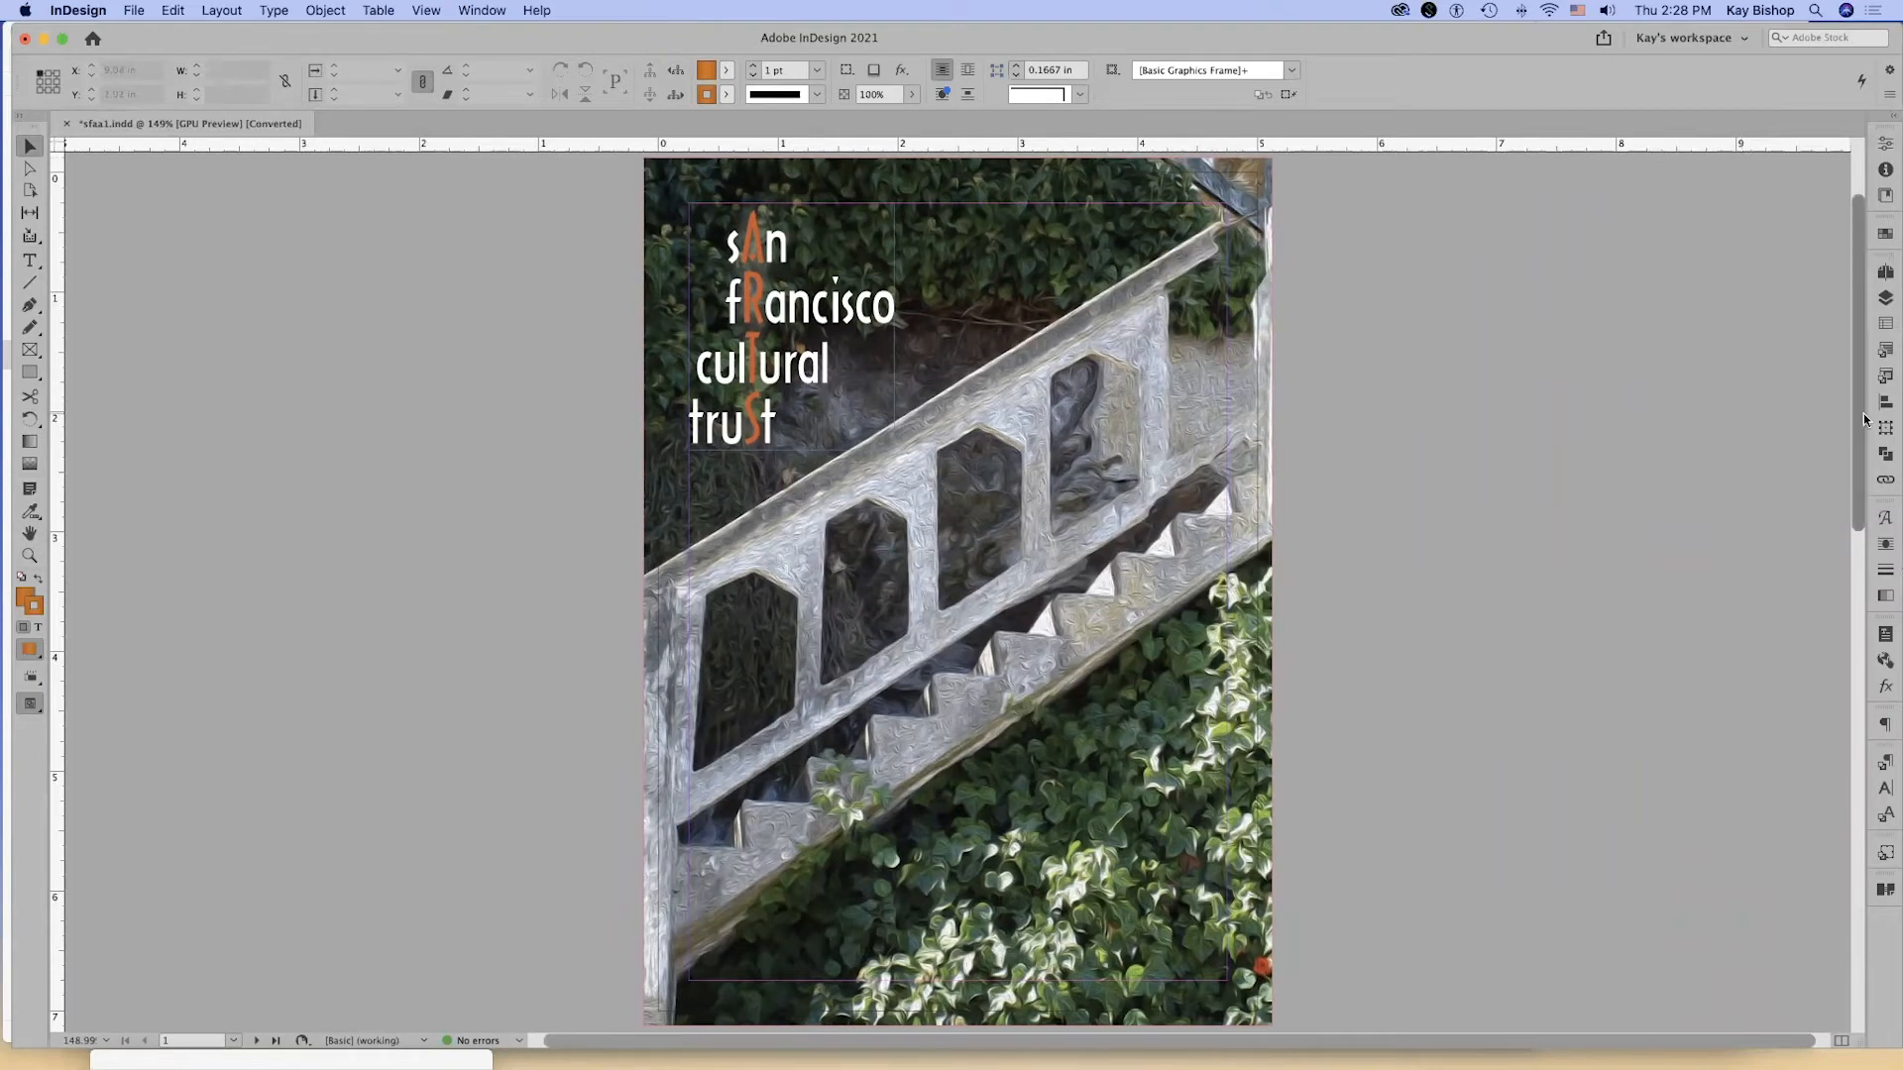
{"action": "left_click_drag", "start_coordinate": [1845, 416], "coordinate": [1754, 416]}
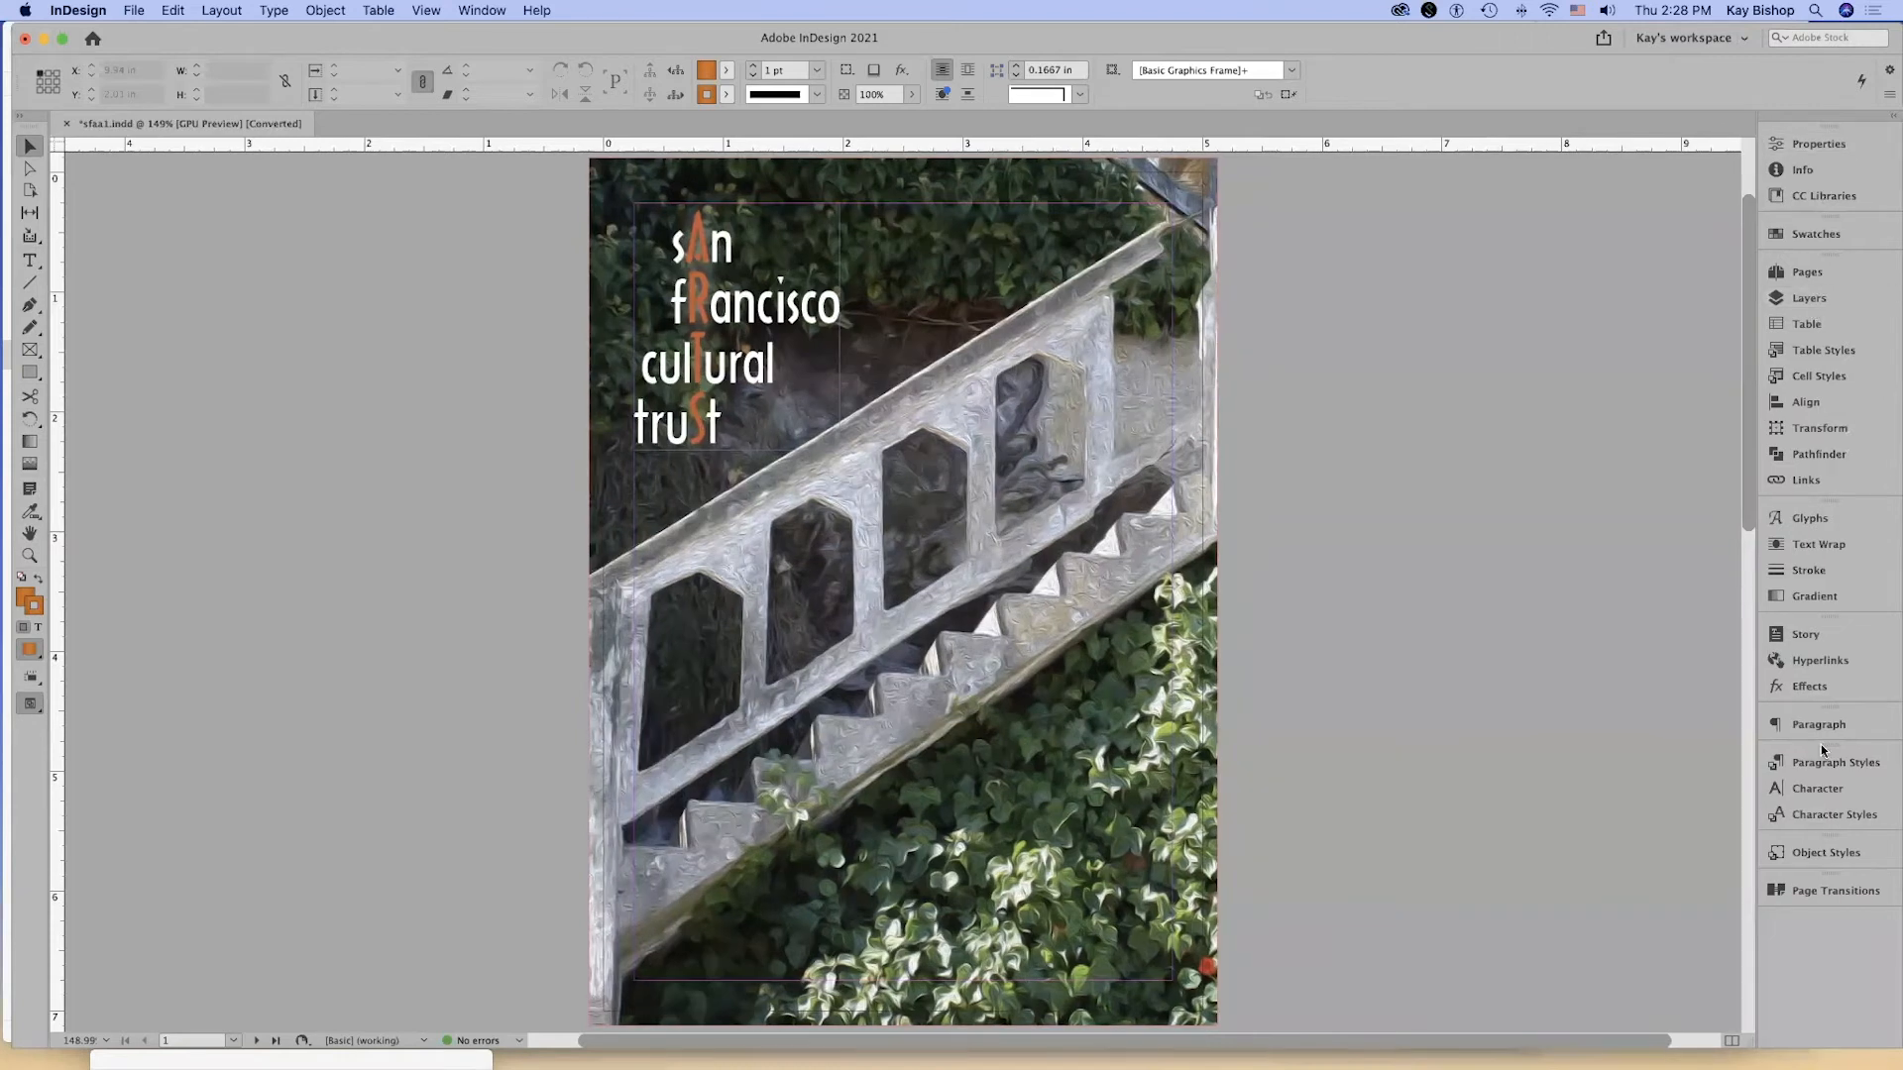
Change the workspace to Typography and collapse the expanded Properties panel into the labelled dock.
{"action": "left_click", "coordinate": [1748, 40]}
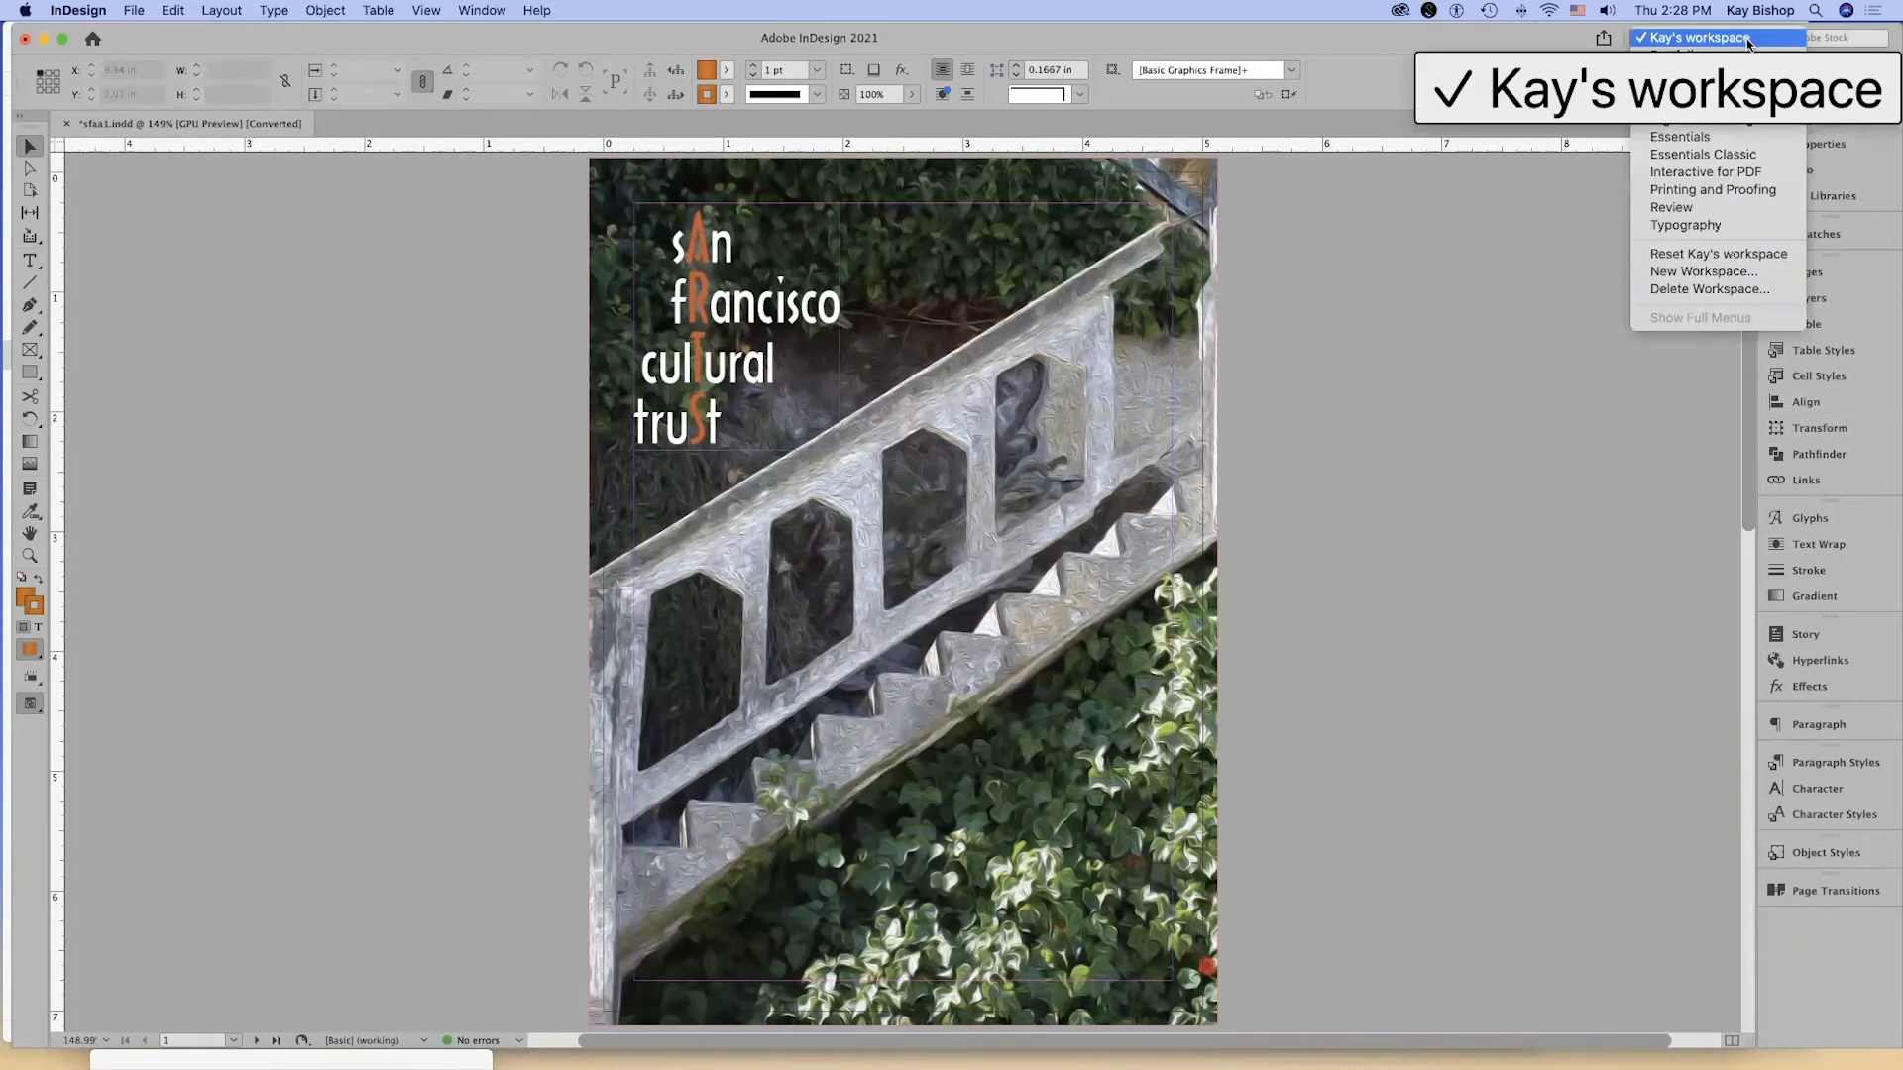
{"action": "left_click", "coordinate": [1744, 228]}
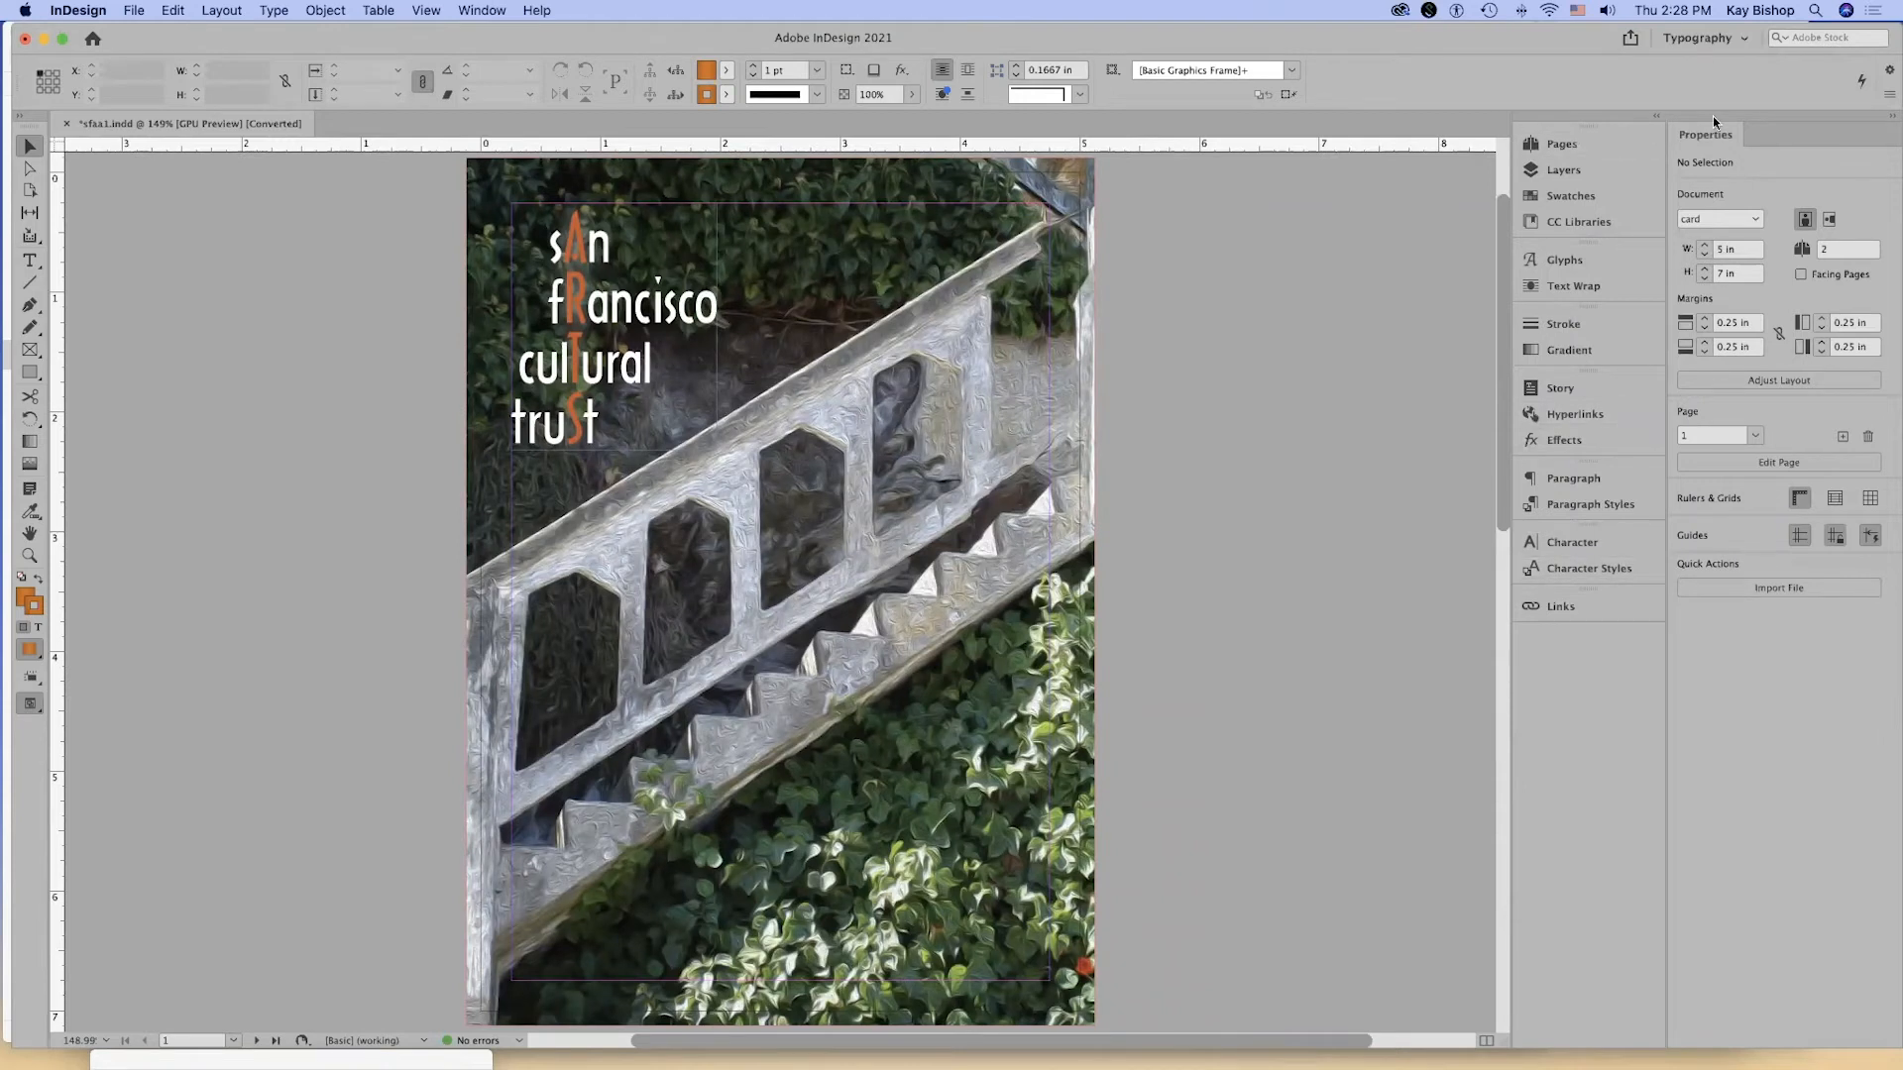
{"action": "left_click", "coordinate": [1887, 121]}
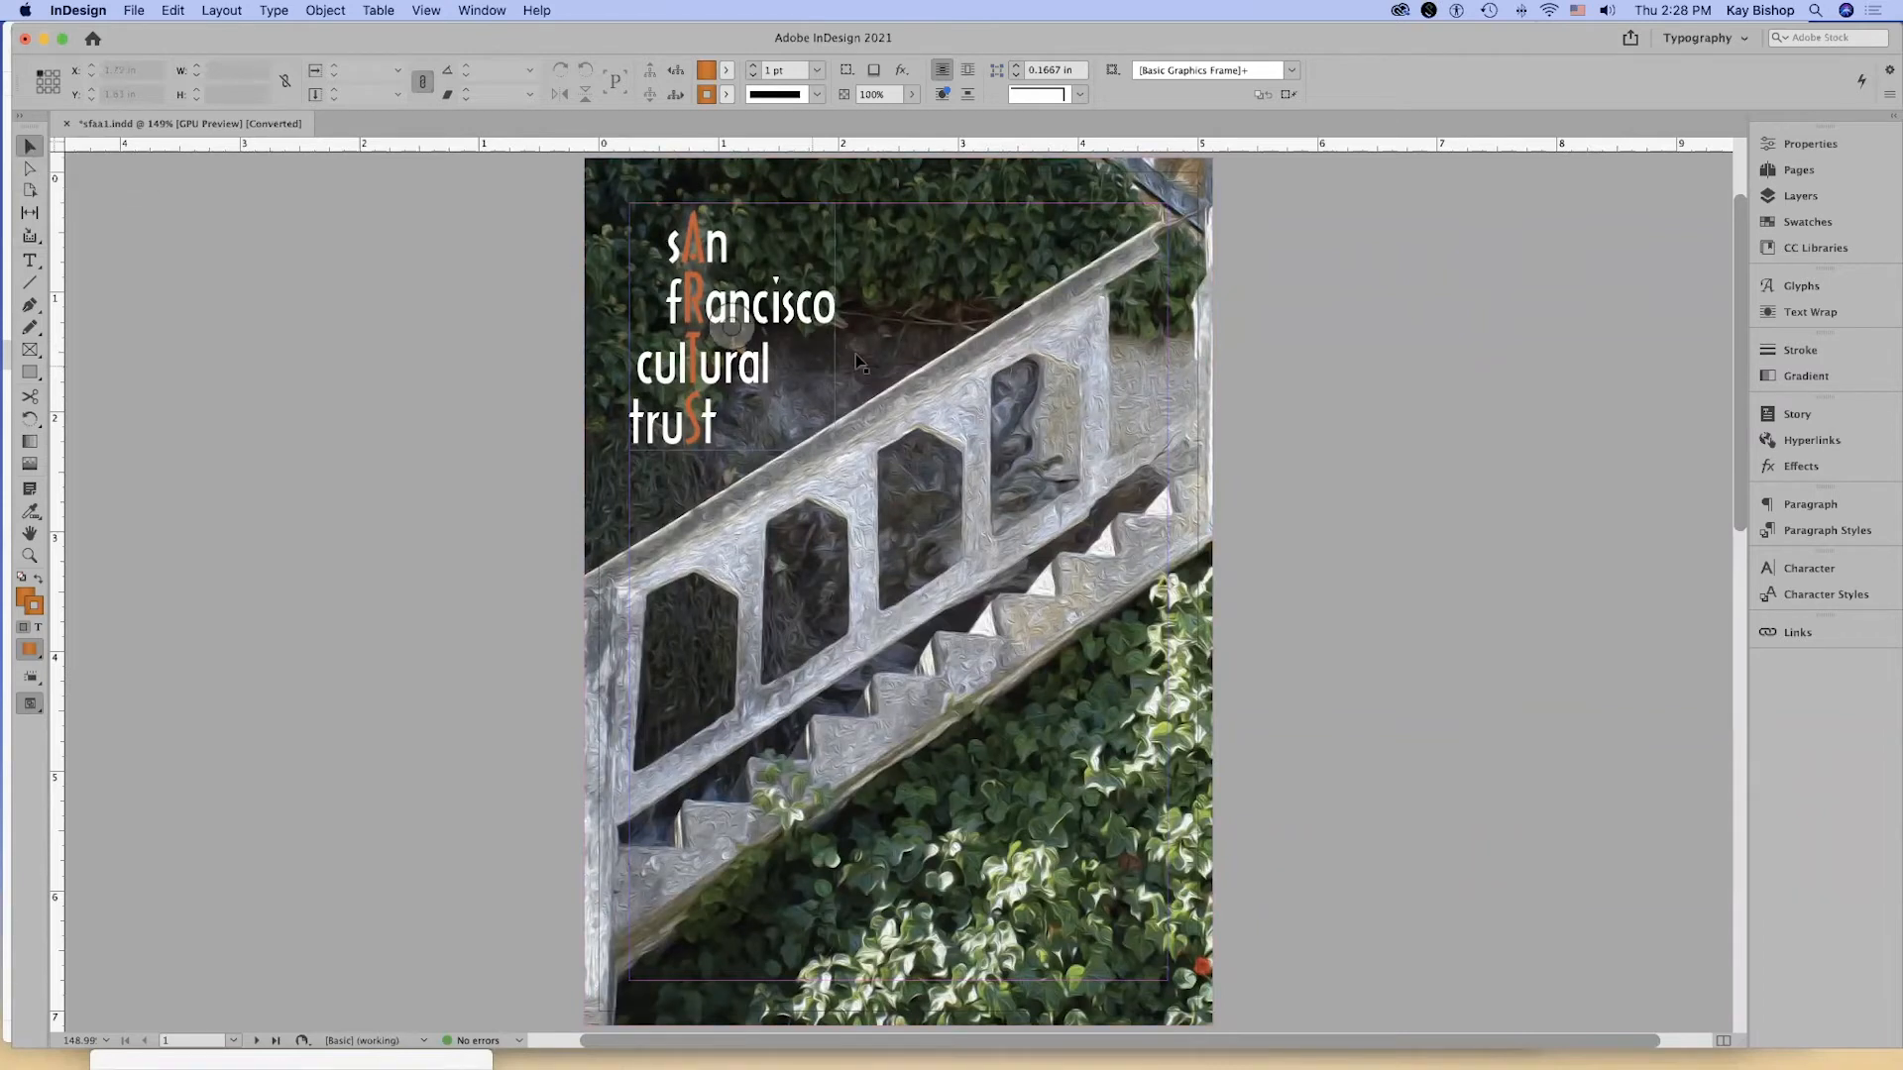
Try moving the title text frame onto the pasteboard beside the page, undoing, redoing and again undoing the move.
{"action": "left_click", "coordinate": [823, 317]}
{"action": "left_click_drag", "start_coordinate": [823, 317], "coordinate": [439, 463]}
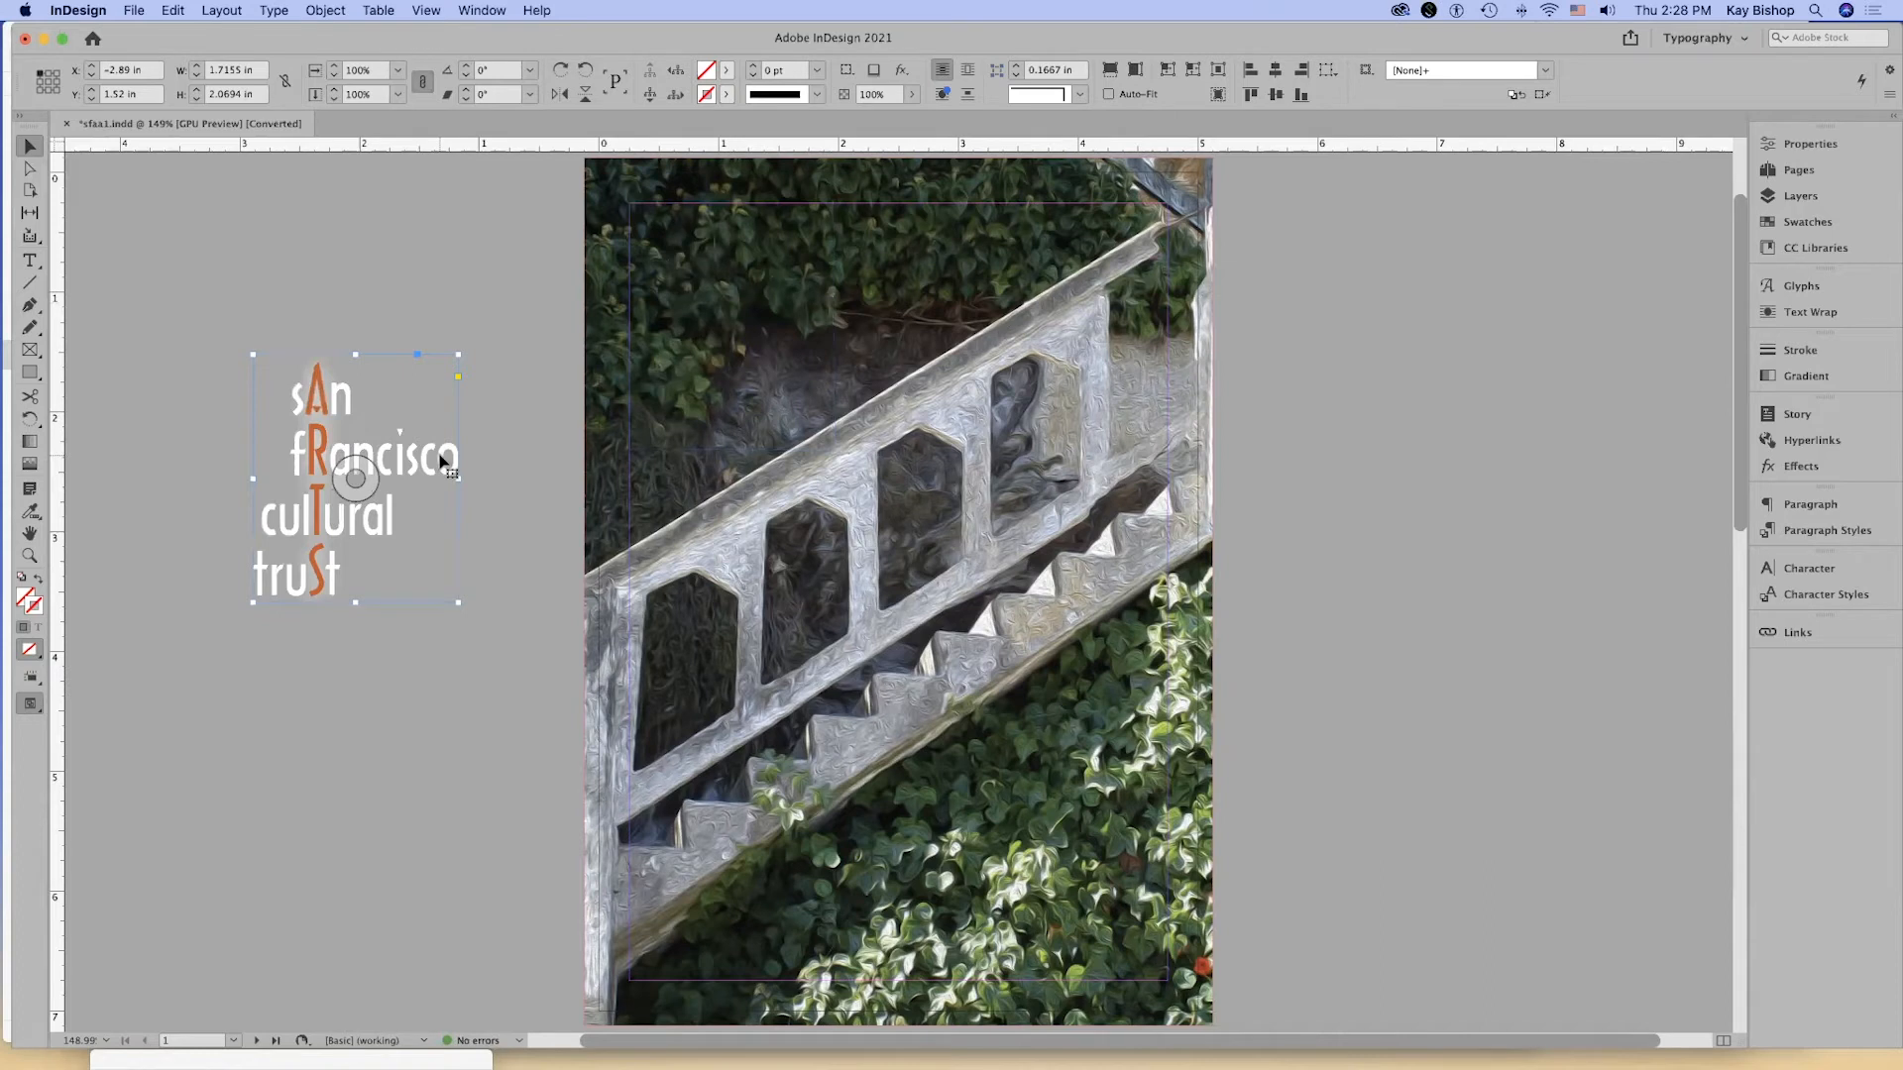
{"action": "key", "text": "super+z"}
{"action": "left_click", "coordinate": [174, 10]}
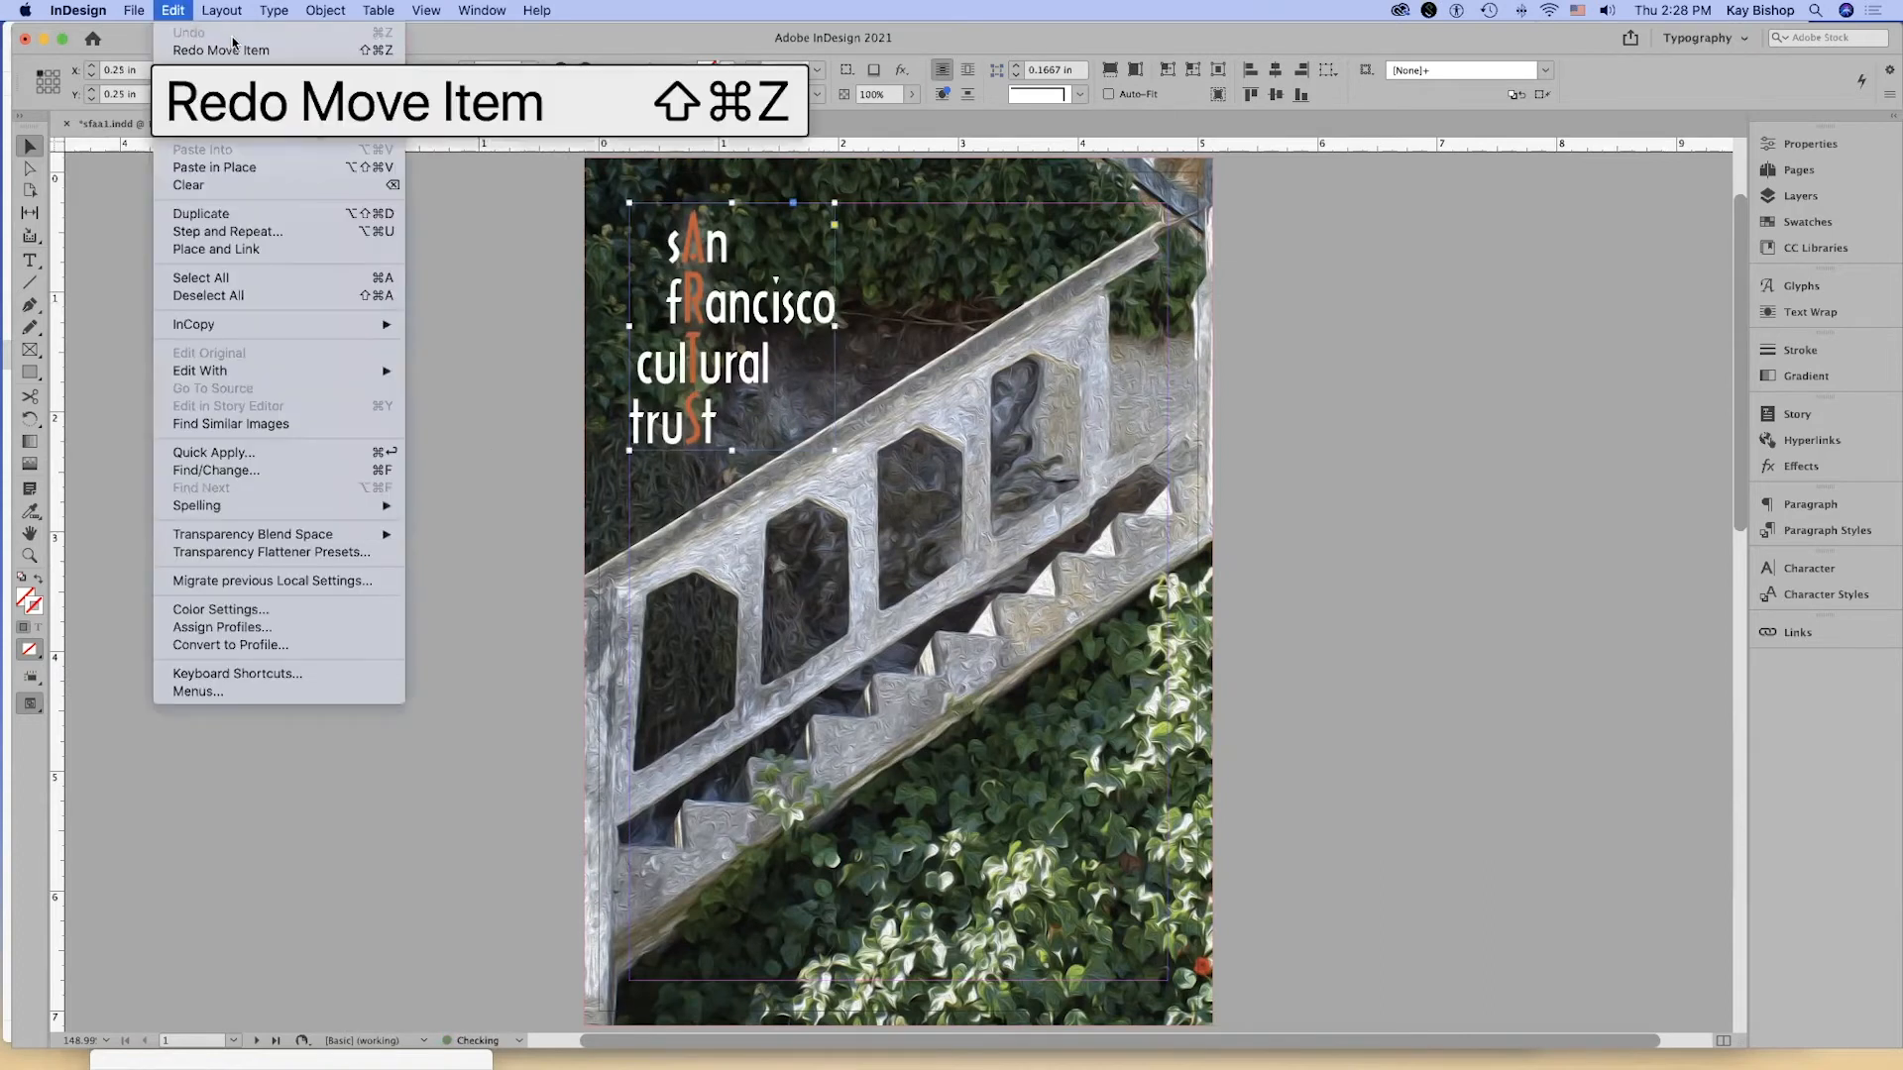
{"action": "left_click", "coordinate": [247, 52]}
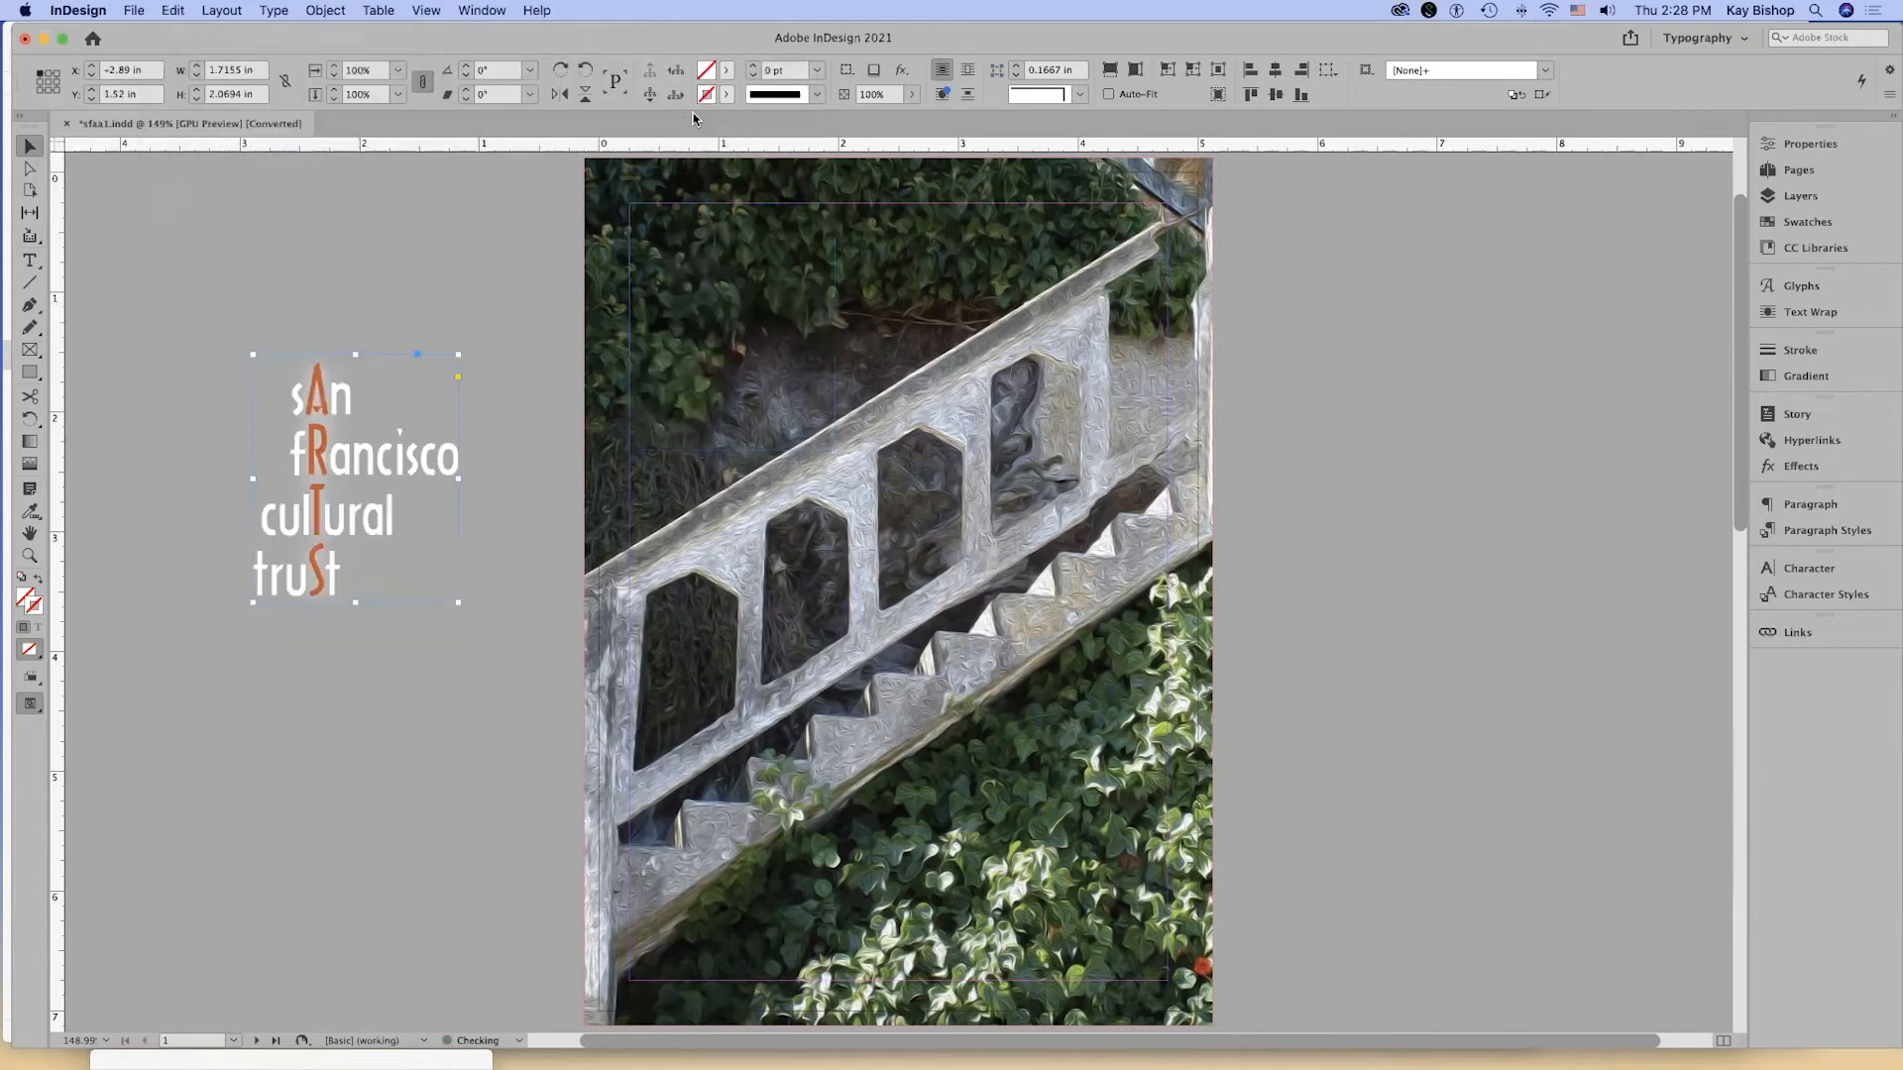
{"action": "key", "text": "super+z"}
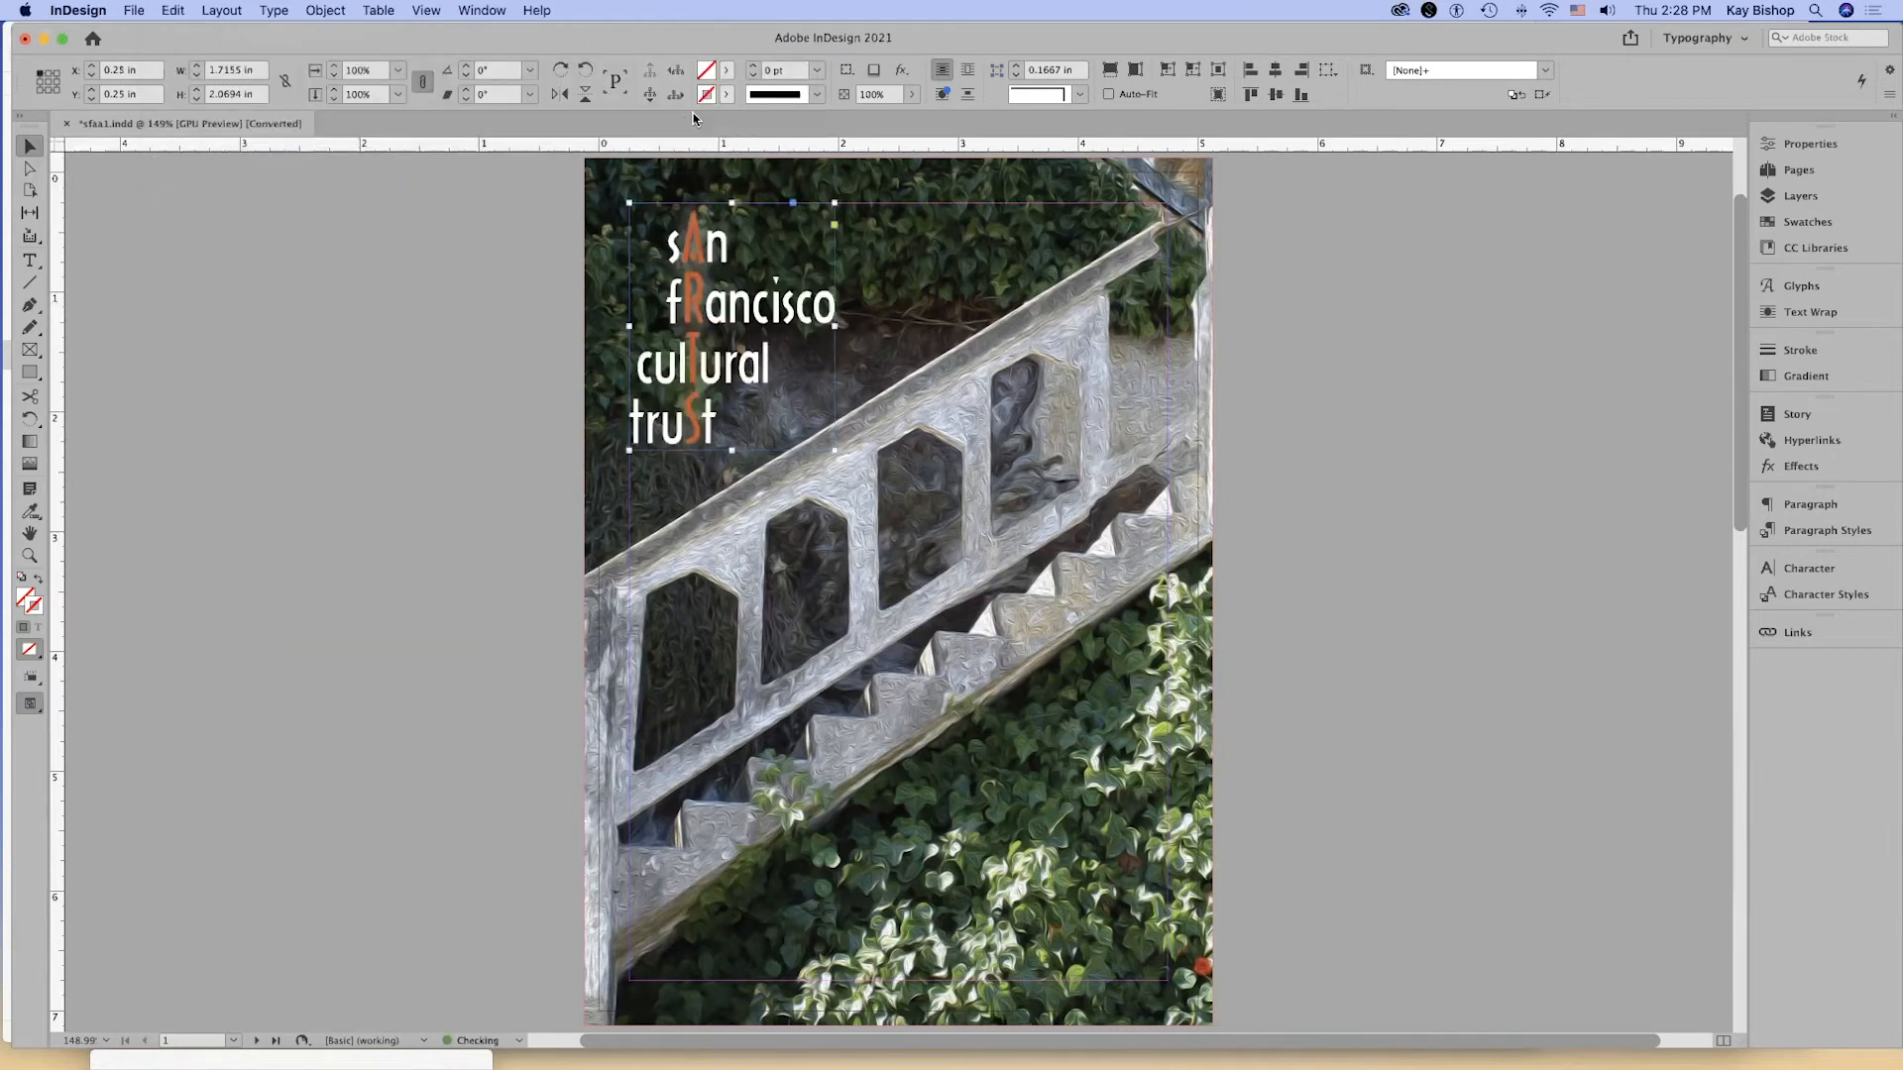
Try moving the staircase image to about X 3.46 in, Y -0.08 in with the Selection tool, and undo the move.
{"action": "left_click", "coordinate": [1073, 471]}
{"action": "left_click_drag", "start_coordinate": [1073, 471], "coordinate": [1500, 476]}
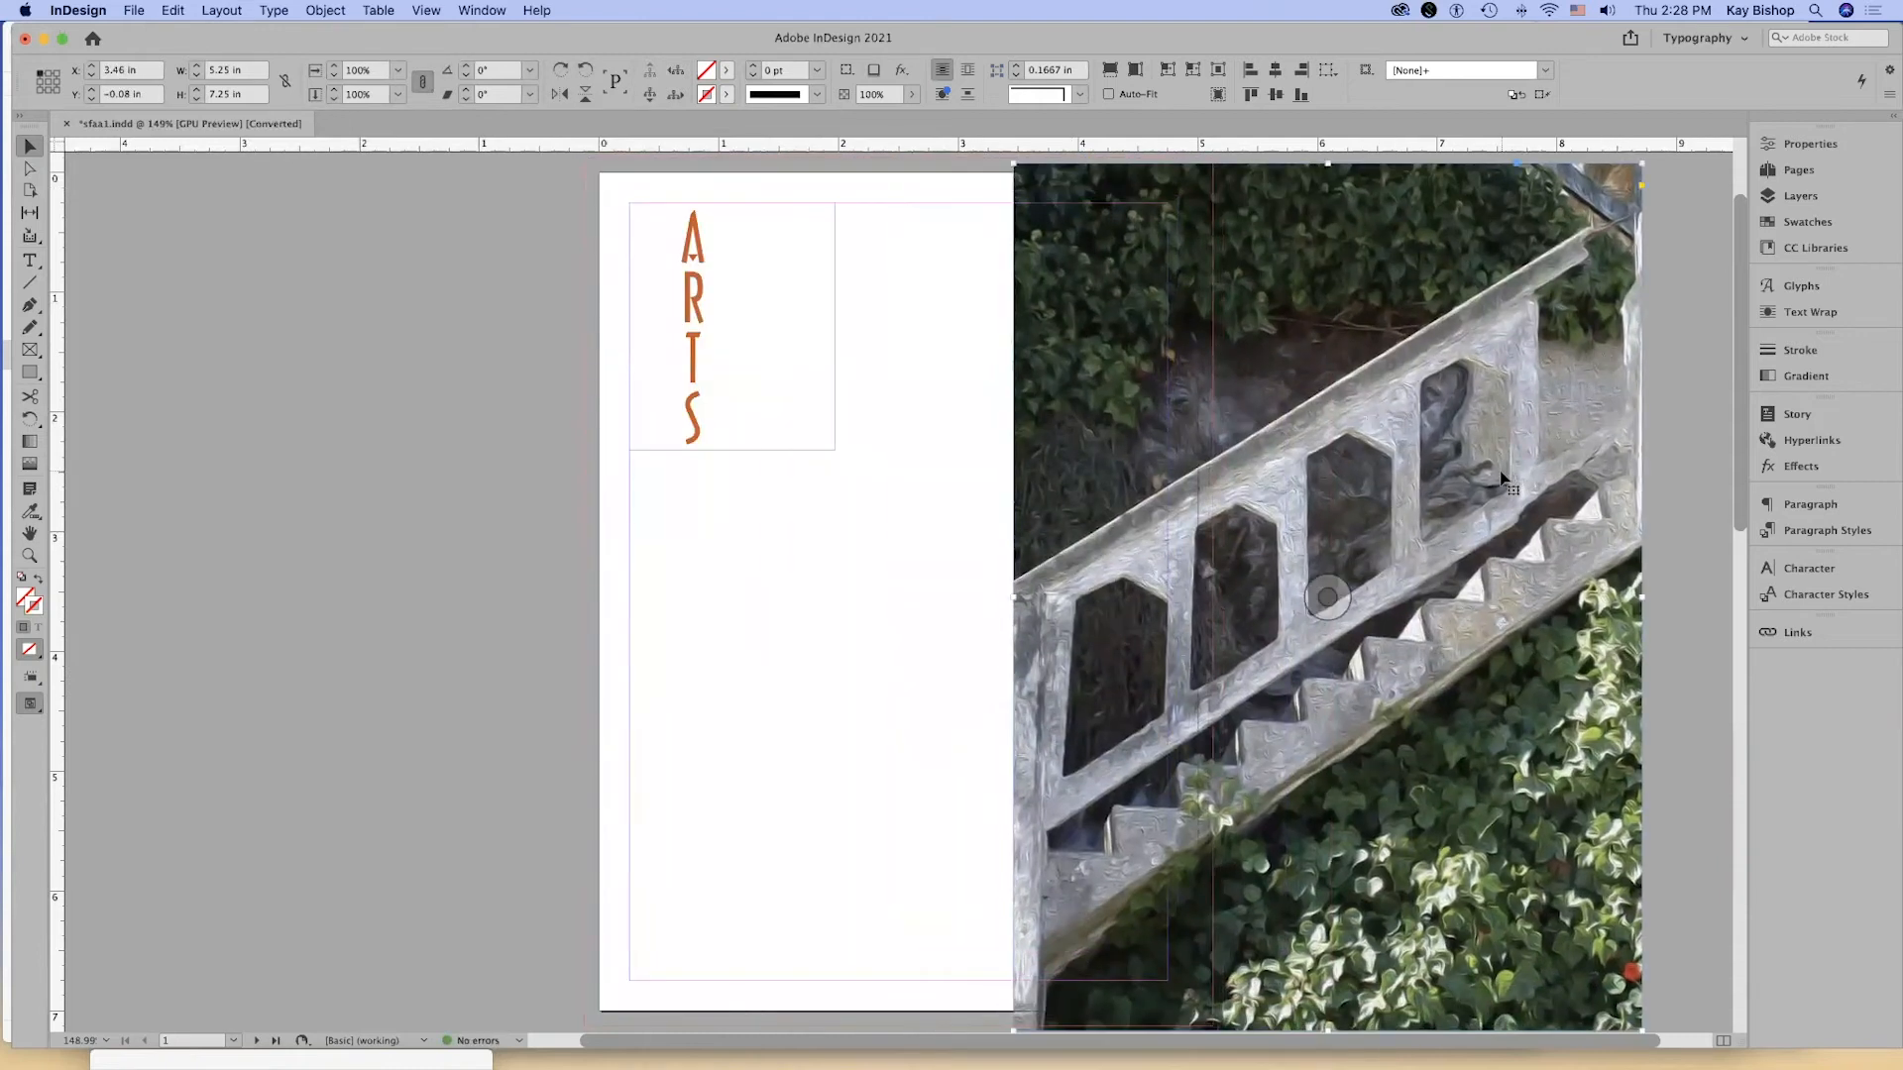
{"action": "key", "text": "super+z"}
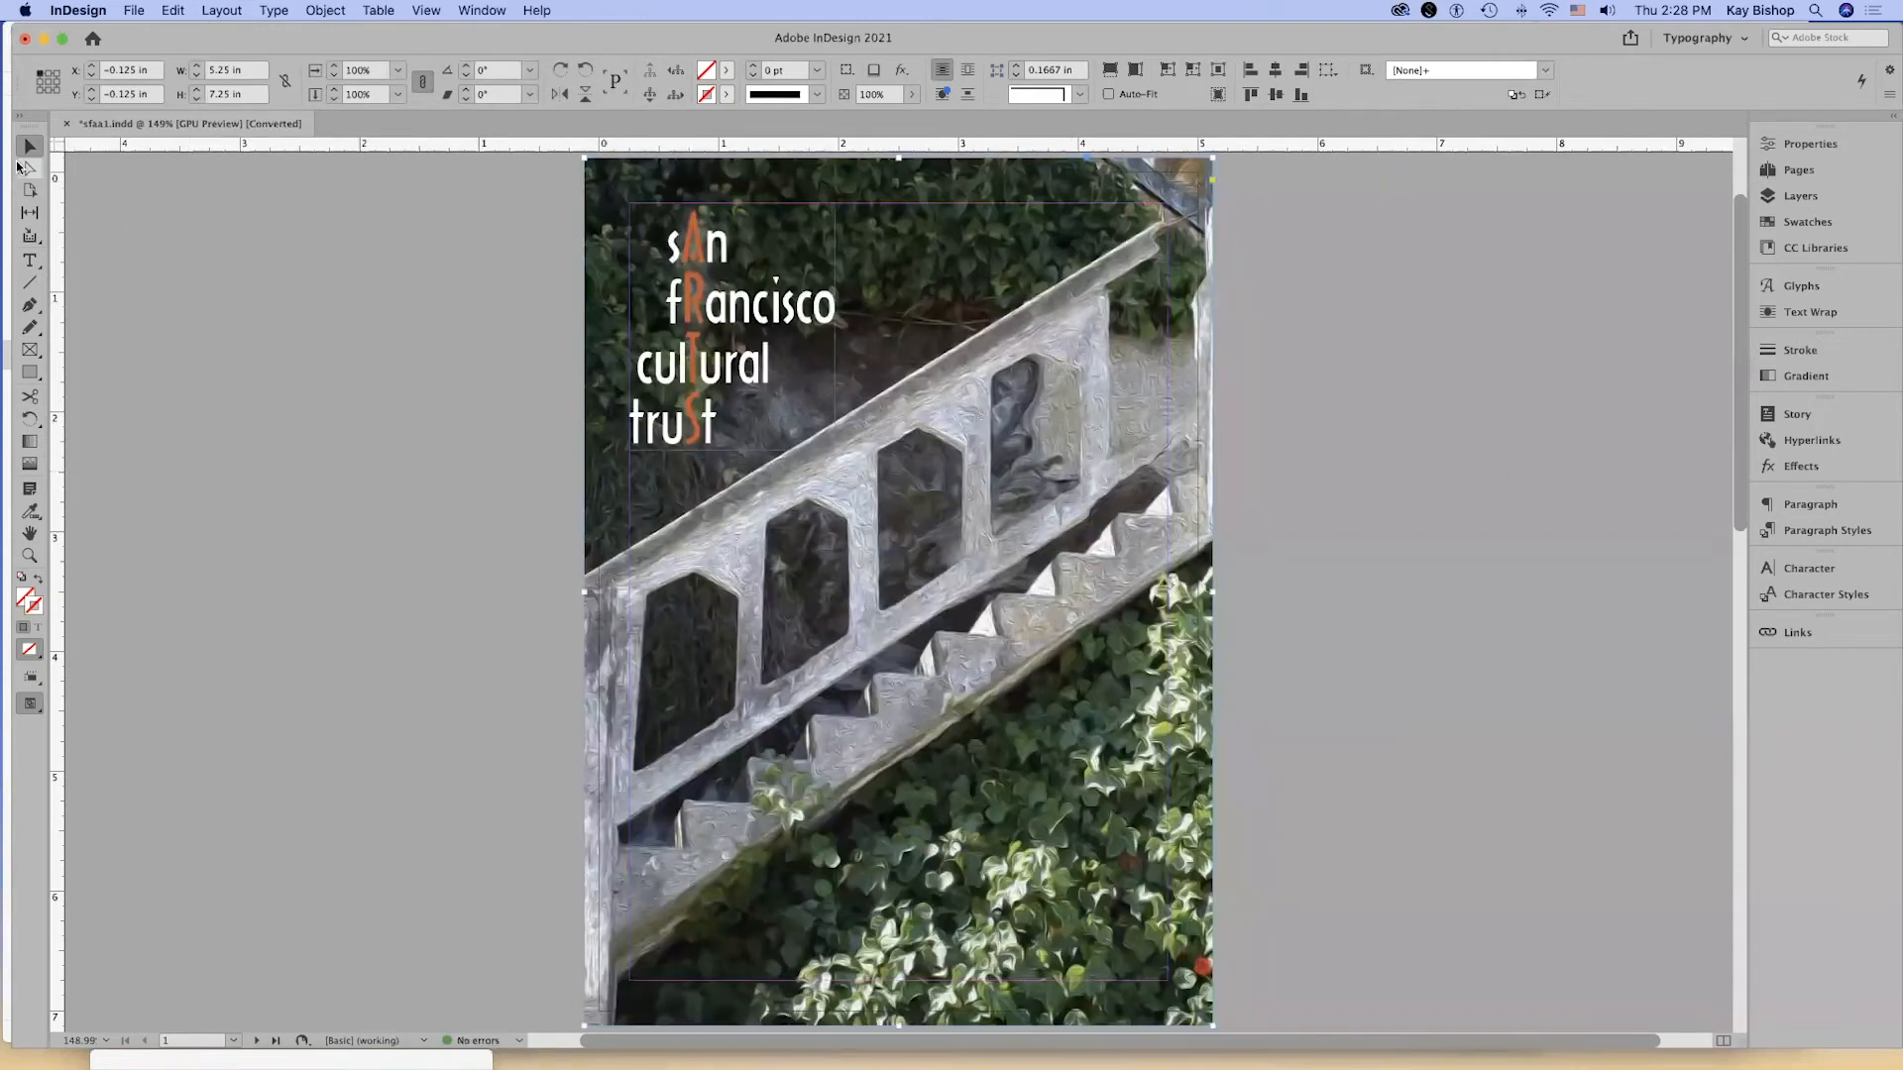
Select the title text frame with the Direct Selection tool and return to the Selection tool.
{"action": "left_click", "coordinate": [29, 169]}
{"action": "left_click", "coordinate": [833, 449]}
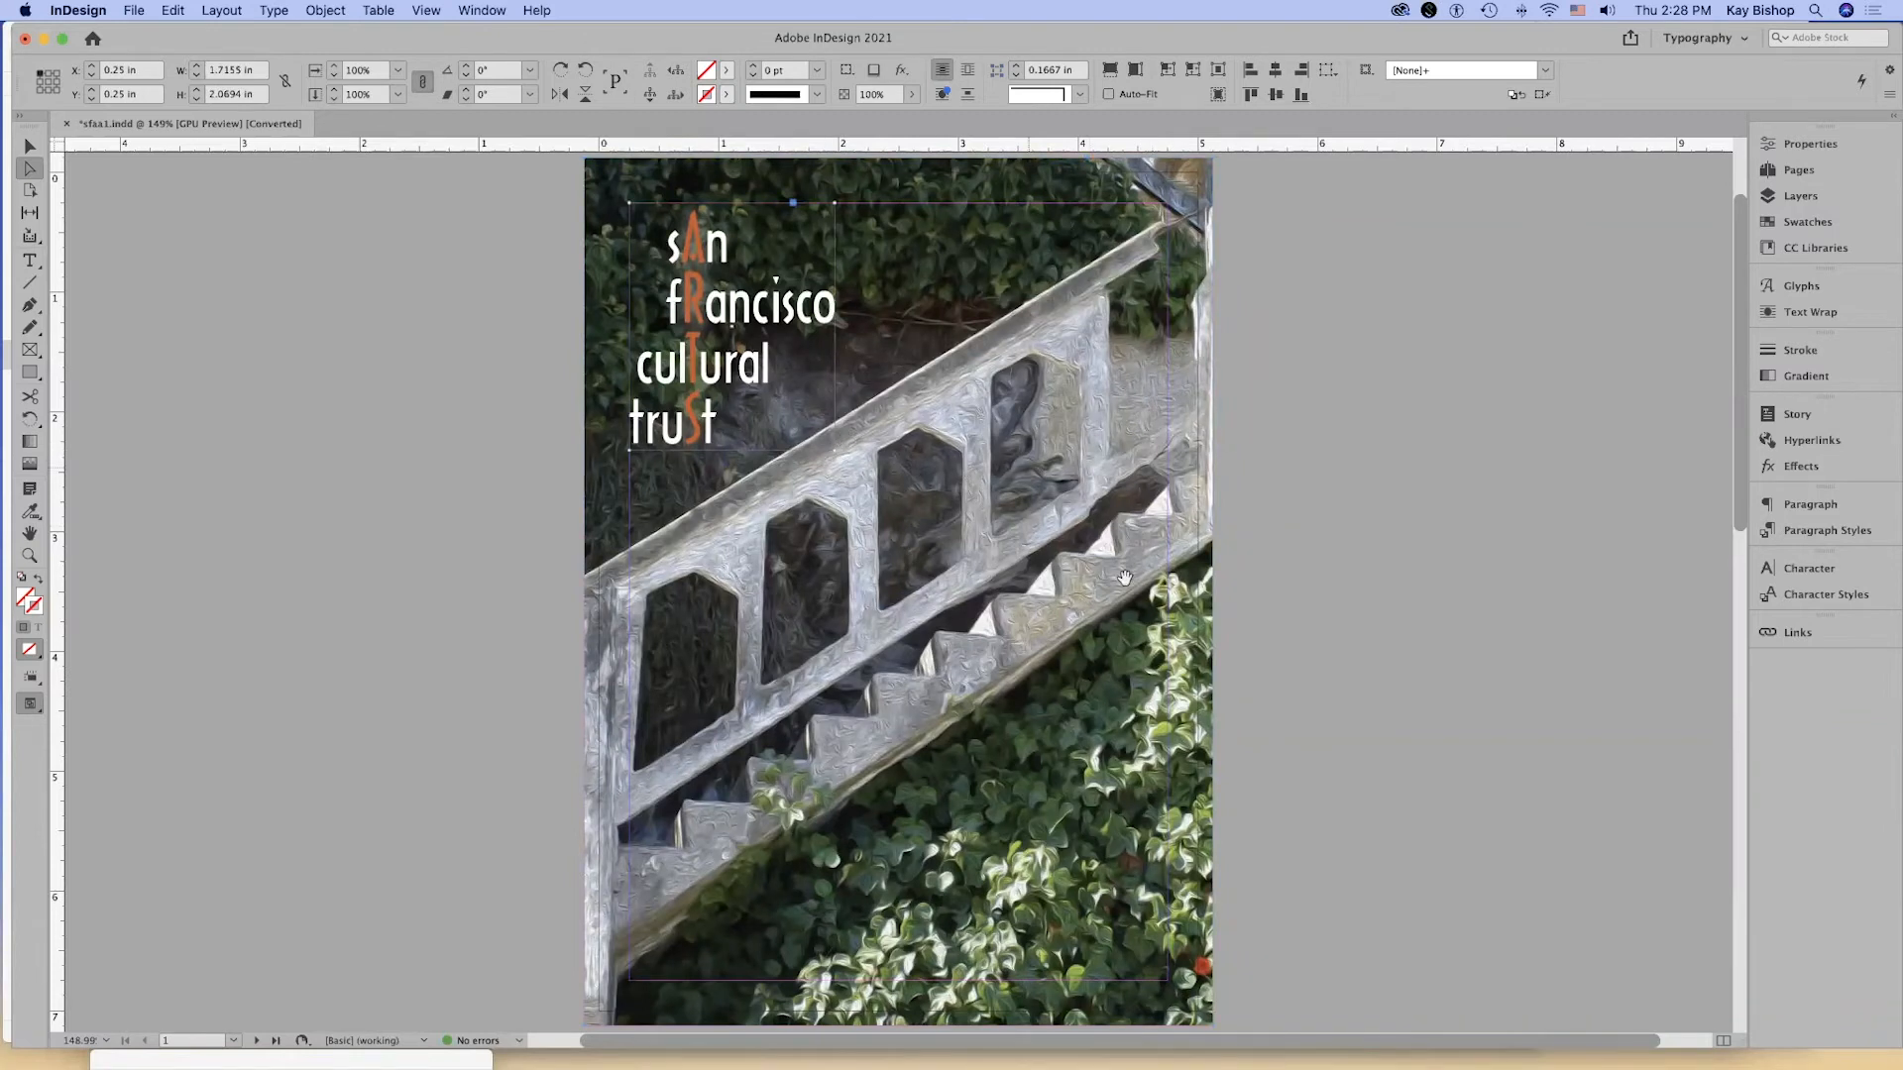
{"action": "left_click", "coordinate": [31, 146]}
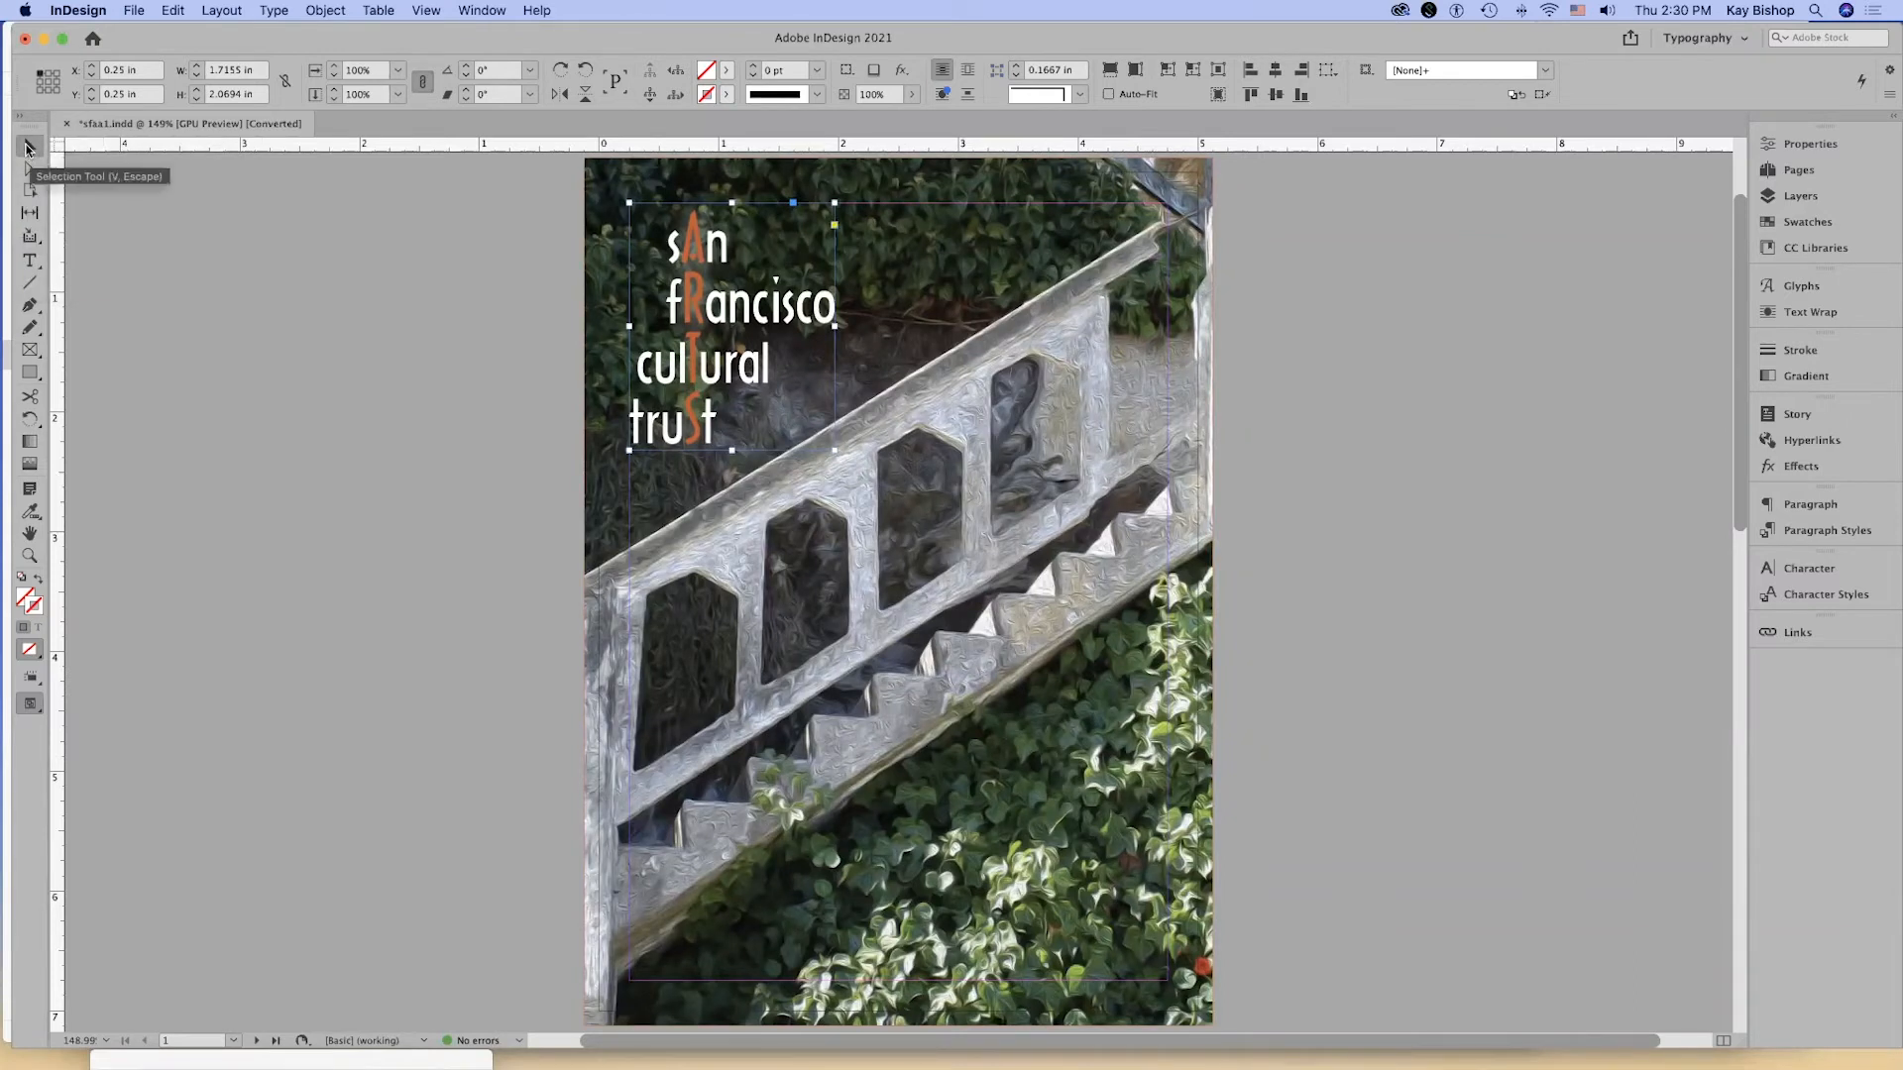
Try the Type tool over the title frame, return to the Selection tool, and deselect everything with the page fitted in the window.
{"action": "left_click", "coordinate": [31, 262]}
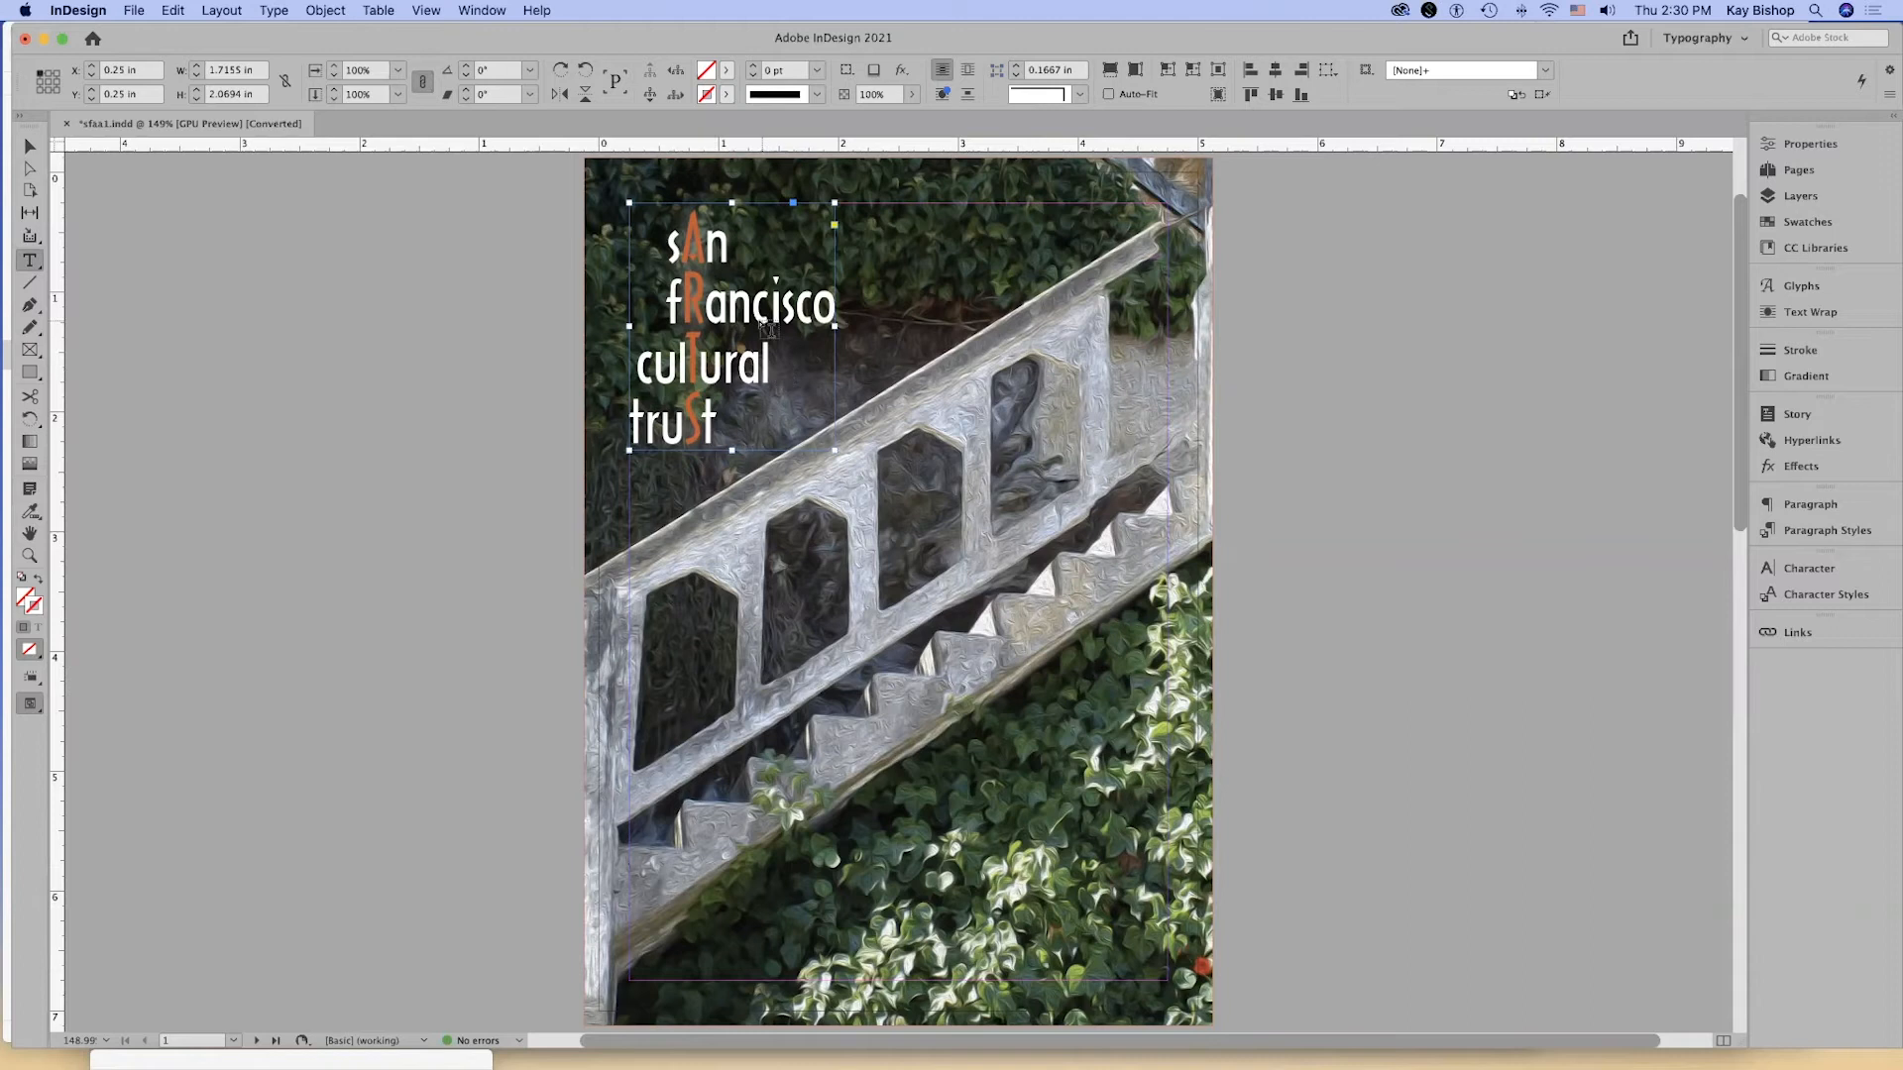
{"action": "left_click", "coordinate": [745, 296], "text": "super"}
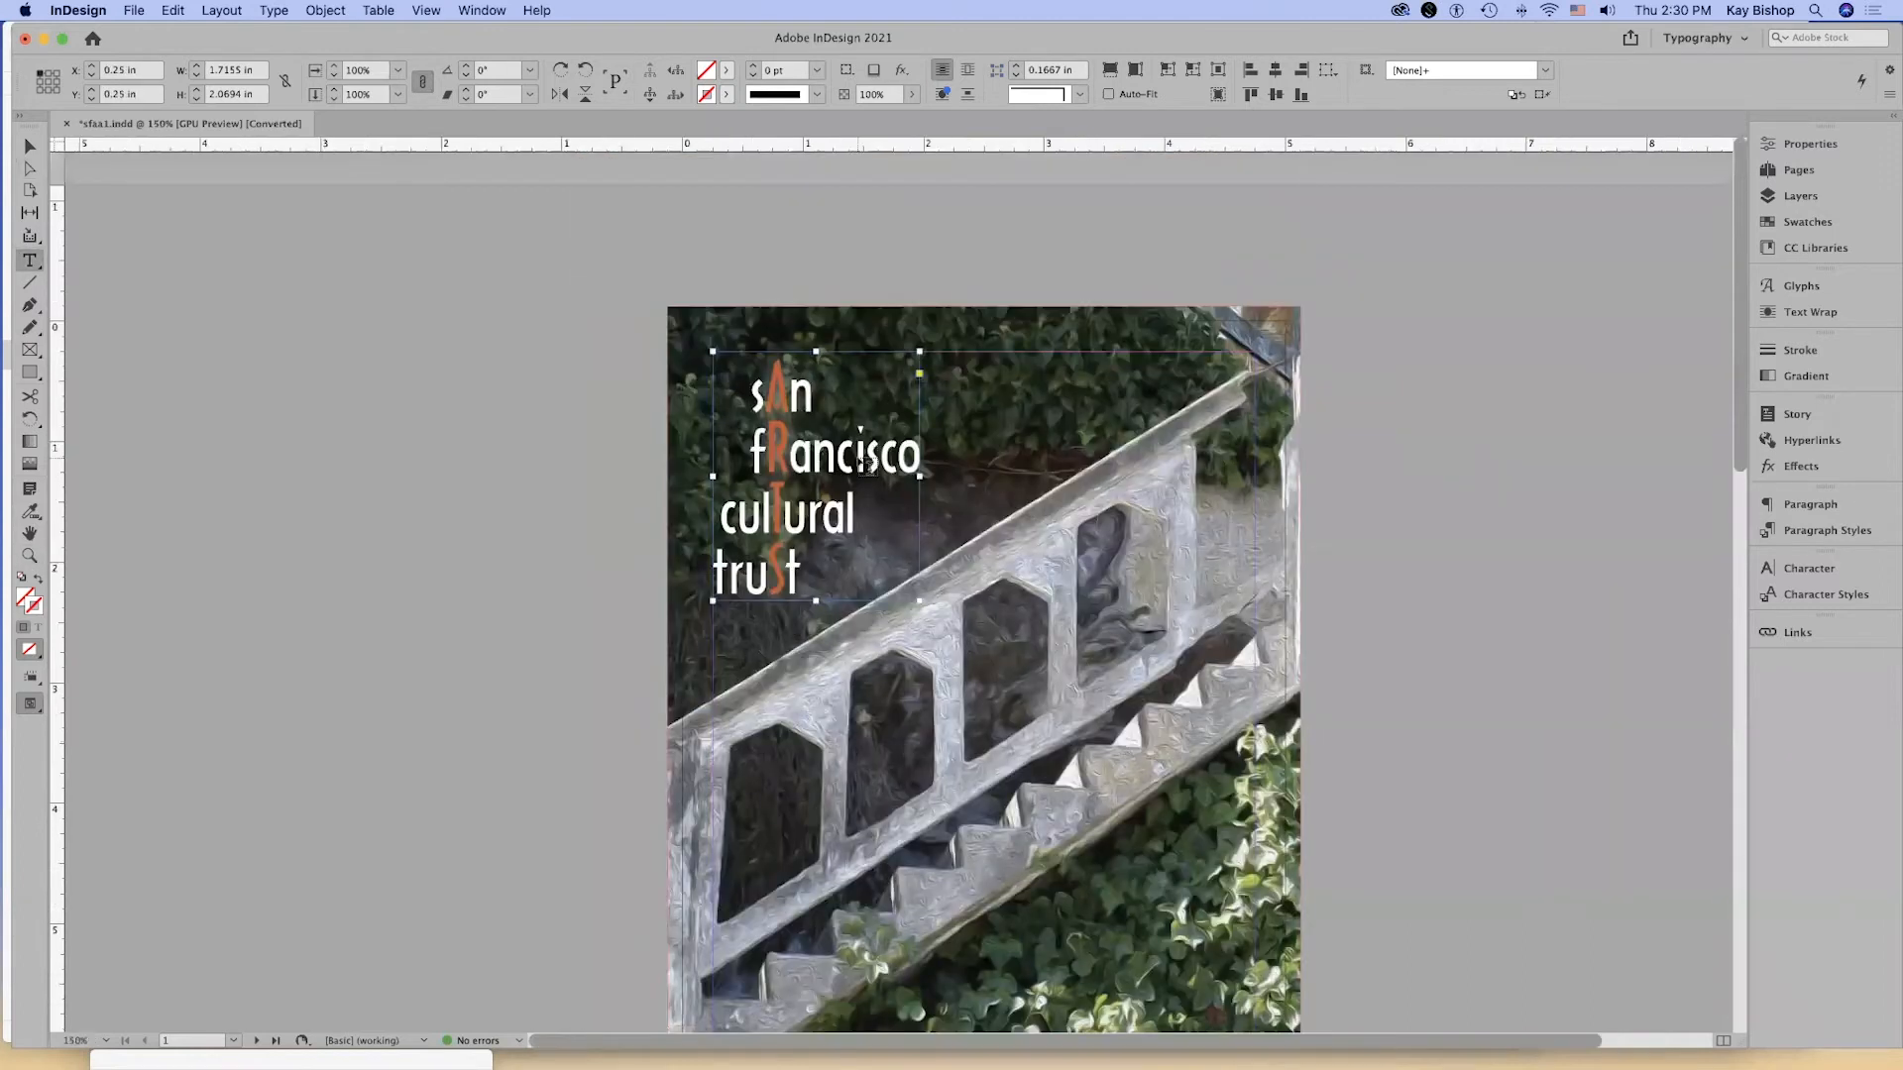
{"action": "key", "text": "Escape"}
{"action": "mouse_move", "coordinate": [849, 482]}
{"action": "left_mouse_down"}
{"action": "mouse_move", "coordinate": [625, 441]}
{"action": "mouse_move", "coordinate": [578, 467]}
{"action": "mouse_move", "coordinate": [907, 495]}
{"action": "mouse_move", "coordinate": [877, 485]}
{"action": "left_mouse_up"}
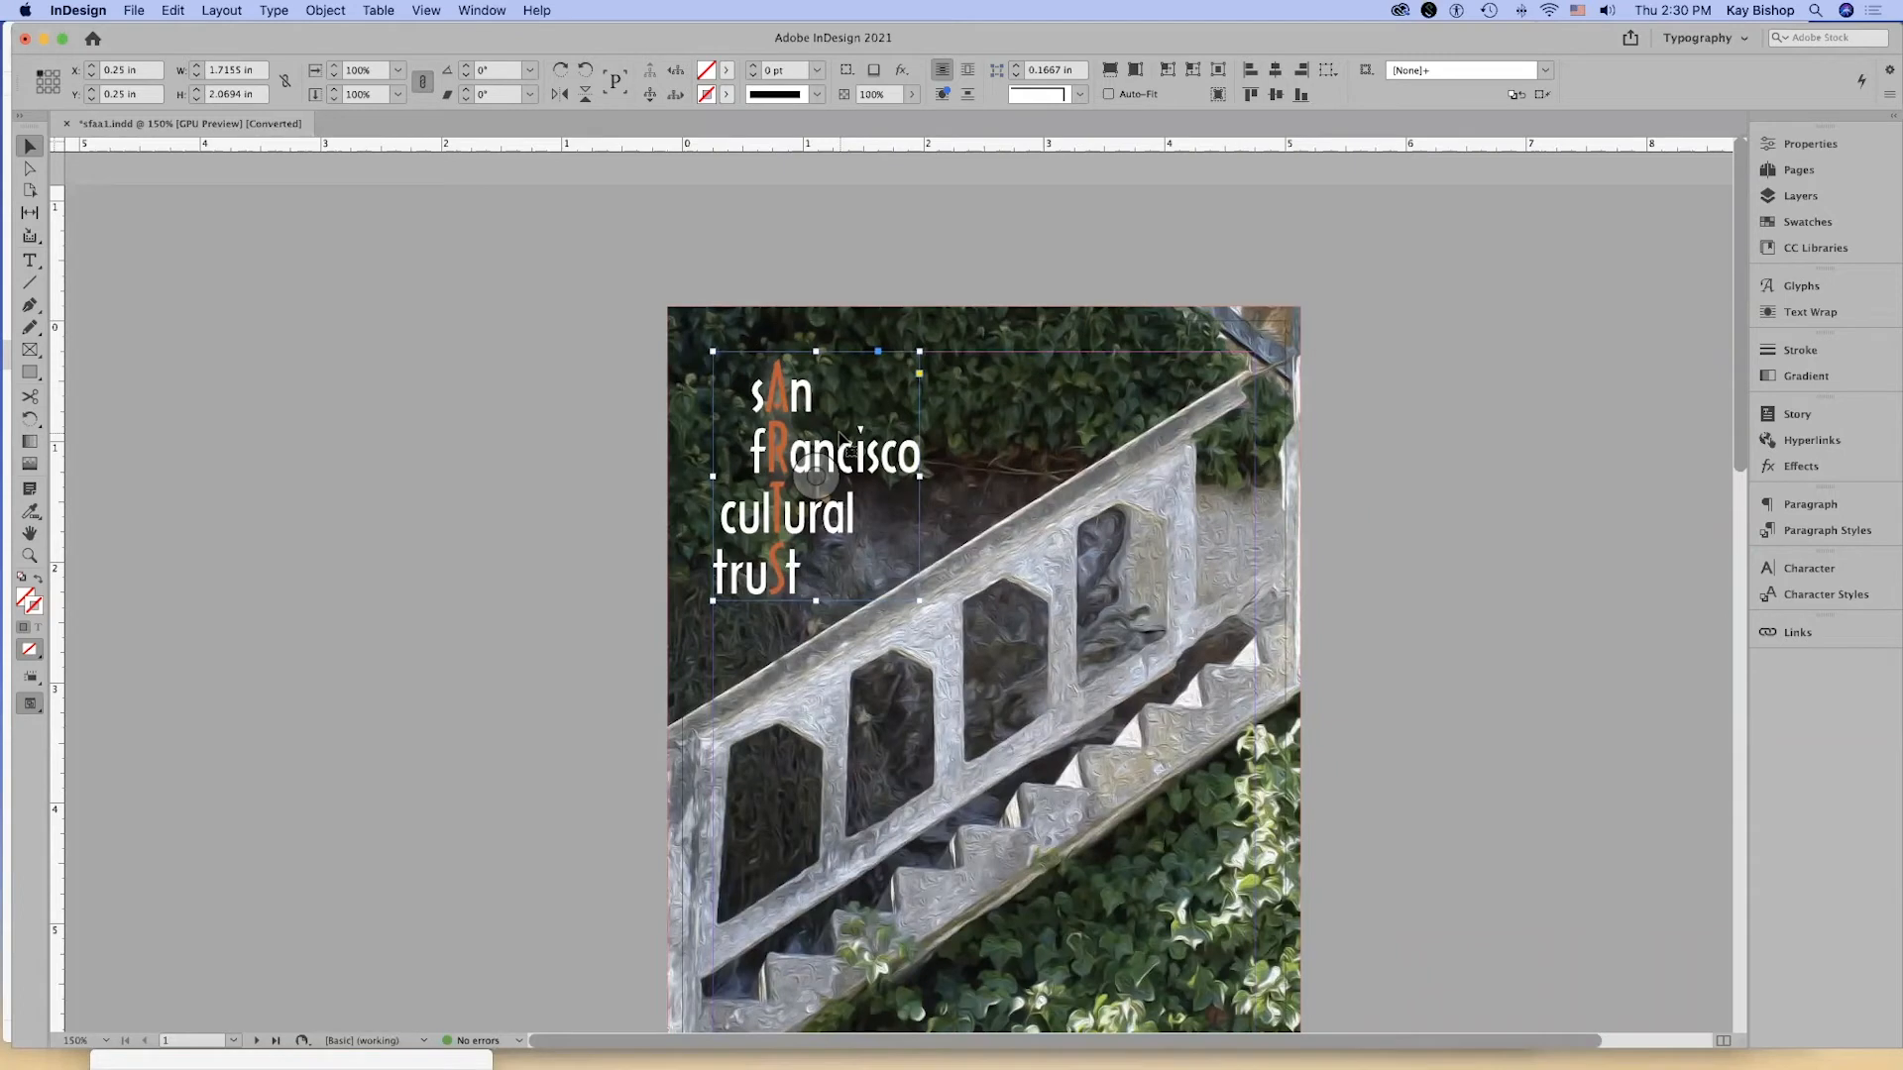
{"action": "key", "text": "super+0"}
{"action": "left_click", "coordinate": [1375, 439]}
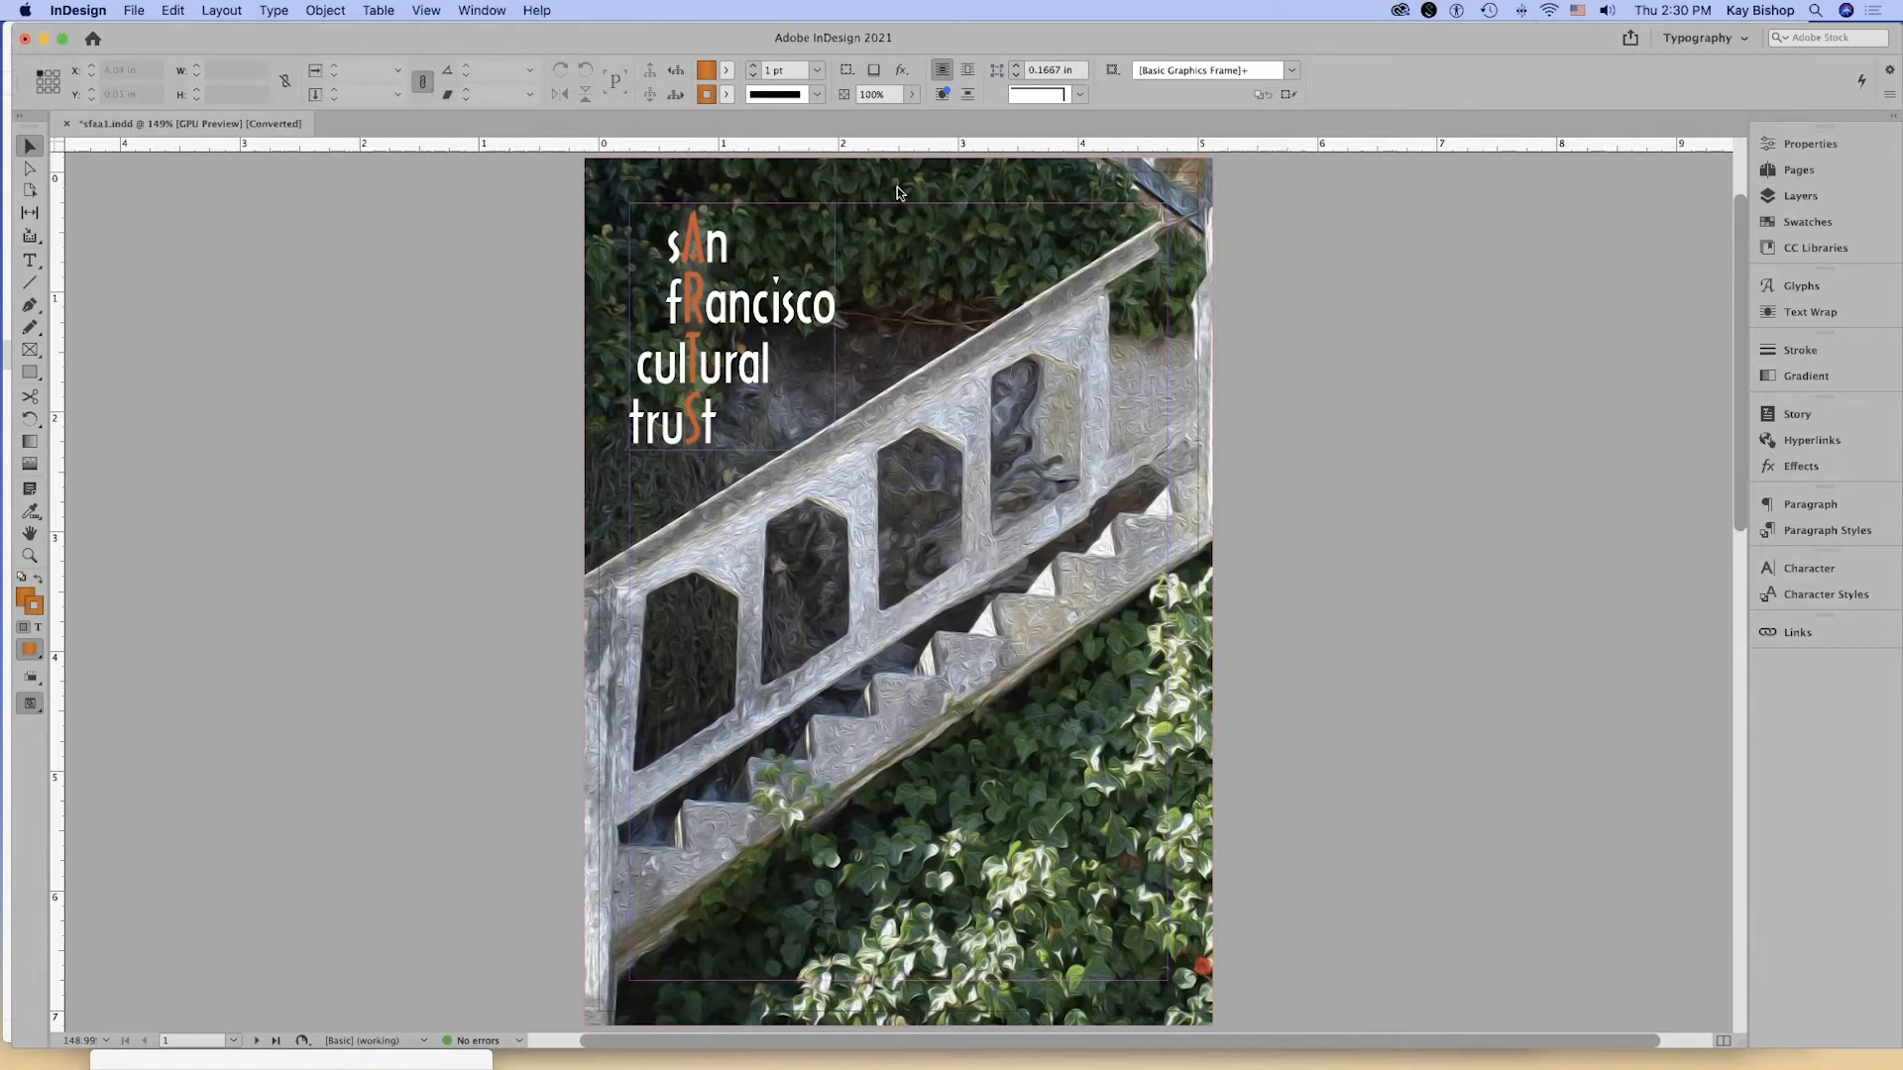
Select the title text frame, try the darkest color theme in the Interface preferences, and restore the Medium Light theme.
{"action": "left_click", "coordinate": [805, 374]}
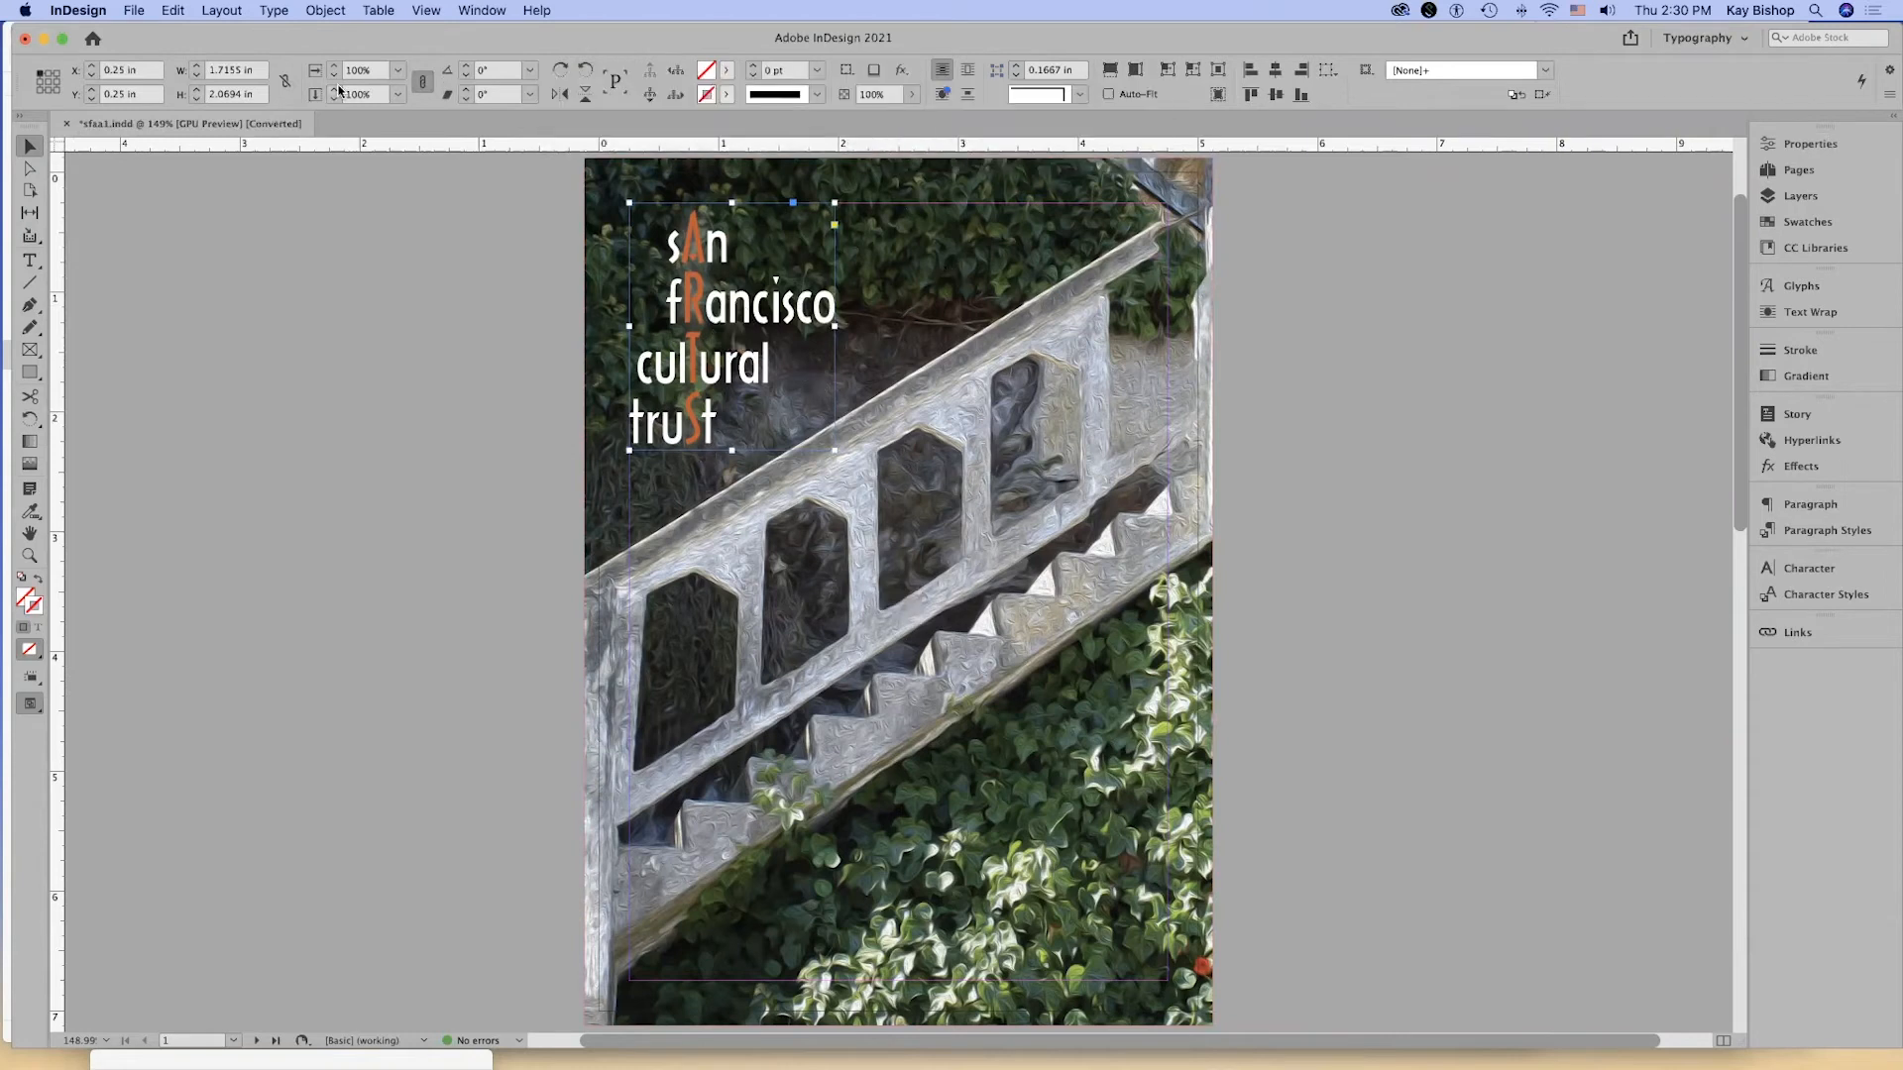
{"action": "left_click", "coordinate": [740, 336]}
{"action": "left_click", "coordinate": [79, 13]}
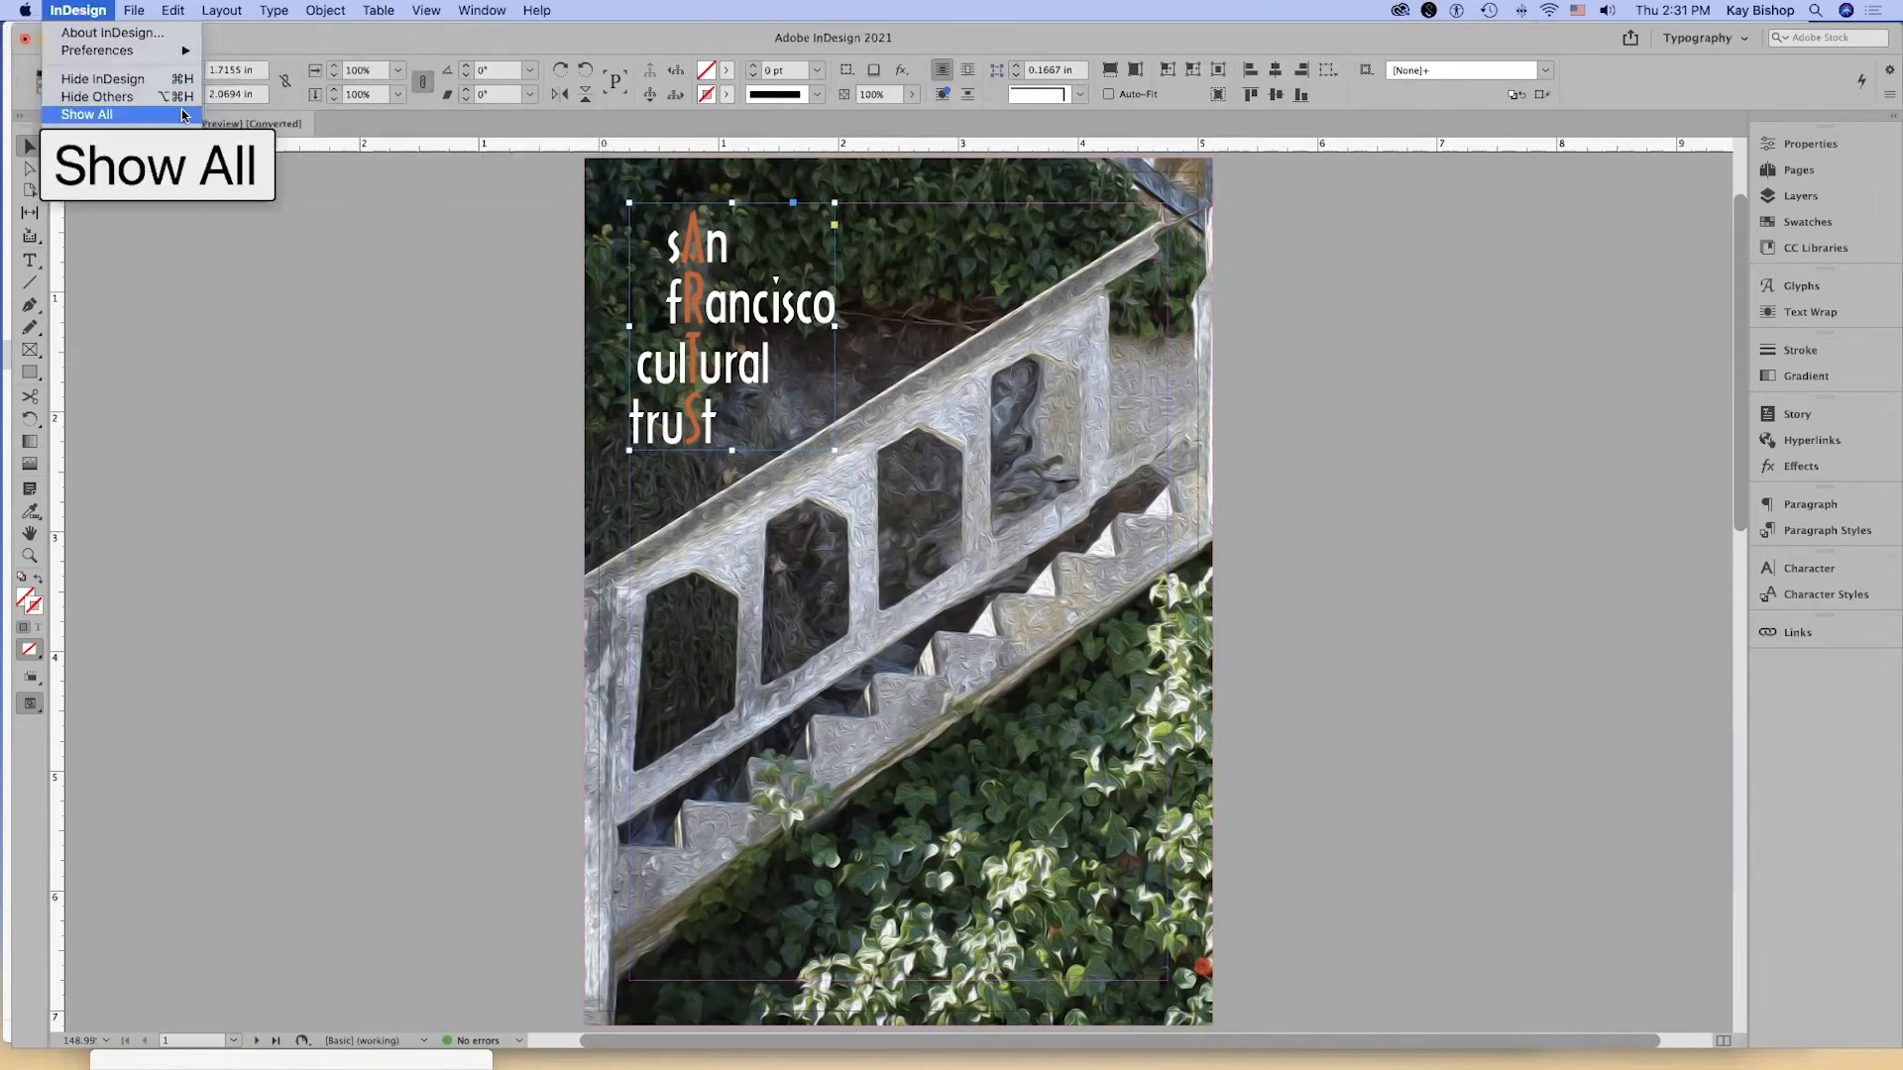
{"action": "mouse_move", "coordinate": [25, 12]}
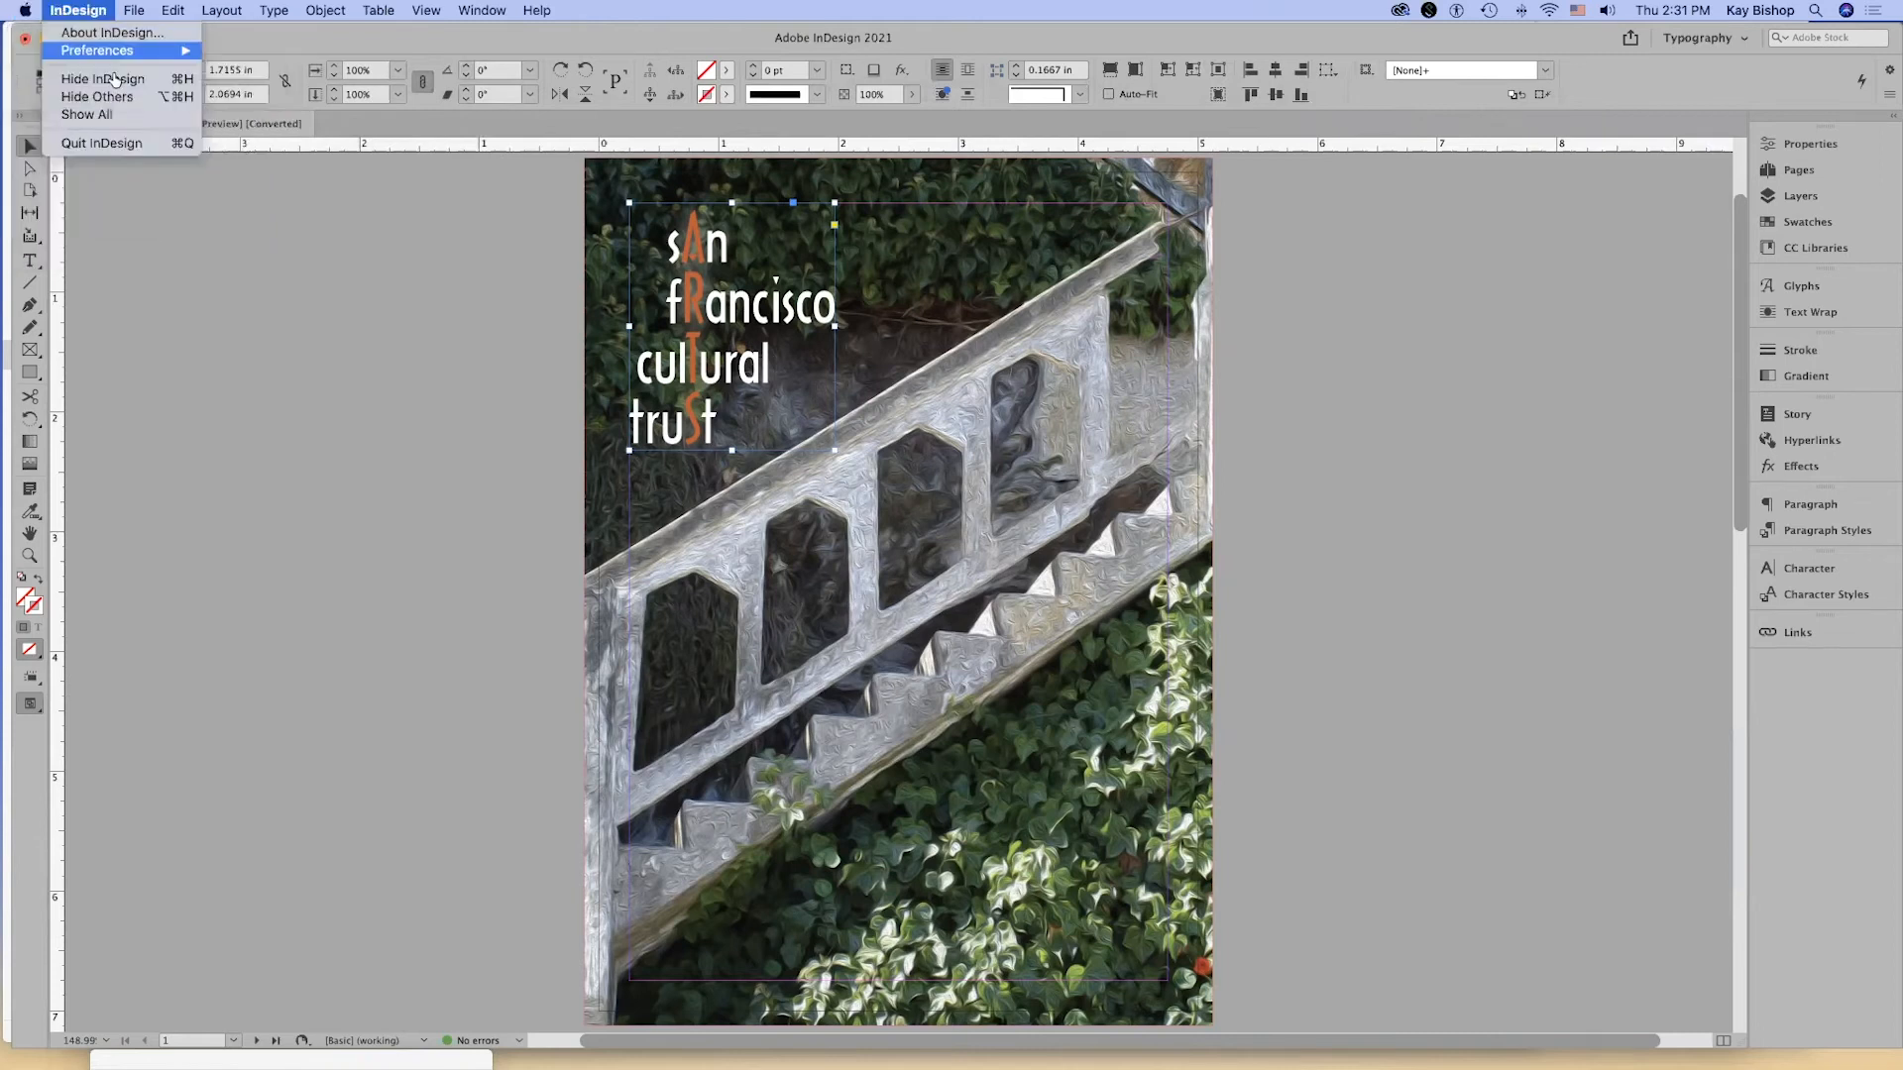
{"action": "mouse_move", "coordinate": [127, 55]}
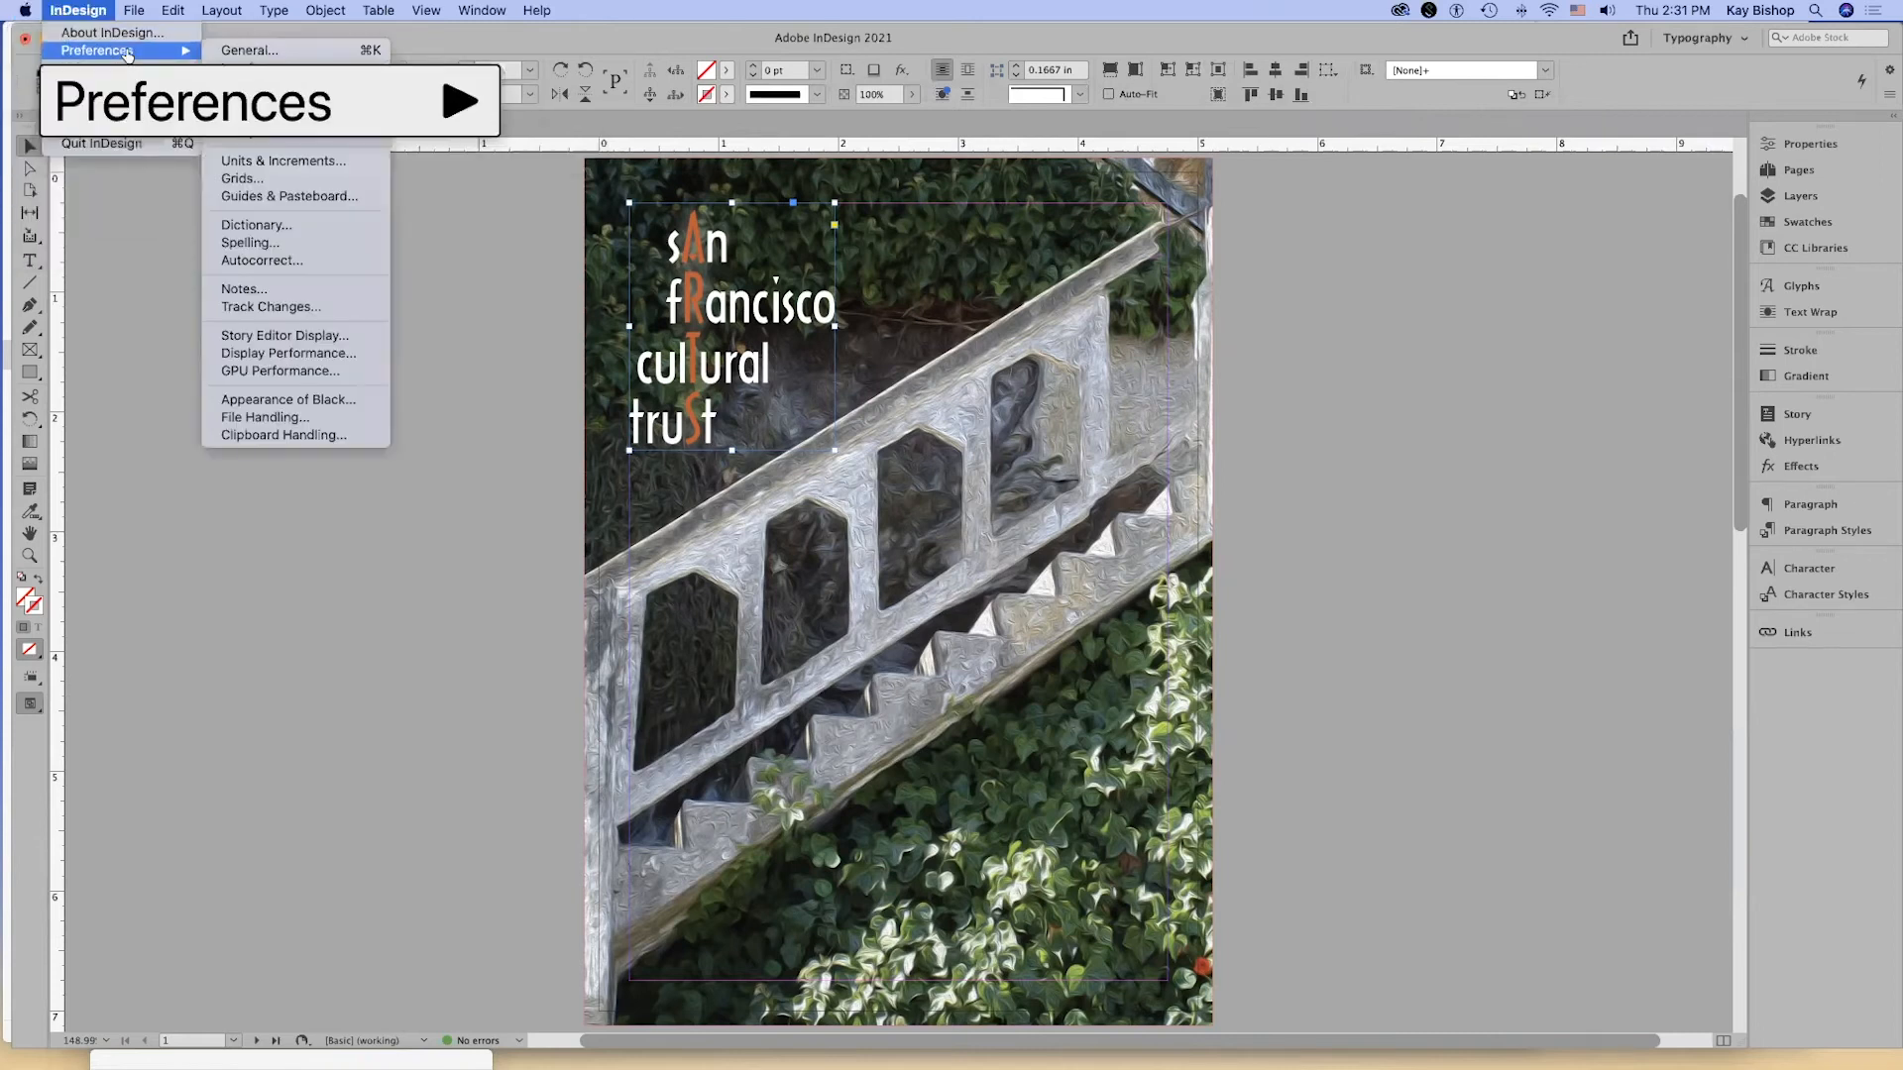
{"action": "left_click", "coordinate": [297, 70]}
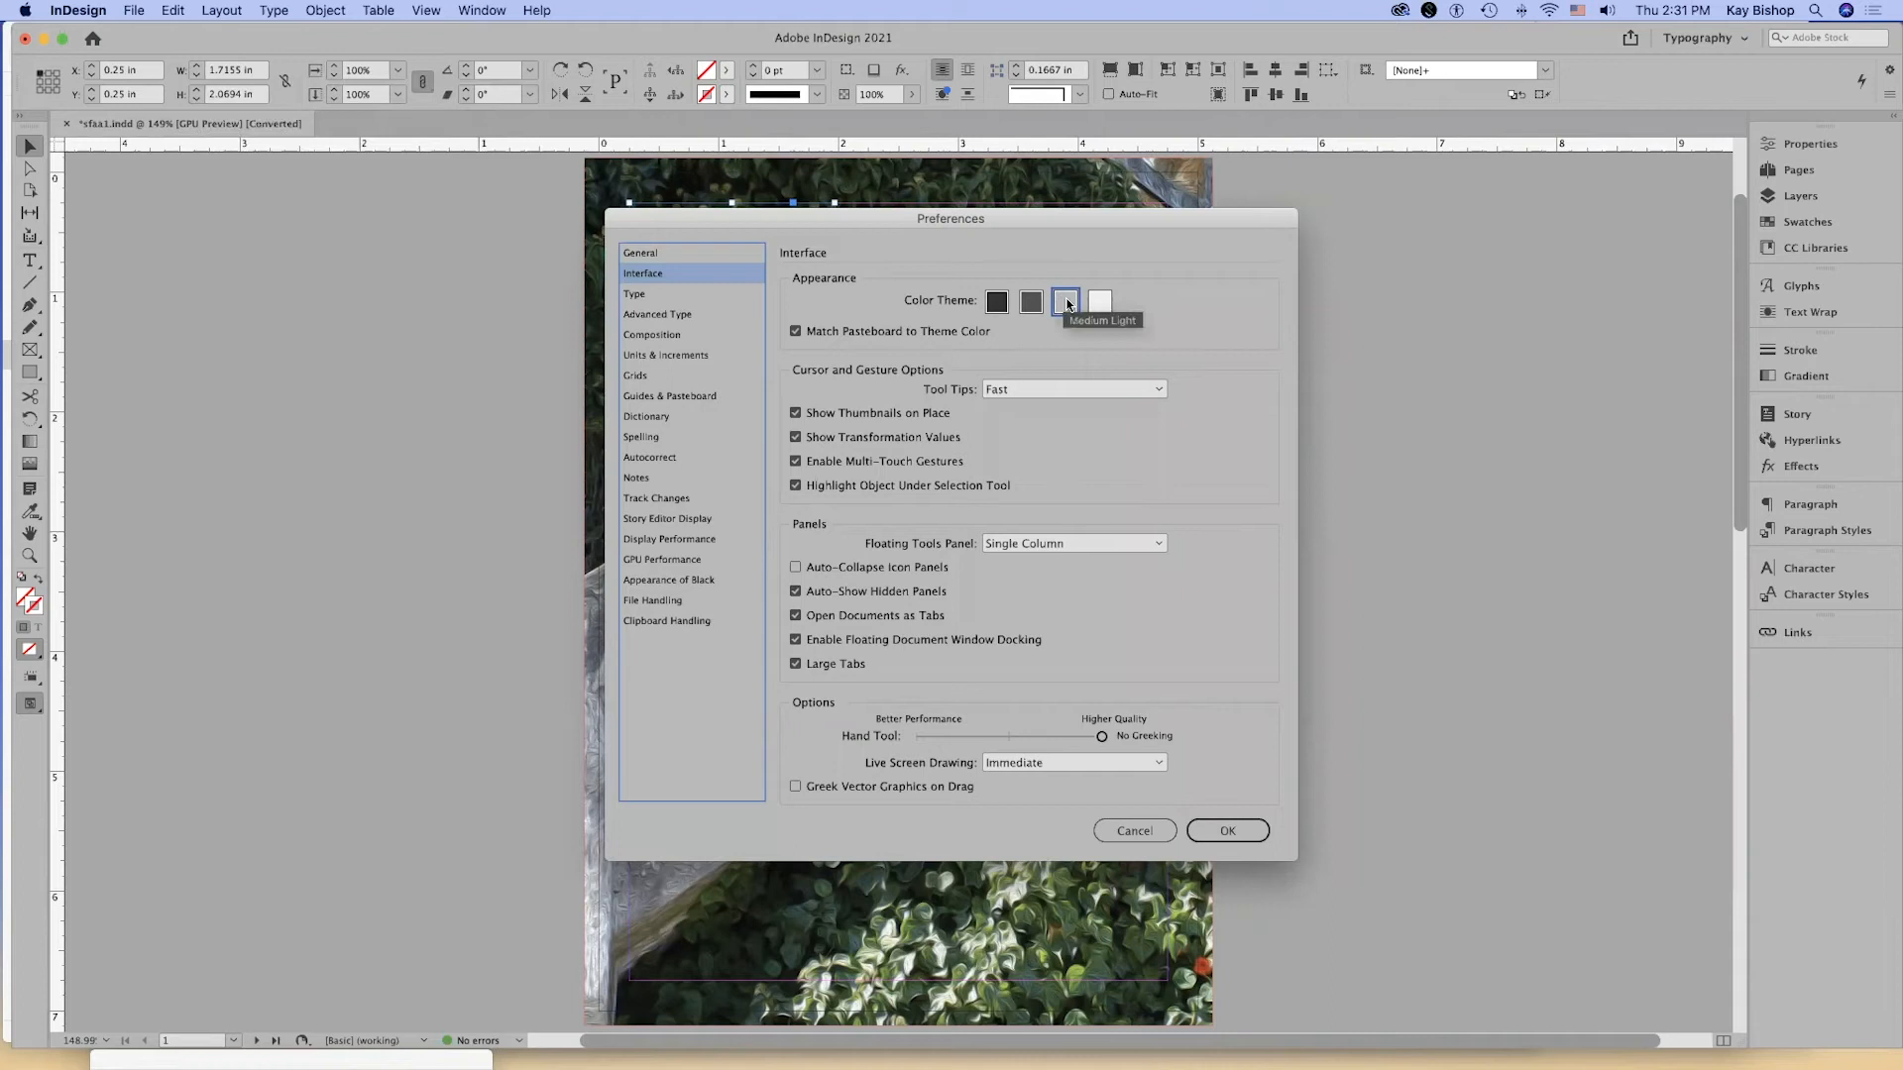
{"action": "left_click", "coordinate": [999, 303]}
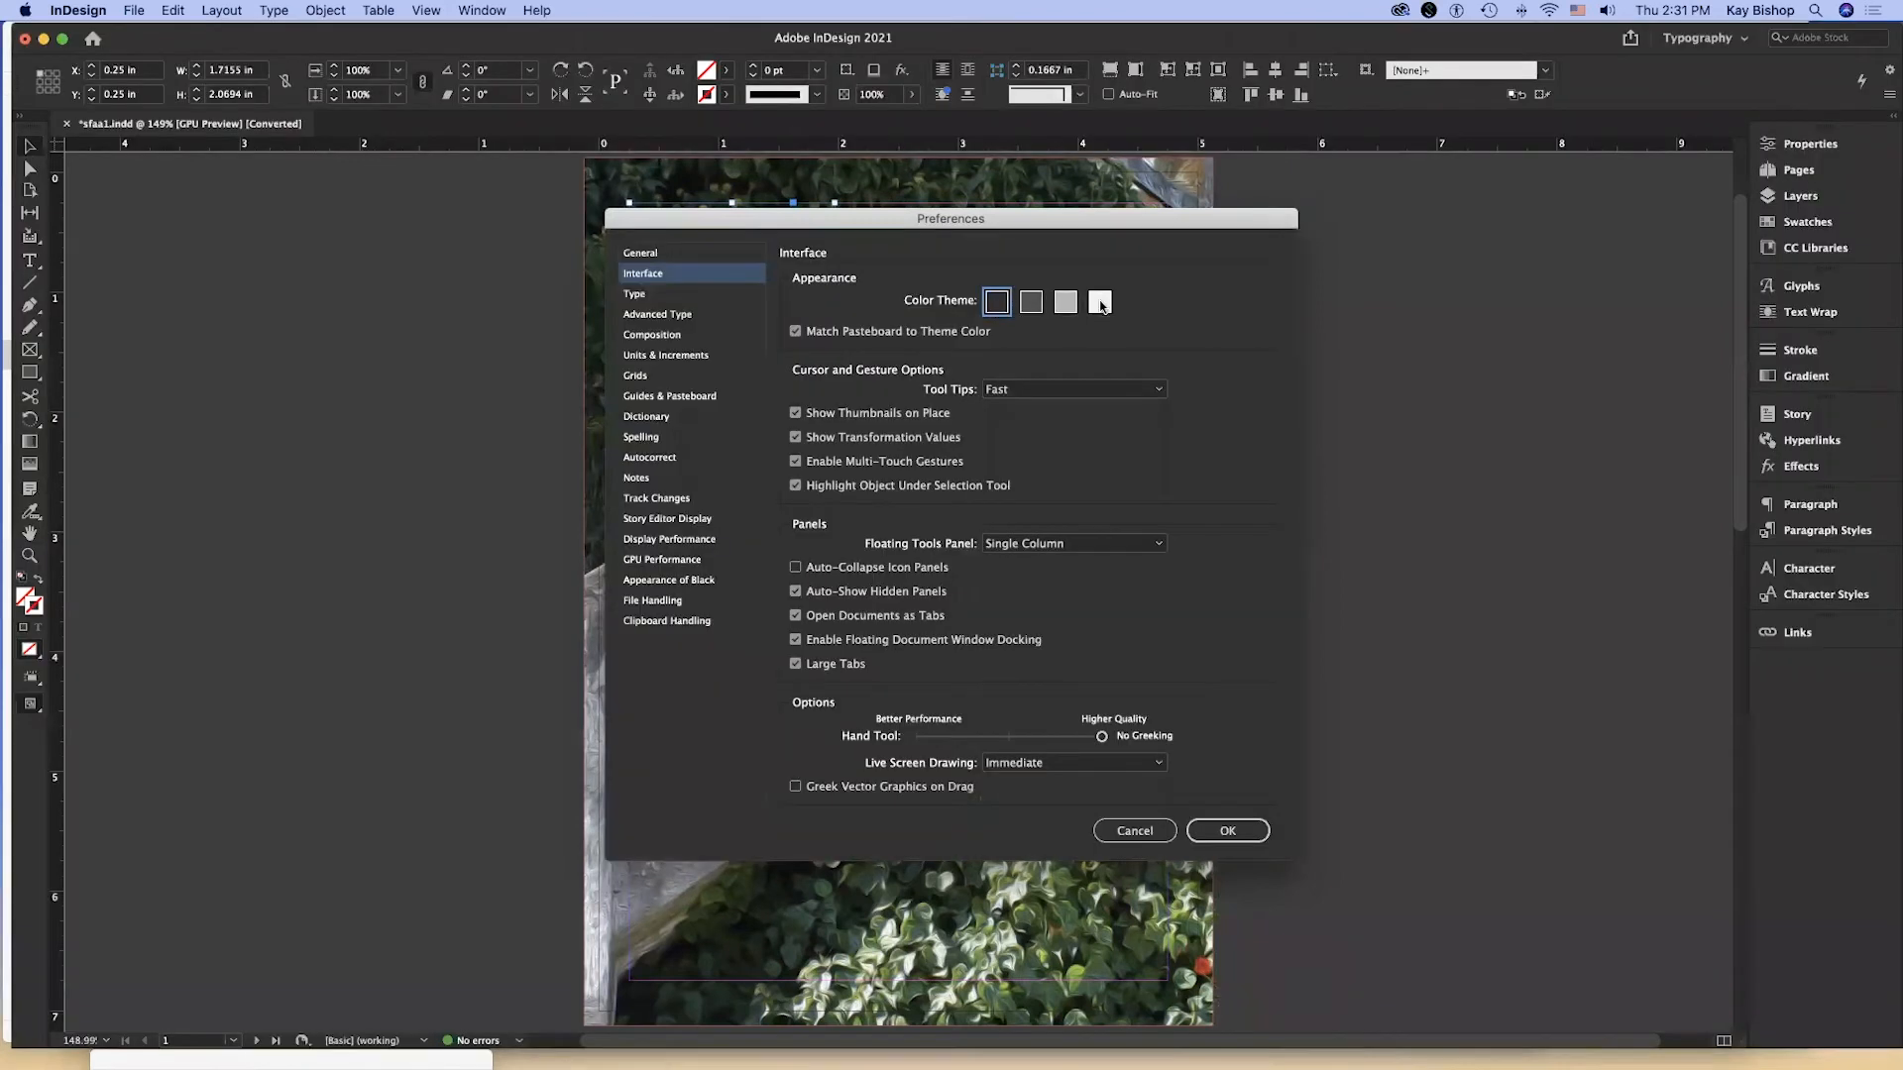
{"action": "left_click", "coordinate": [1066, 303]}
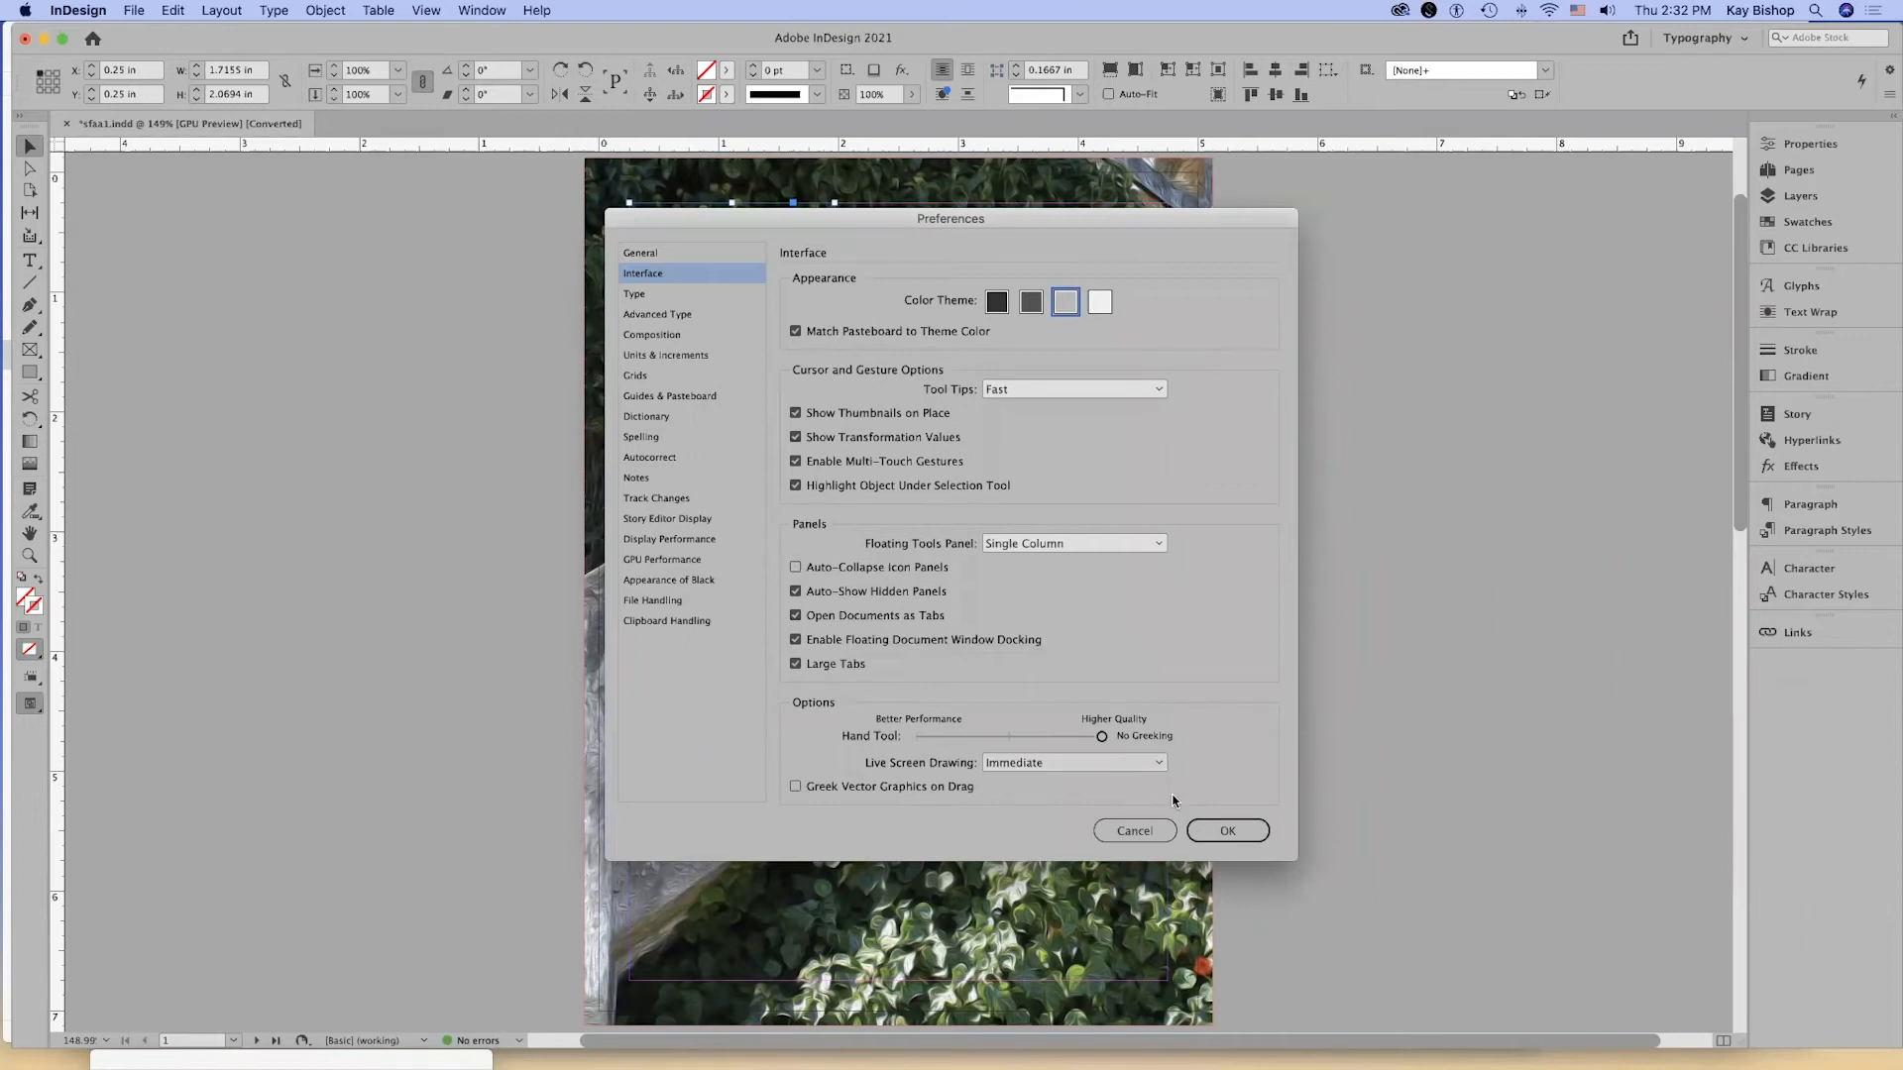
{"action": "left_click", "coordinate": [1227, 832]}
Open the Pages panel, select the staircase image on the page, and collapse the Pages panel.
{"action": "left_click", "coordinate": [1795, 173]}
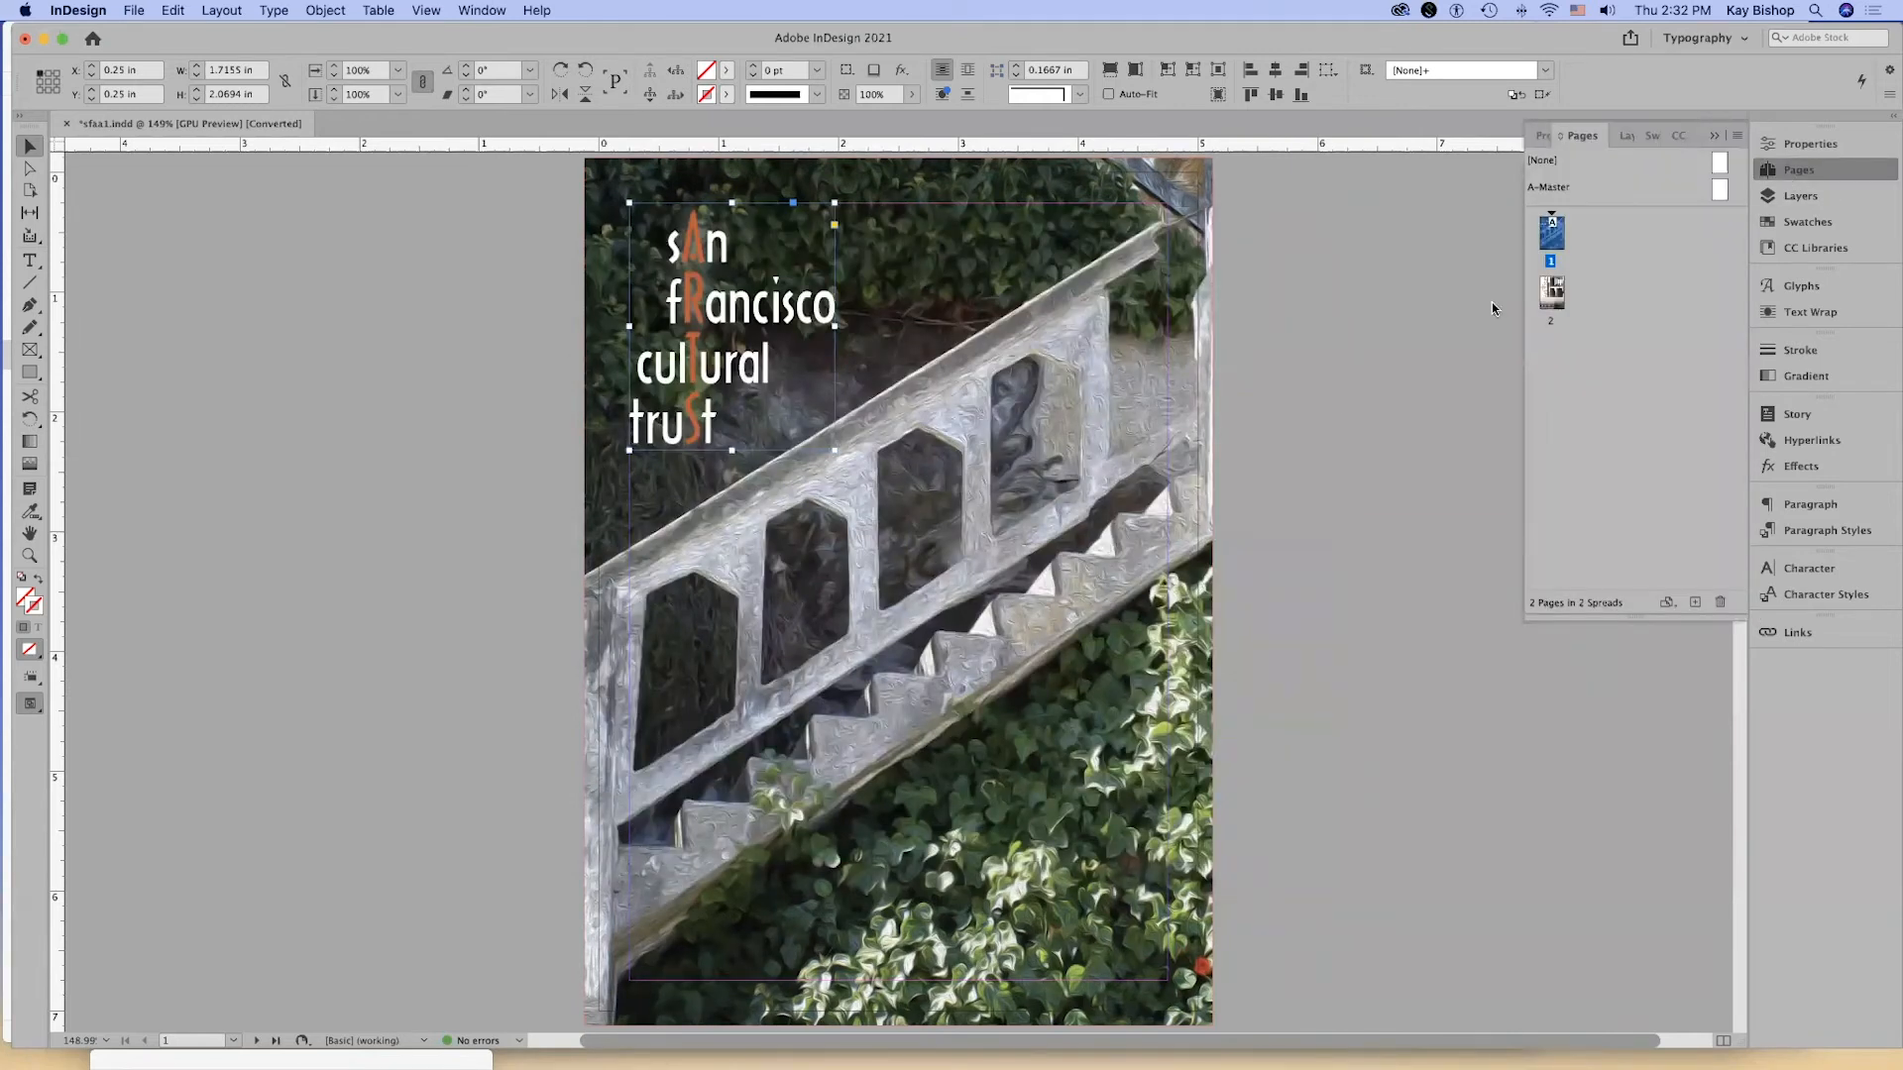
{"action": "left_click", "coordinate": [1348, 399]}
{"action": "left_click", "coordinate": [593, 429]}
{"action": "left_click", "coordinate": [1799, 170]}
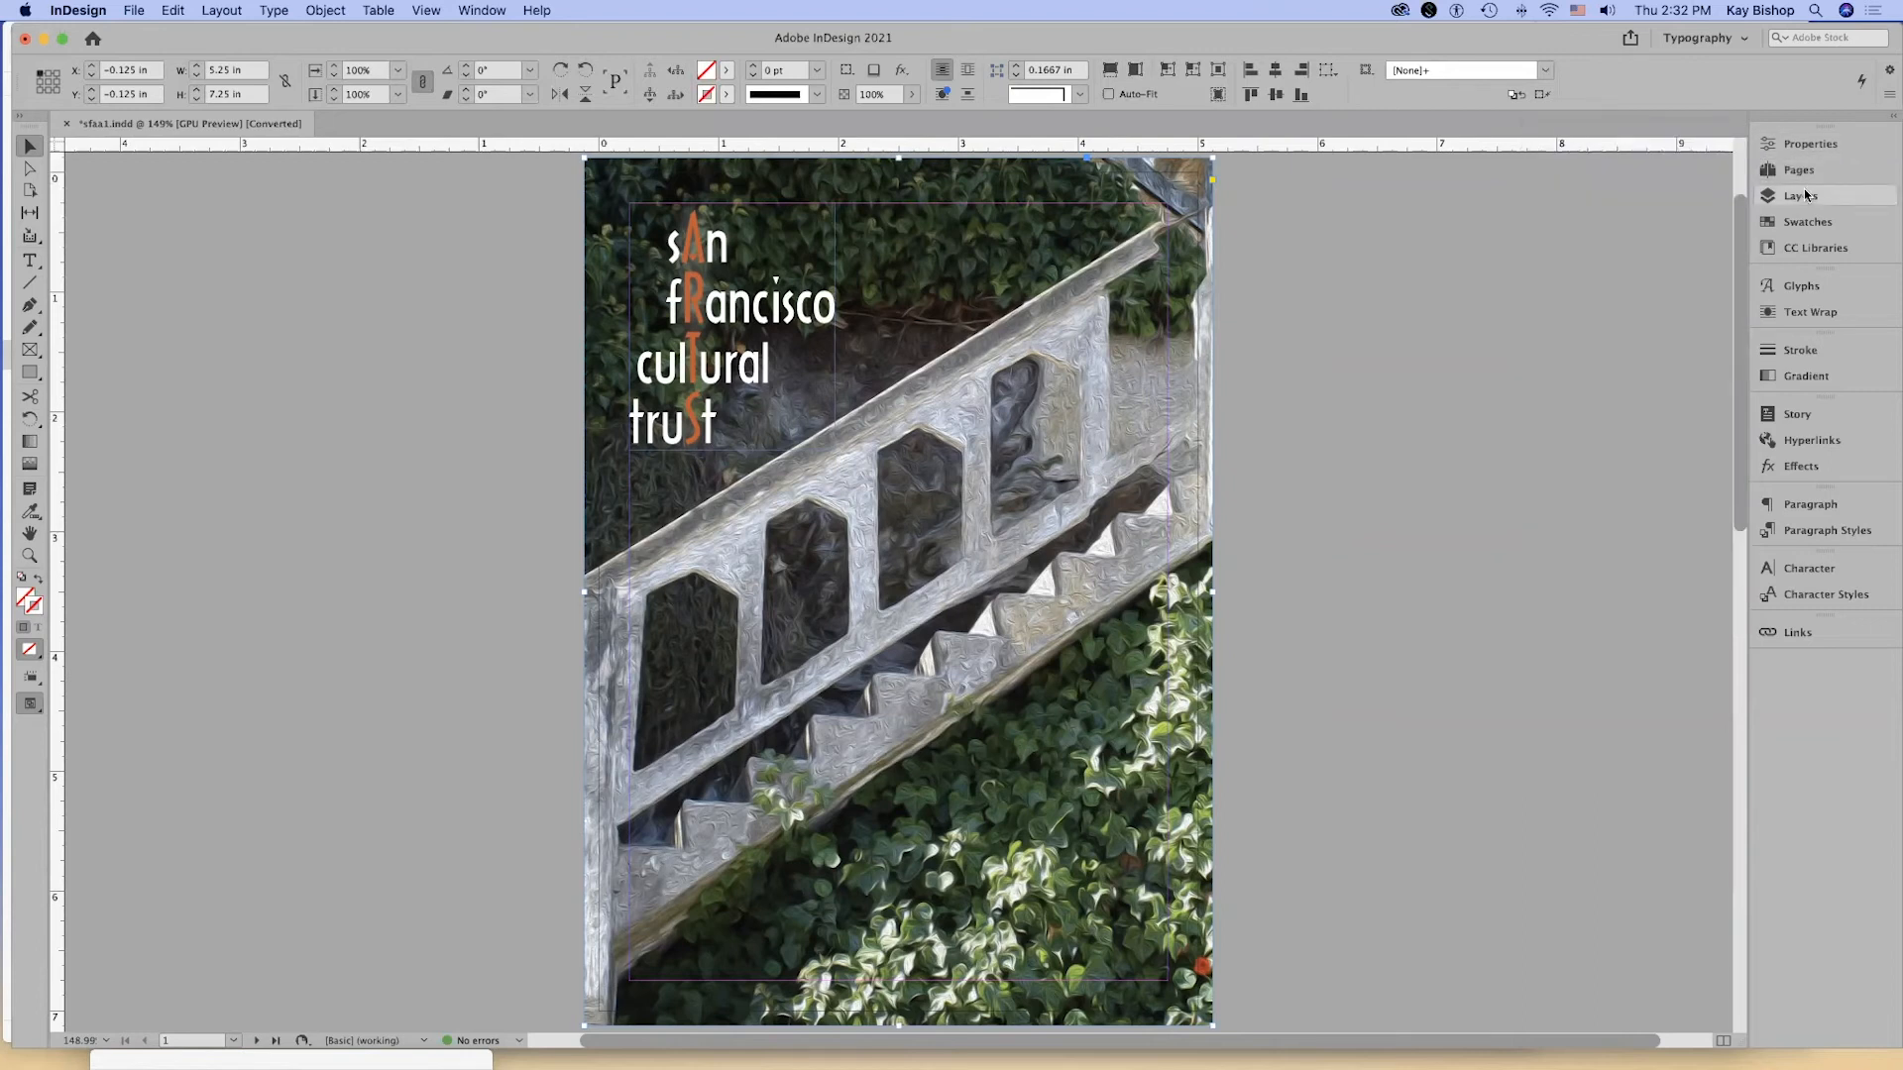
Turn on Auto-Collapse Icon Panels in the Interface preferences and test it with the Pages panel and the empty pasteboard.
{"action": "left_click", "coordinate": [78, 10]}
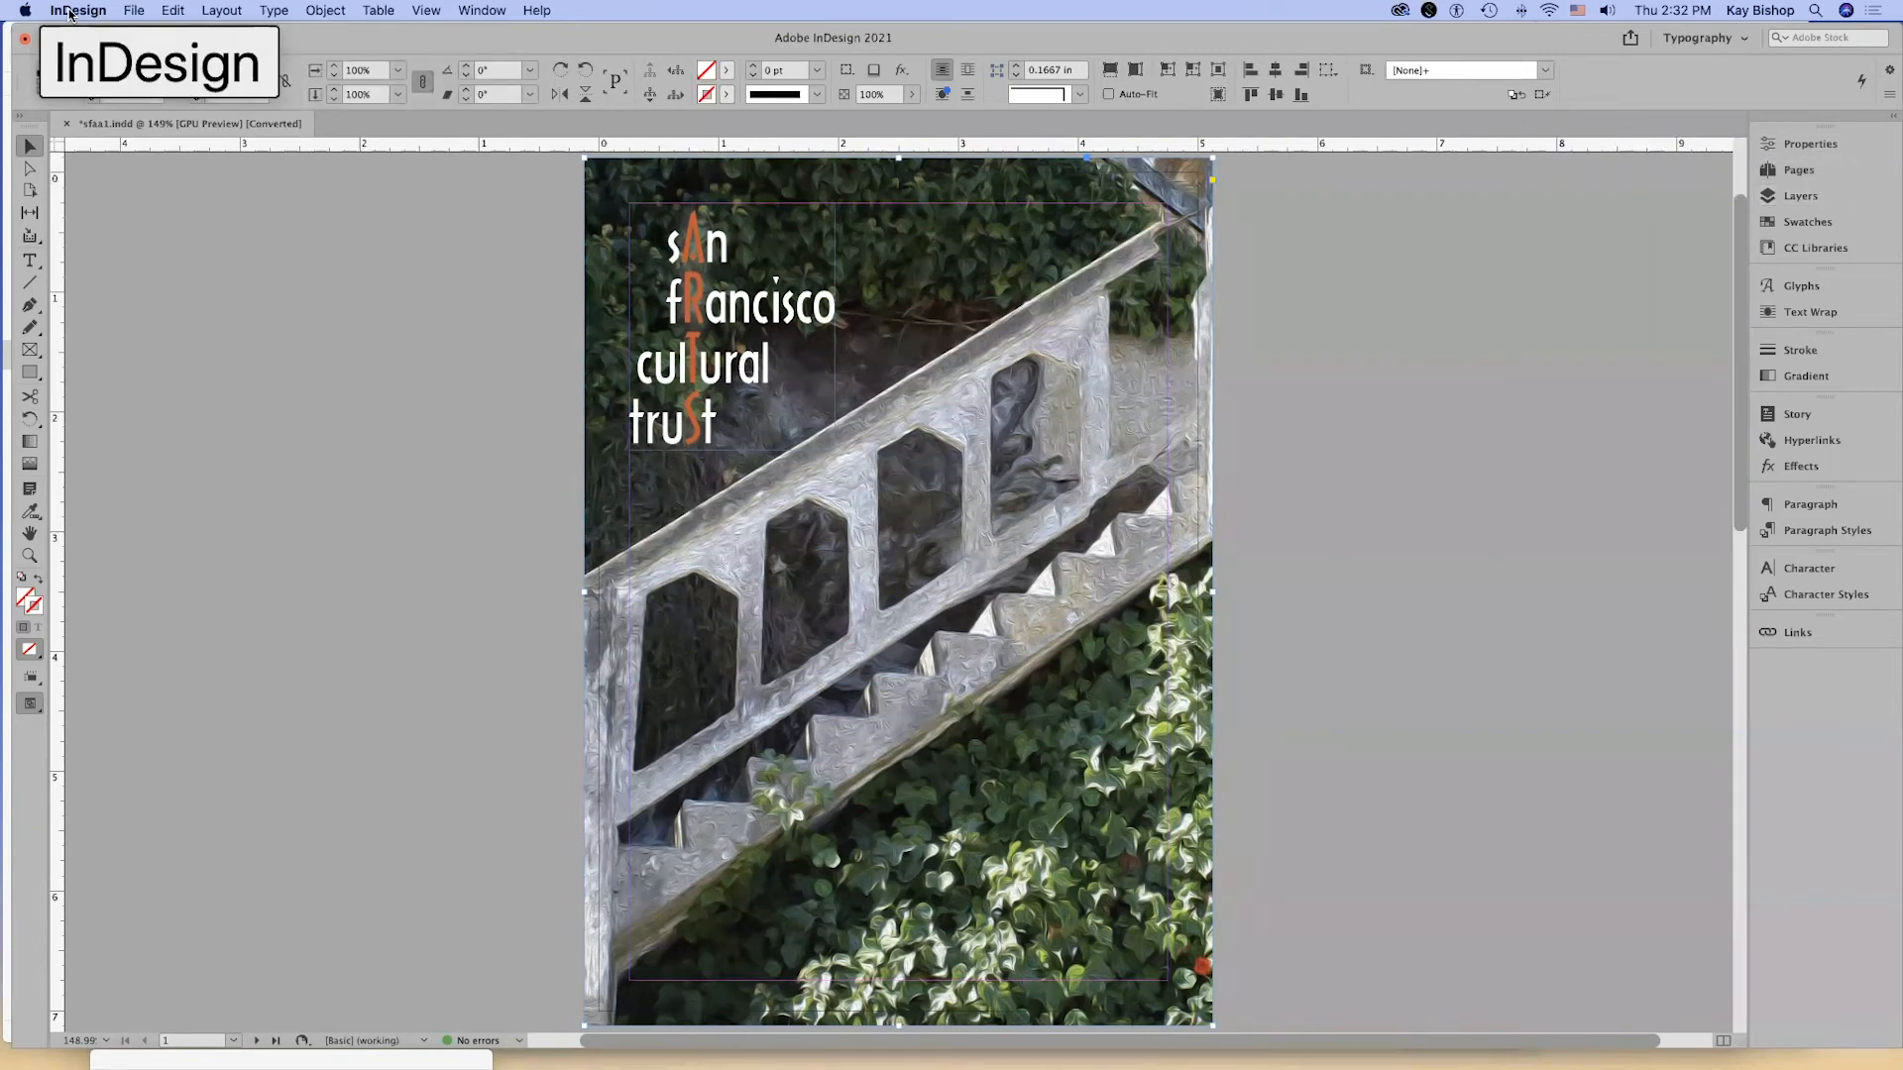
{"action": "mouse_move", "coordinate": [100, 52]}
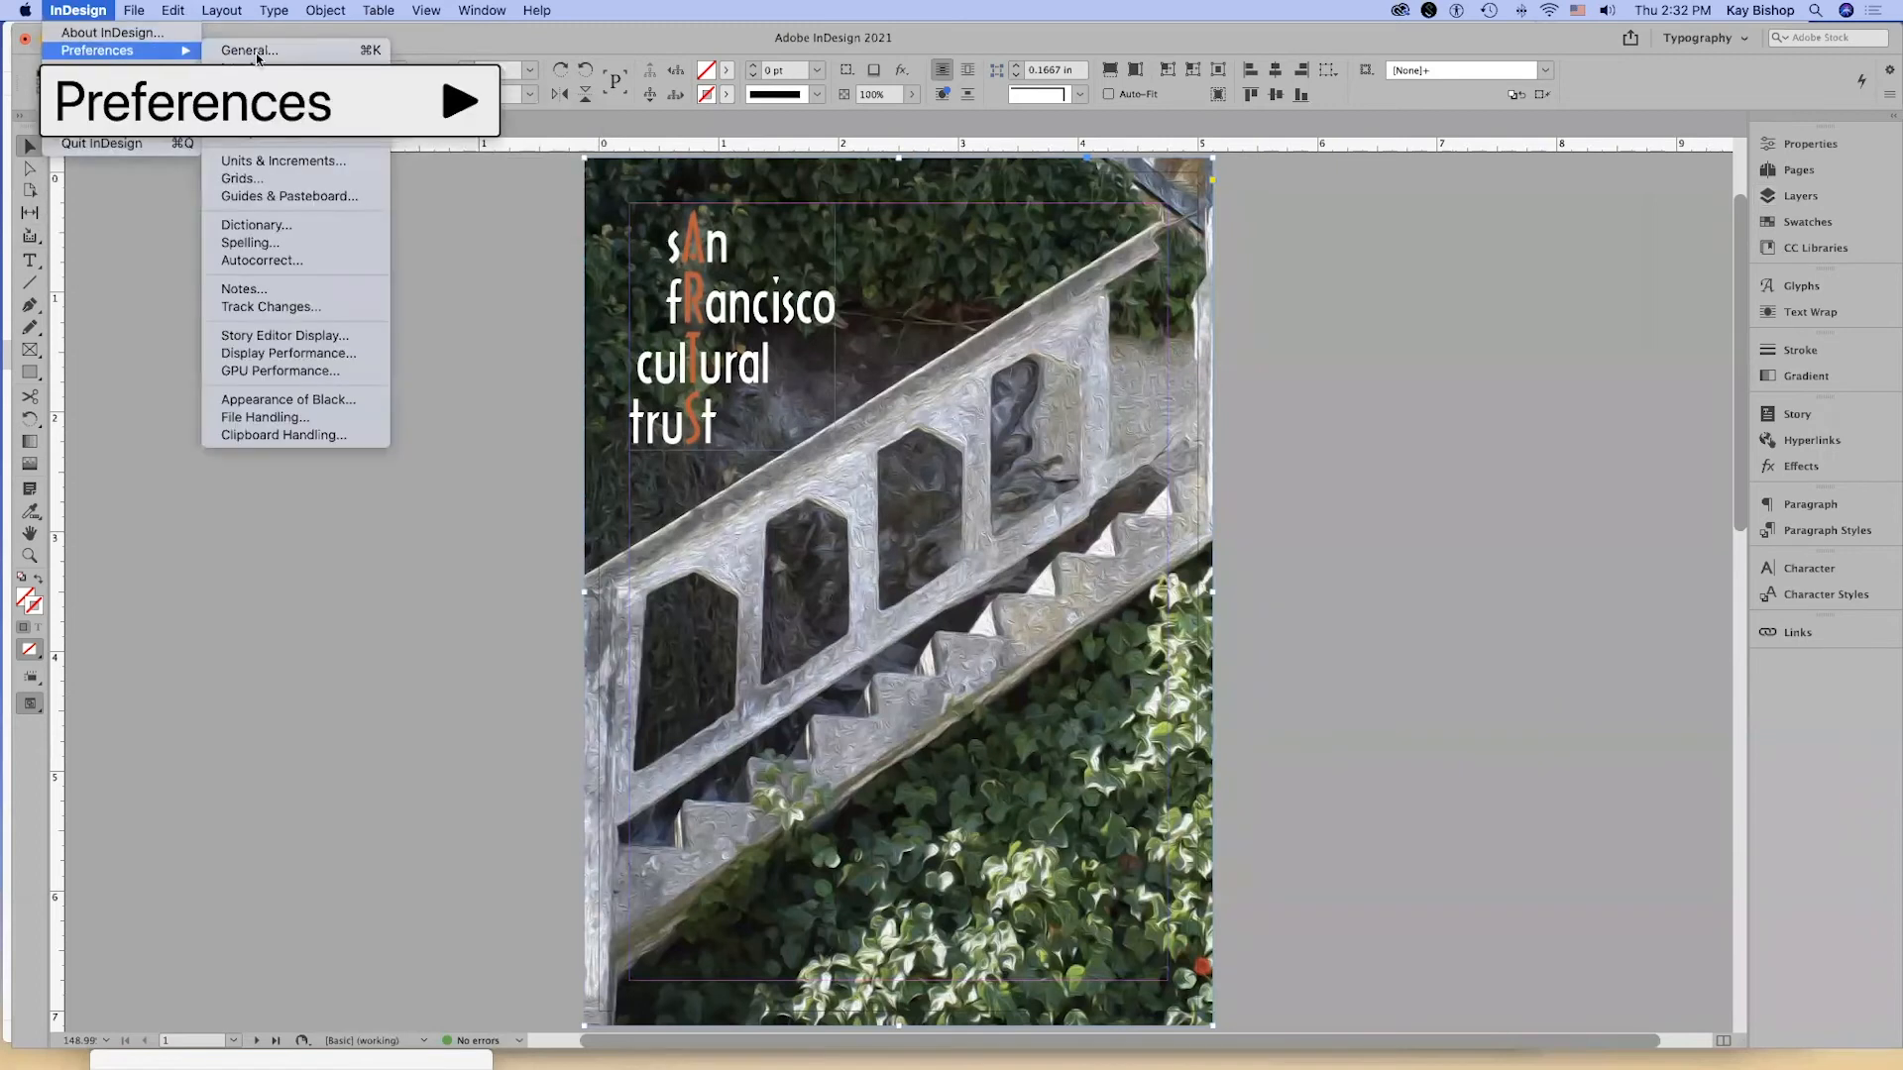
{"action": "left_click", "coordinate": [270, 67]}
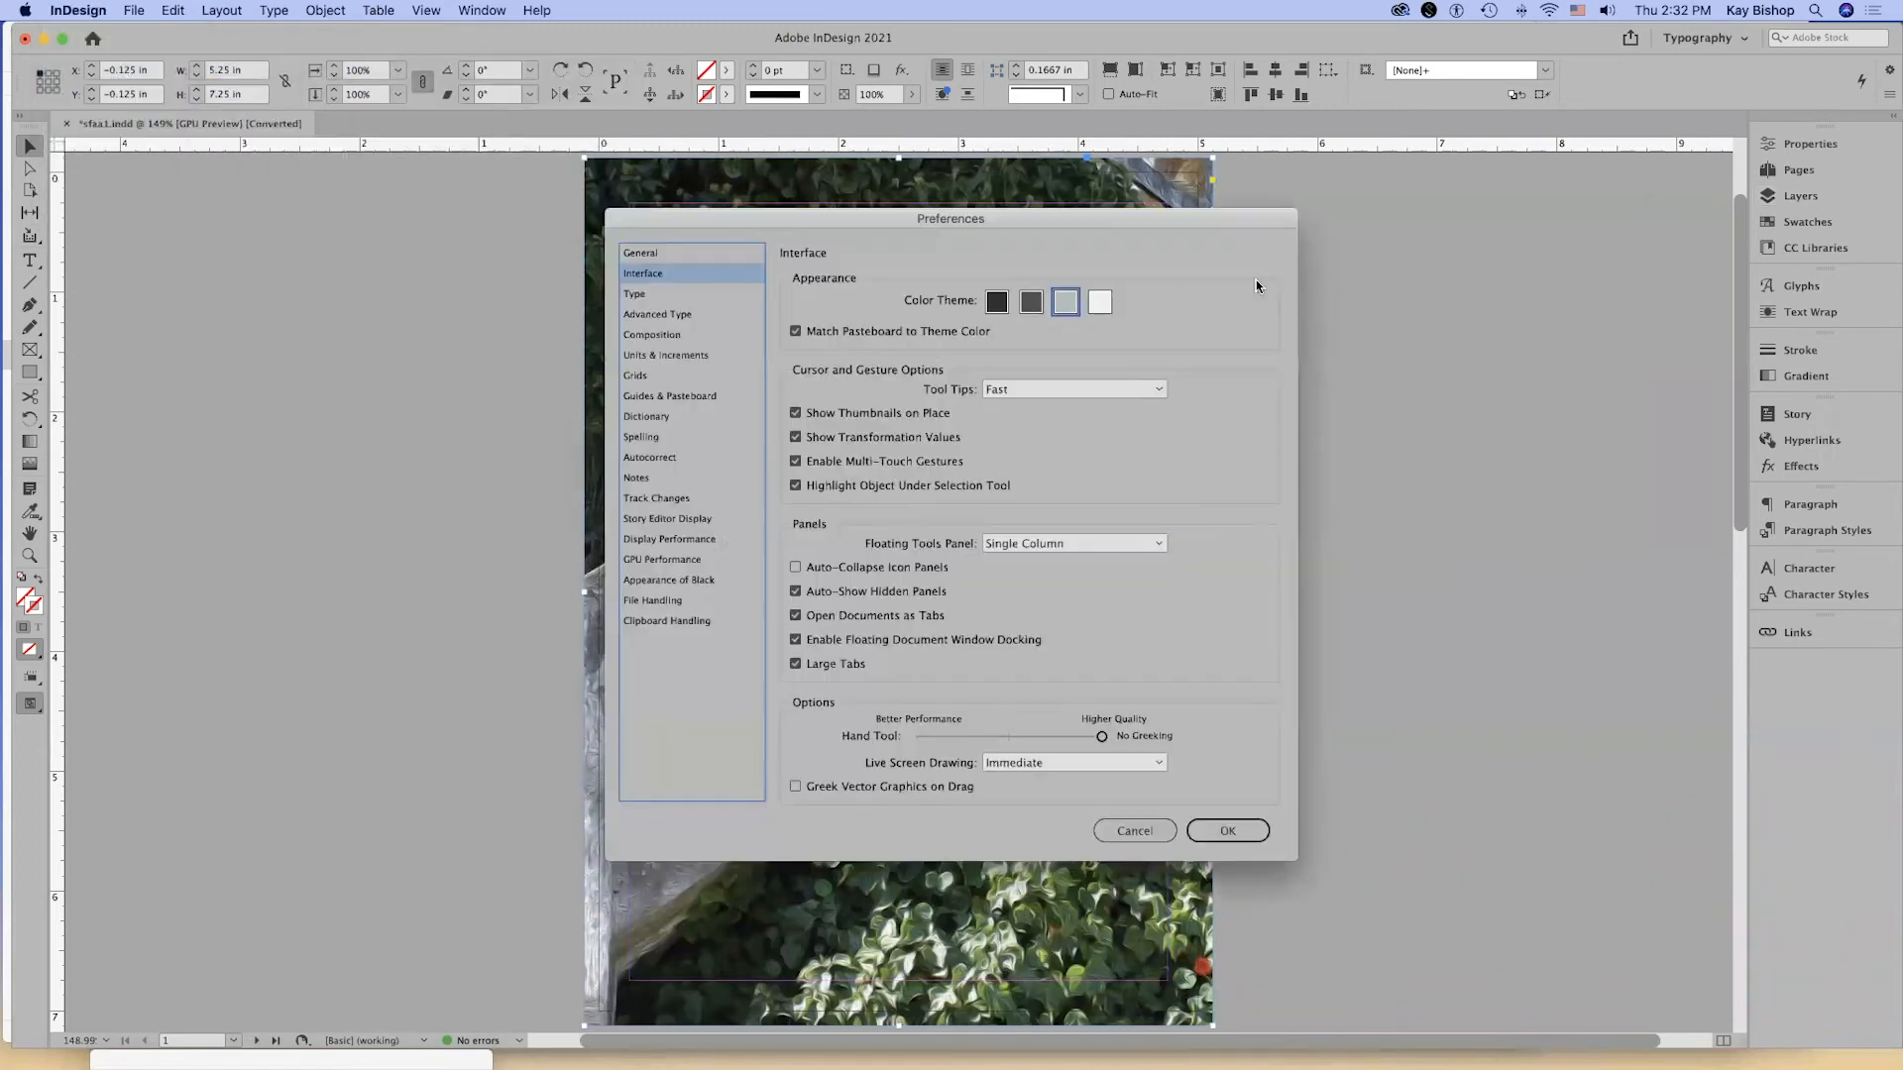
{"action": "left_click", "coordinate": [795, 566]}
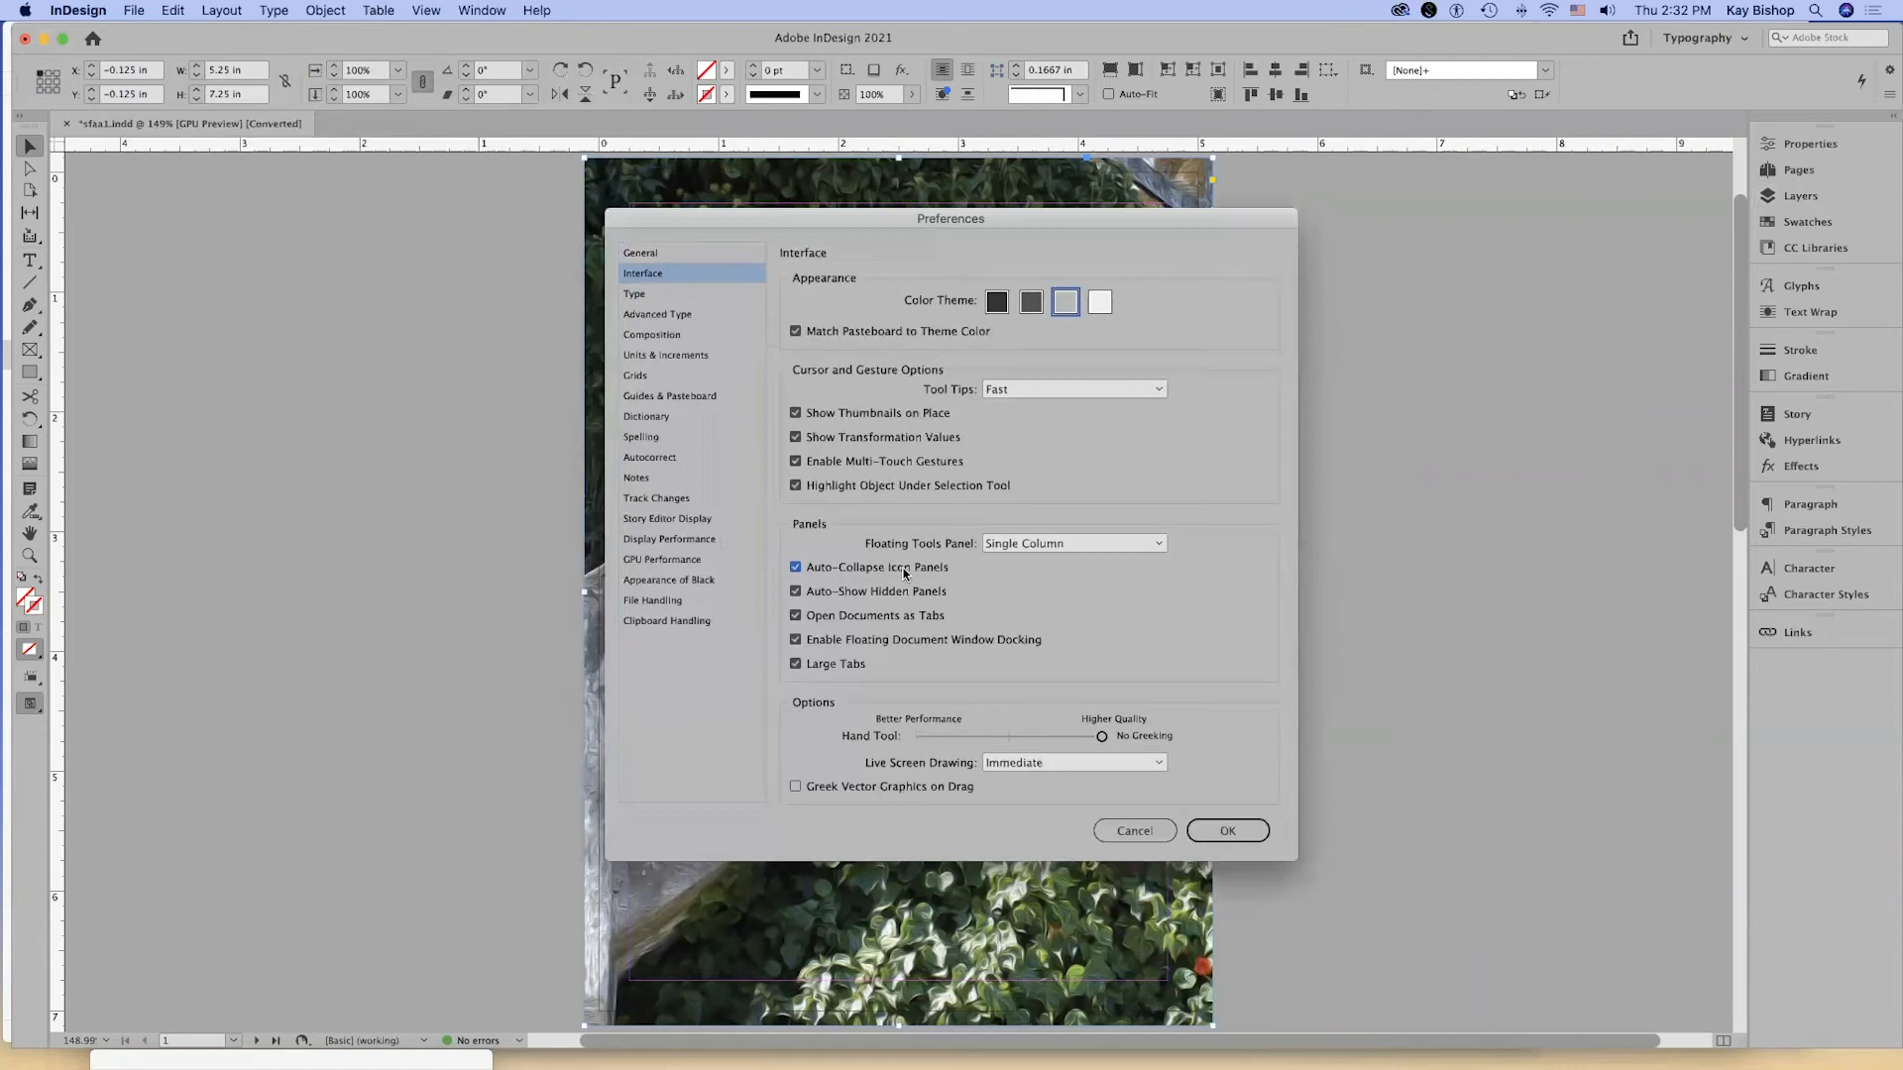
{"action": "left_click", "coordinate": [1227, 831]}
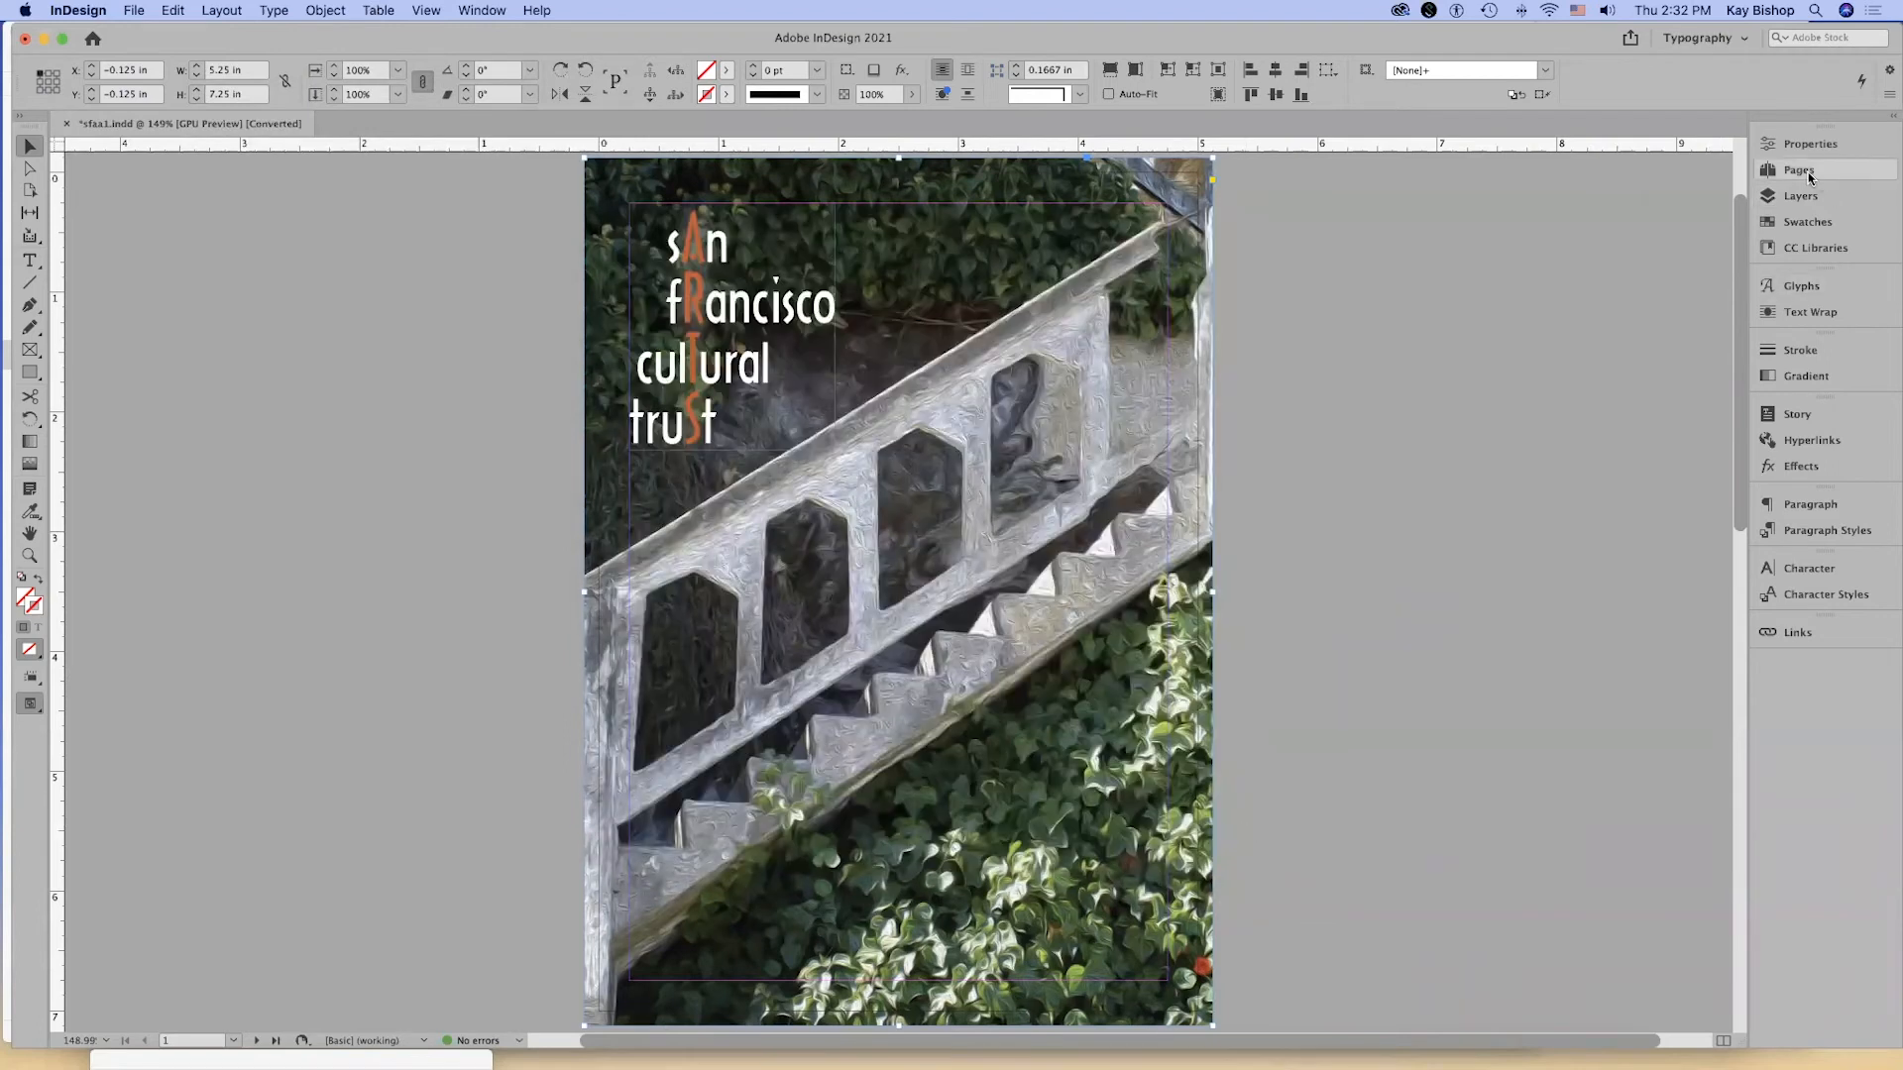
{"action": "left_click", "coordinate": [1806, 172]}
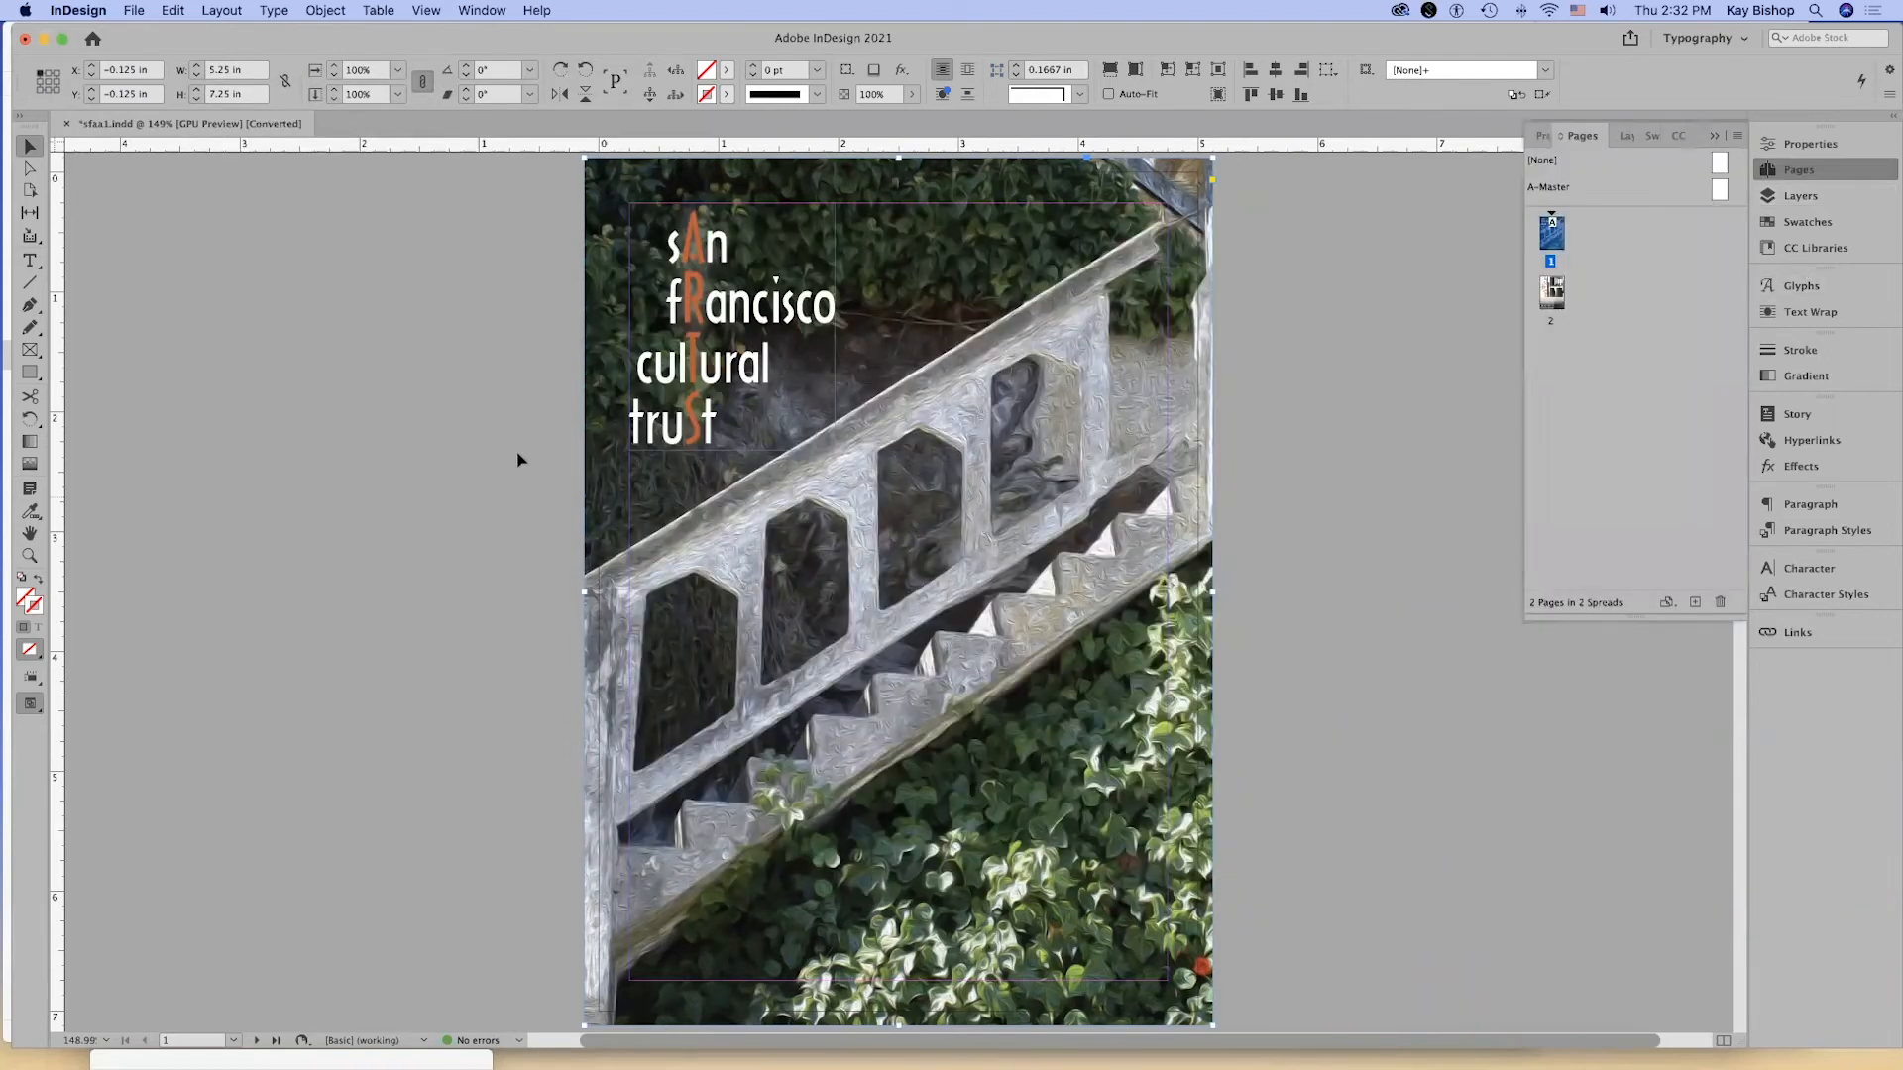
{"action": "left_click", "coordinate": [461, 442]}
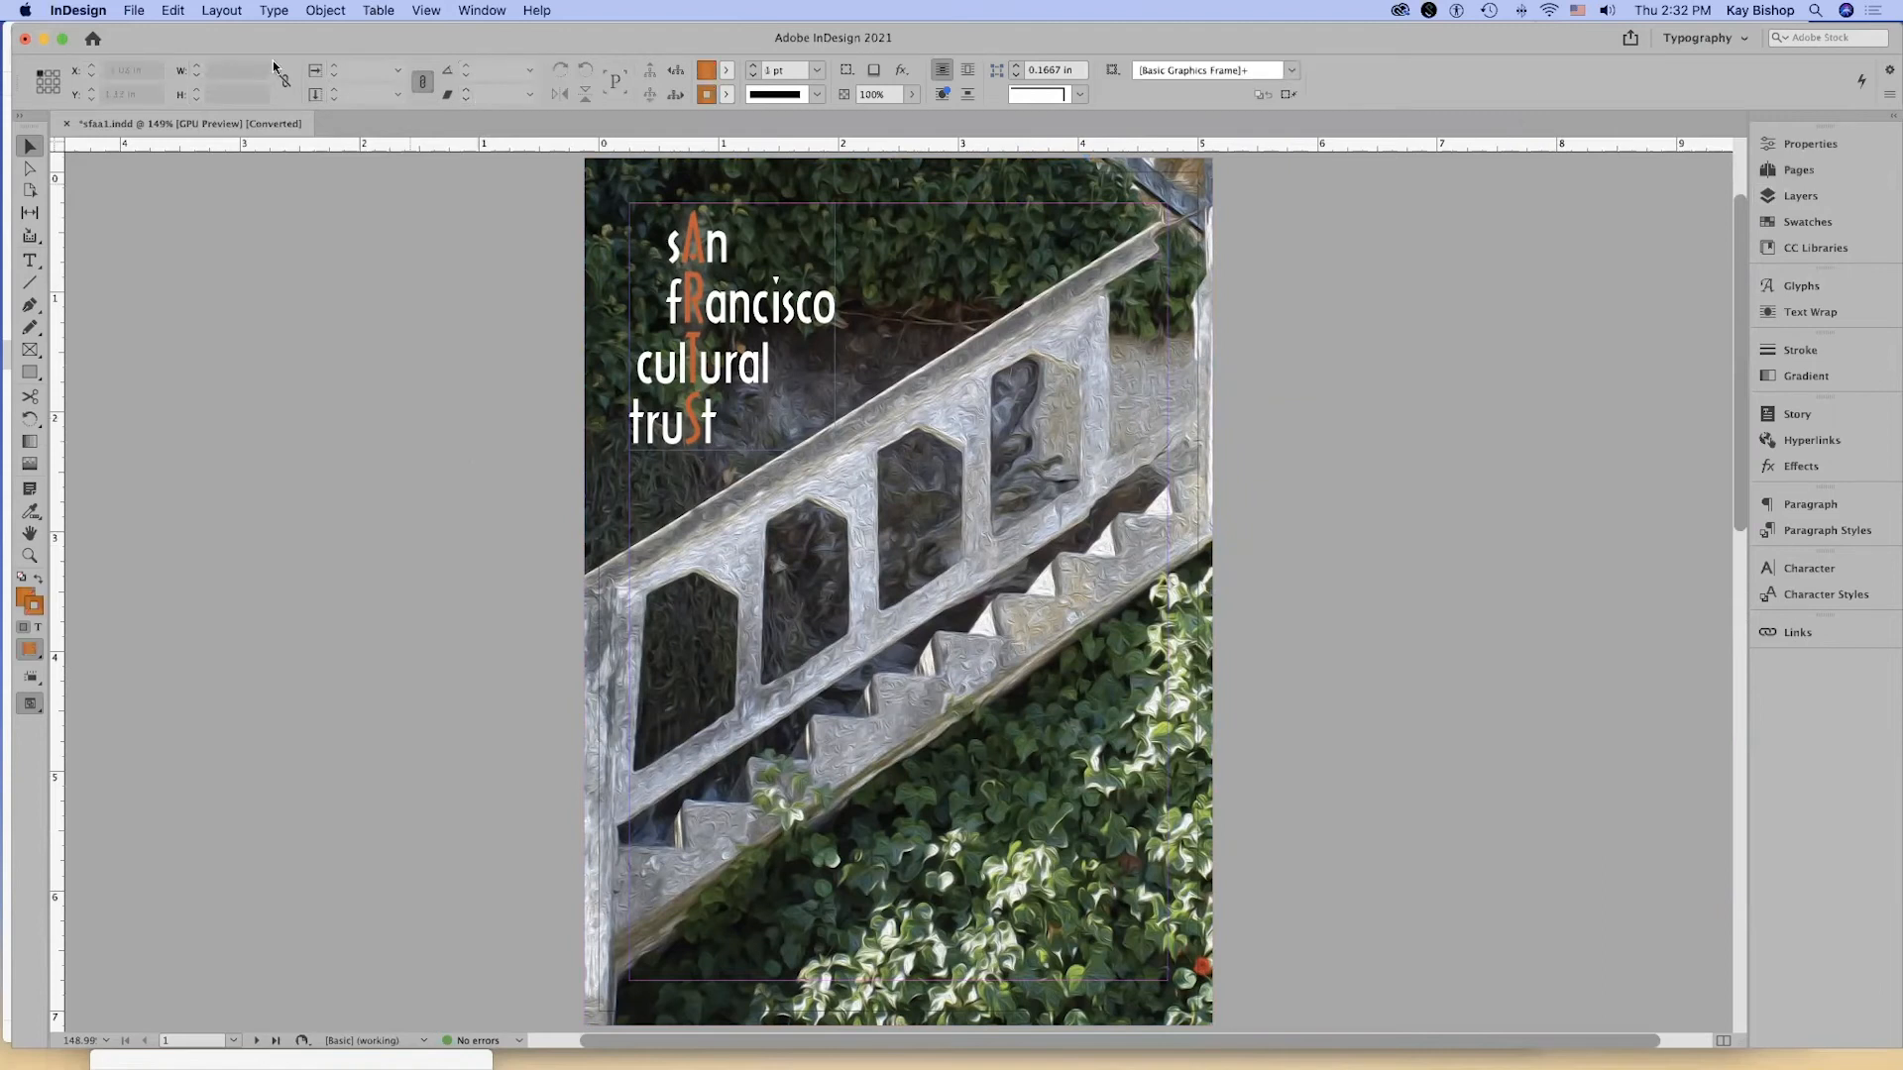
Turn off Auto-Collapse Icon Panels in the Interface preferences.
{"action": "left_click", "coordinate": [78, 11]}
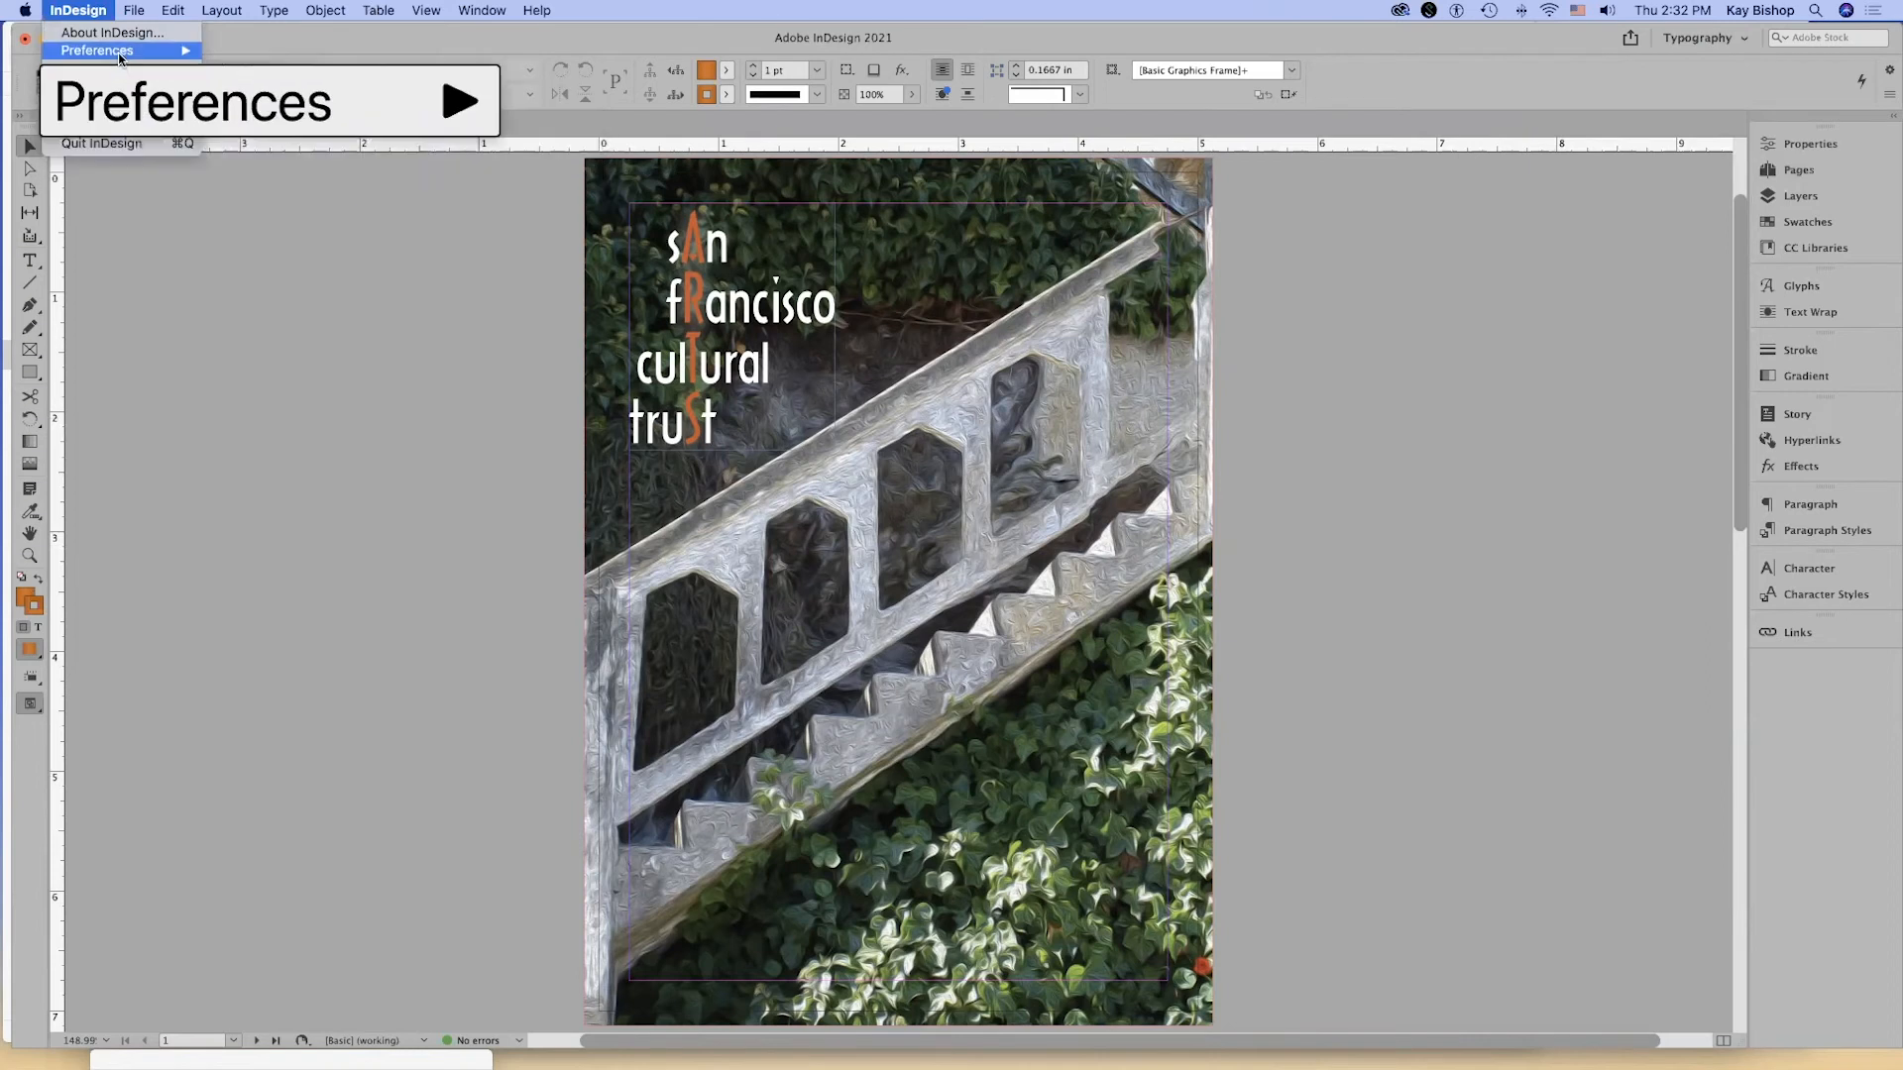
{"action": "mouse_move", "coordinate": [97, 50]}
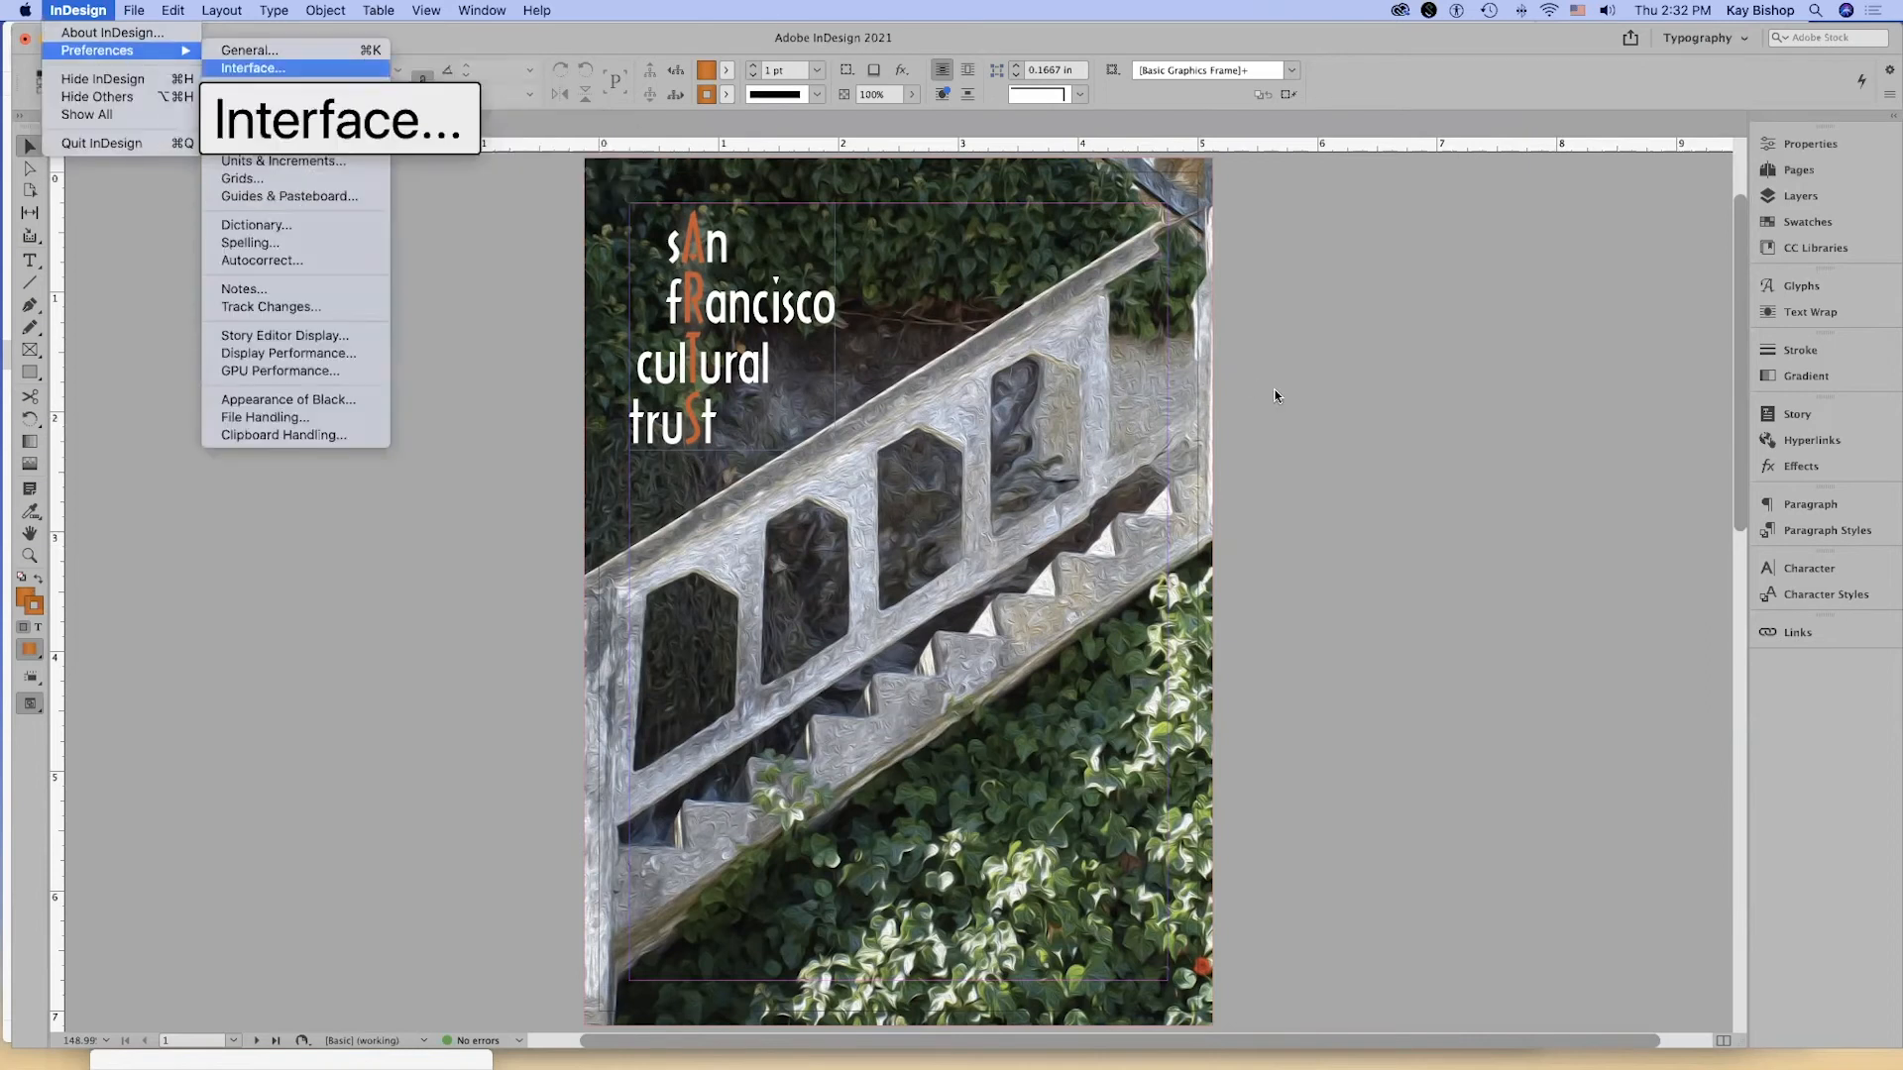
{"action": "left_click", "coordinate": [260, 67]}
{"action": "left_click", "coordinate": [797, 568]}
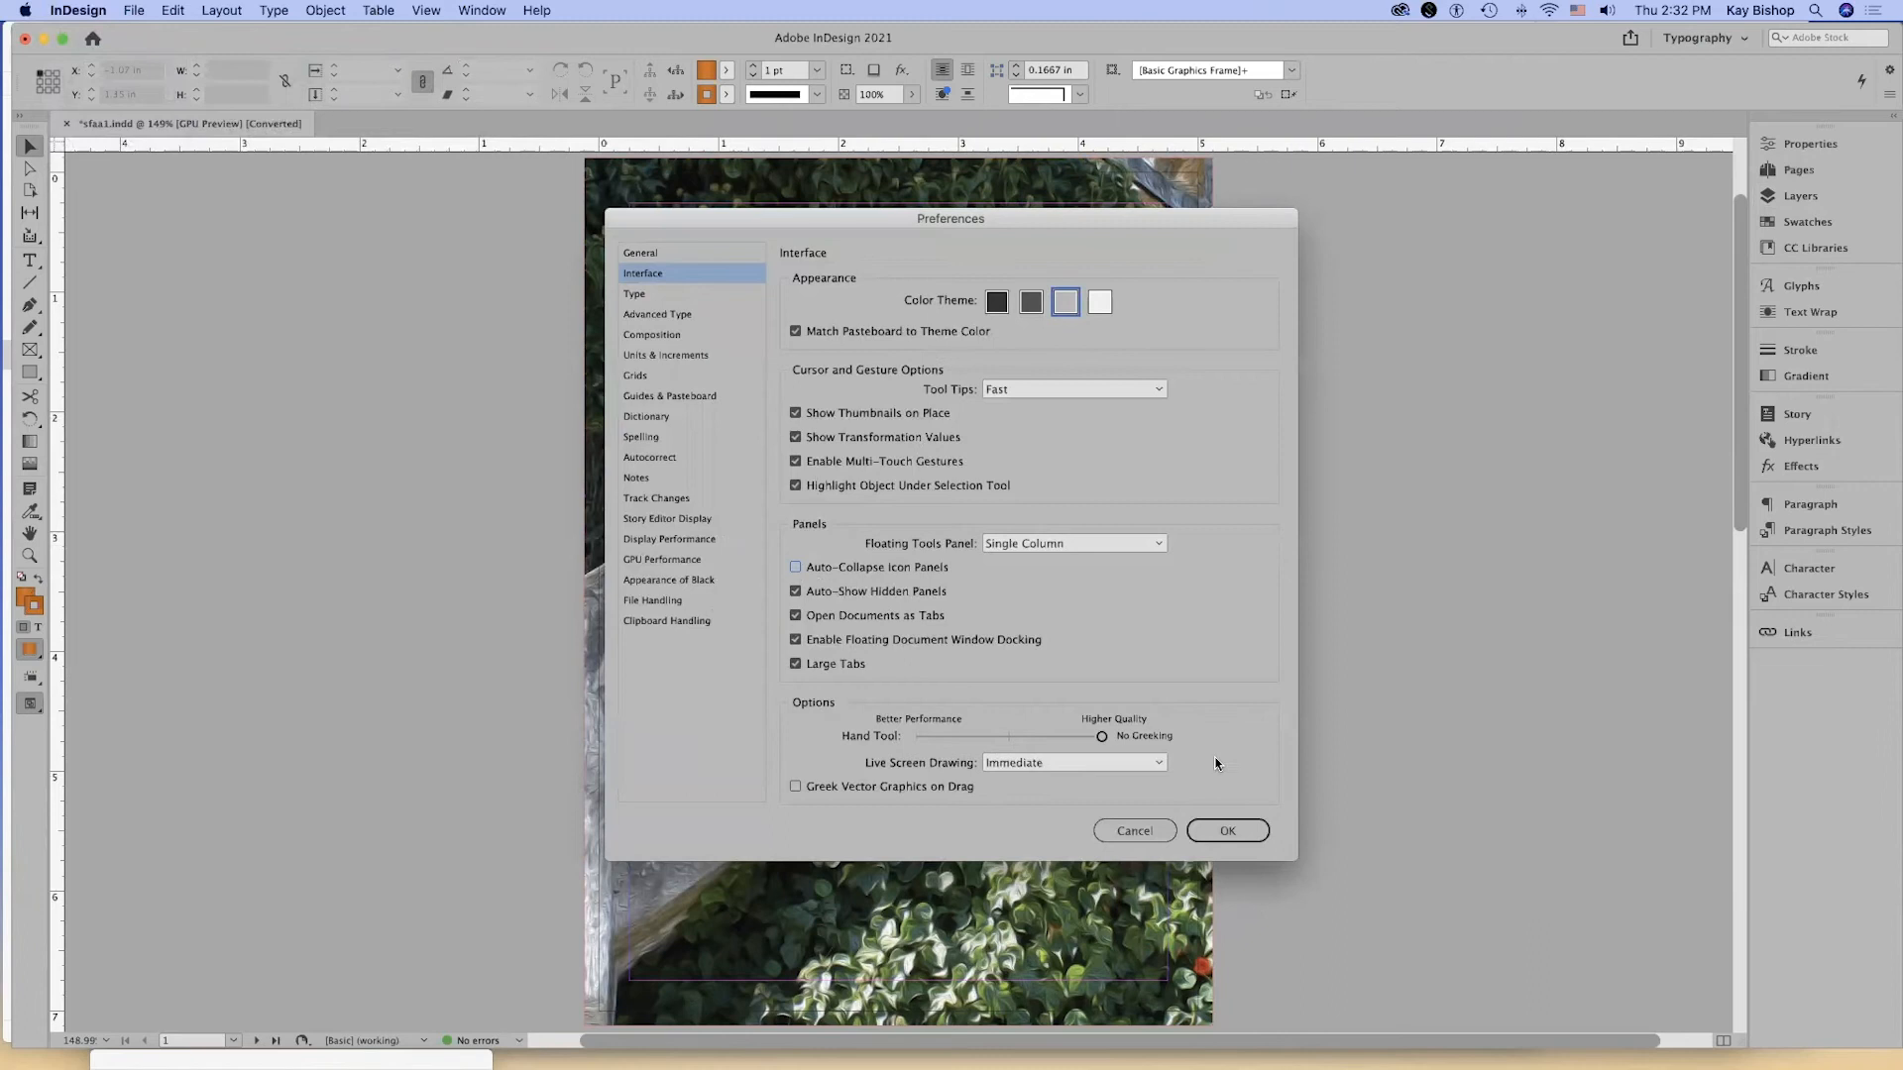
{"action": "left_click", "coordinate": [1228, 832]}
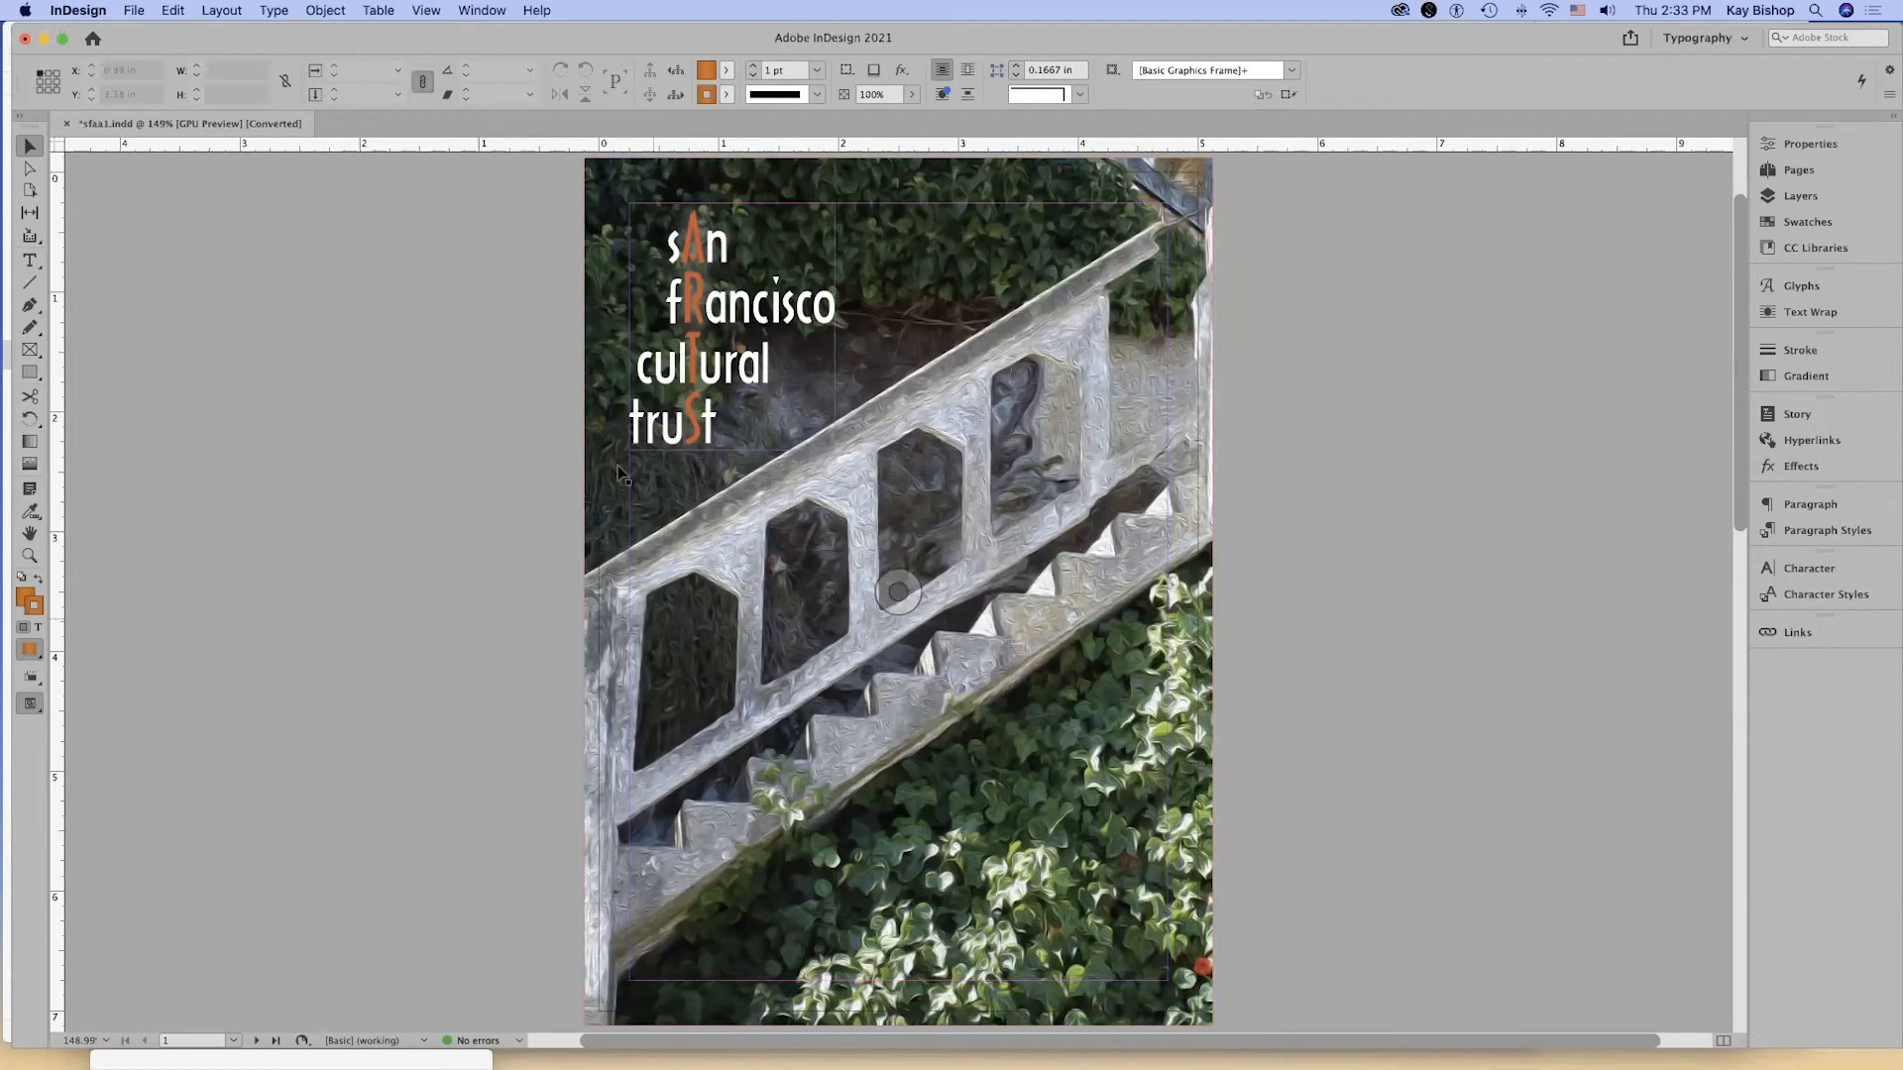
Select and deselect the staircase image, and switch the screen mode to Preview and back to Normal.
{"action": "left_click", "coordinate": [1207, 515]}
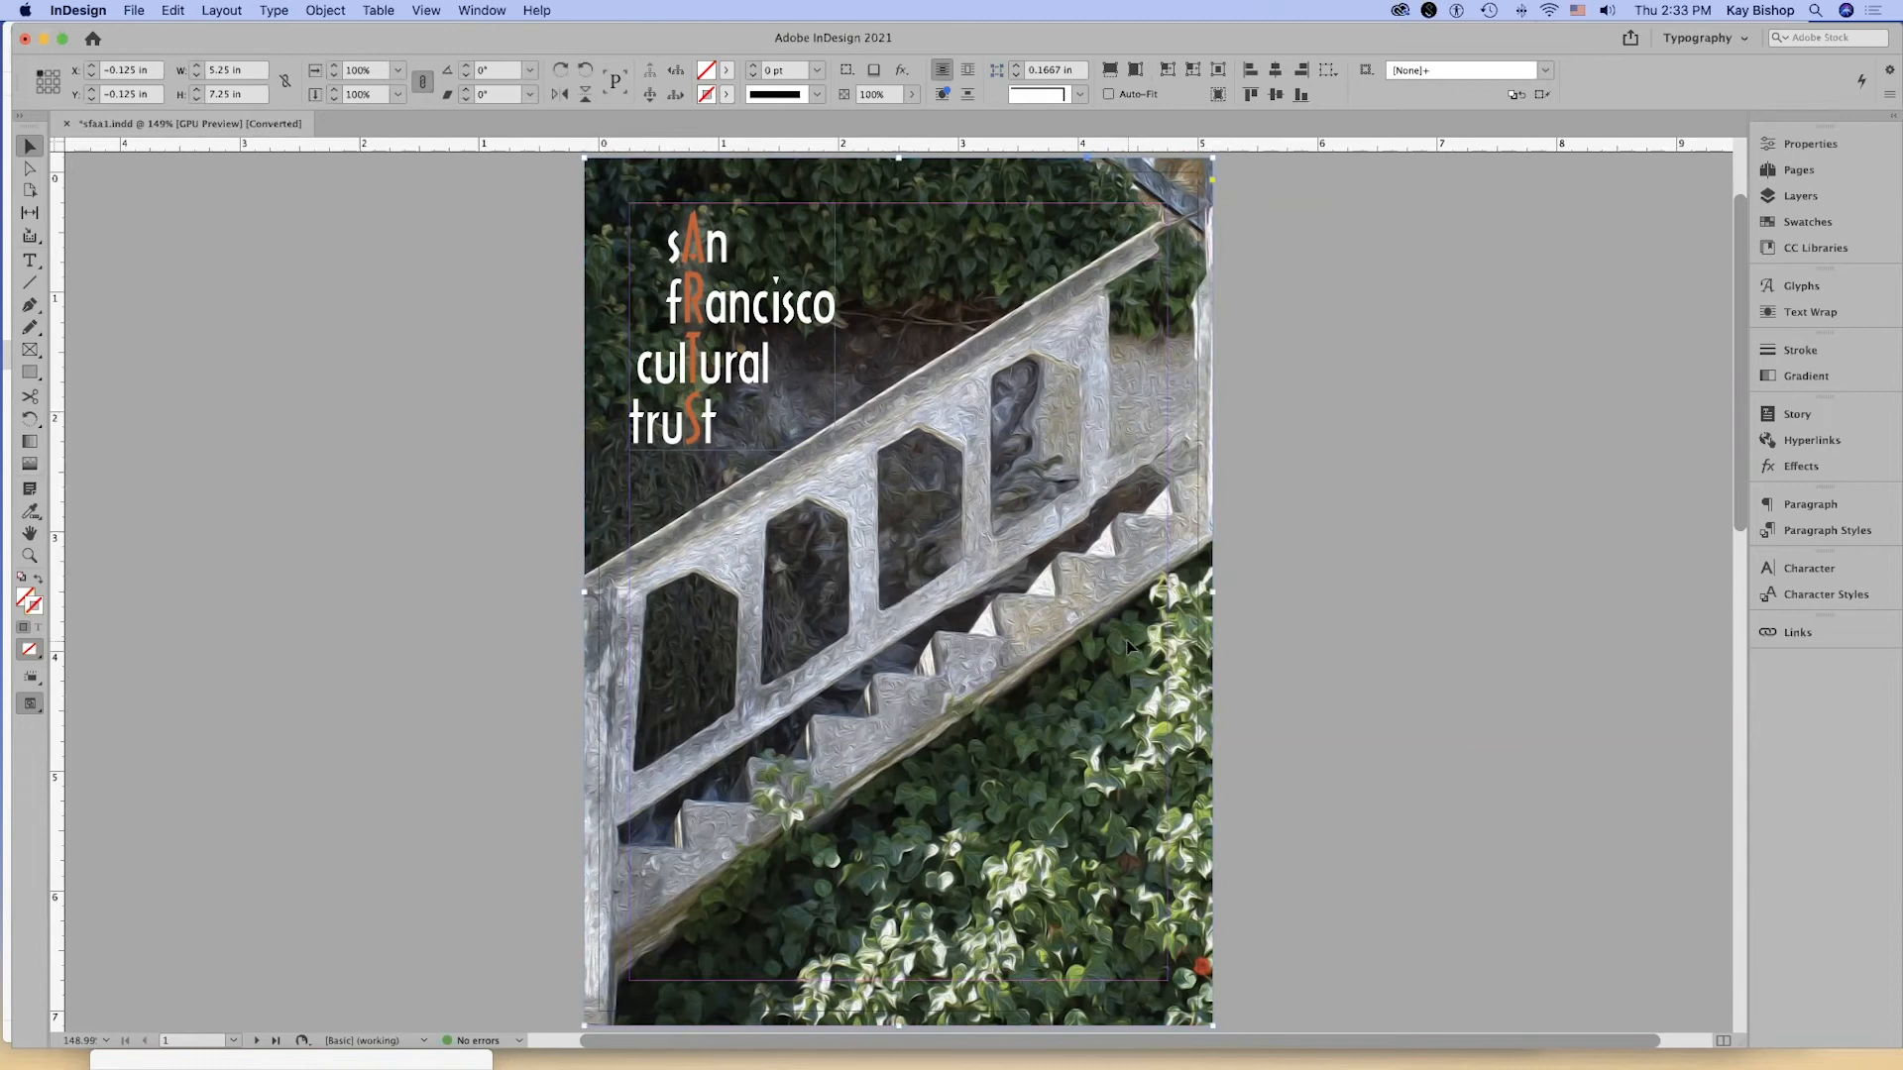
{"action": "left_click_drag", "start_coordinate": [1741, 521], "coordinate": [1710, 470]}
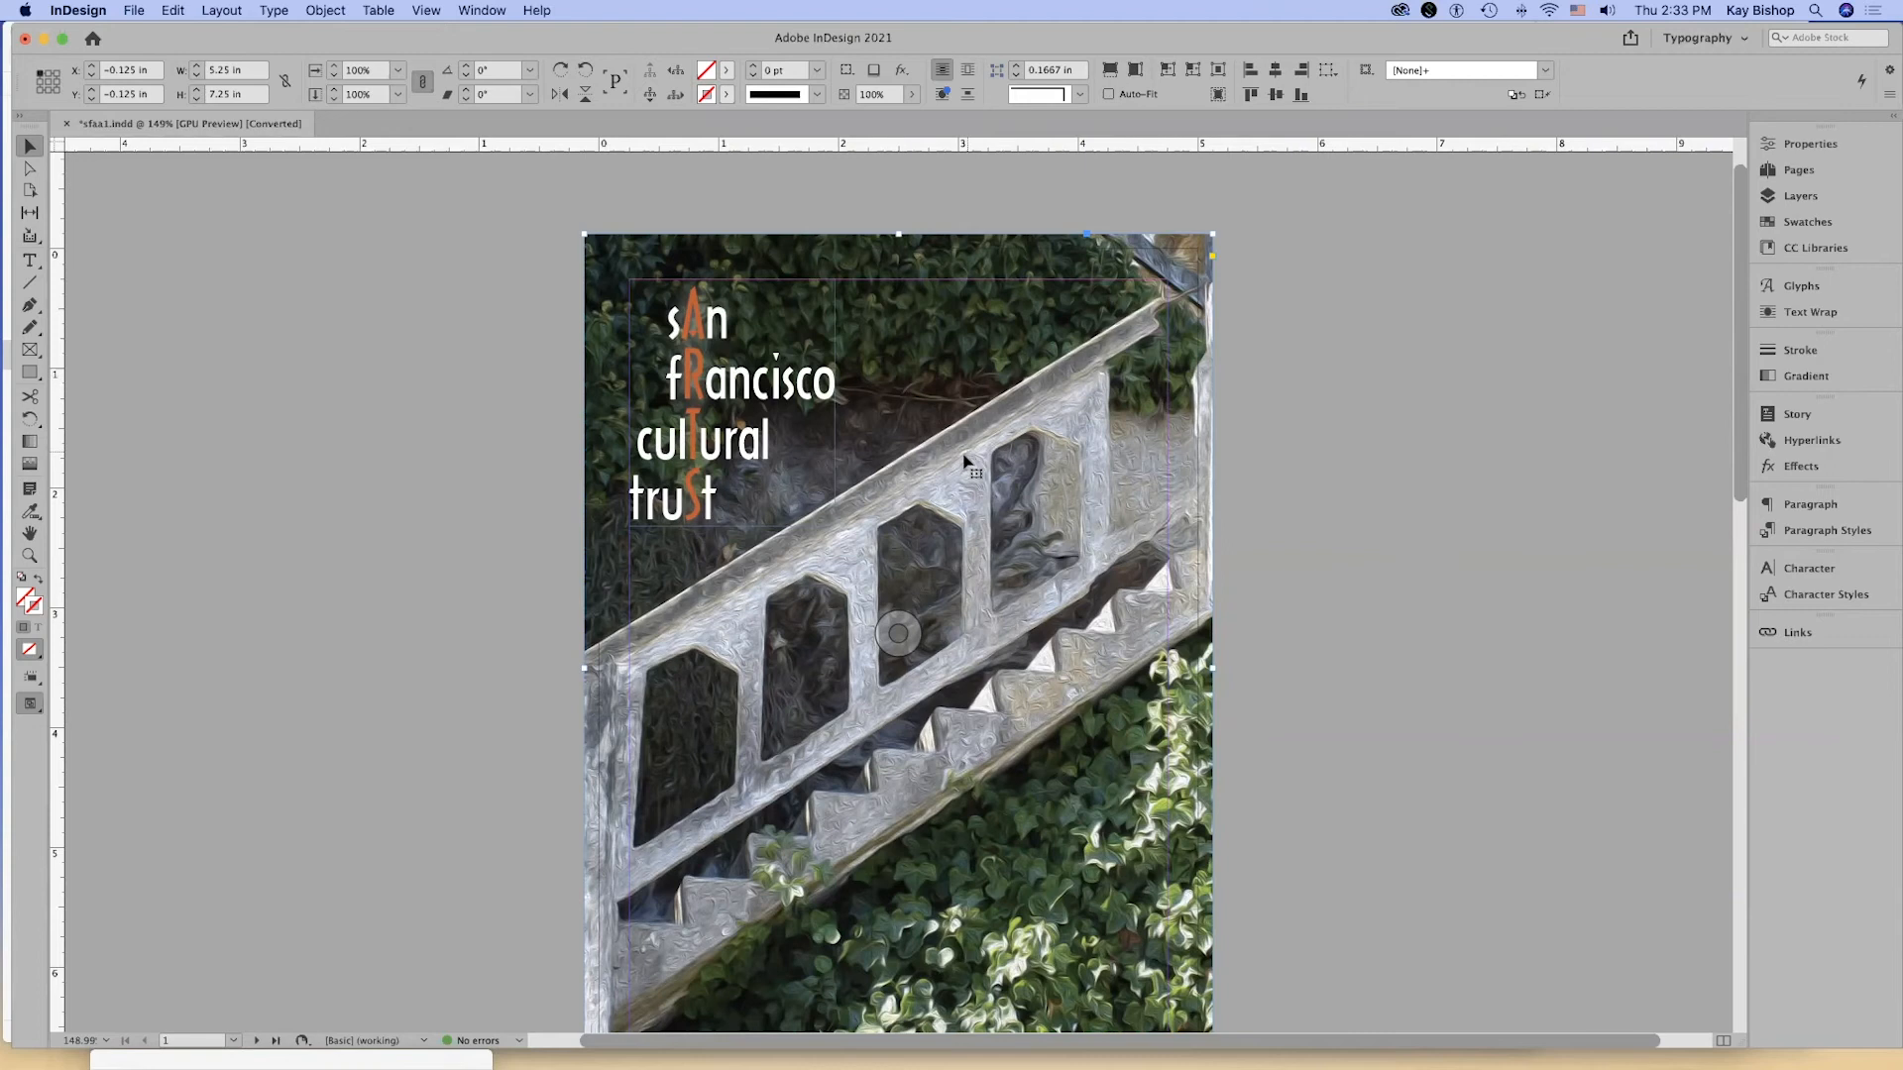
{"action": "left_click", "coordinate": [1330, 537]}
{"action": "key", "text": "w"}
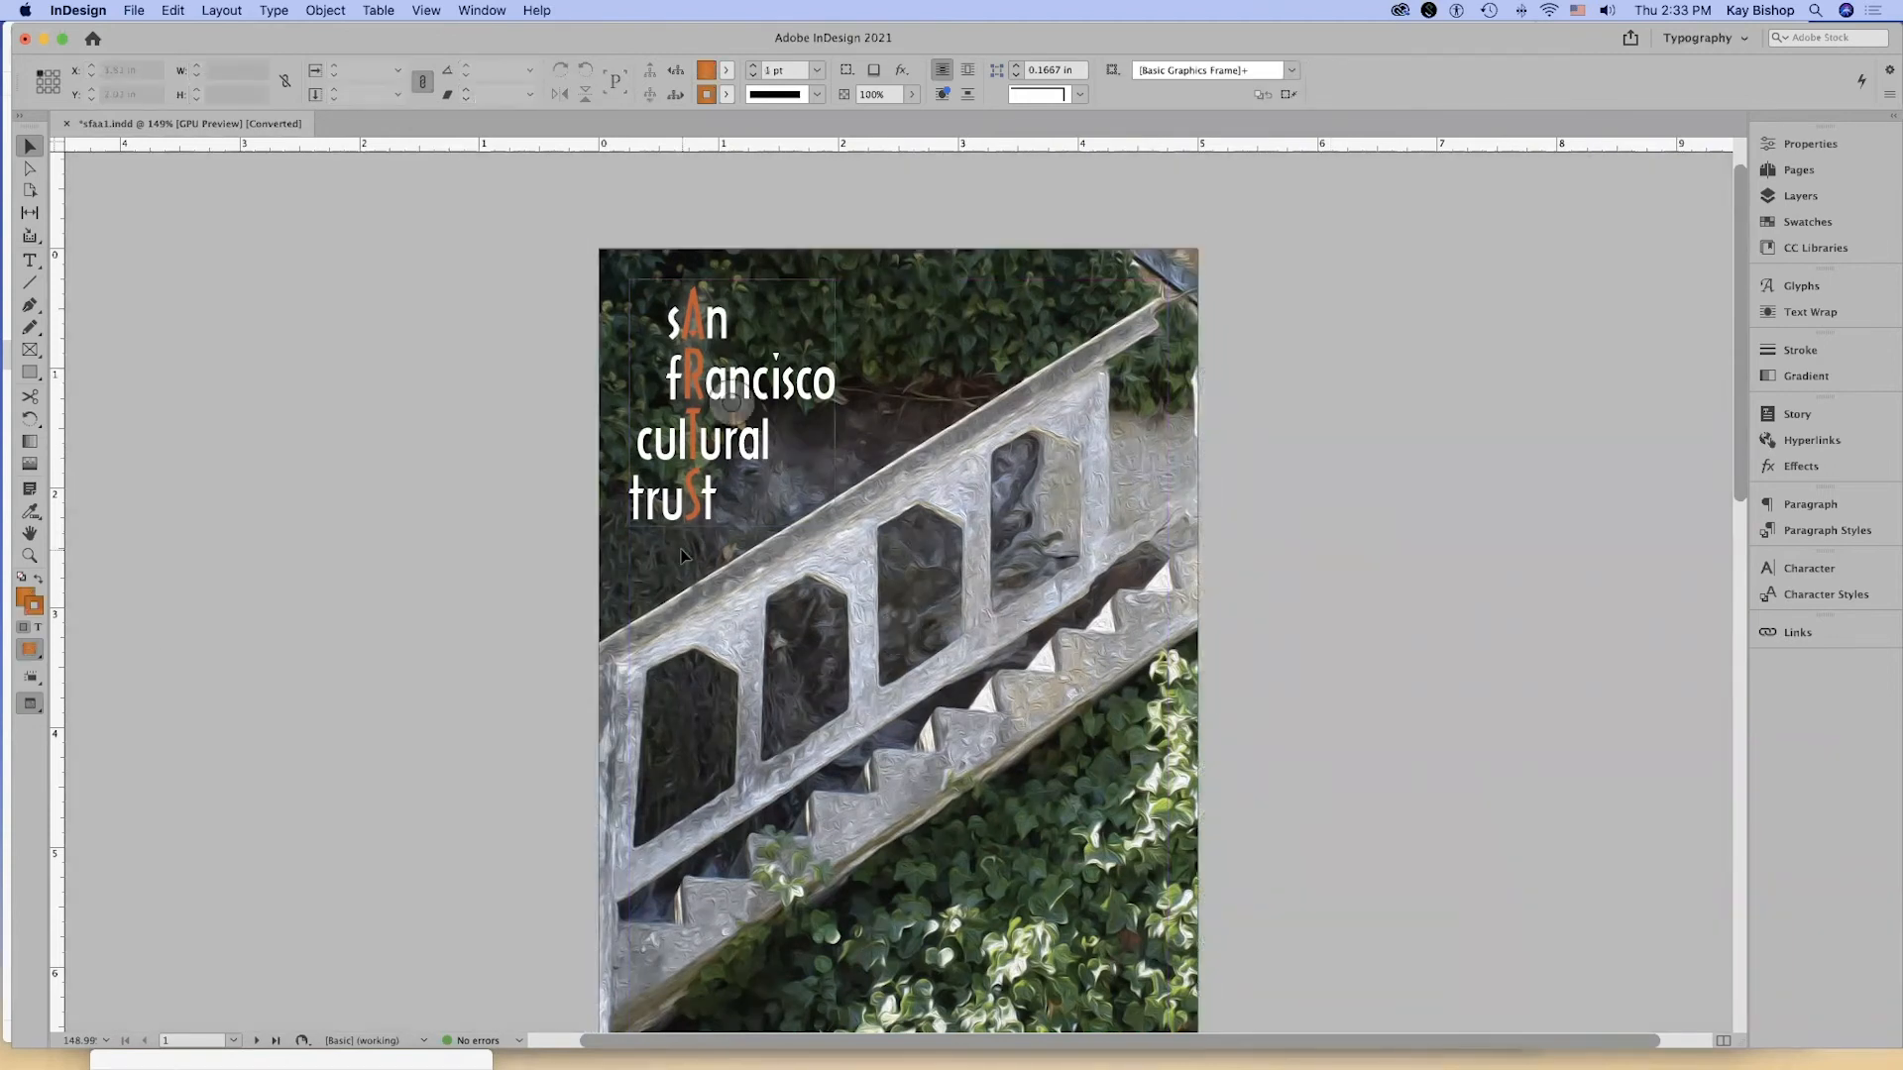
{"action": "left_click", "coordinate": [32, 708]}
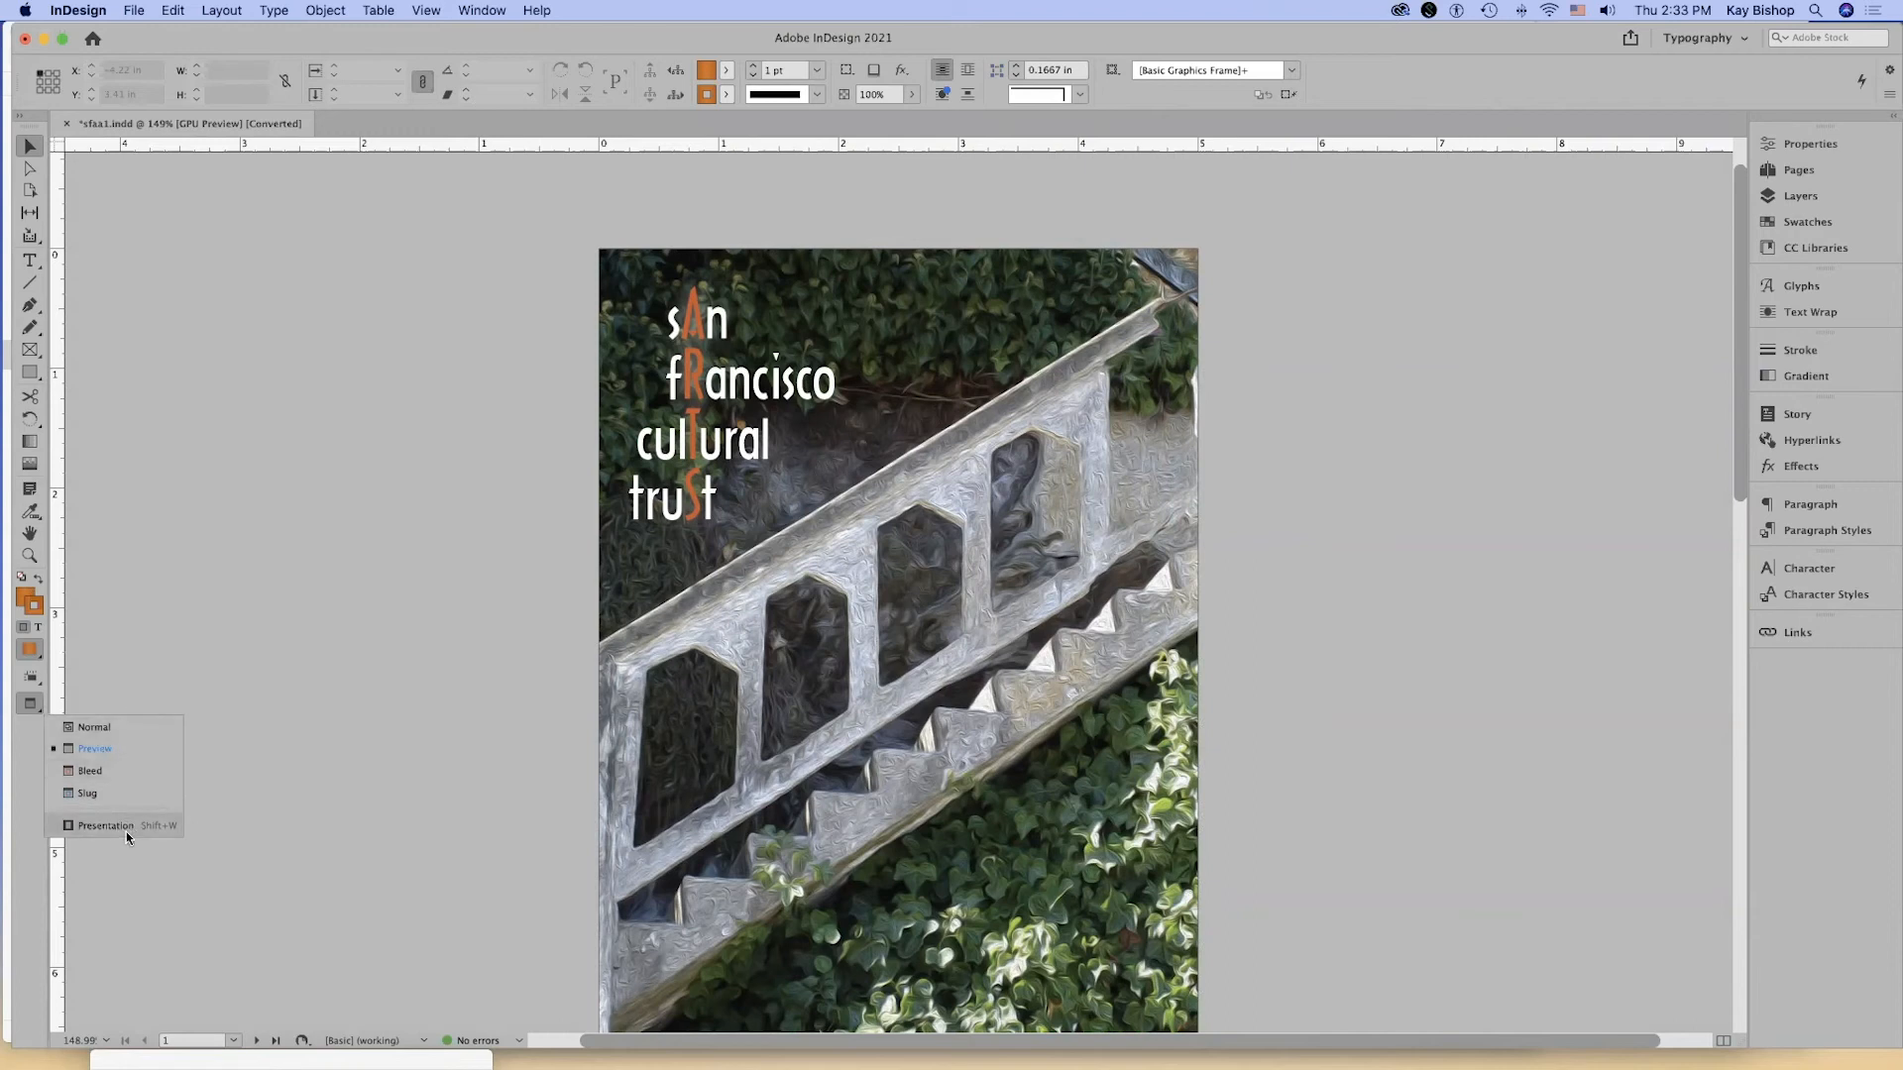
{"action": "left_click", "coordinate": [95, 727]}
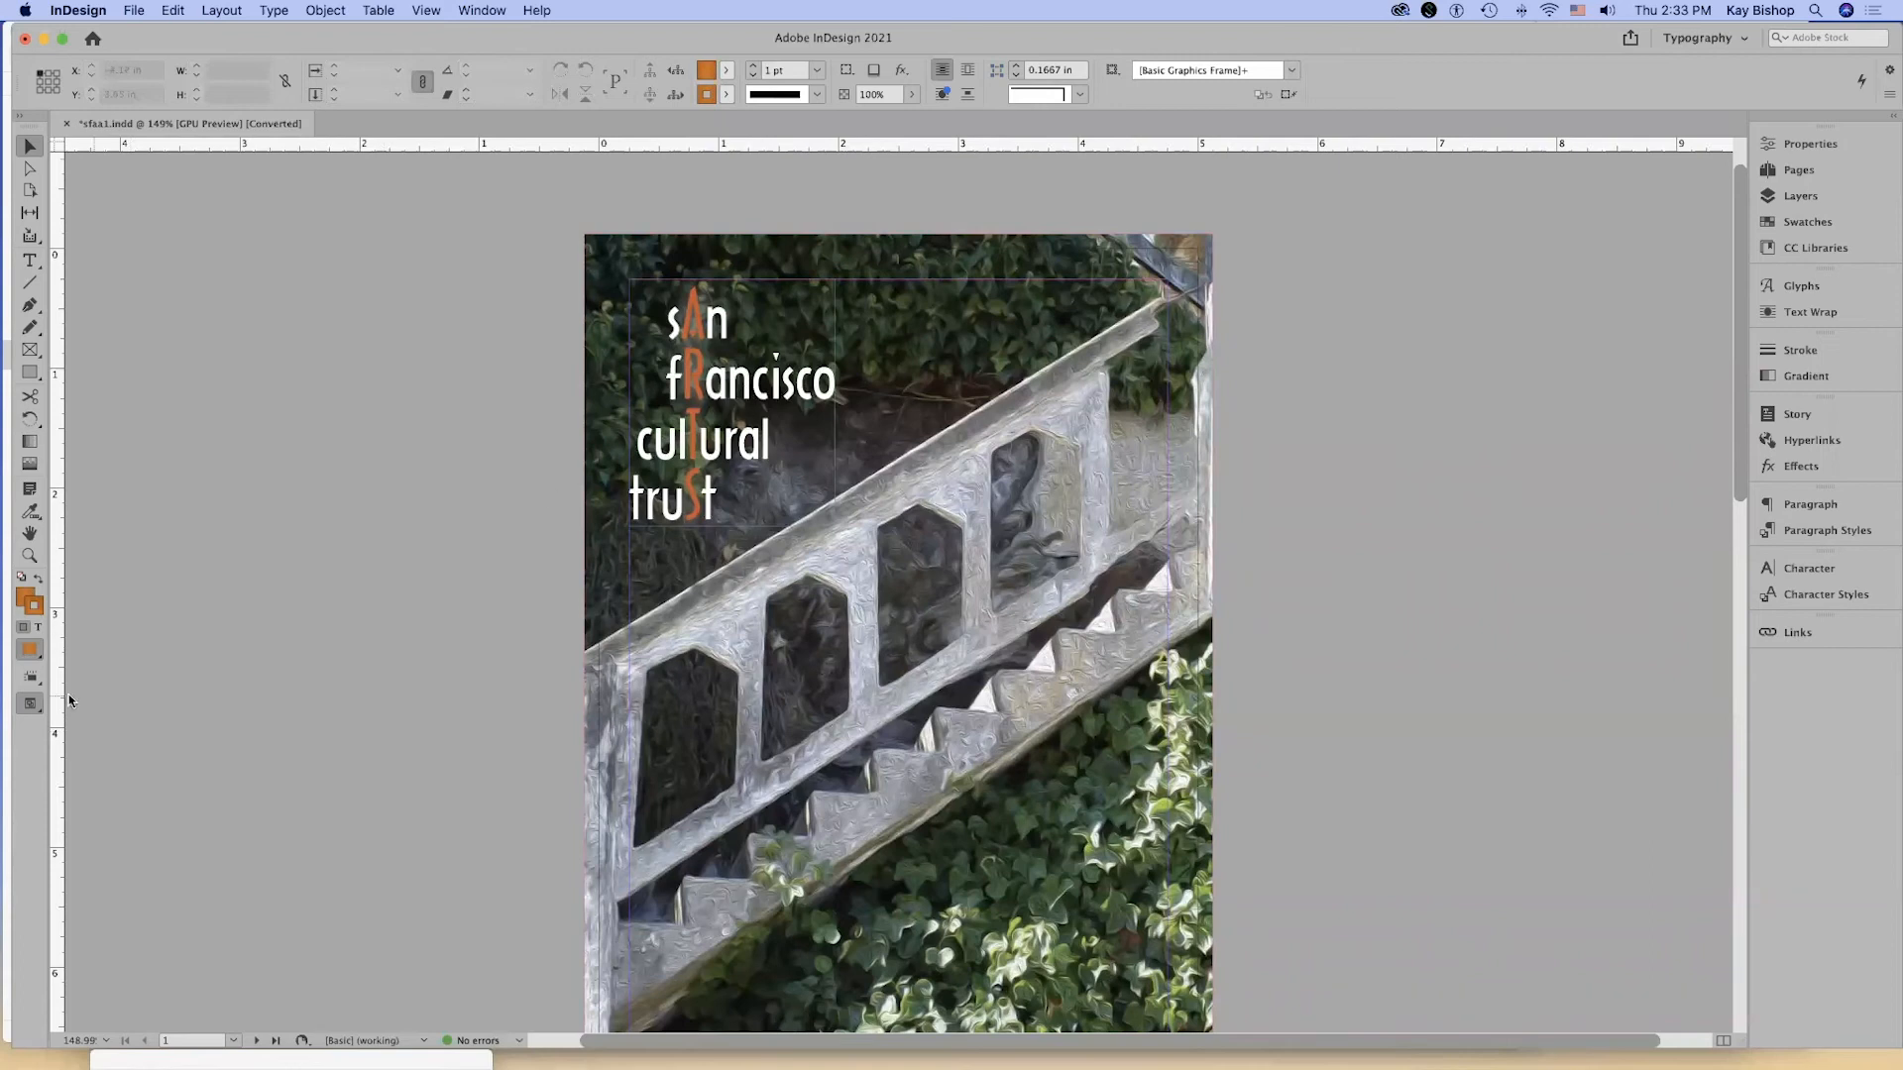
Switch the screen mode to Preview and on to Bleed.
{"action": "left_click", "coordinate": [36, 710]}
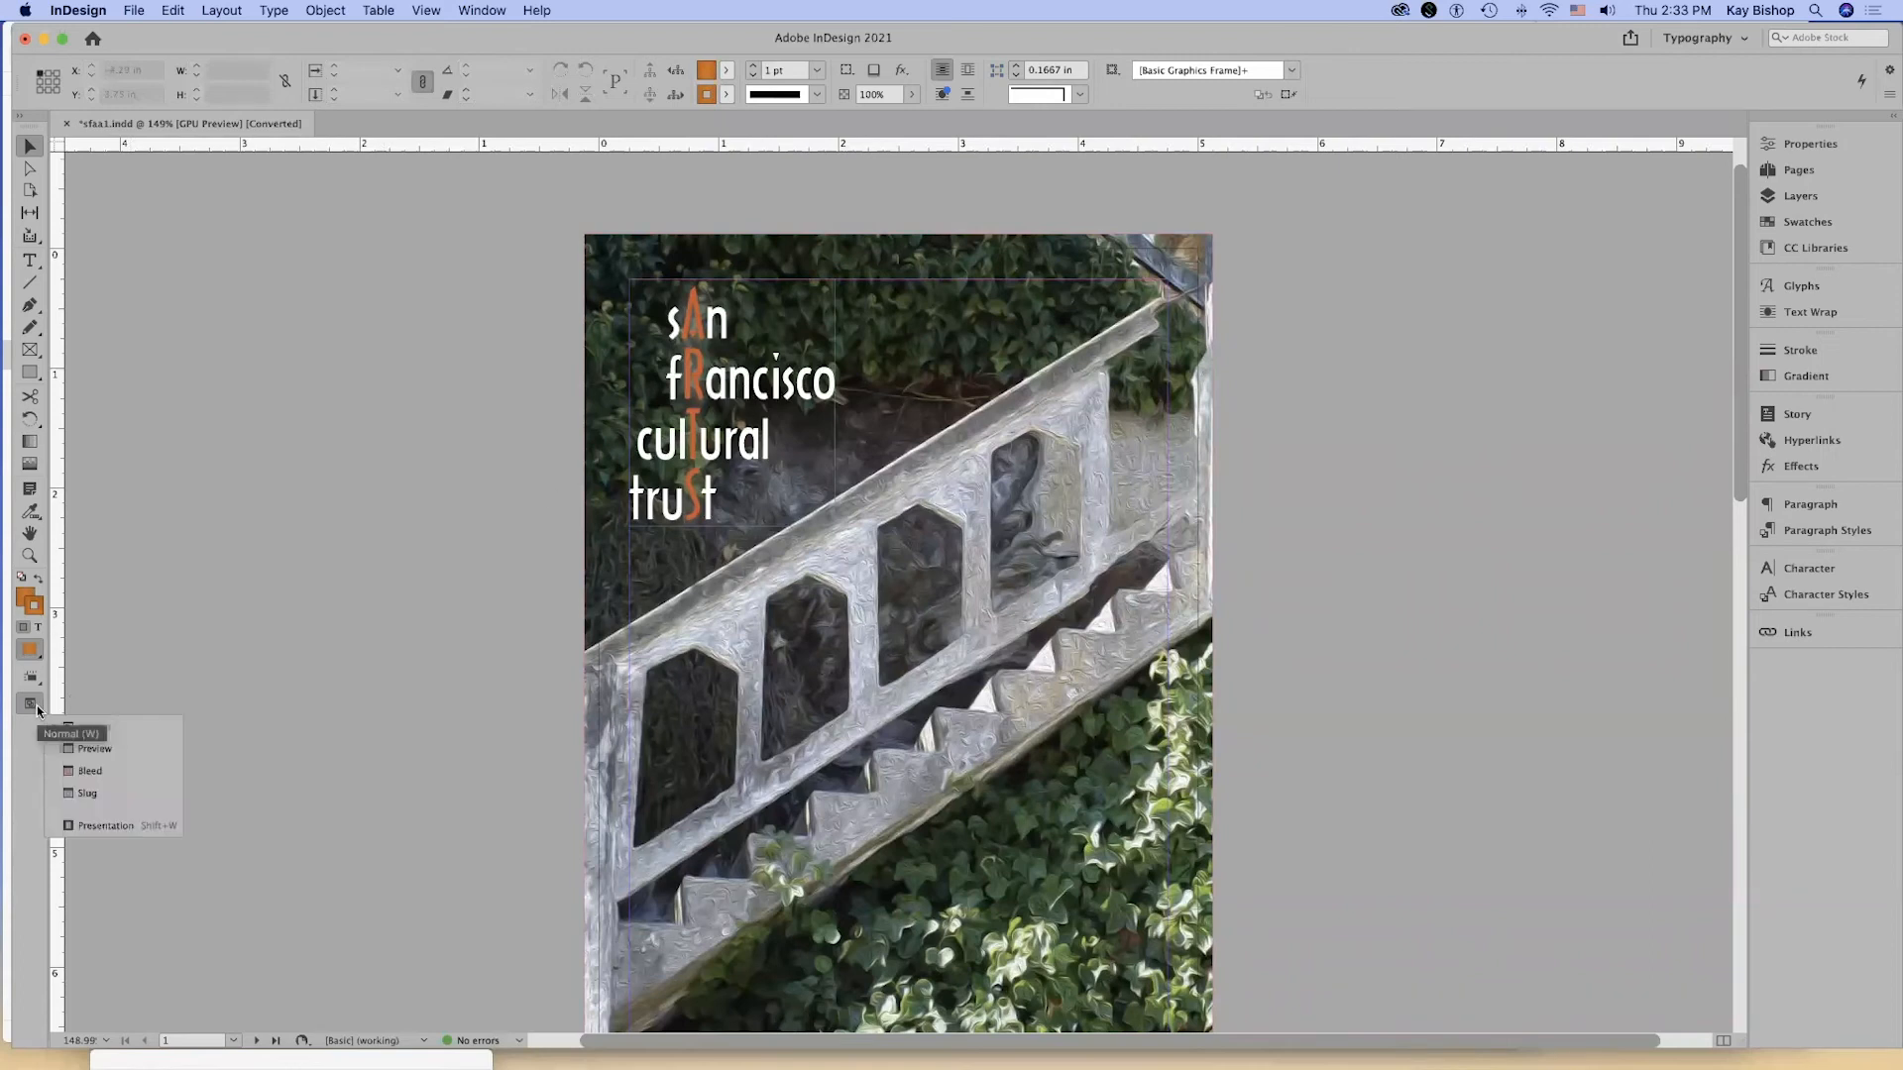
{"action": "left_click", "coordinate": [127, 753]}
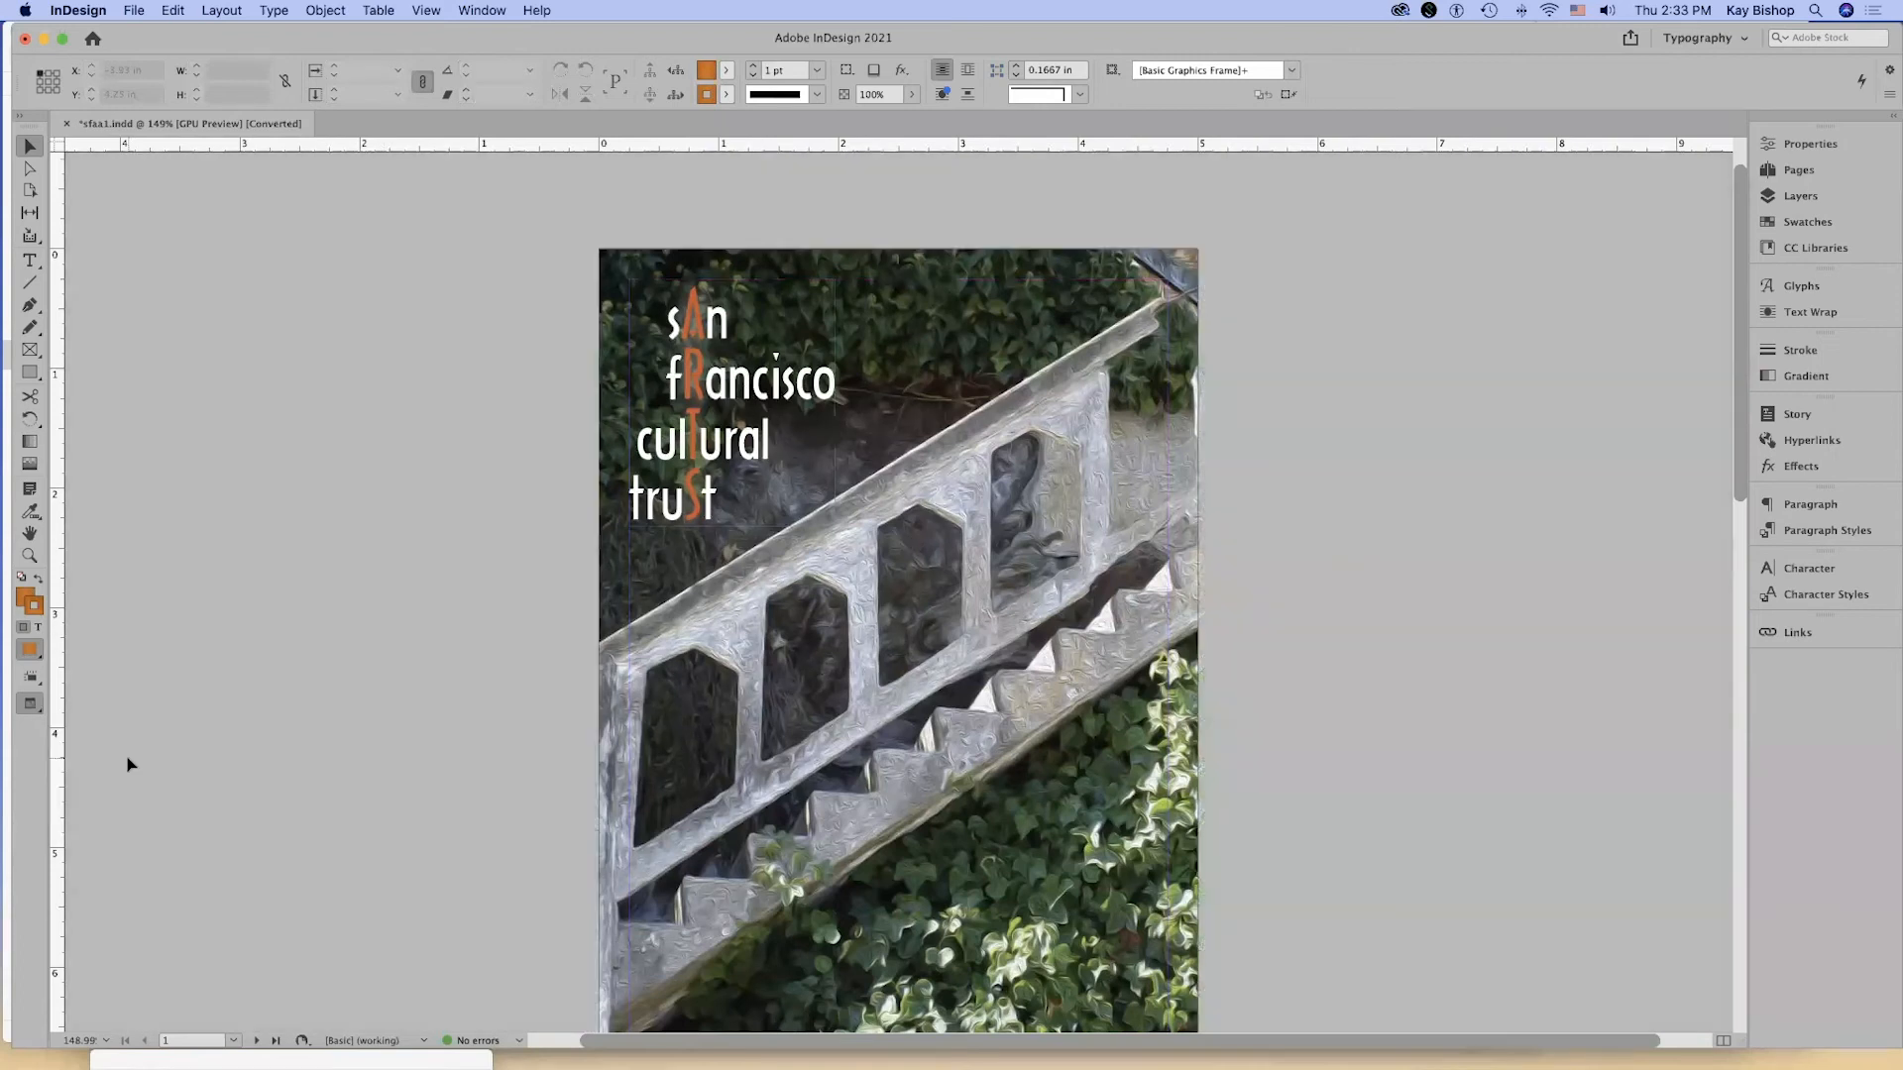
{"action": "left_click", "coordinate": [35, 709]}
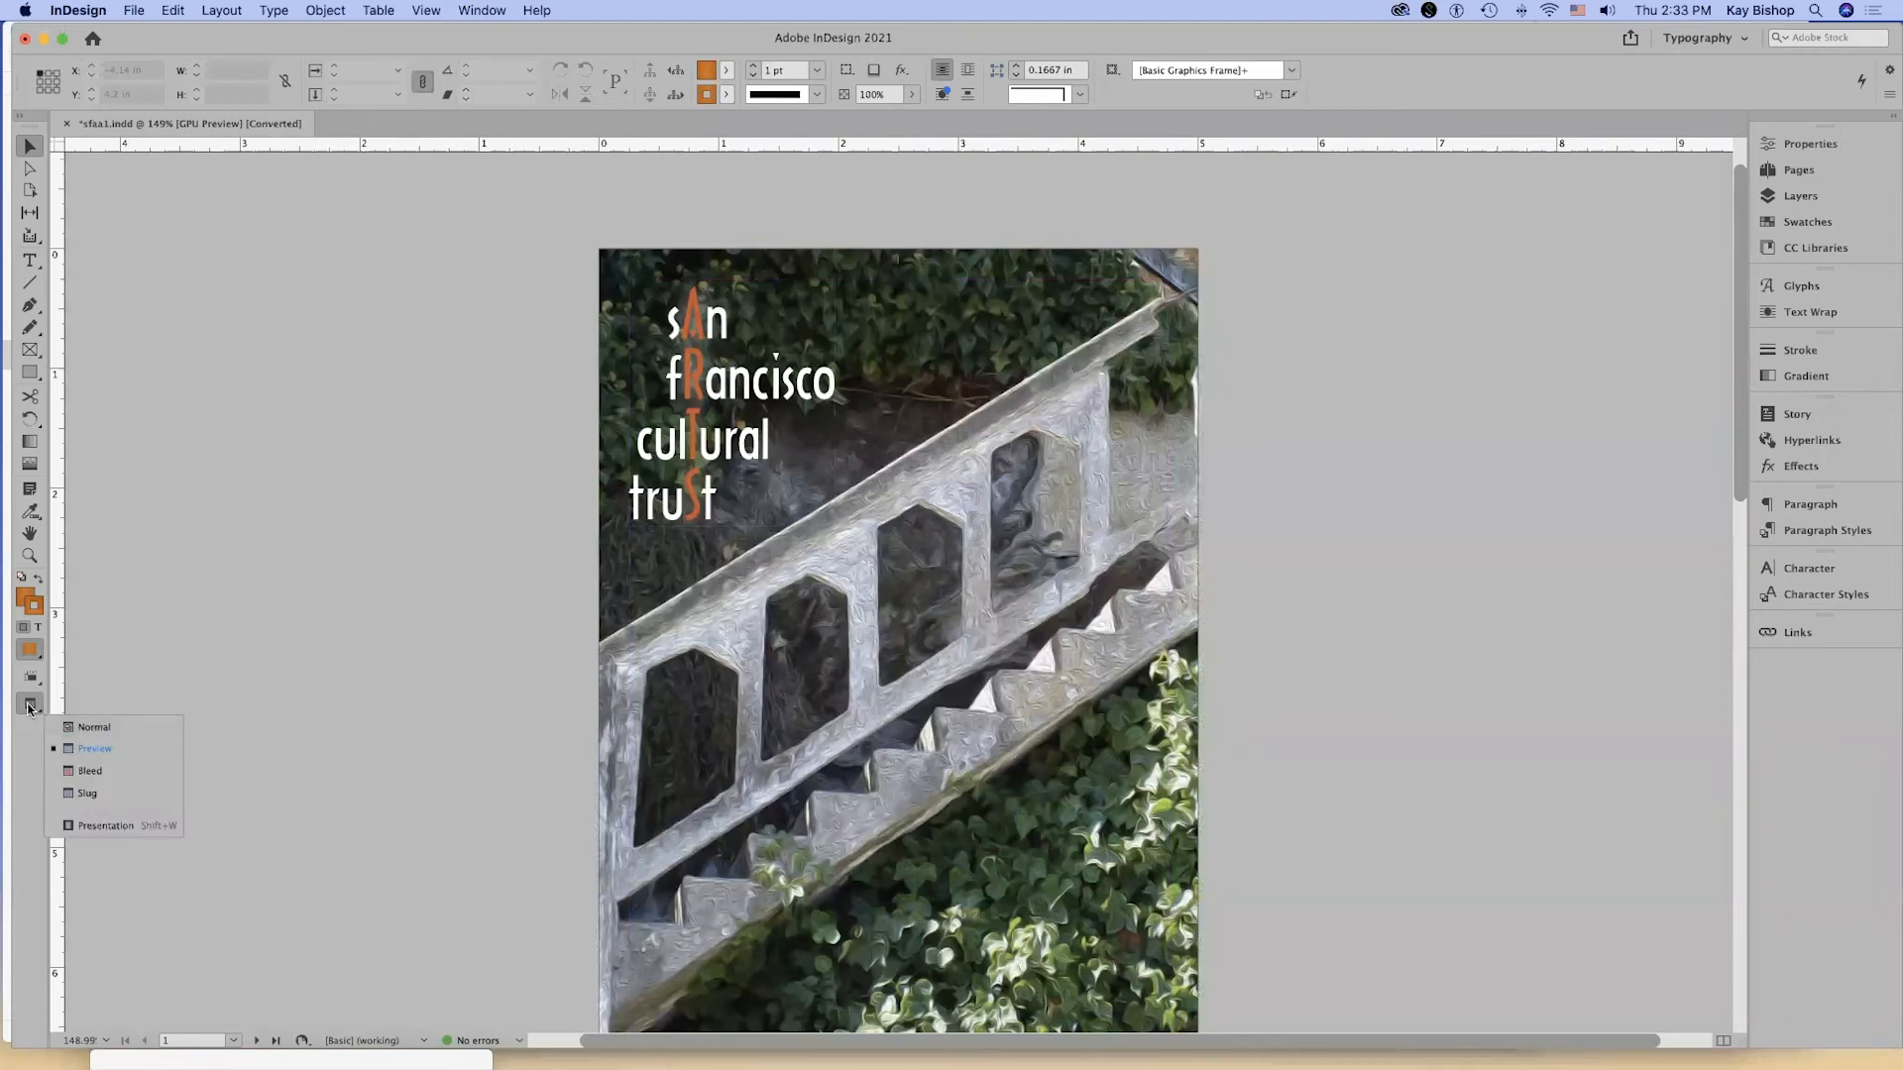
{"action": "left_click", "coordinate": [34, 708]}
{"action": "left_click", "coordinate": [33, 705]}
{"action": "left_click", "coordinate": [107, 772]}
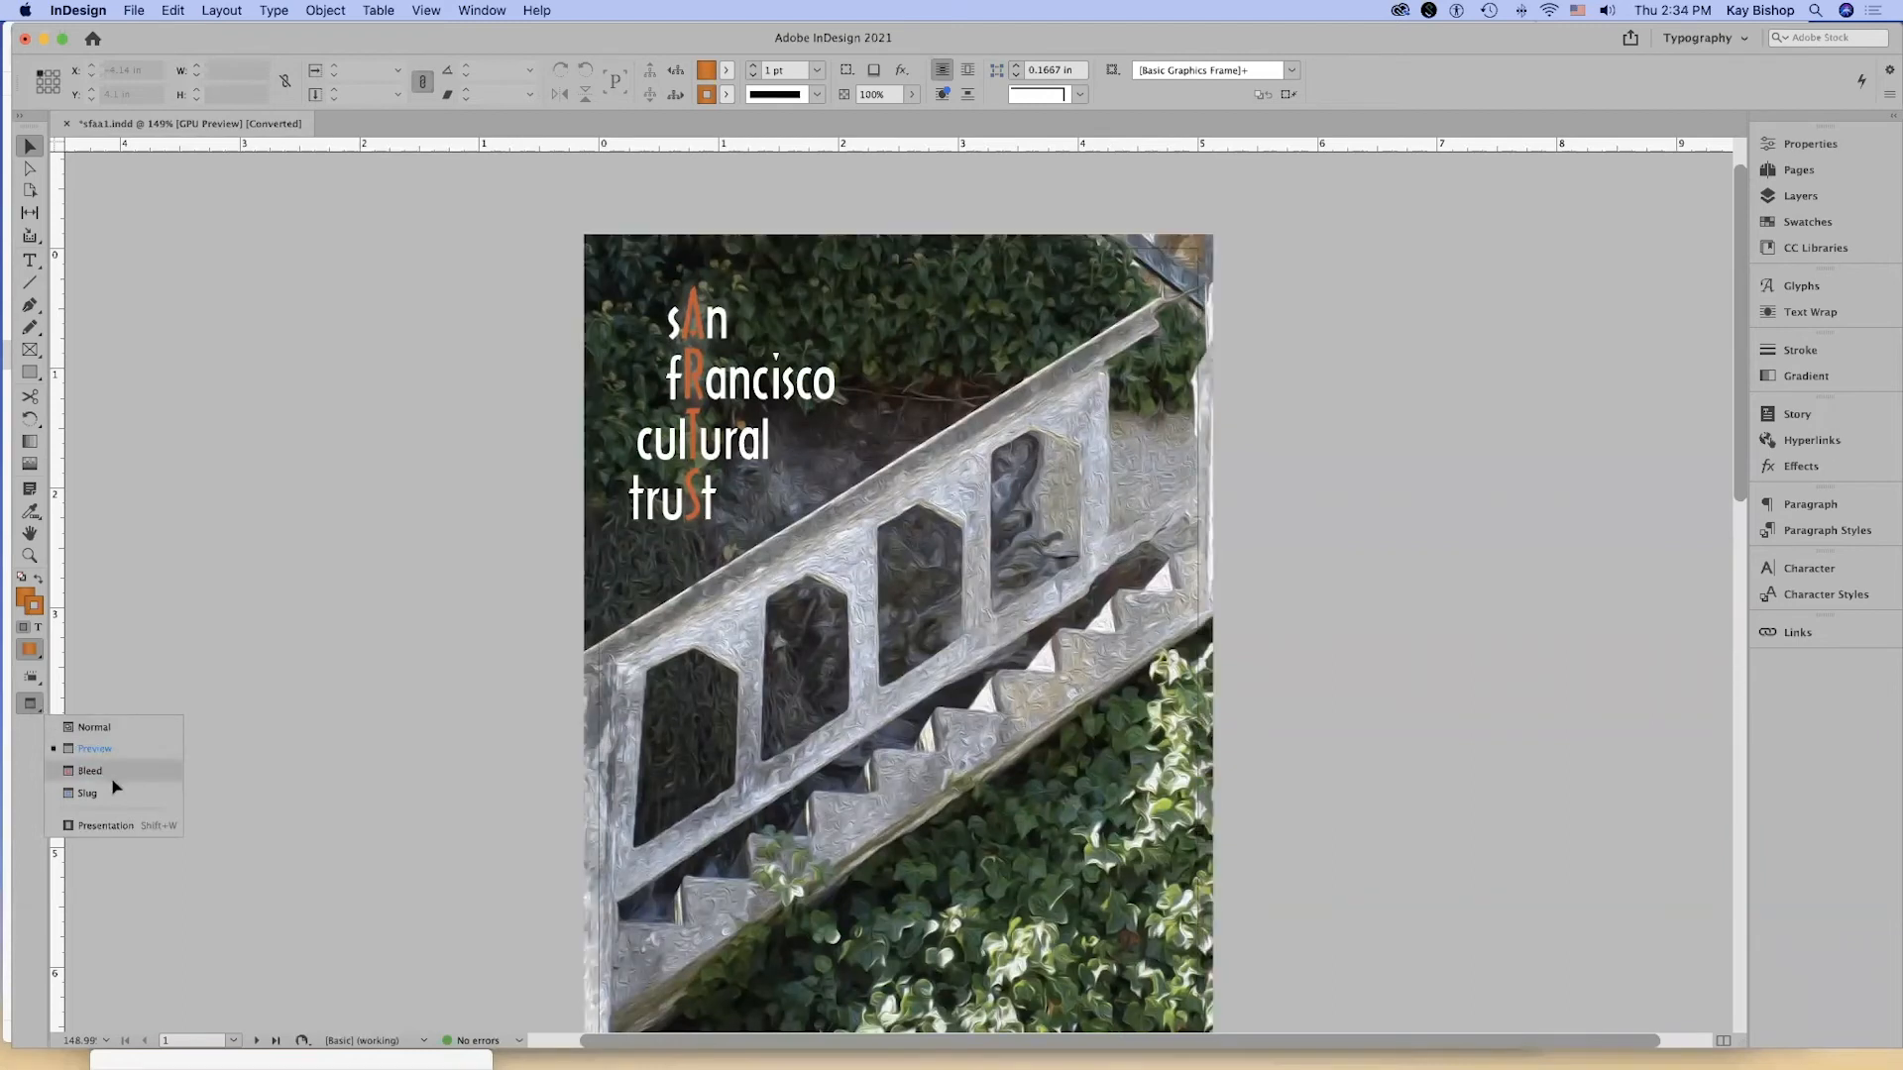
Show the cover page in Presentation mode and exit the presentation.
{"action": "left_click", "coordinate": [34, 707]}
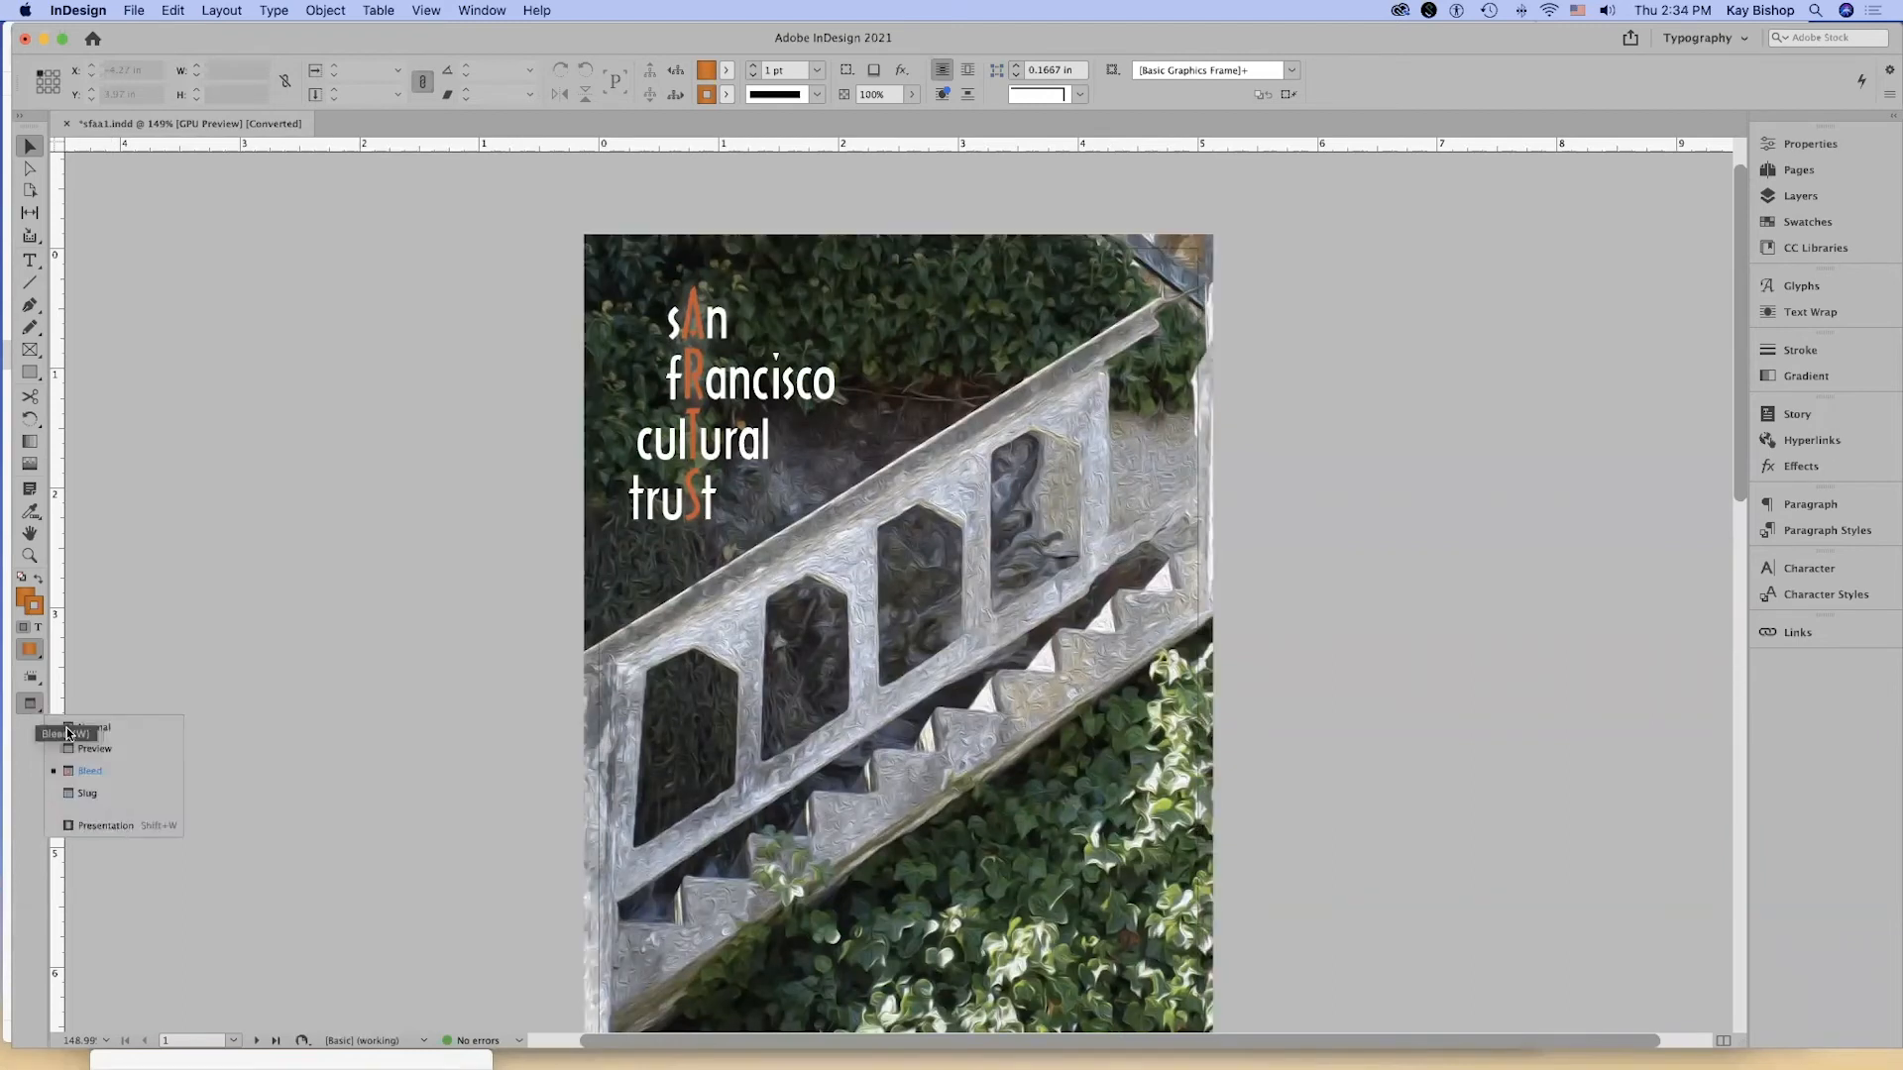
{"action": "left_click", "coordinate": [132, 824]}
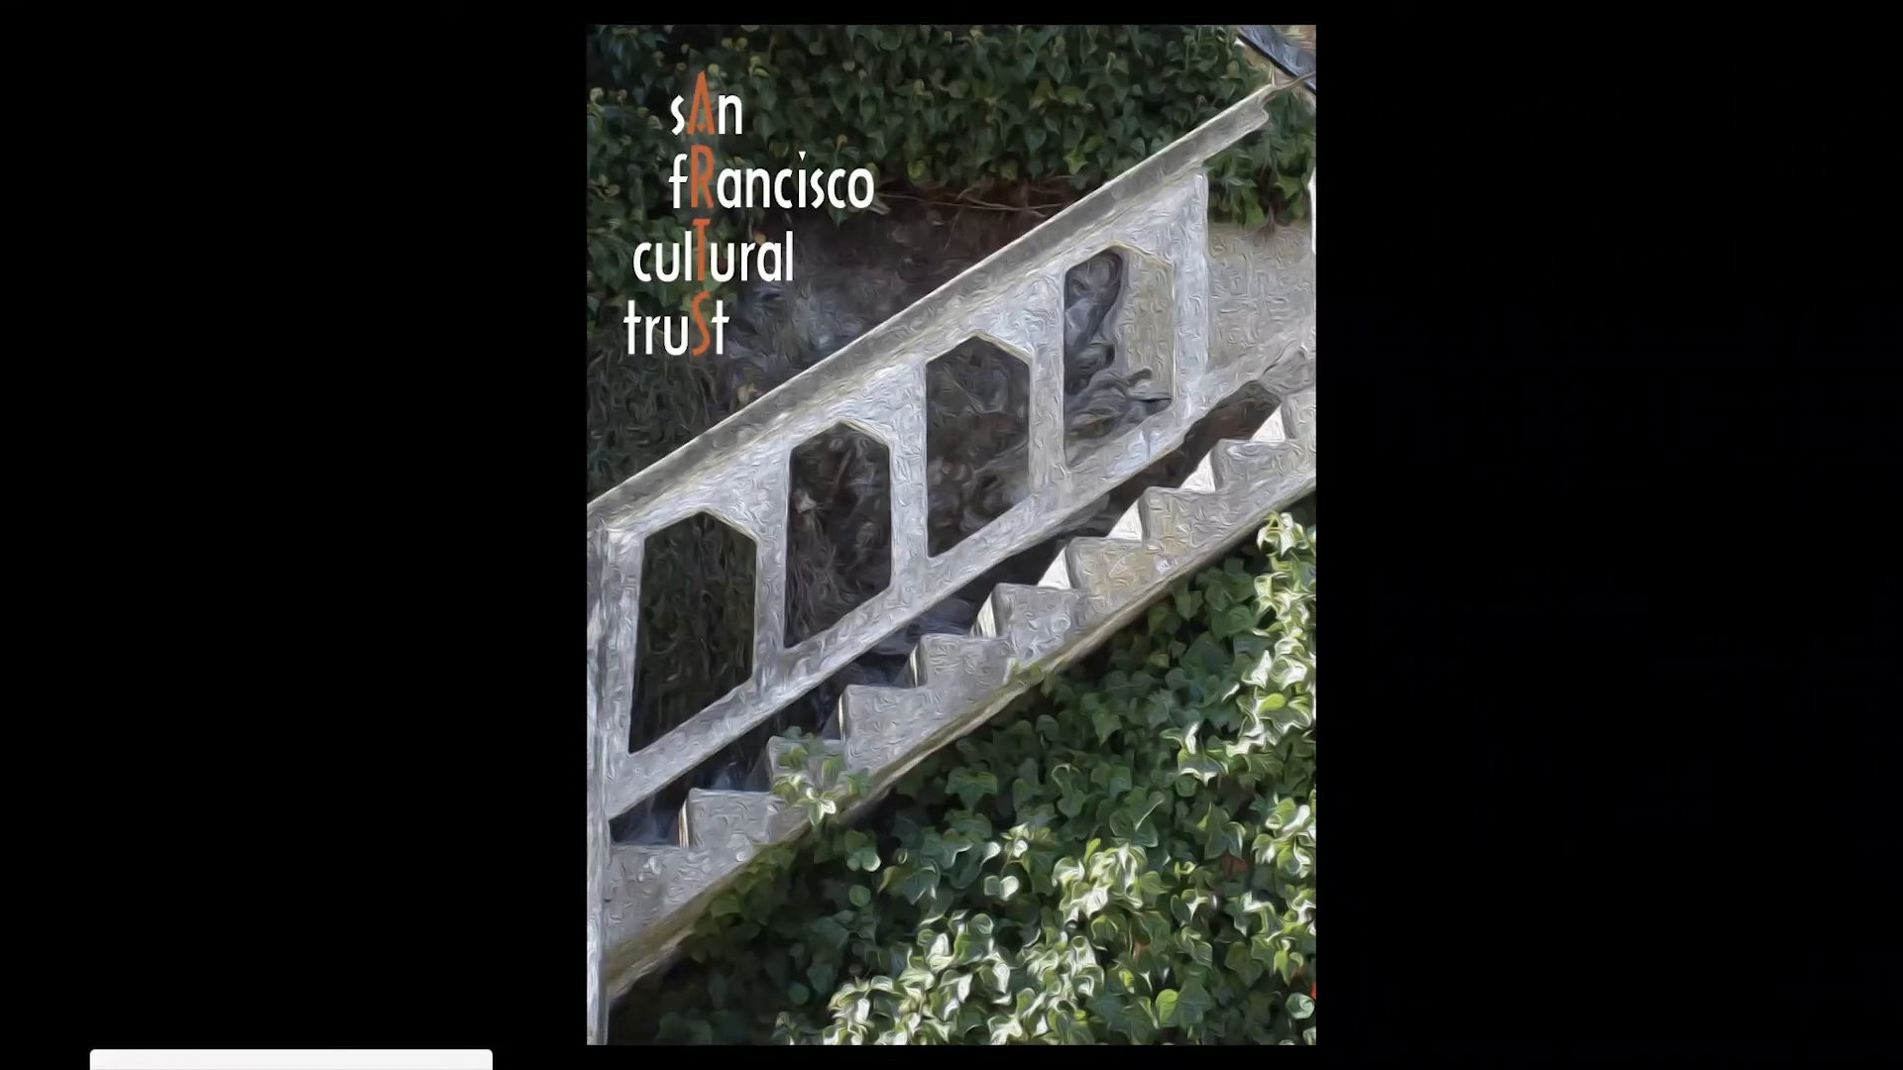
{"action": "key", "text": "Escape"}
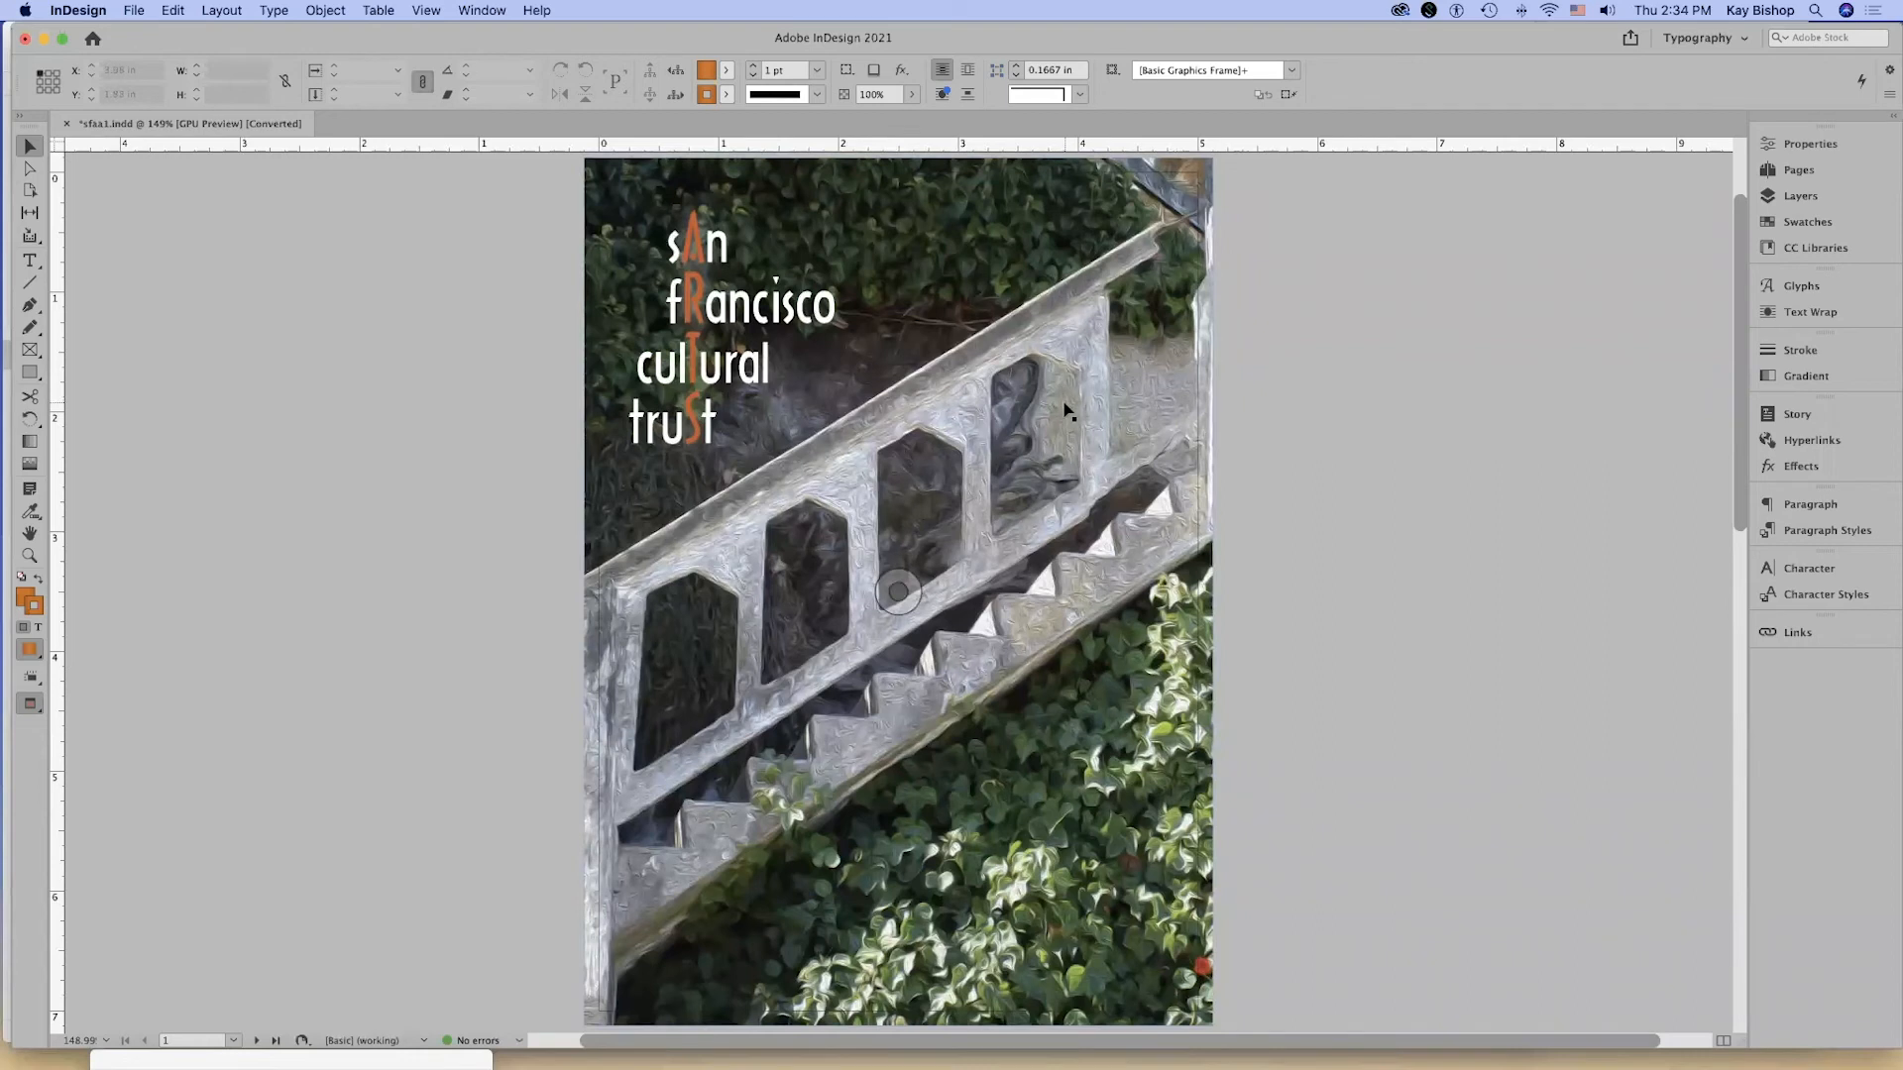
View the cover page at 100%, 50% and 200% magnification, and fit the page in the window again.
{"action": "key", "text": "super+1"}
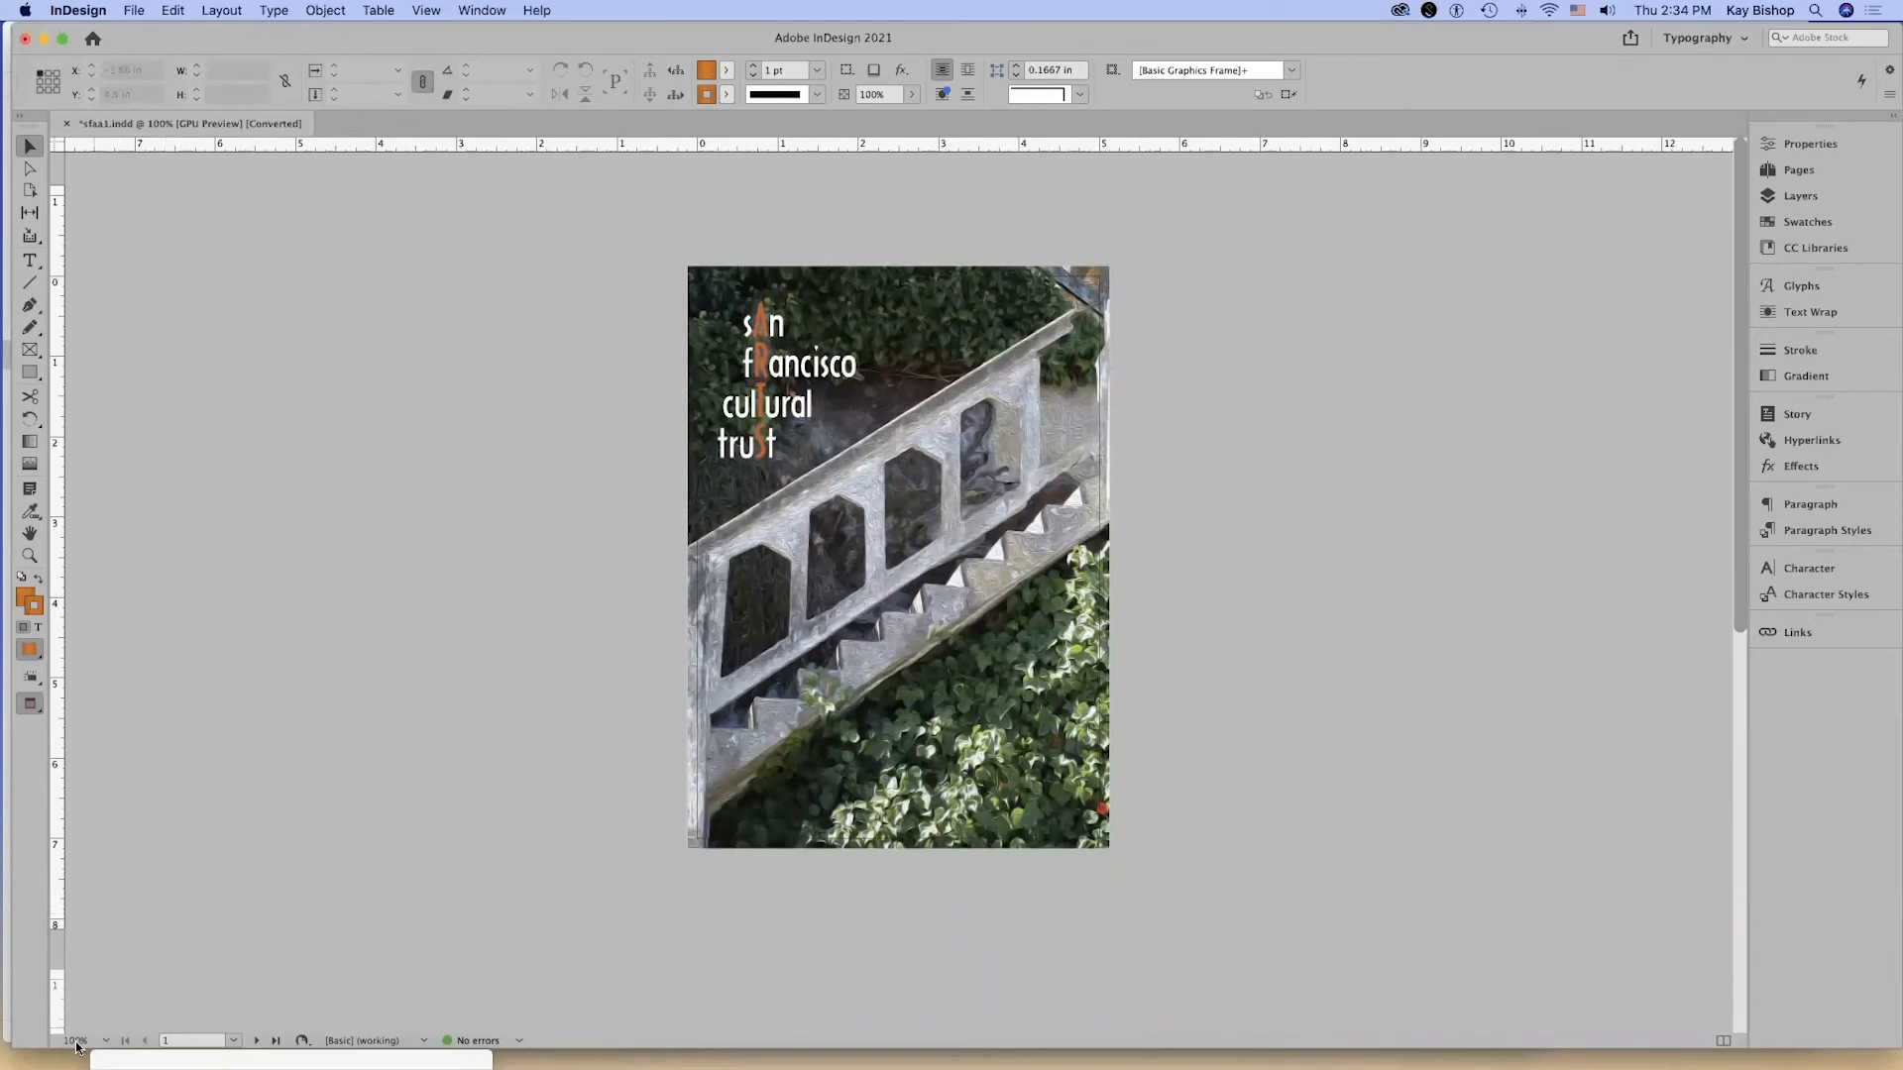
{"action": "left_click", "coordinate": [106, 1040]}
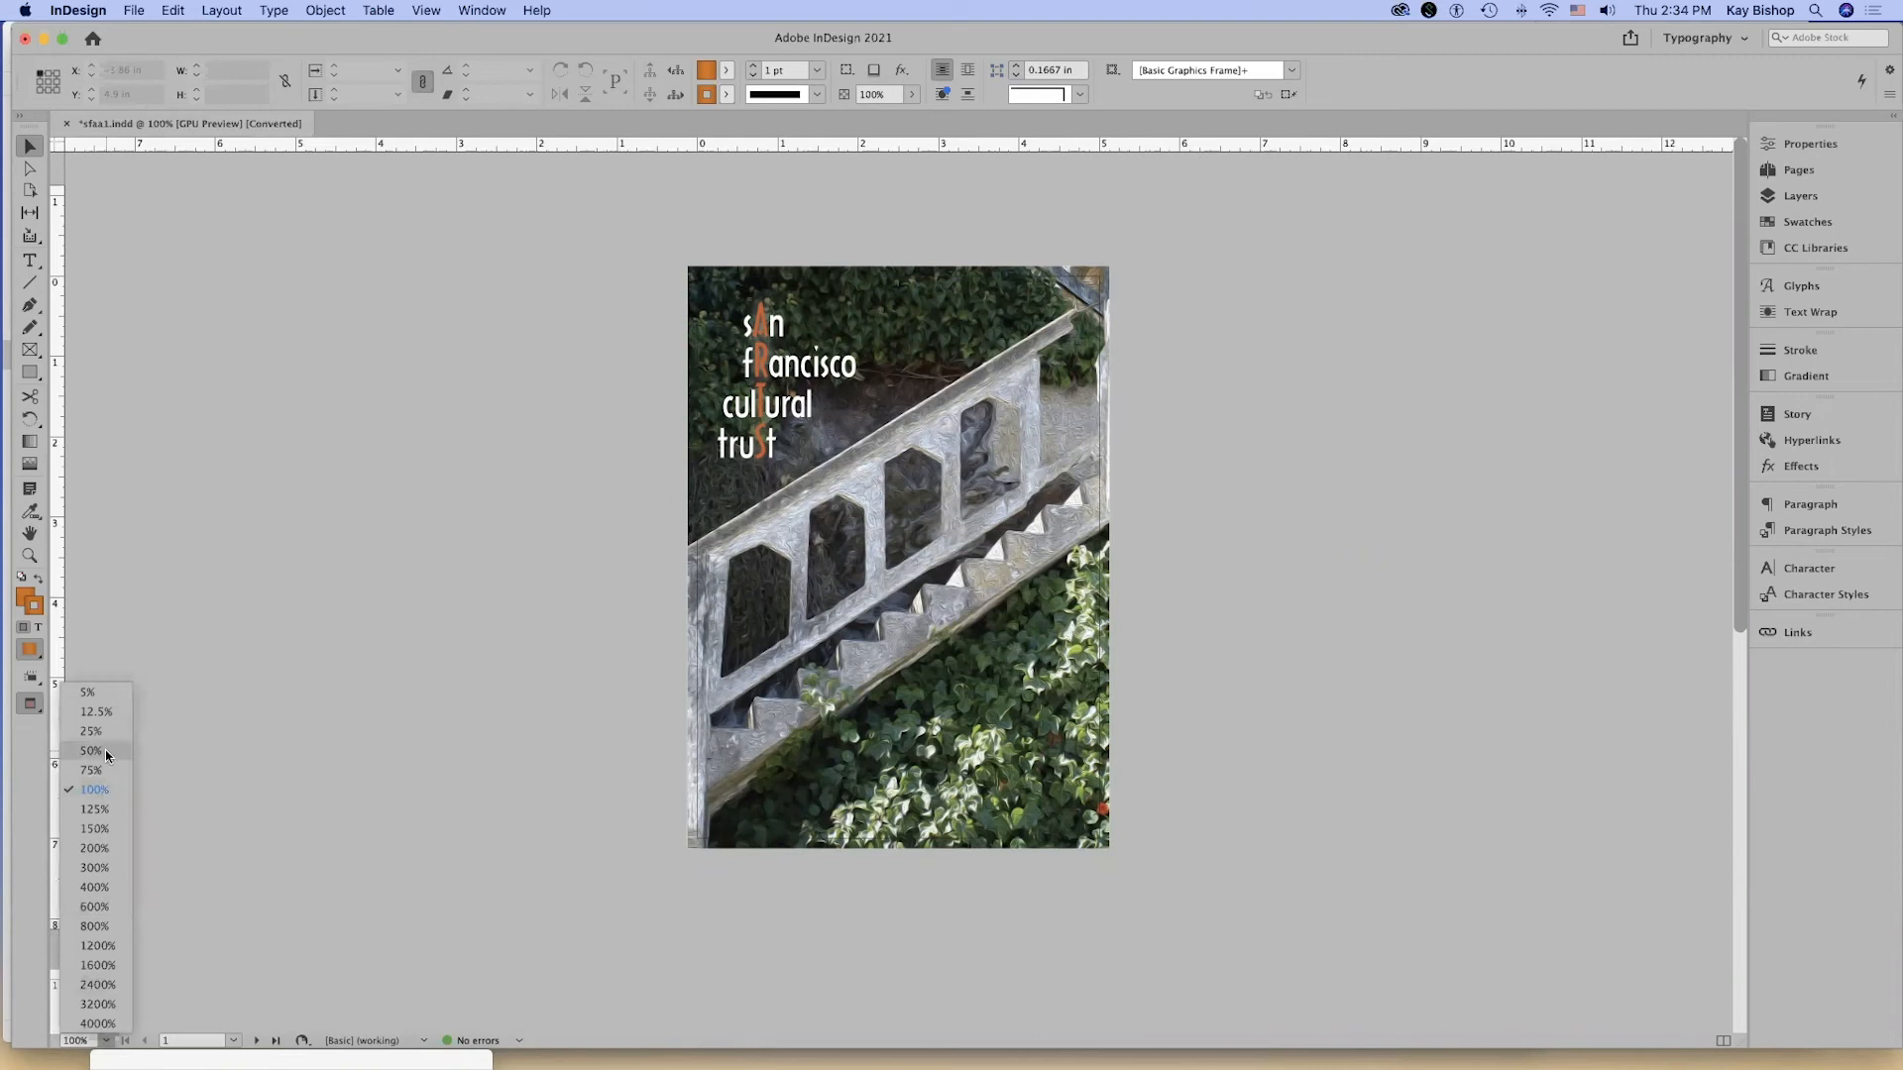
{"action": "left_click", "coordinate": [105, 750]}
{"action": "left_click", "coordinate": [106, 1040]}
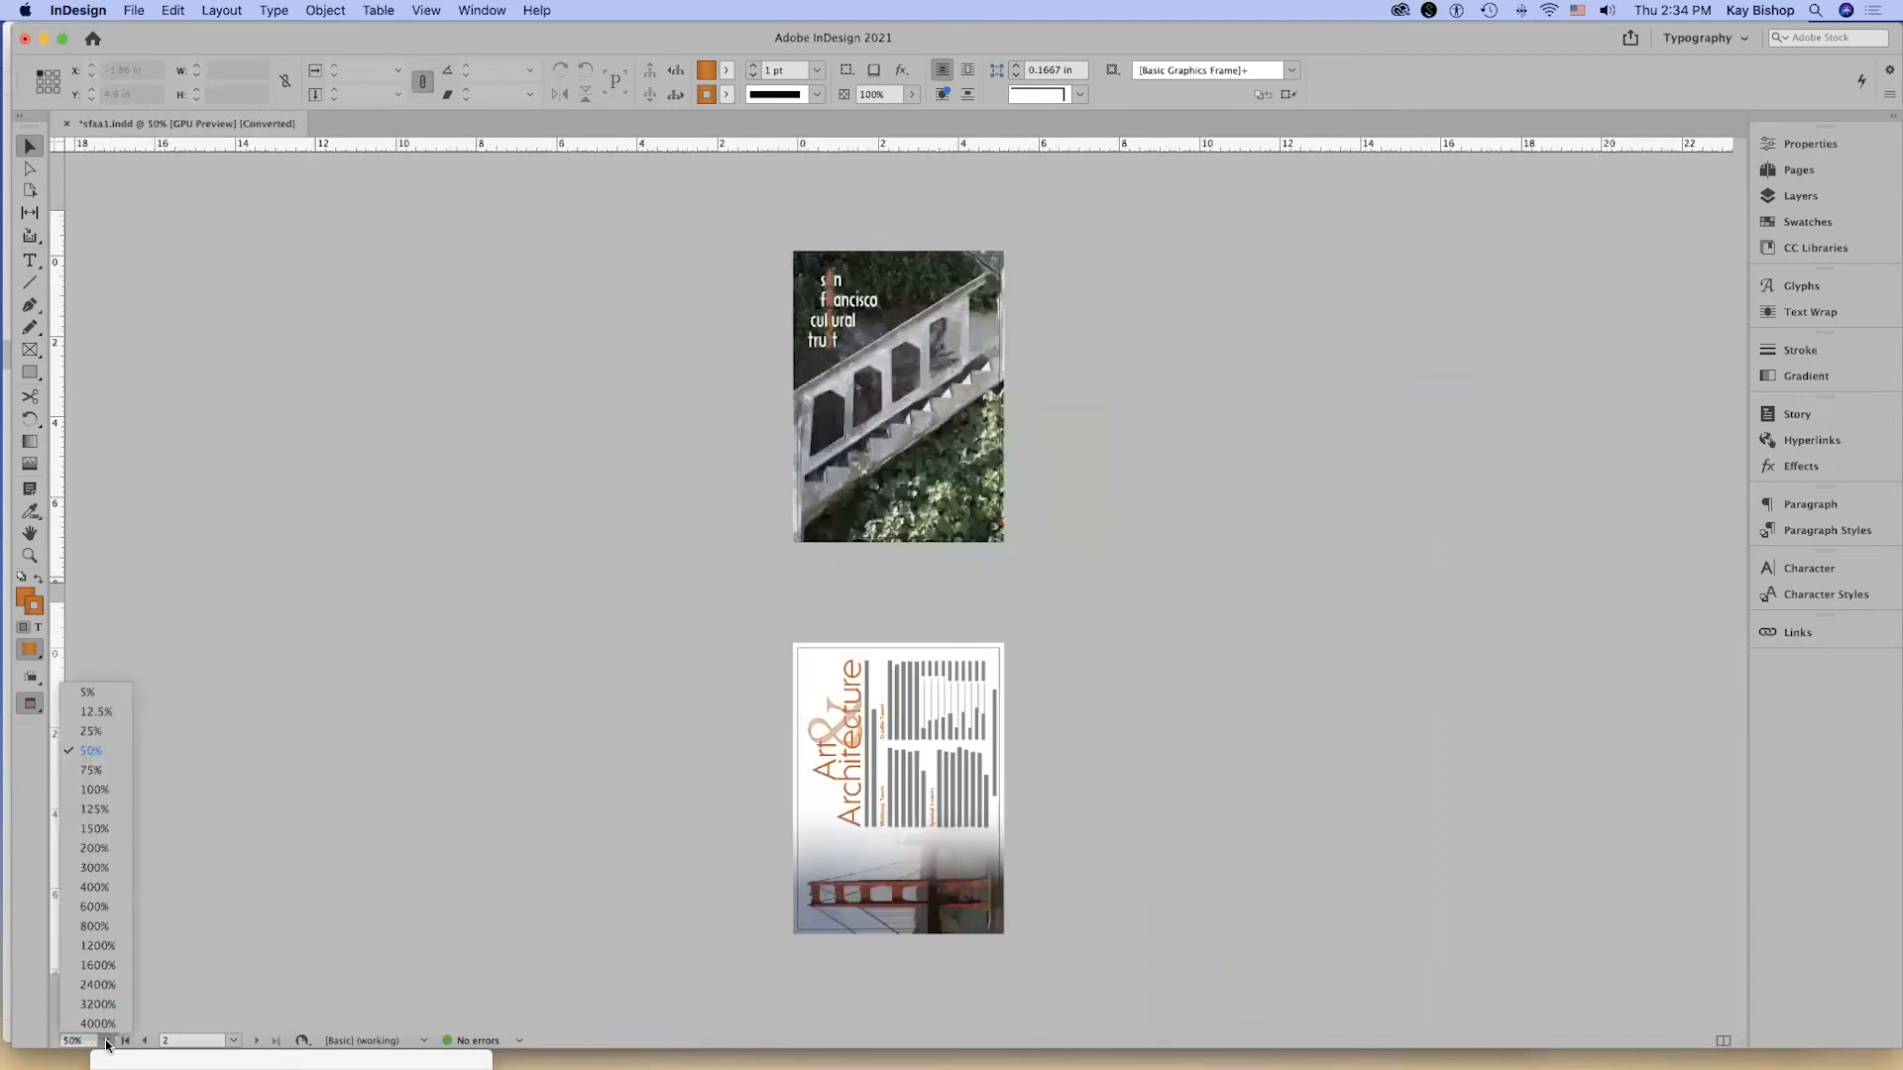
{"action": "left_click", "coordinate": [108, 847]}
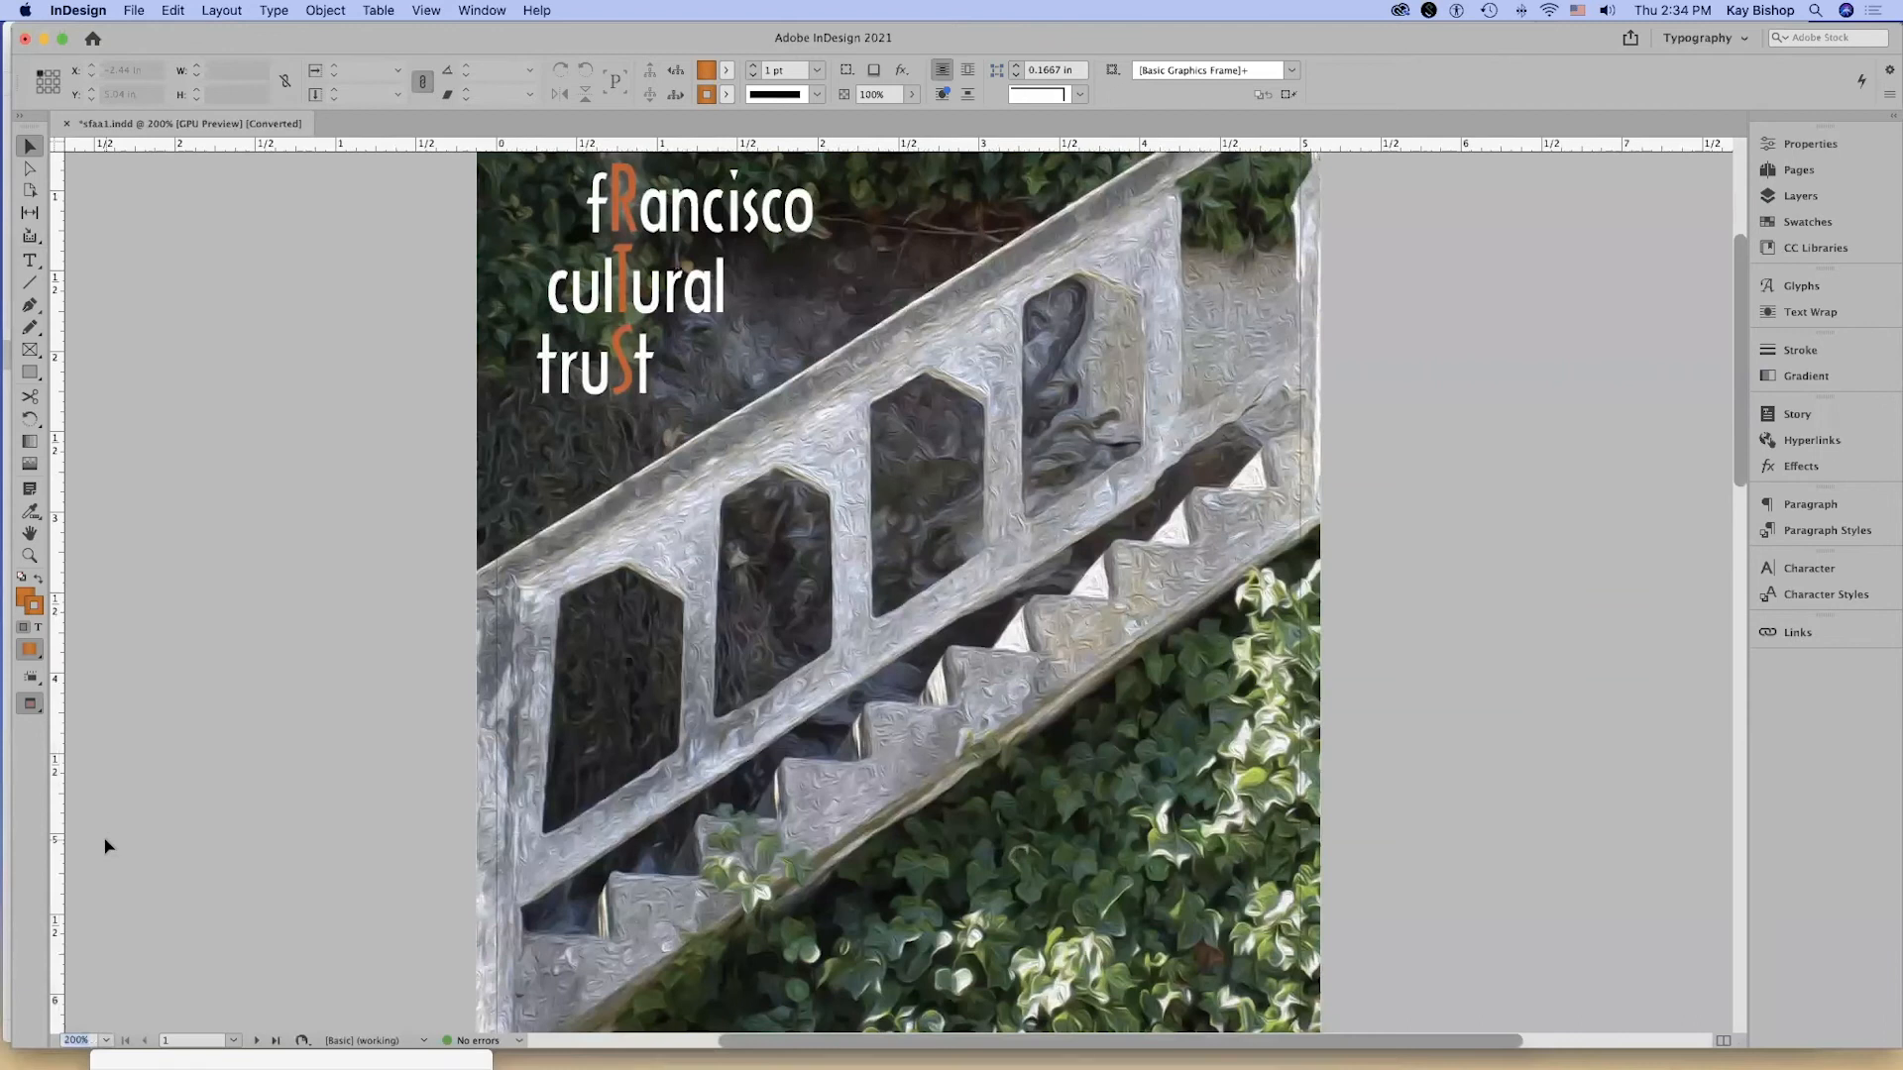
{"action": "key", "text": "super+0"}
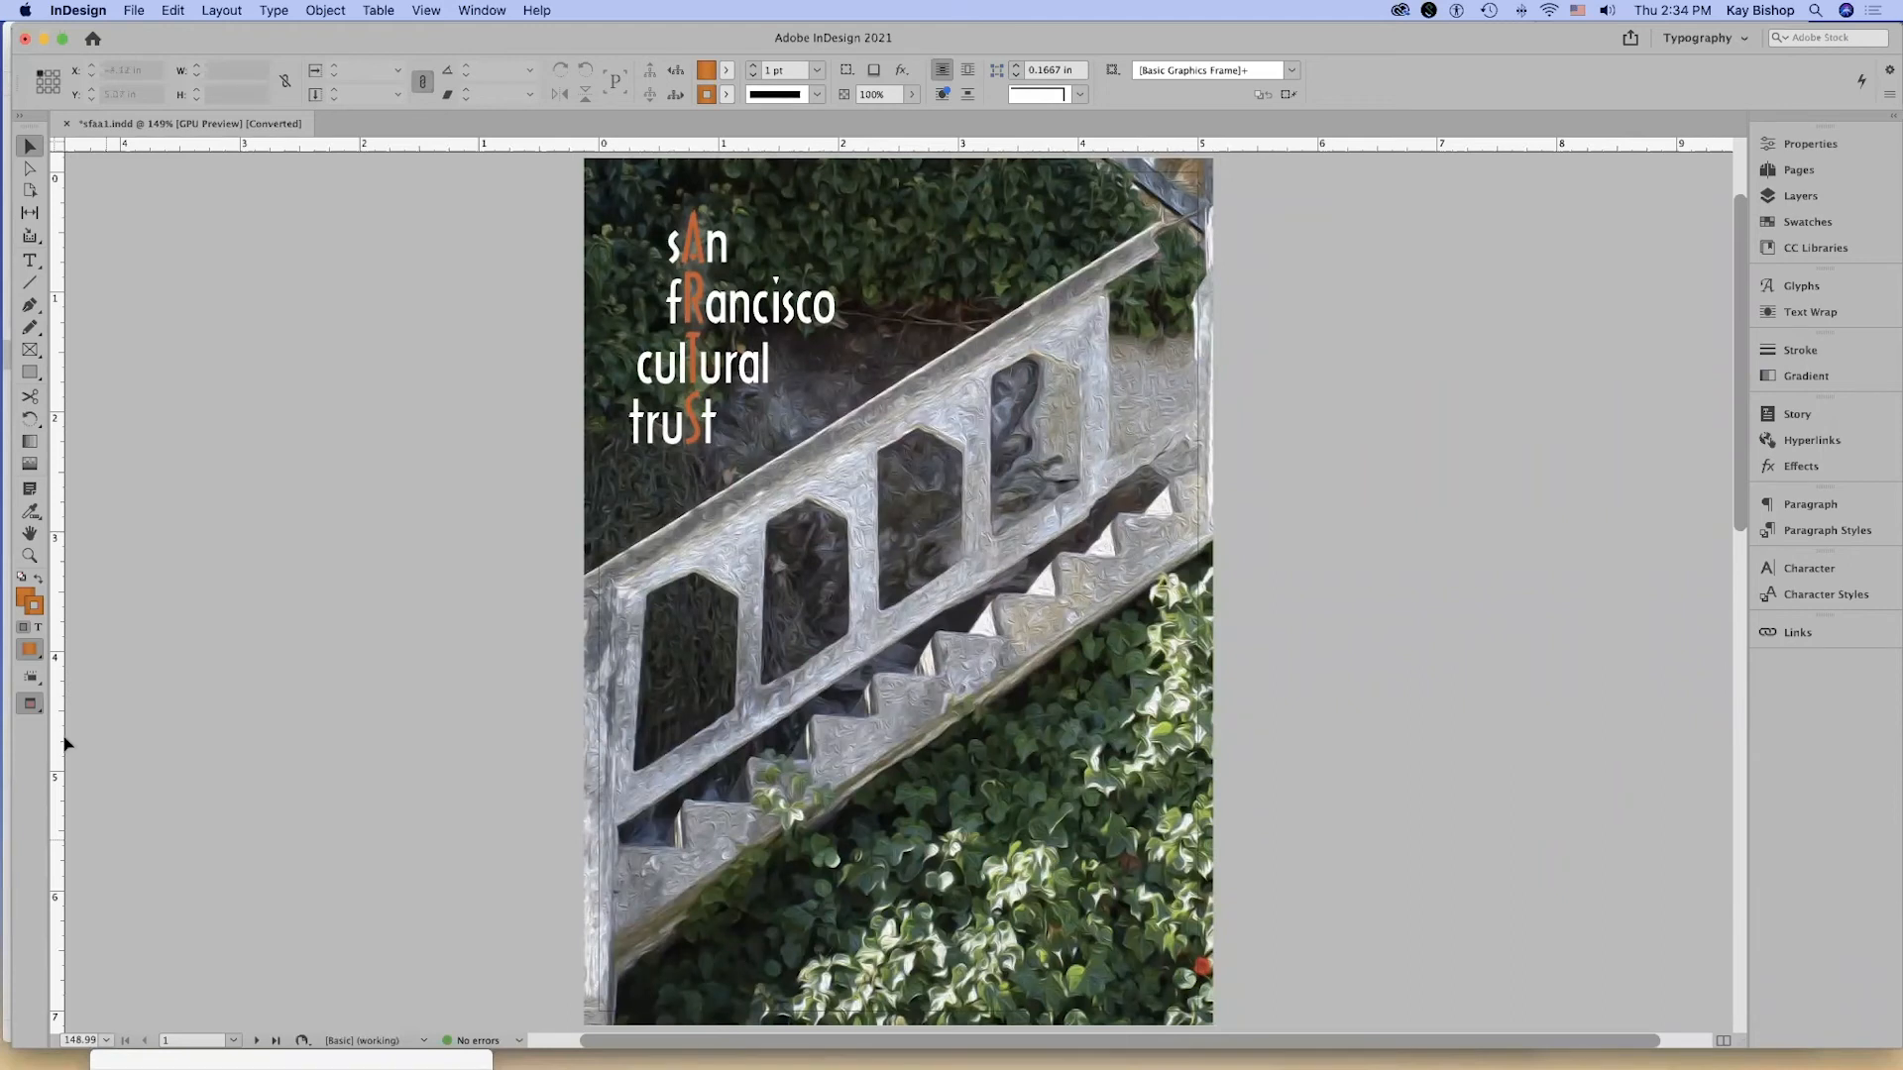
Zoom in on the cover title to 400% with the Zoom tool, zoom out to 125%, and fit the page in the window.
{"action": "left_click", "coordinate": [31, 556]}
{"action": "left_click", "coordinate": [854, 524]}
{"action": "left_click", "coordinate": [854, 524]}
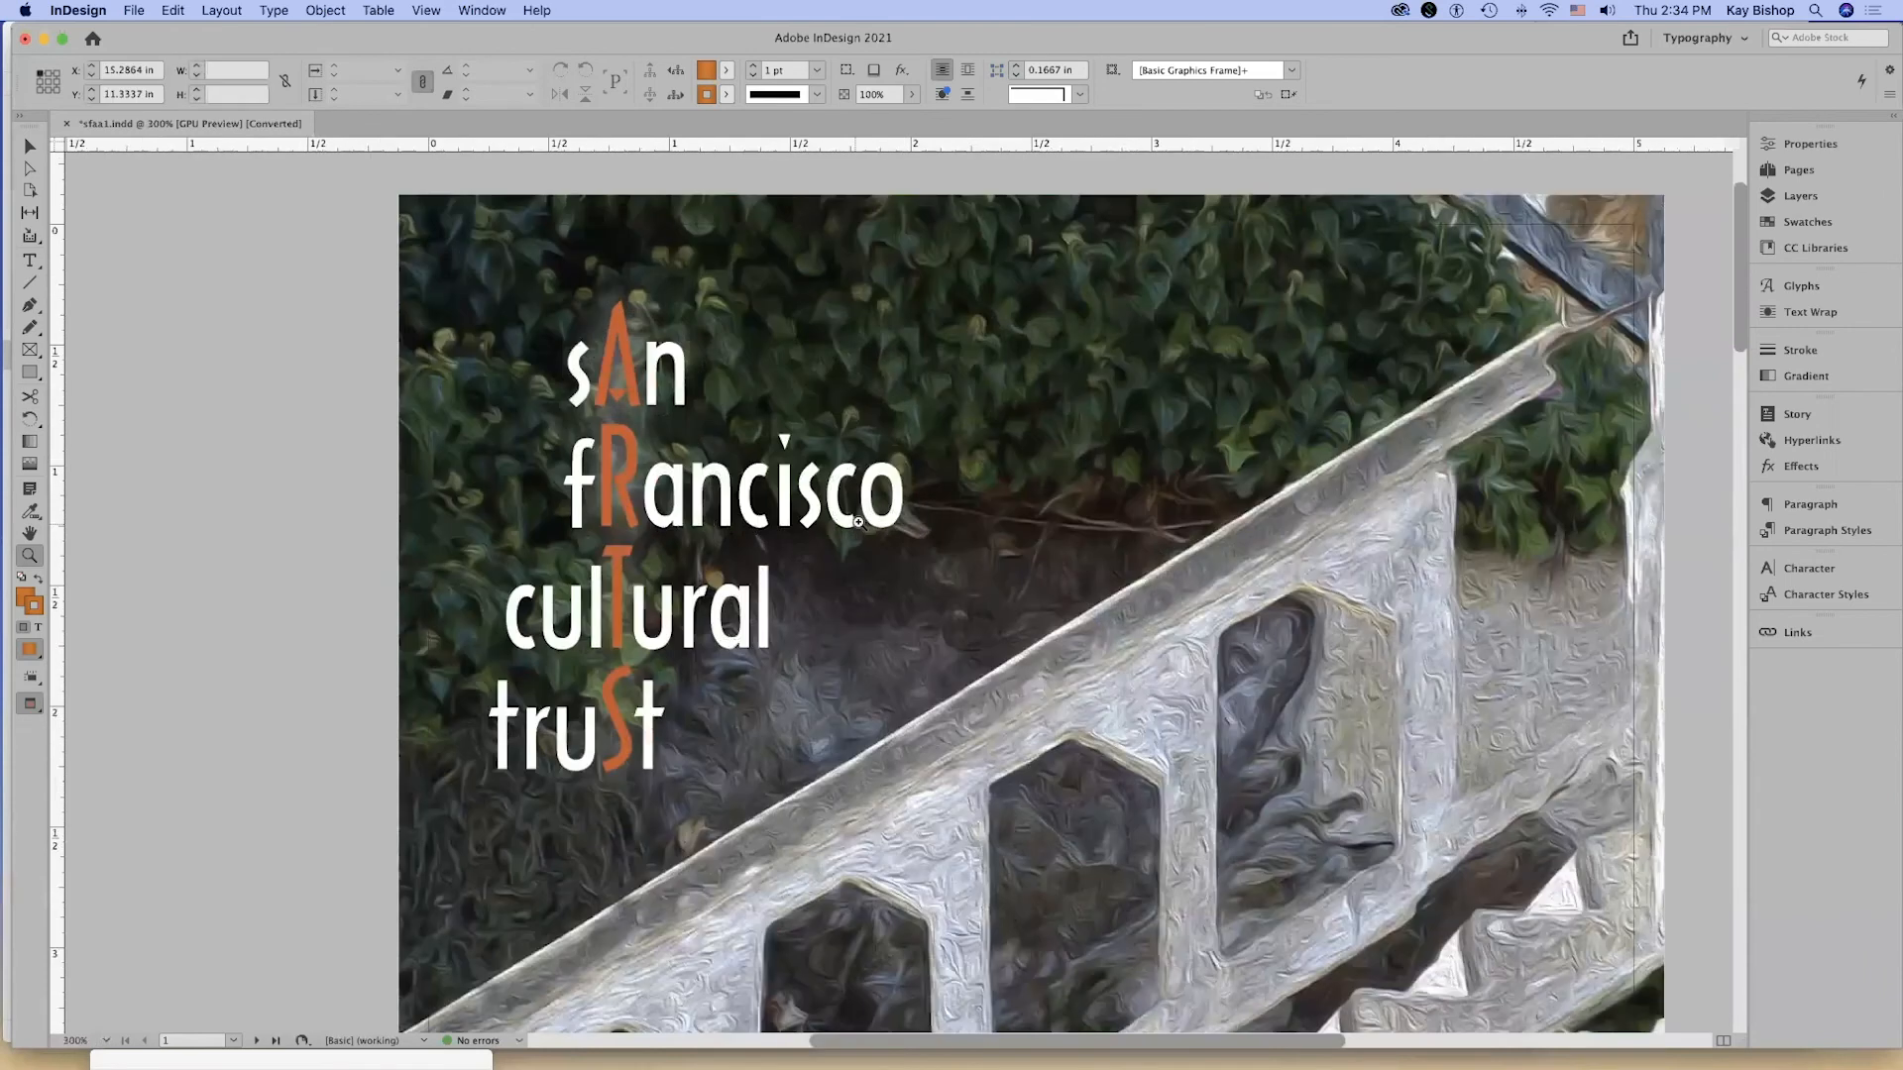
{"action": "left_click", "coordinate": [860, 517]}
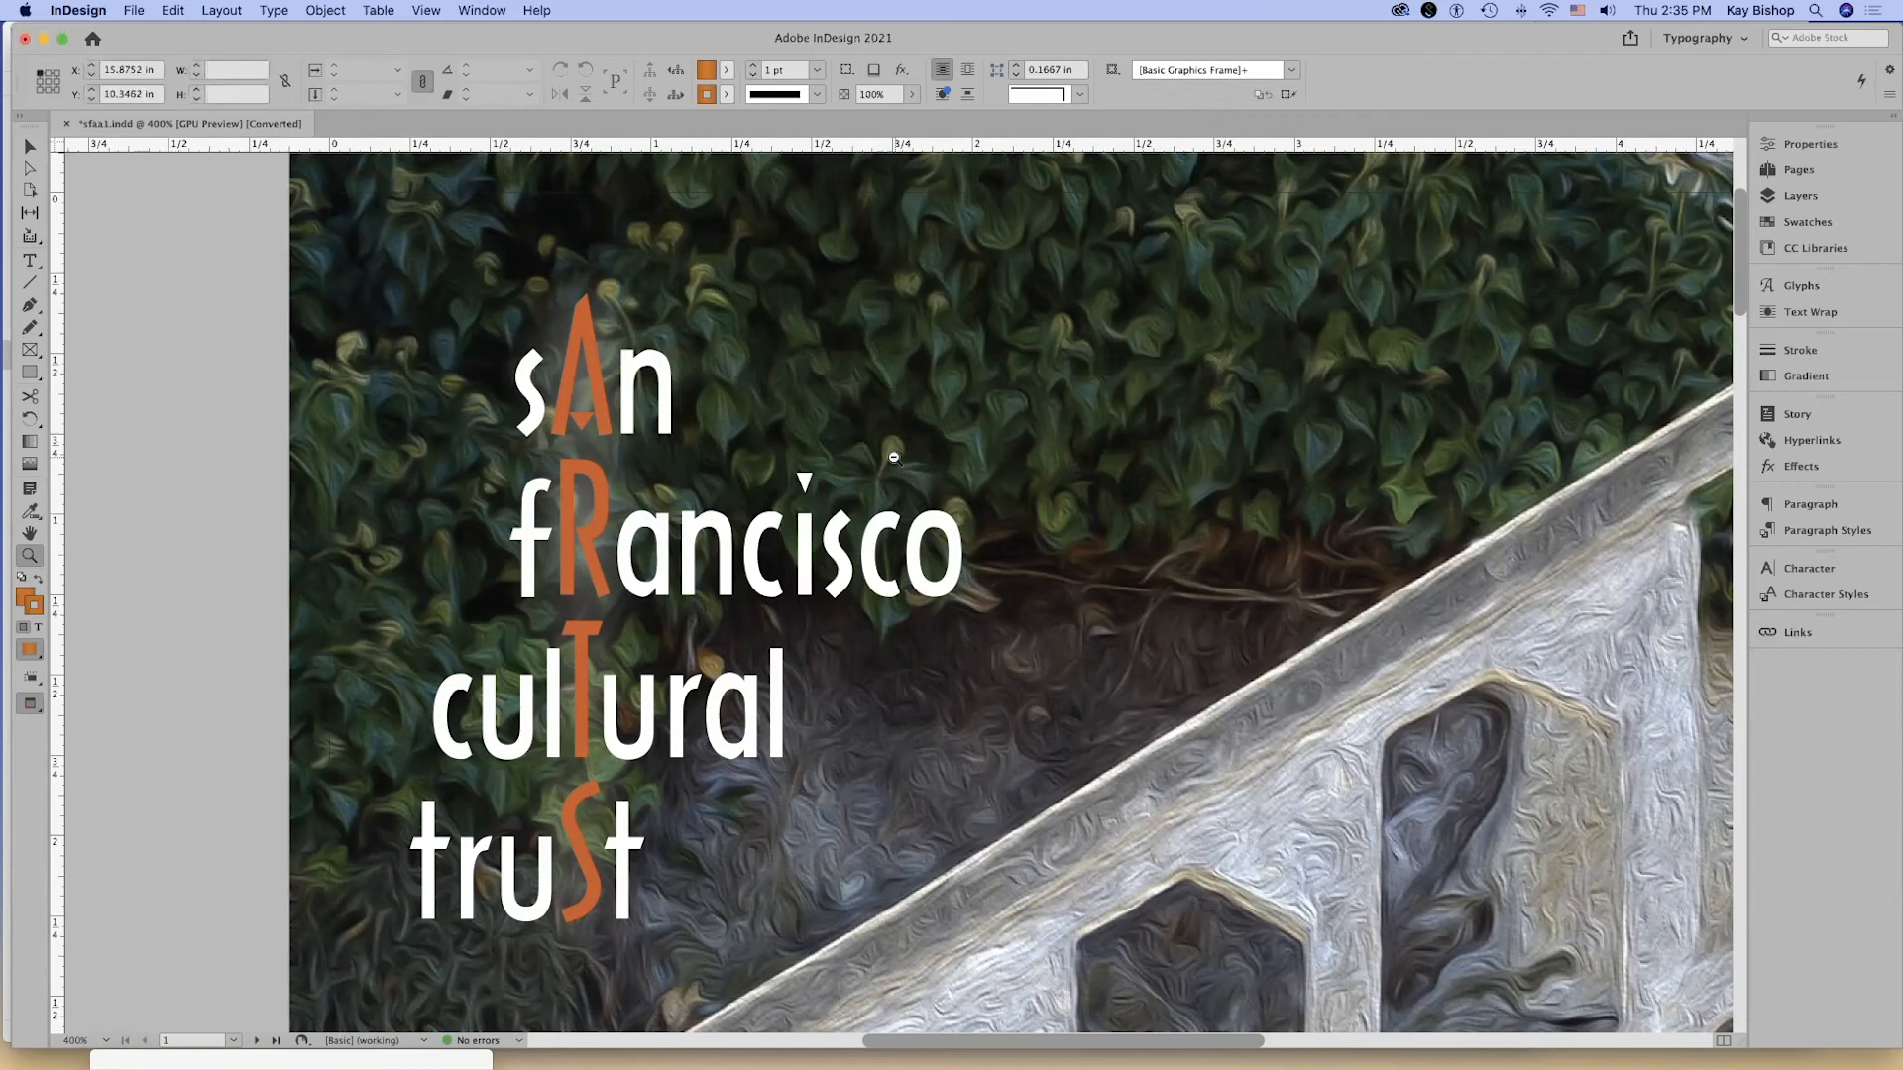
{"action": "left_click", "coordinate": [1049, 561], "text": "alt"}
{"action": "left_click", "coordinate": [1049, 578], "text": "alt"}
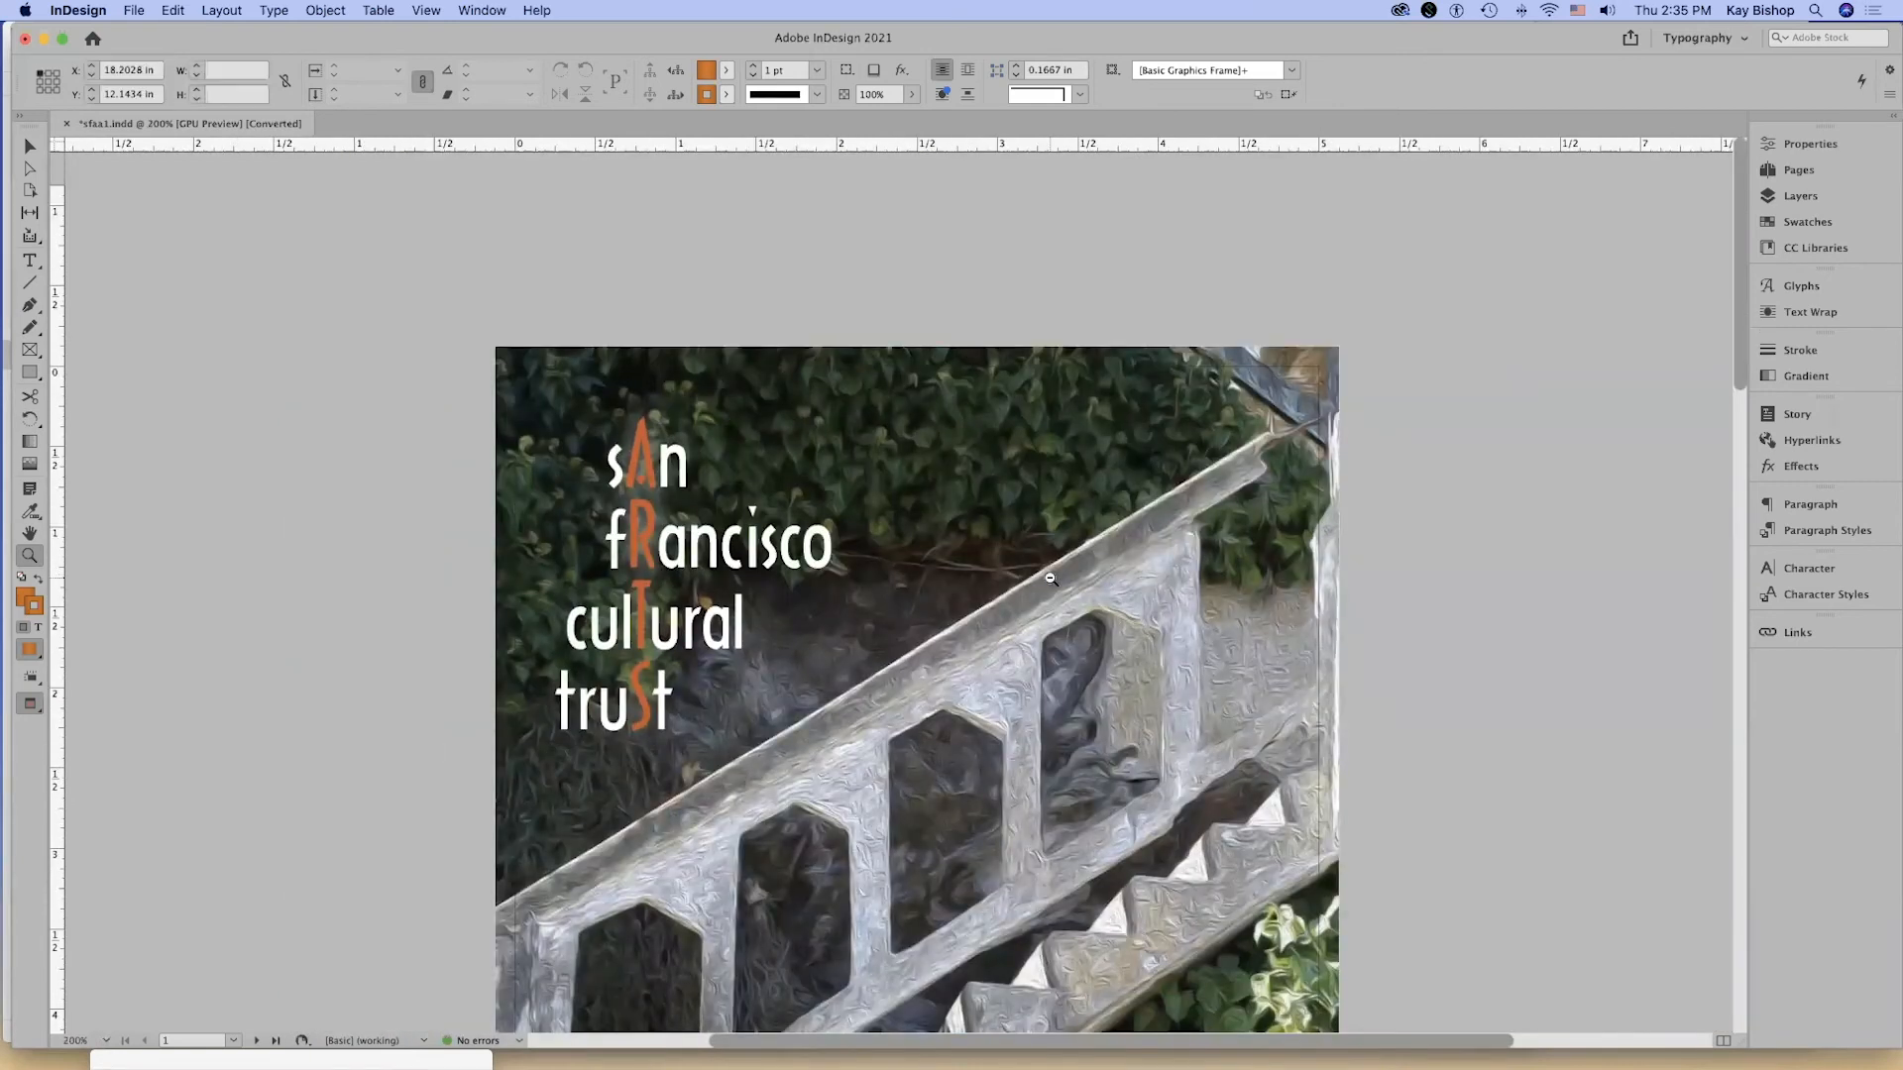
{"action": "left_click", "coordinate": [1050, 579], "text": "alt"}
{"action": "left_click", "coordinate": [1051, 579], "text": "alt"}
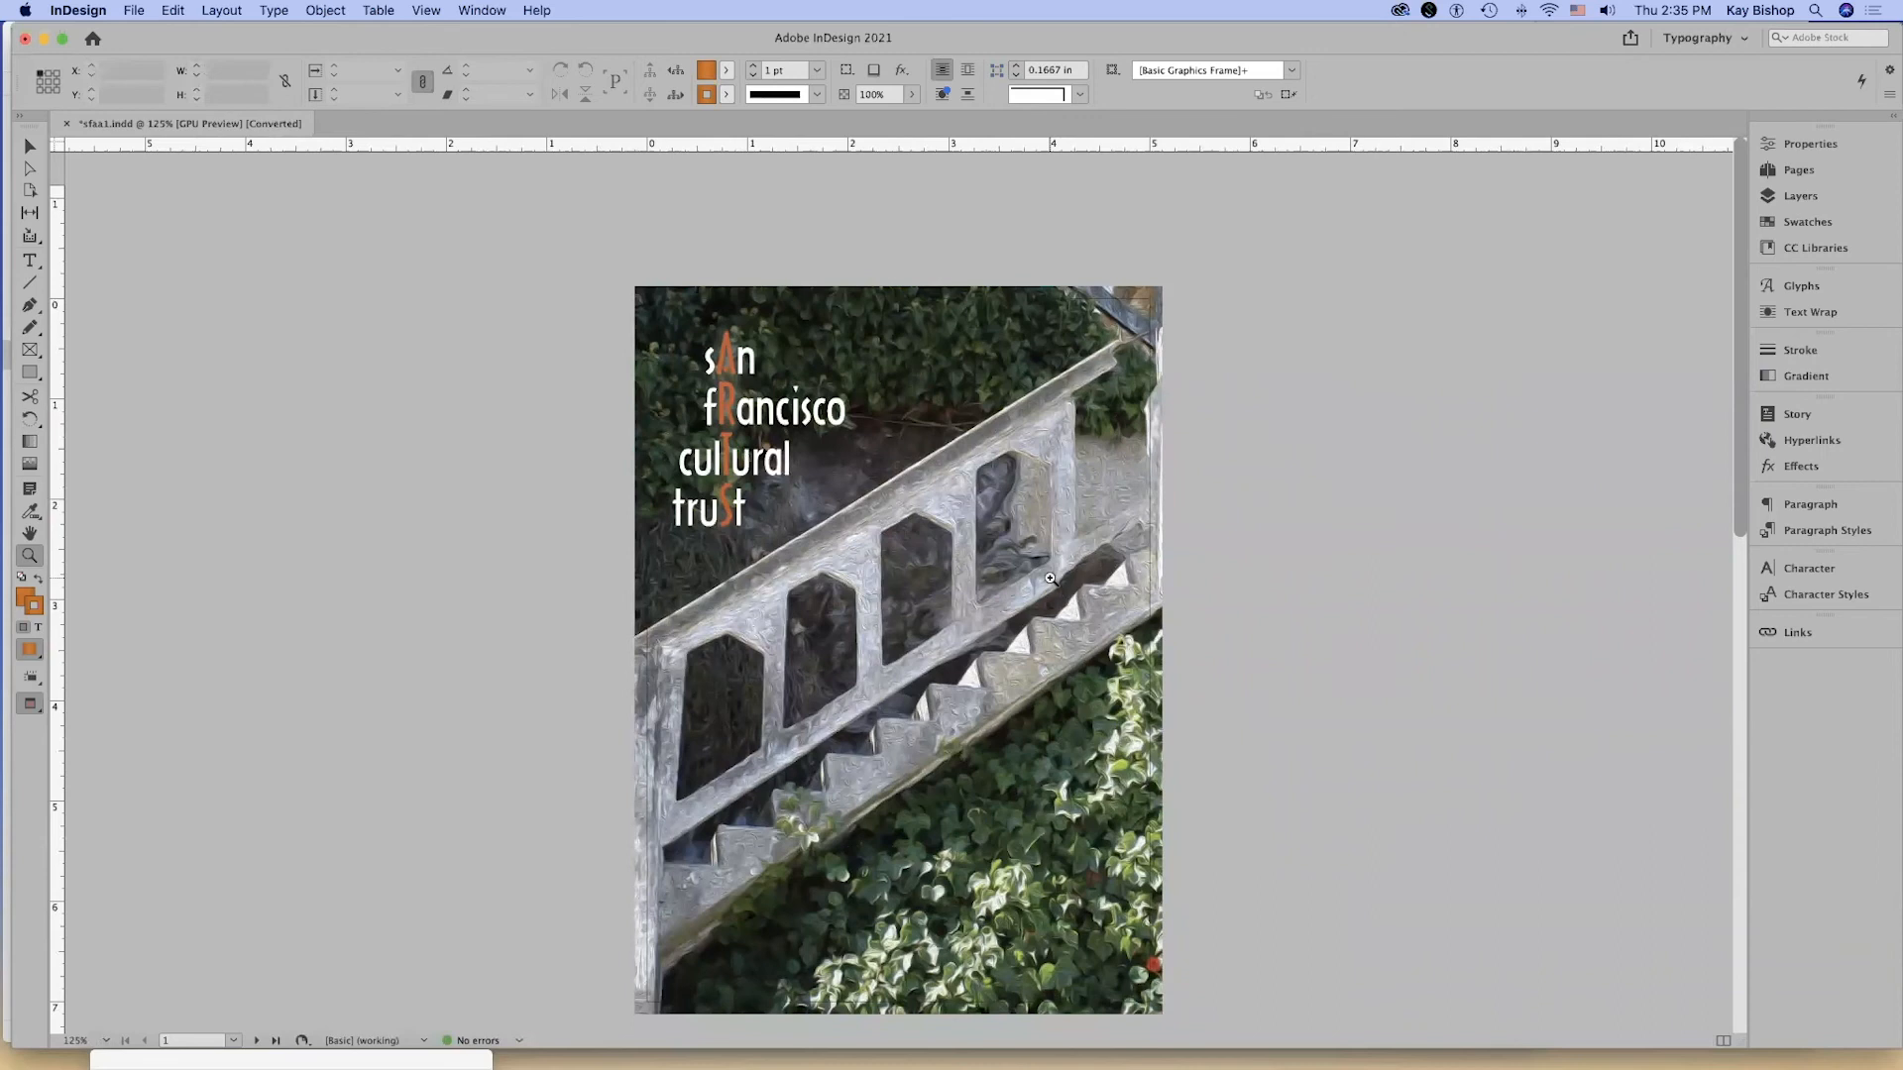
{"action": "left_click", "coordinate": [1050, 578]}
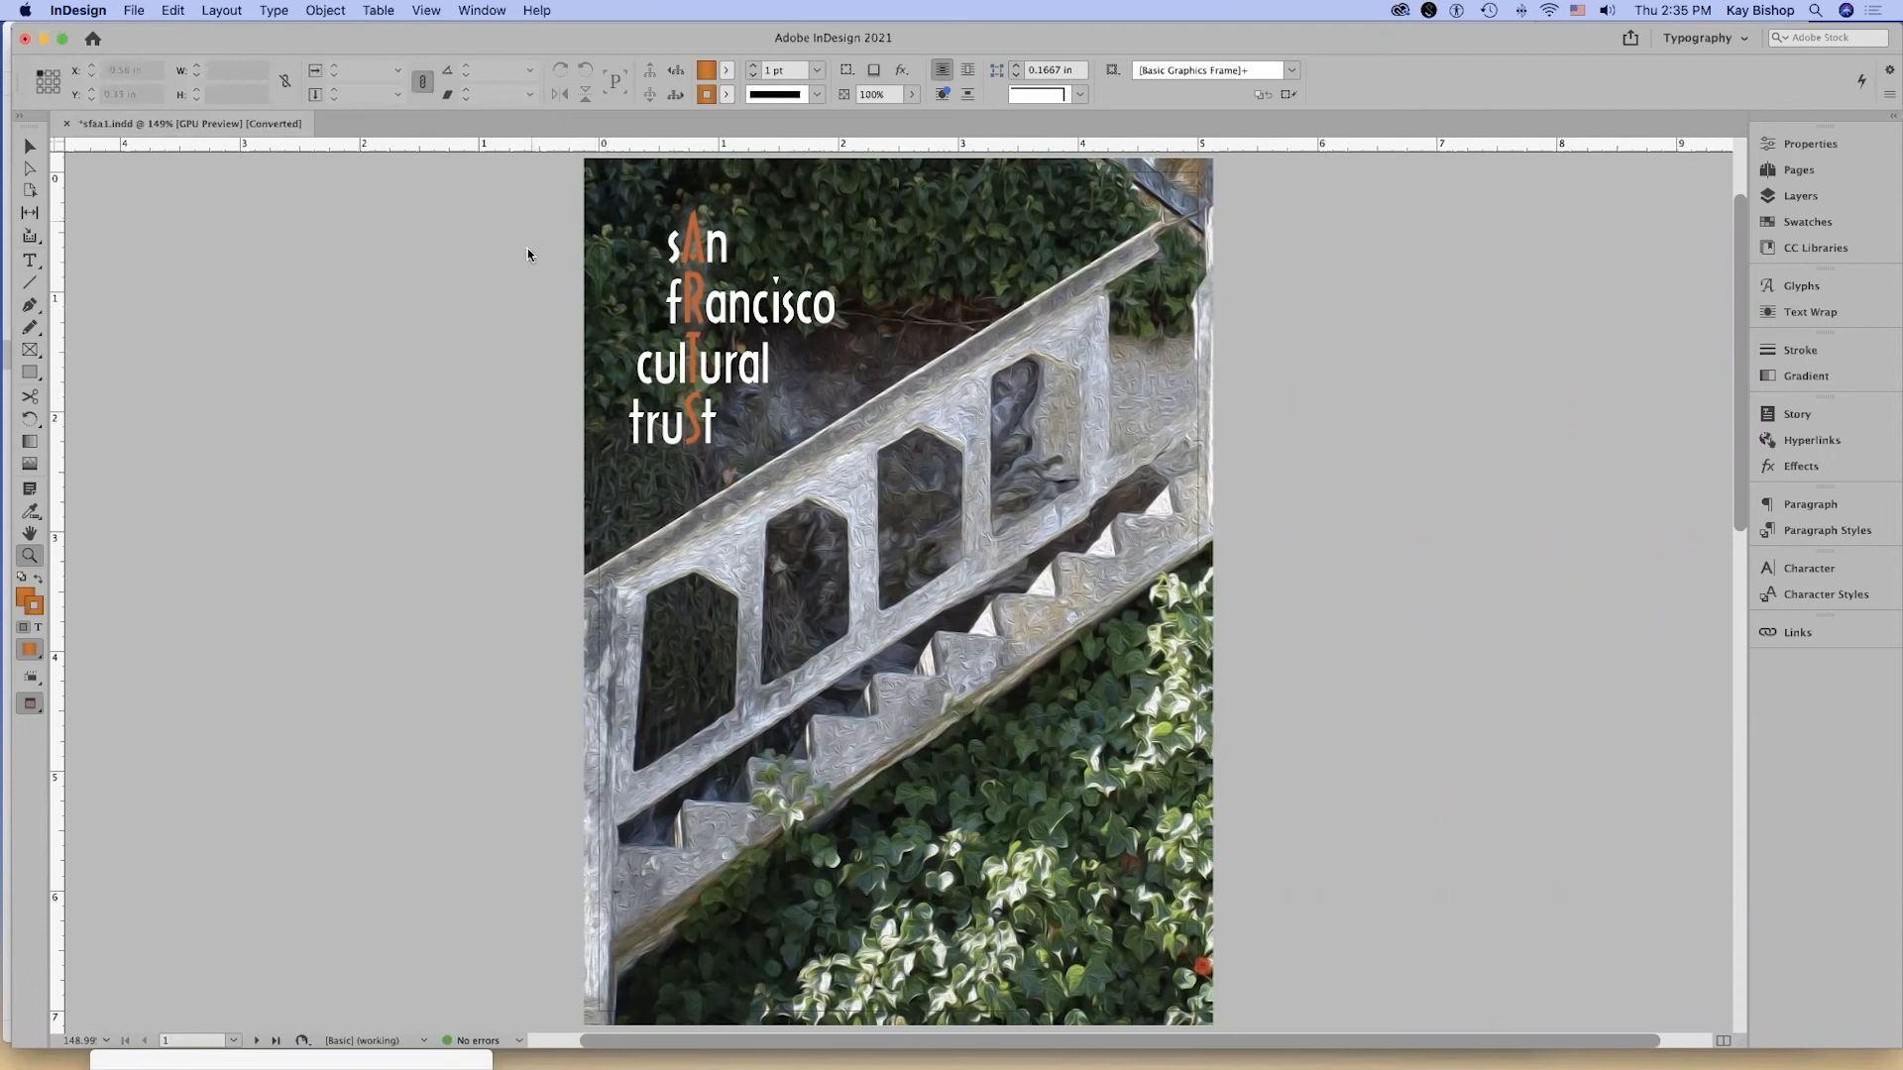
Magnify the area around the cover title with a Zoom tool marquee, zoom back out, and fit the page in the window.
{"action": "left_click_drag", "start_coordinate": [538, 265], "coordinate": [1241, 536]}
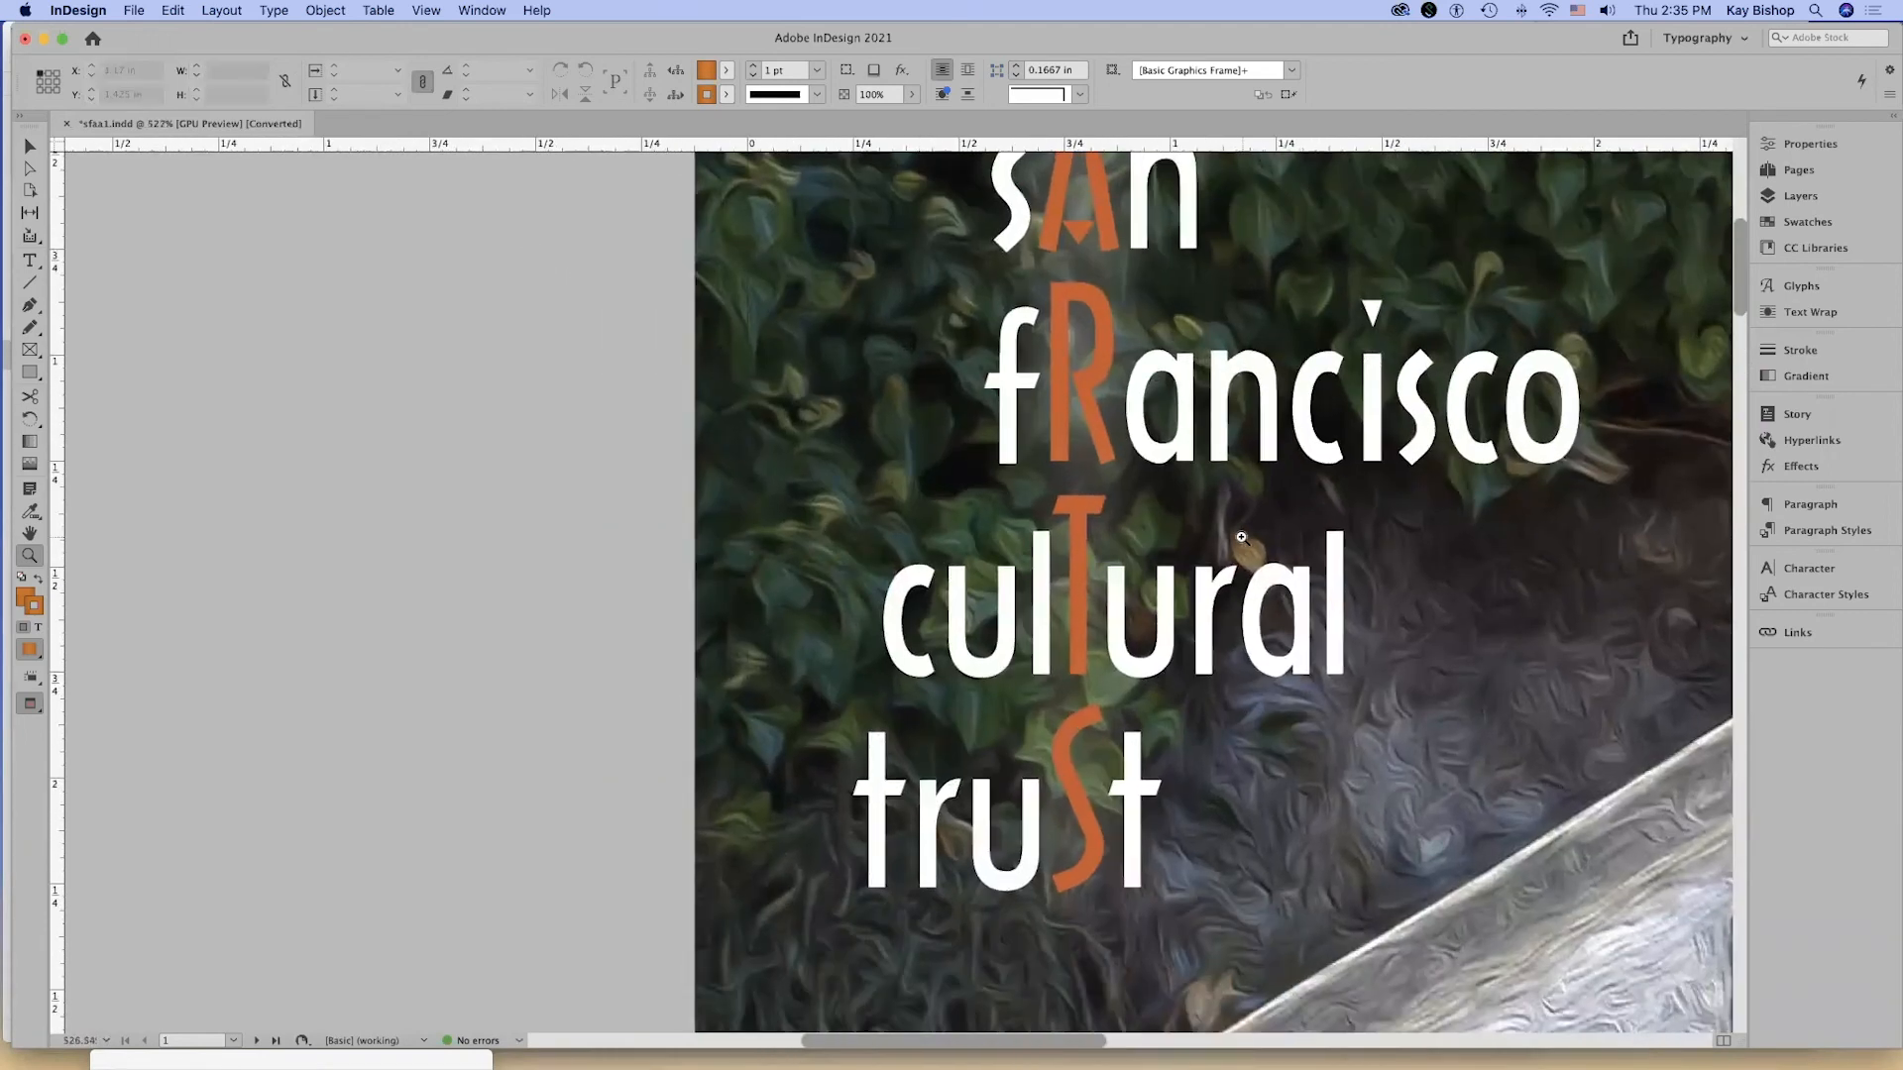
{"action": "left_click", "coordinate": [1241, 536], "text": "alt"}
{"action": "left_click", "coordinate": [1241, 536], "text": "alt"}
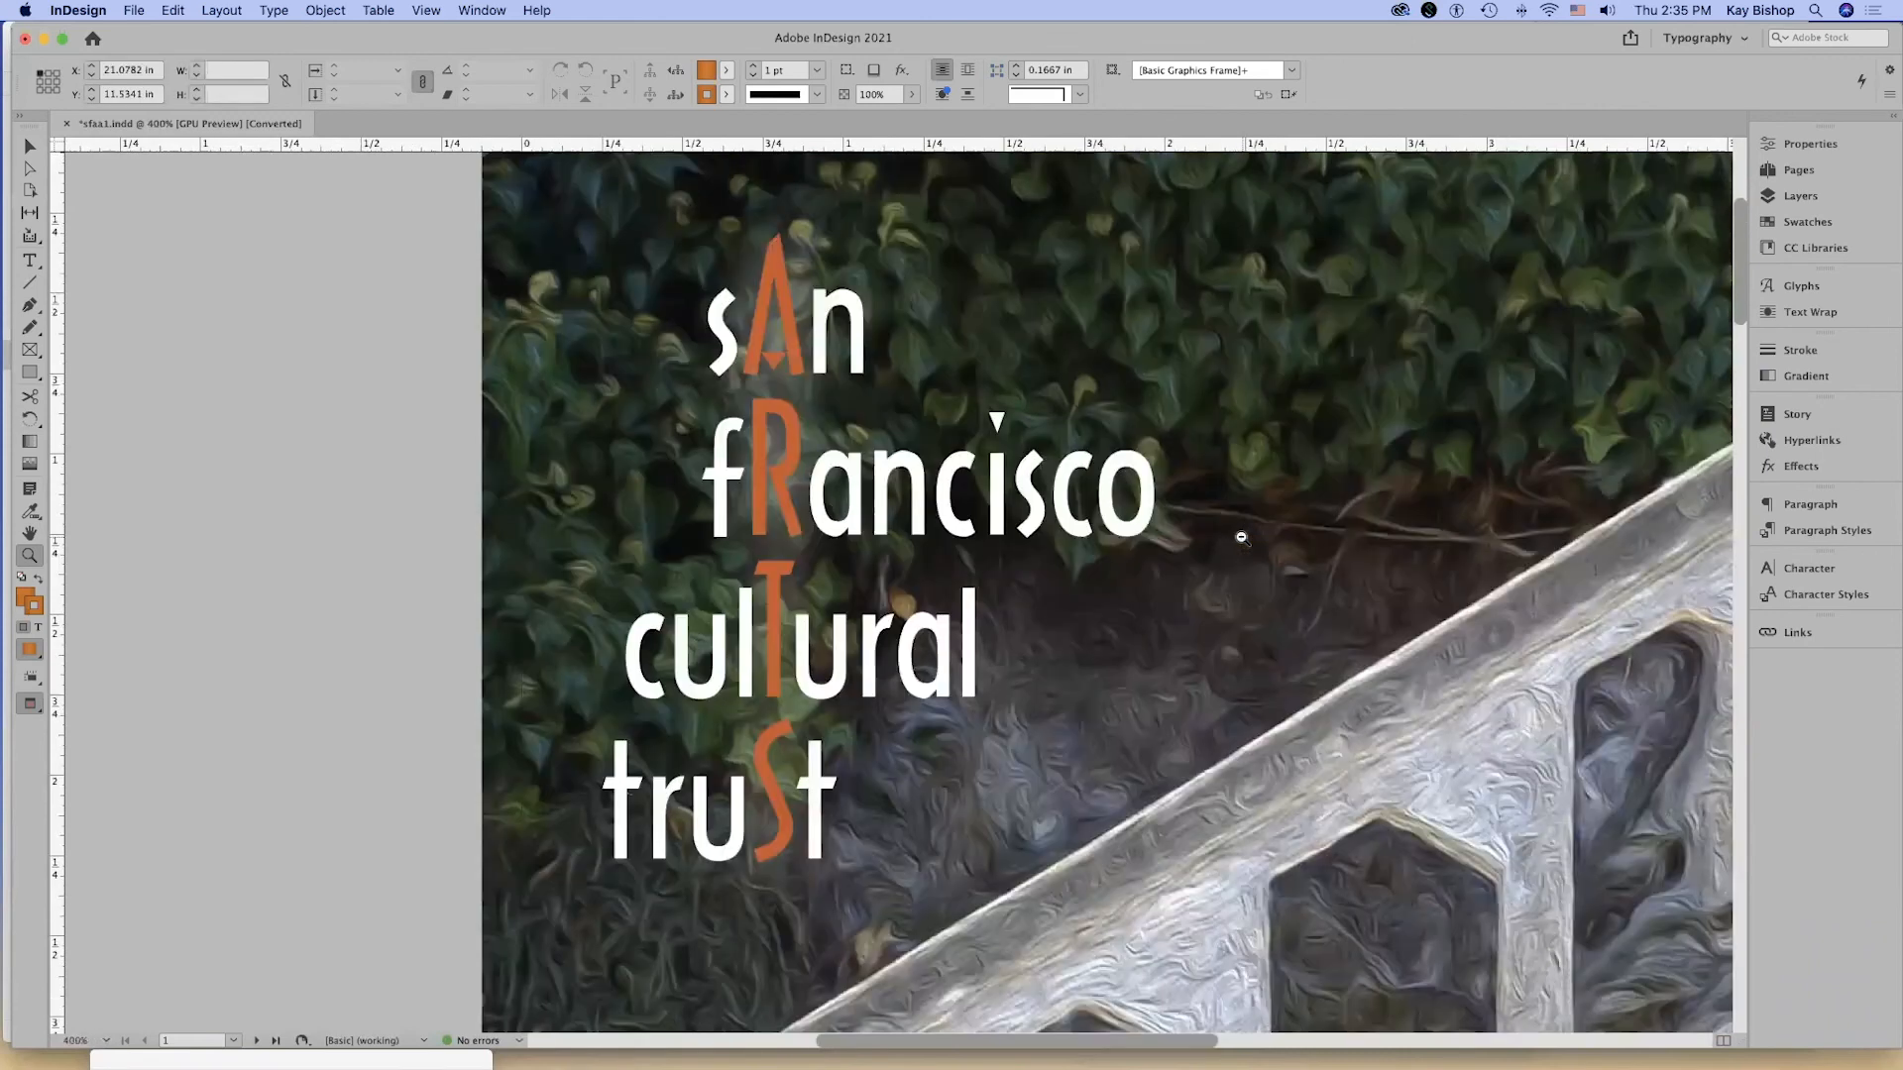
{"action": "left_click", "coordinate": [1241, 538], "text": "alt"}
{"action": "key", "text": "super+0"}
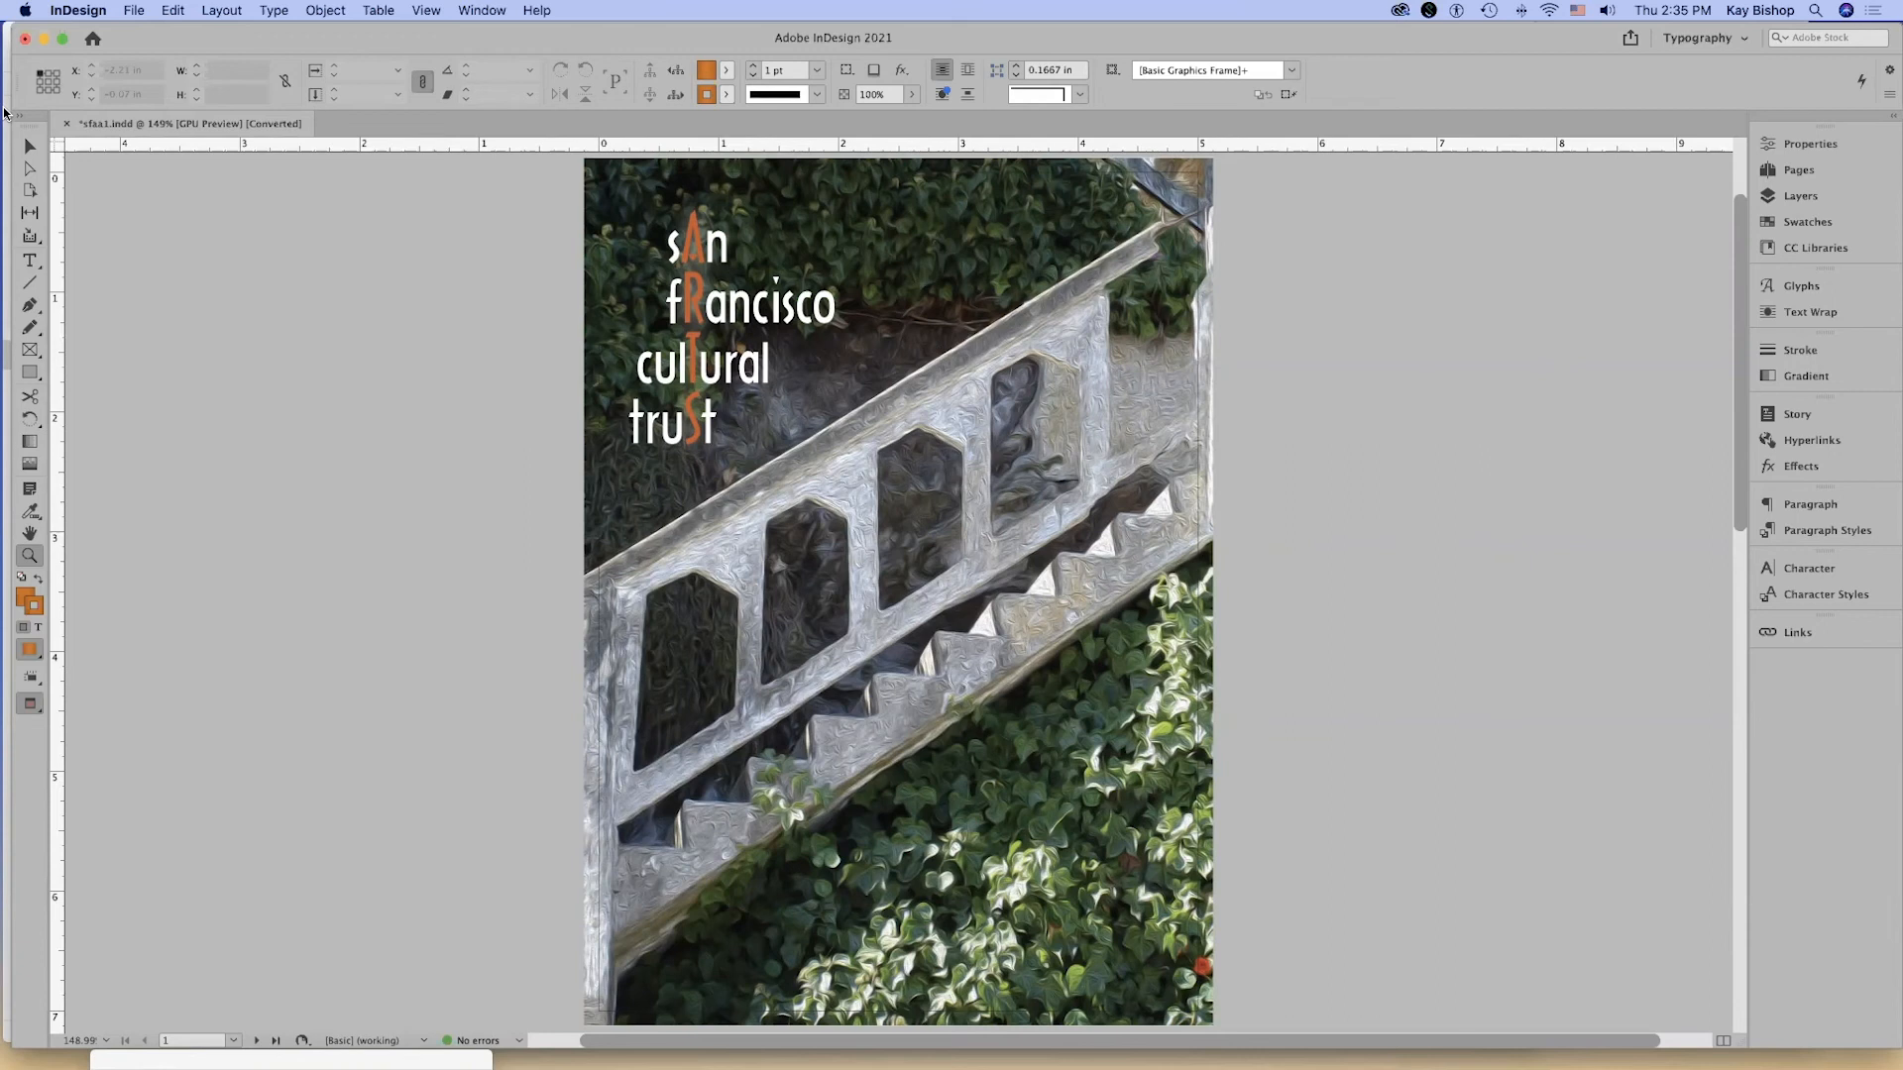
Open the documents sfaa2.indd, sfaa3.indd, sfaa4.indd and sfaa5.indd together from the InterfaceID folder.
{"action": "left_click", "coordinate": [134, 9]}
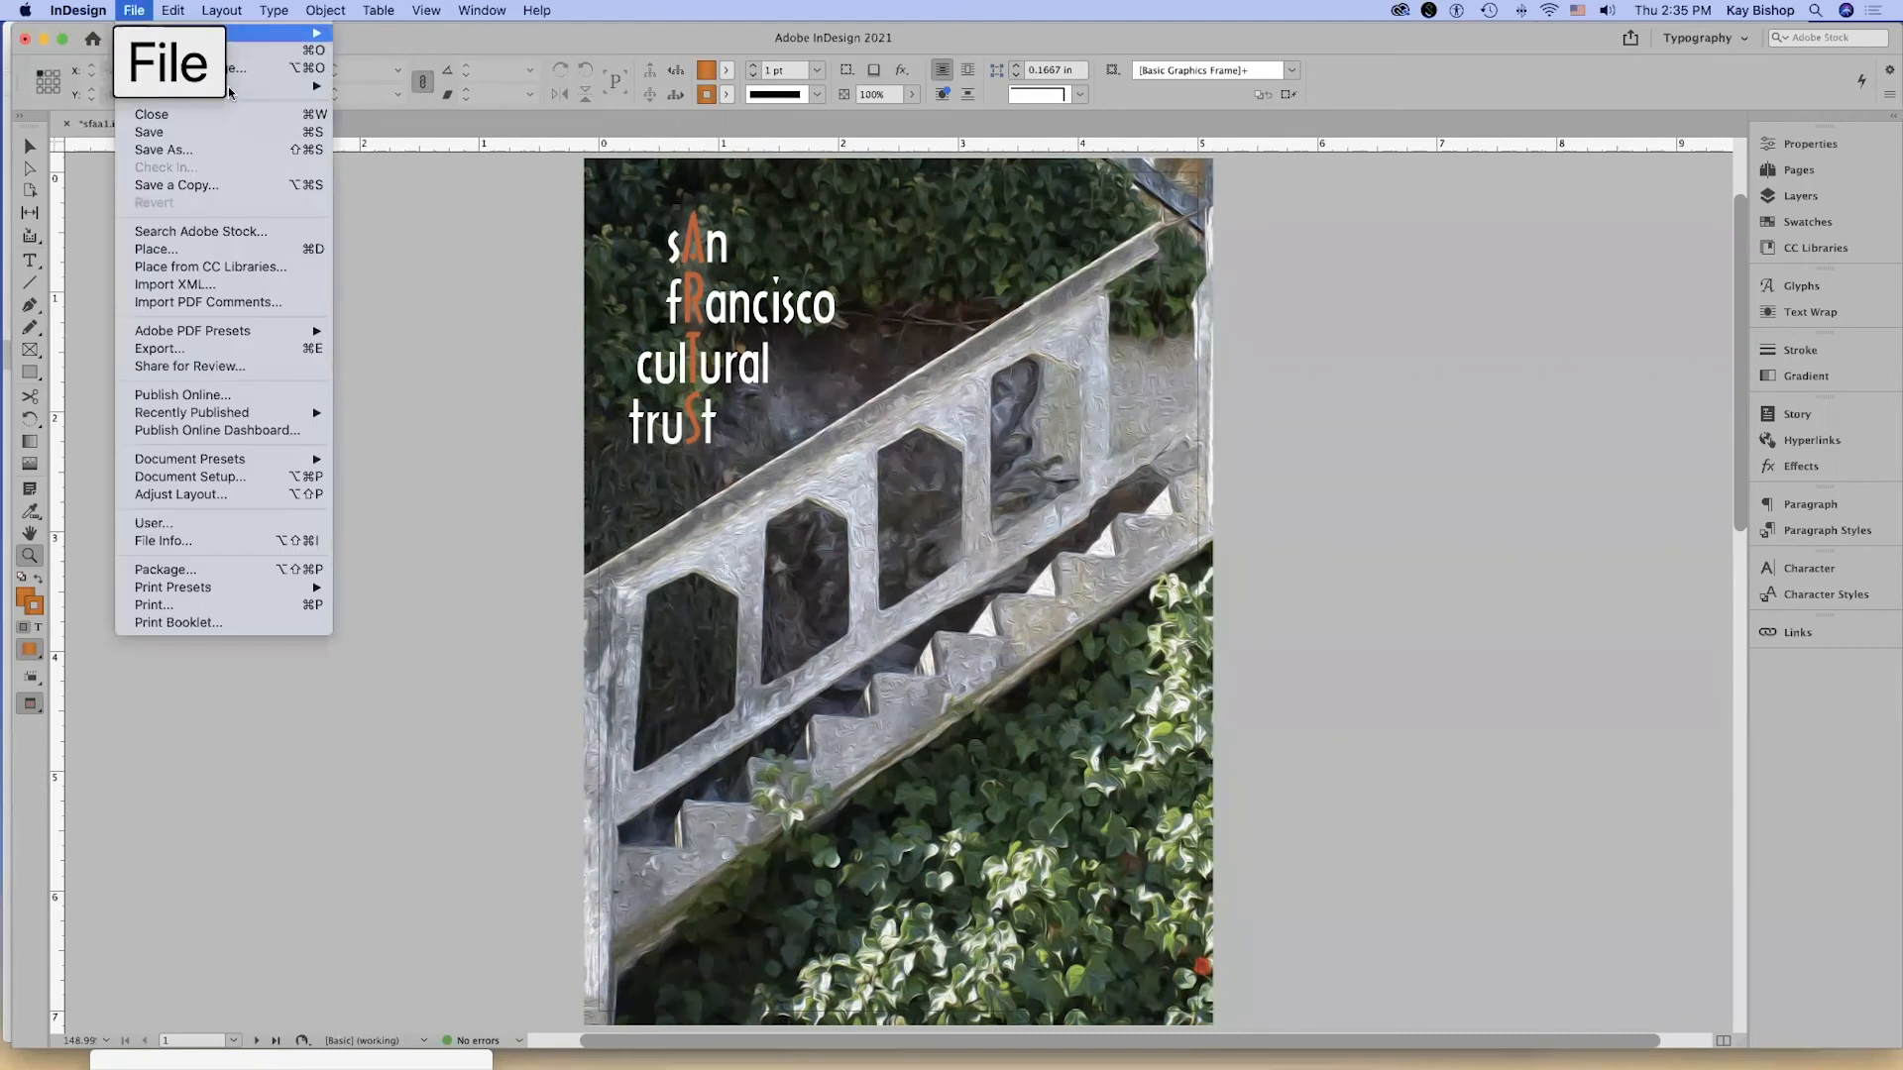
{"action": "left_click", "coordinate": [169, 49]}
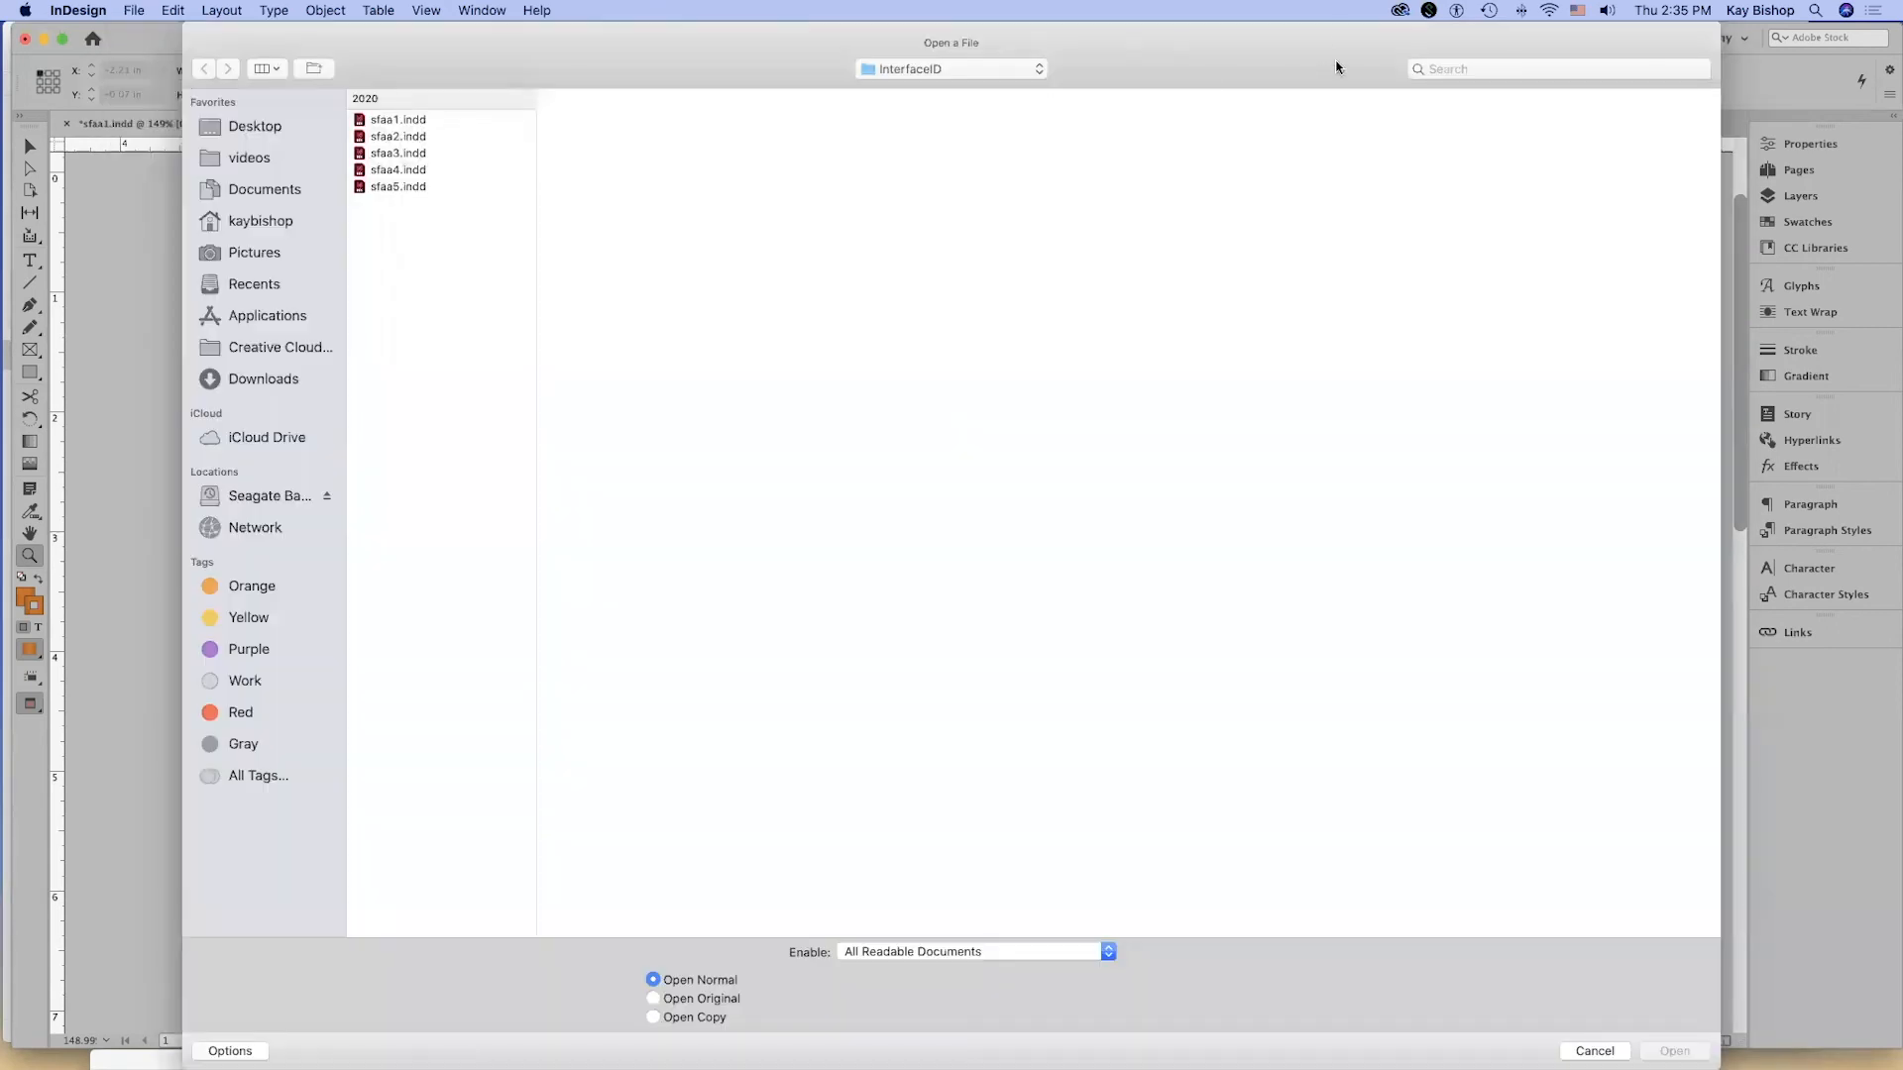
{"action": "left_click_drag", "start_coordinate": [1347, 114], "coordinate": [1398, 201]}
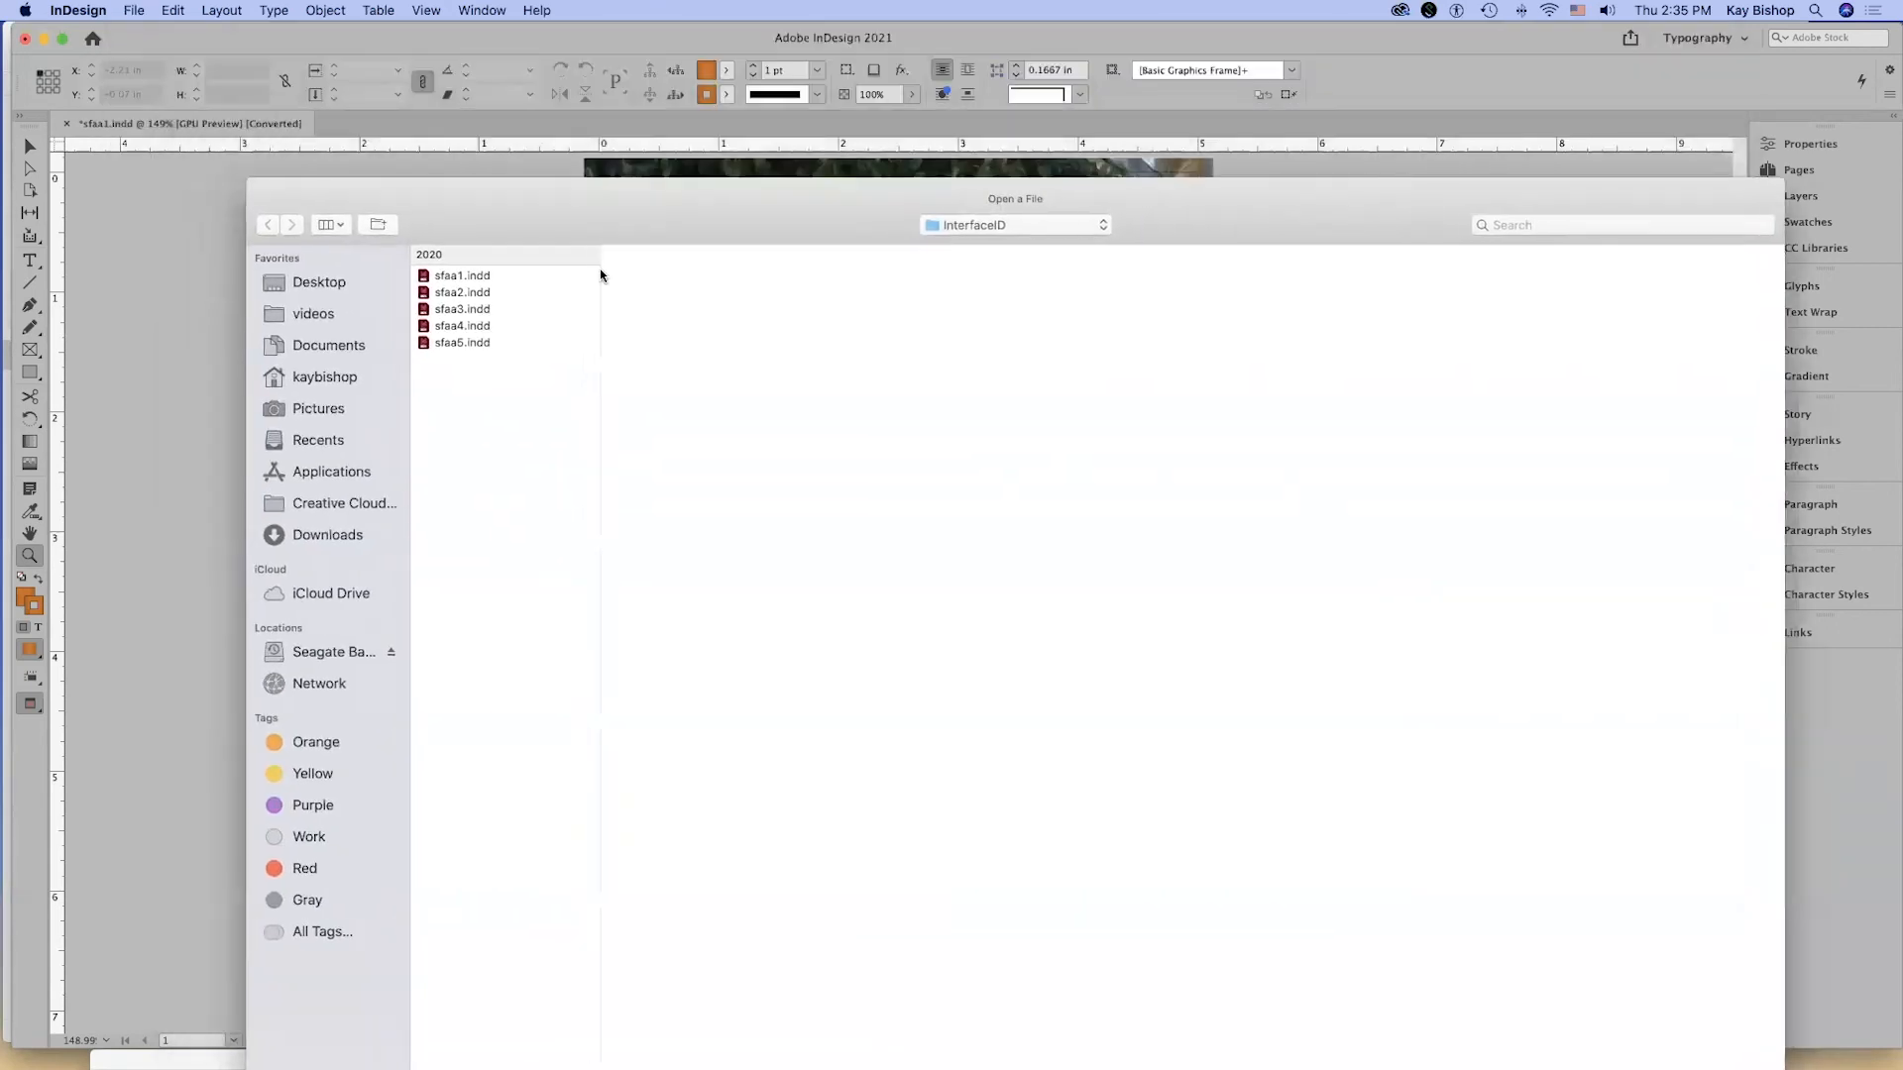
{"action": "left_click", "coordinate": [484, 296]}
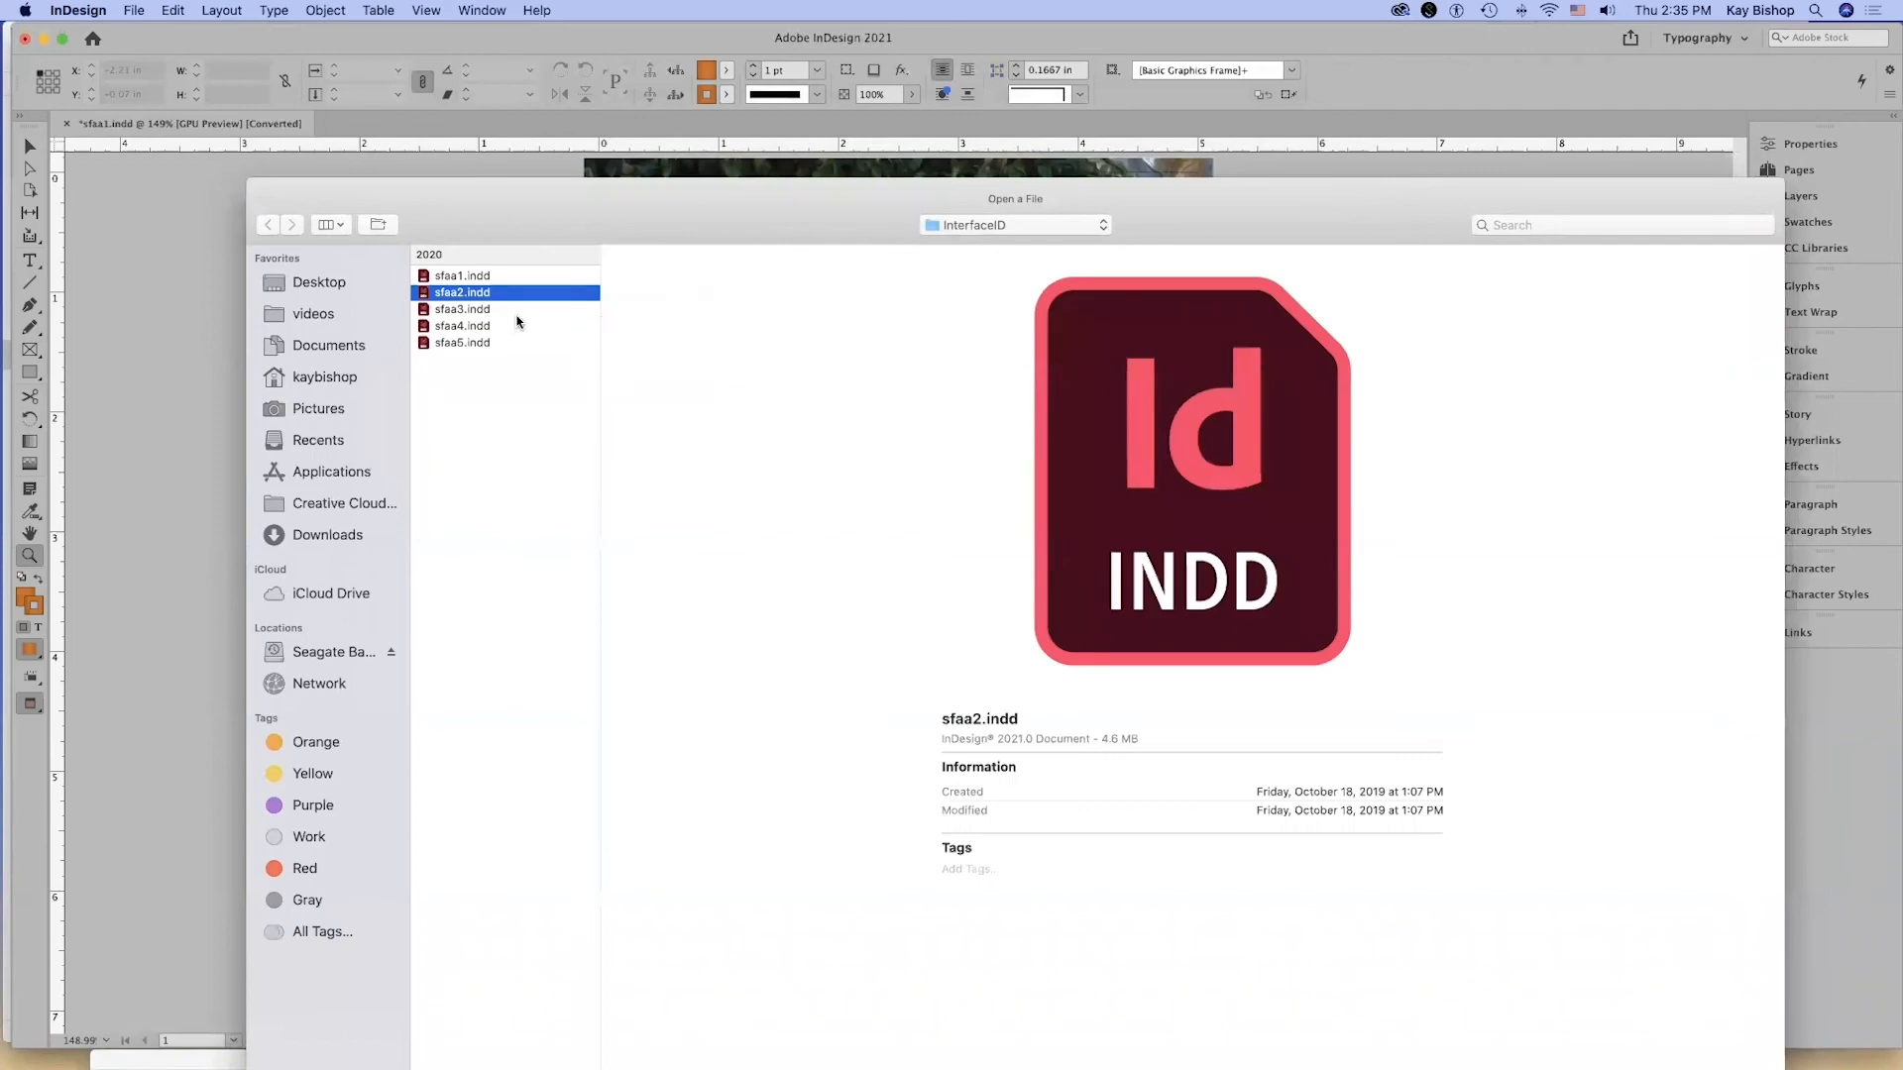
{"action": "left_click", "coordinate": [515, 327], "text": "shift"}
{"action": "left_click", "coordinate": [513, 344], "text": "shift"}
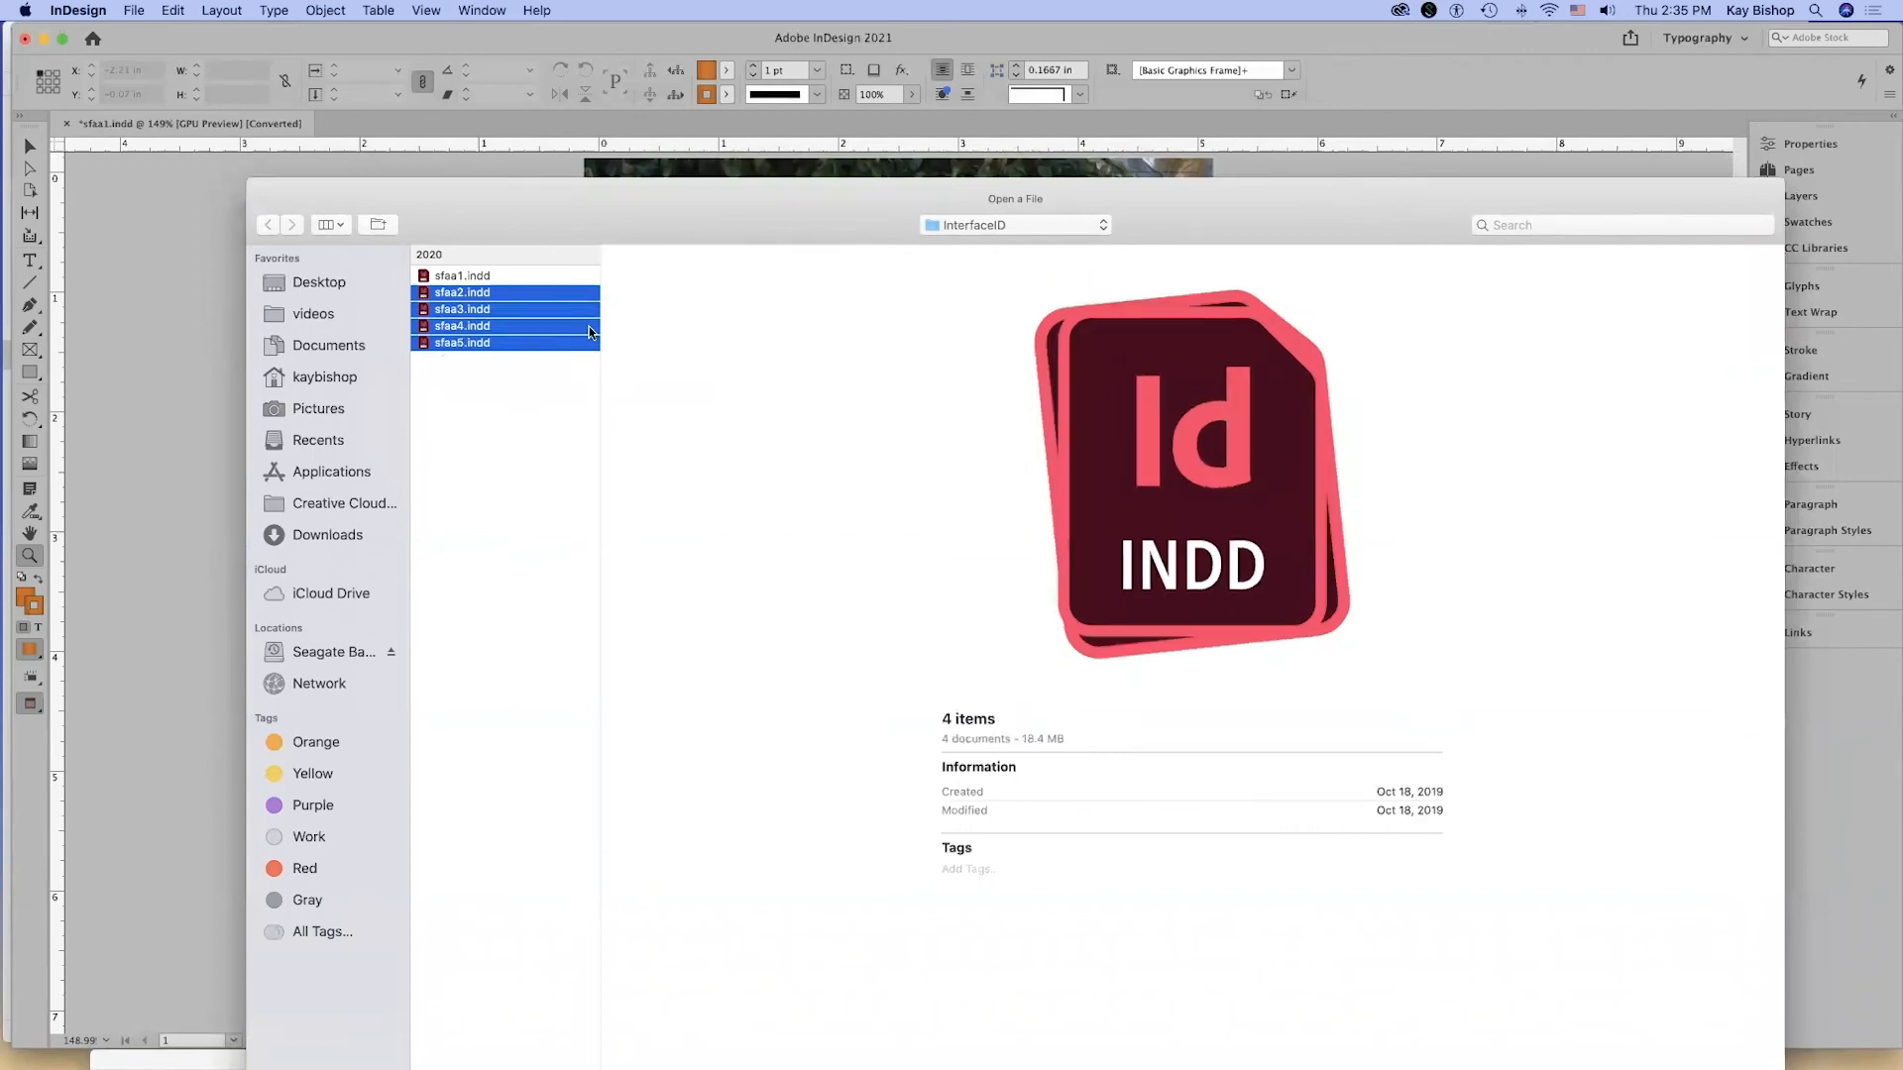
{"action": "key", "text": "Return"}
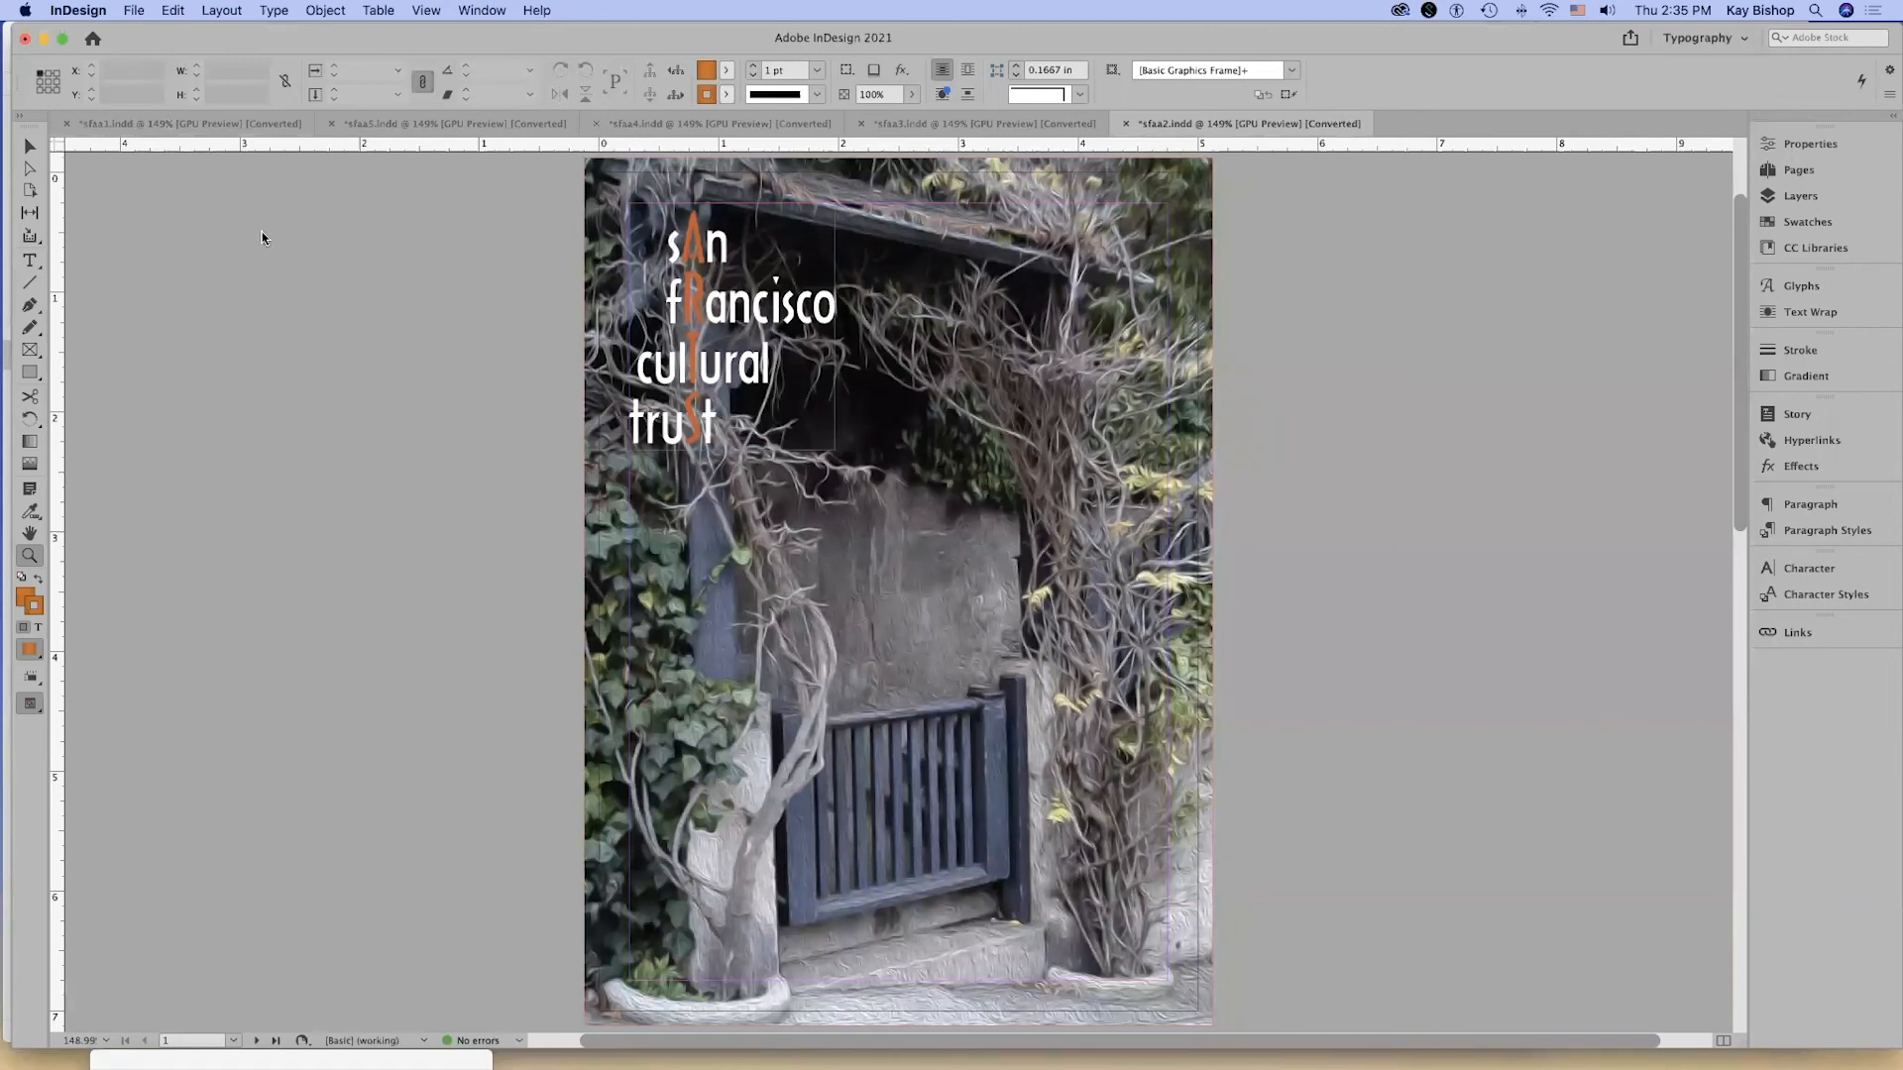
Arrange the open documents in a 3-up Vertical layout.
{"action": "left_click", "coordinate": [493, 12]}
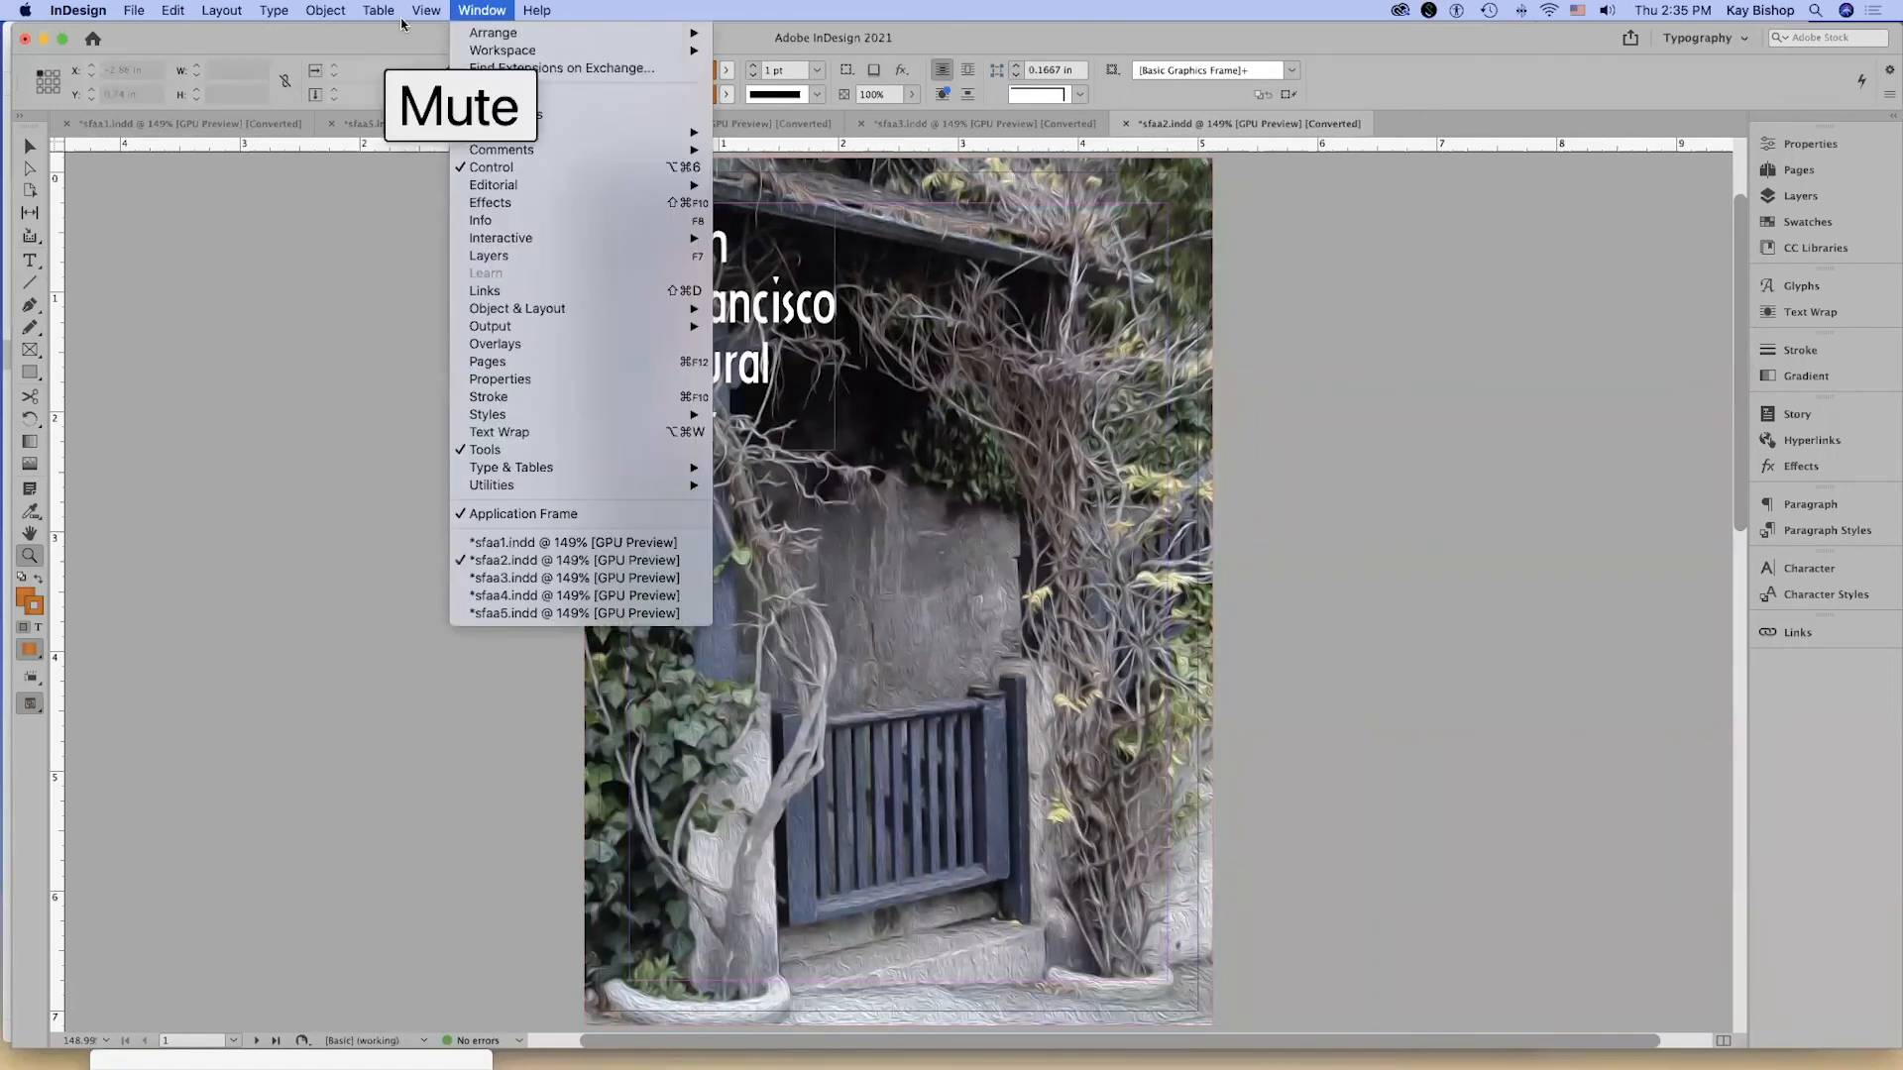
{"action": "left_click", "coordinate": [407, 62]}
{"action": "left_click", "coordinate": [481, 11]}
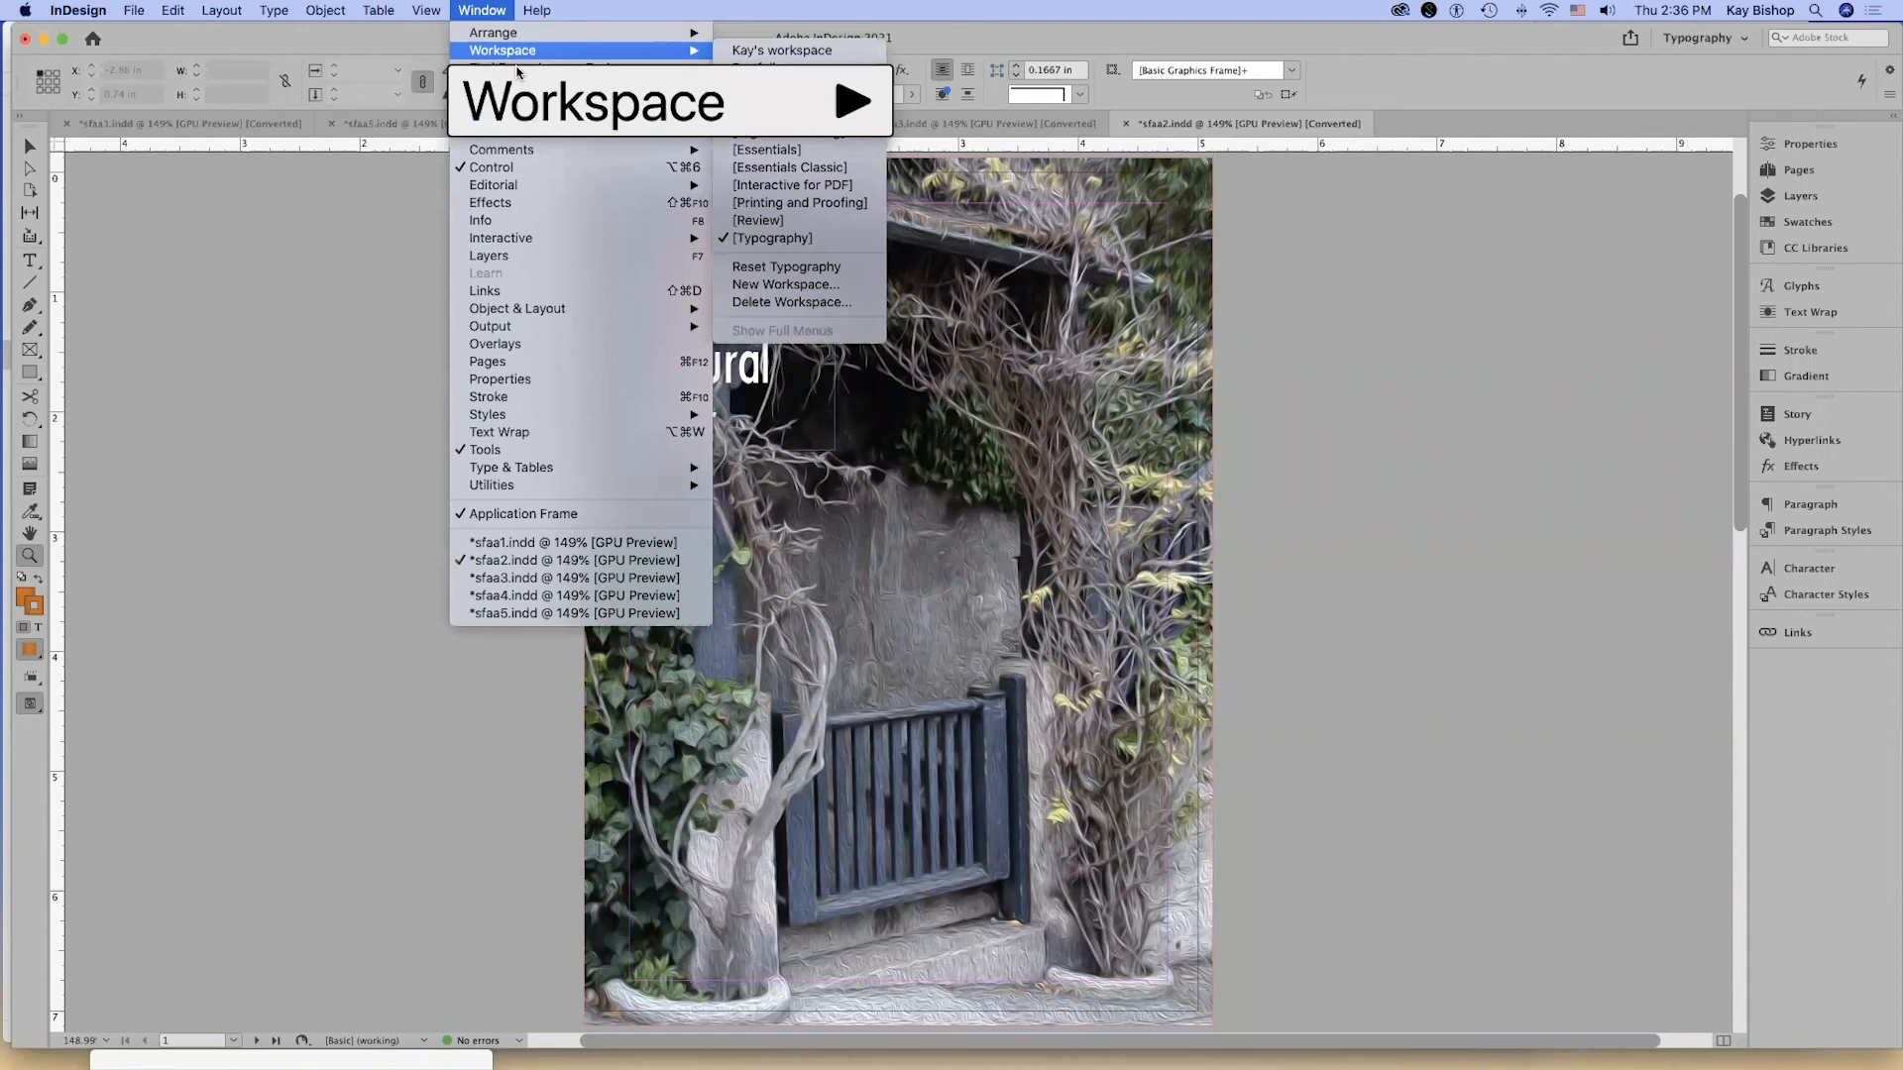
{"action": "mouse_move", "coordinate": [516, 33]}
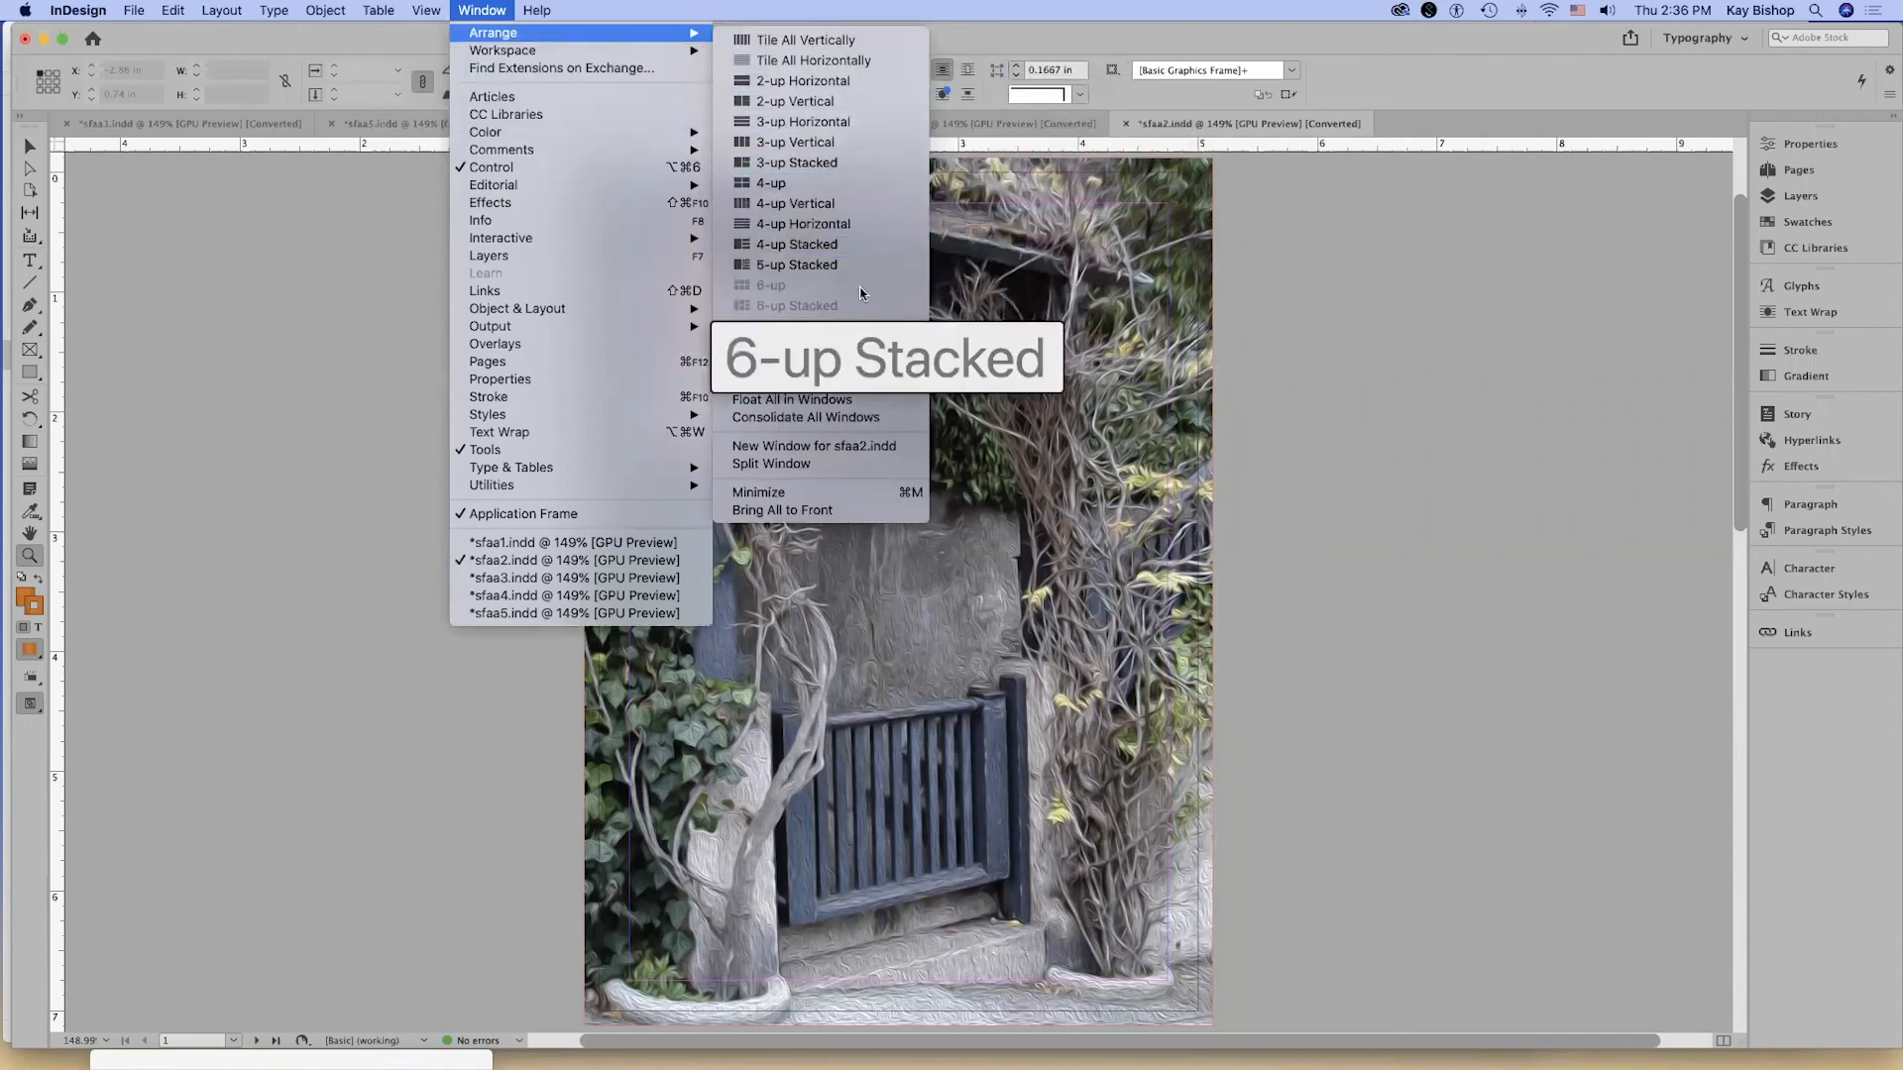
{"action": "left_click", "coordinate": [856, 144]}
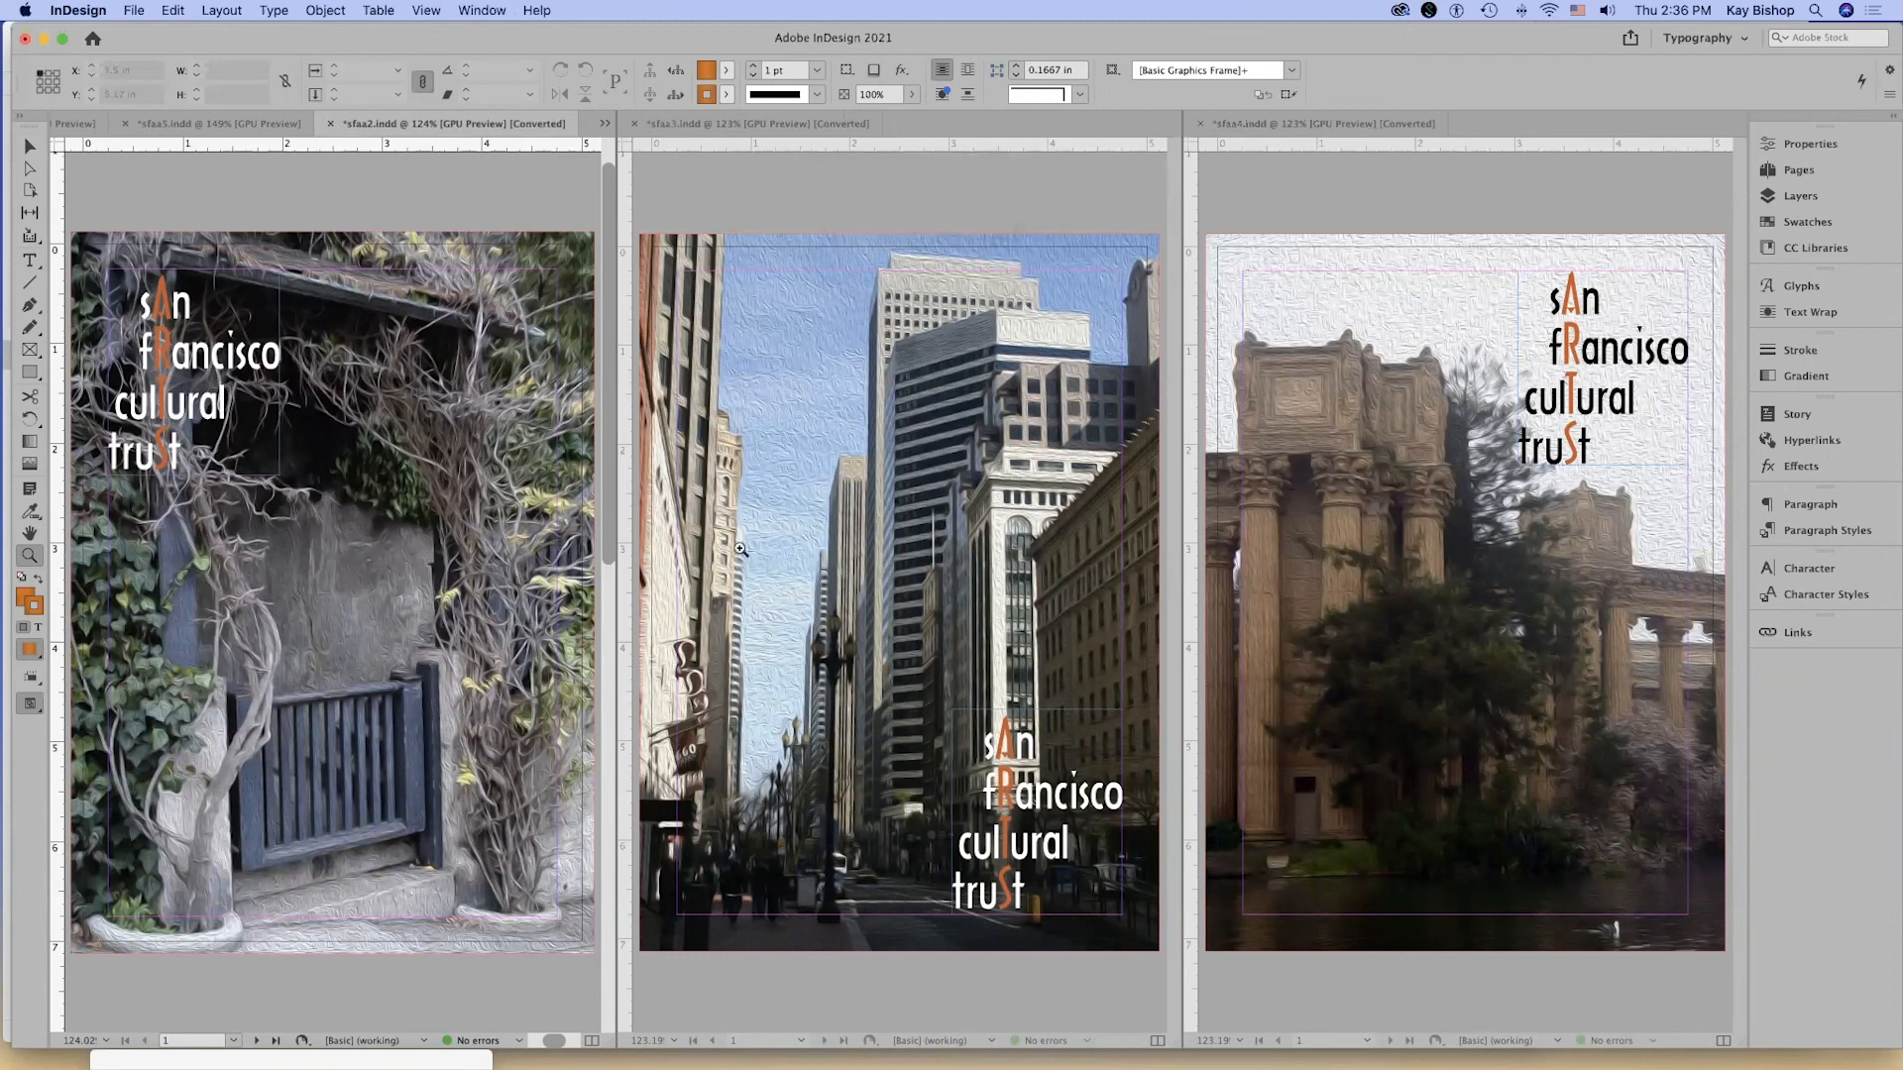
Arrange the documents in a 2-up Vertical layout, and float the sfaa4.indd window and dock it back.
{"action": "left_click", "coordinate": [482, 10]}
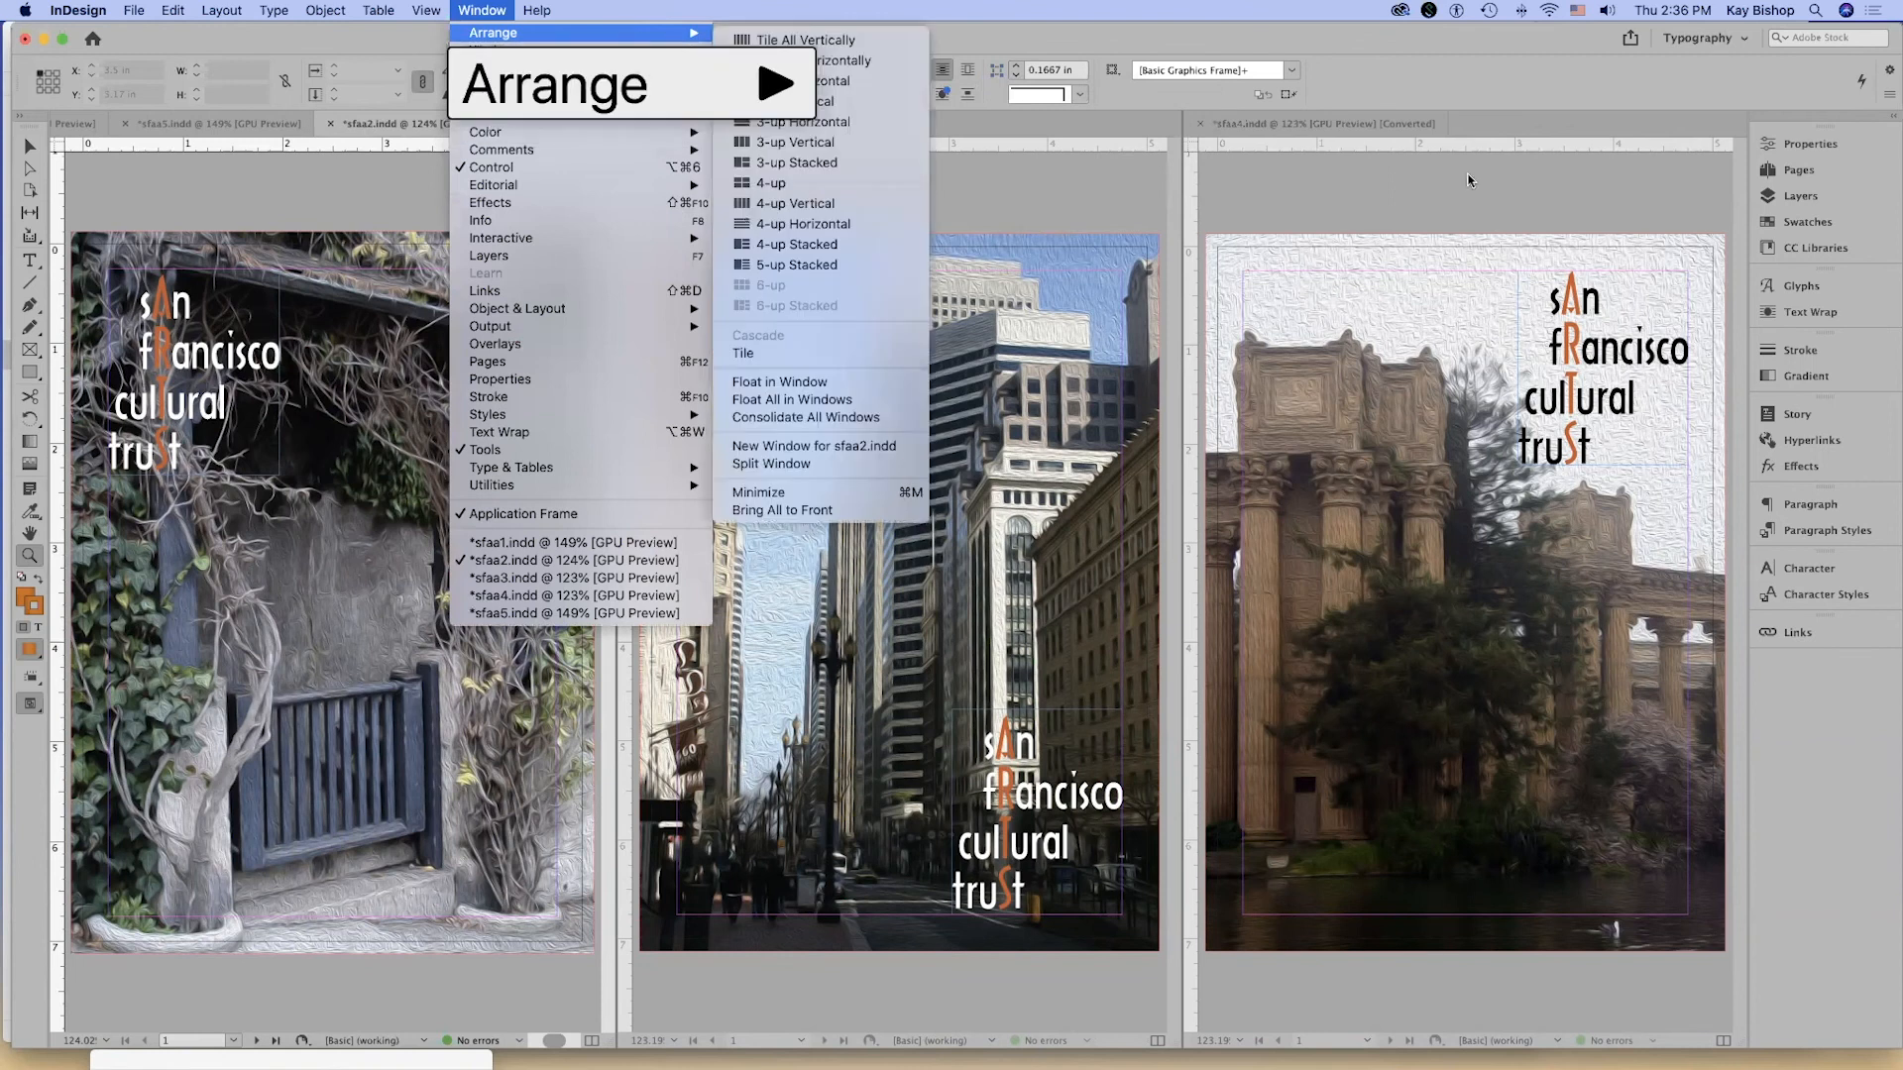
{"action": "left_click", "coordinate": [773, 49]}
{"action": "mouse_move", "coordinate": [1287, 116]}
{"action": "left_mouse_down"}
{"action": "mouse_move", "coordinate": [1326, 121]}
{"action": "mouse_move", "coordinate": [1053, 159]}
{"action": "mouse_move", "coordinate": [1009, 132]}
{"action": "left_mouse_up"}
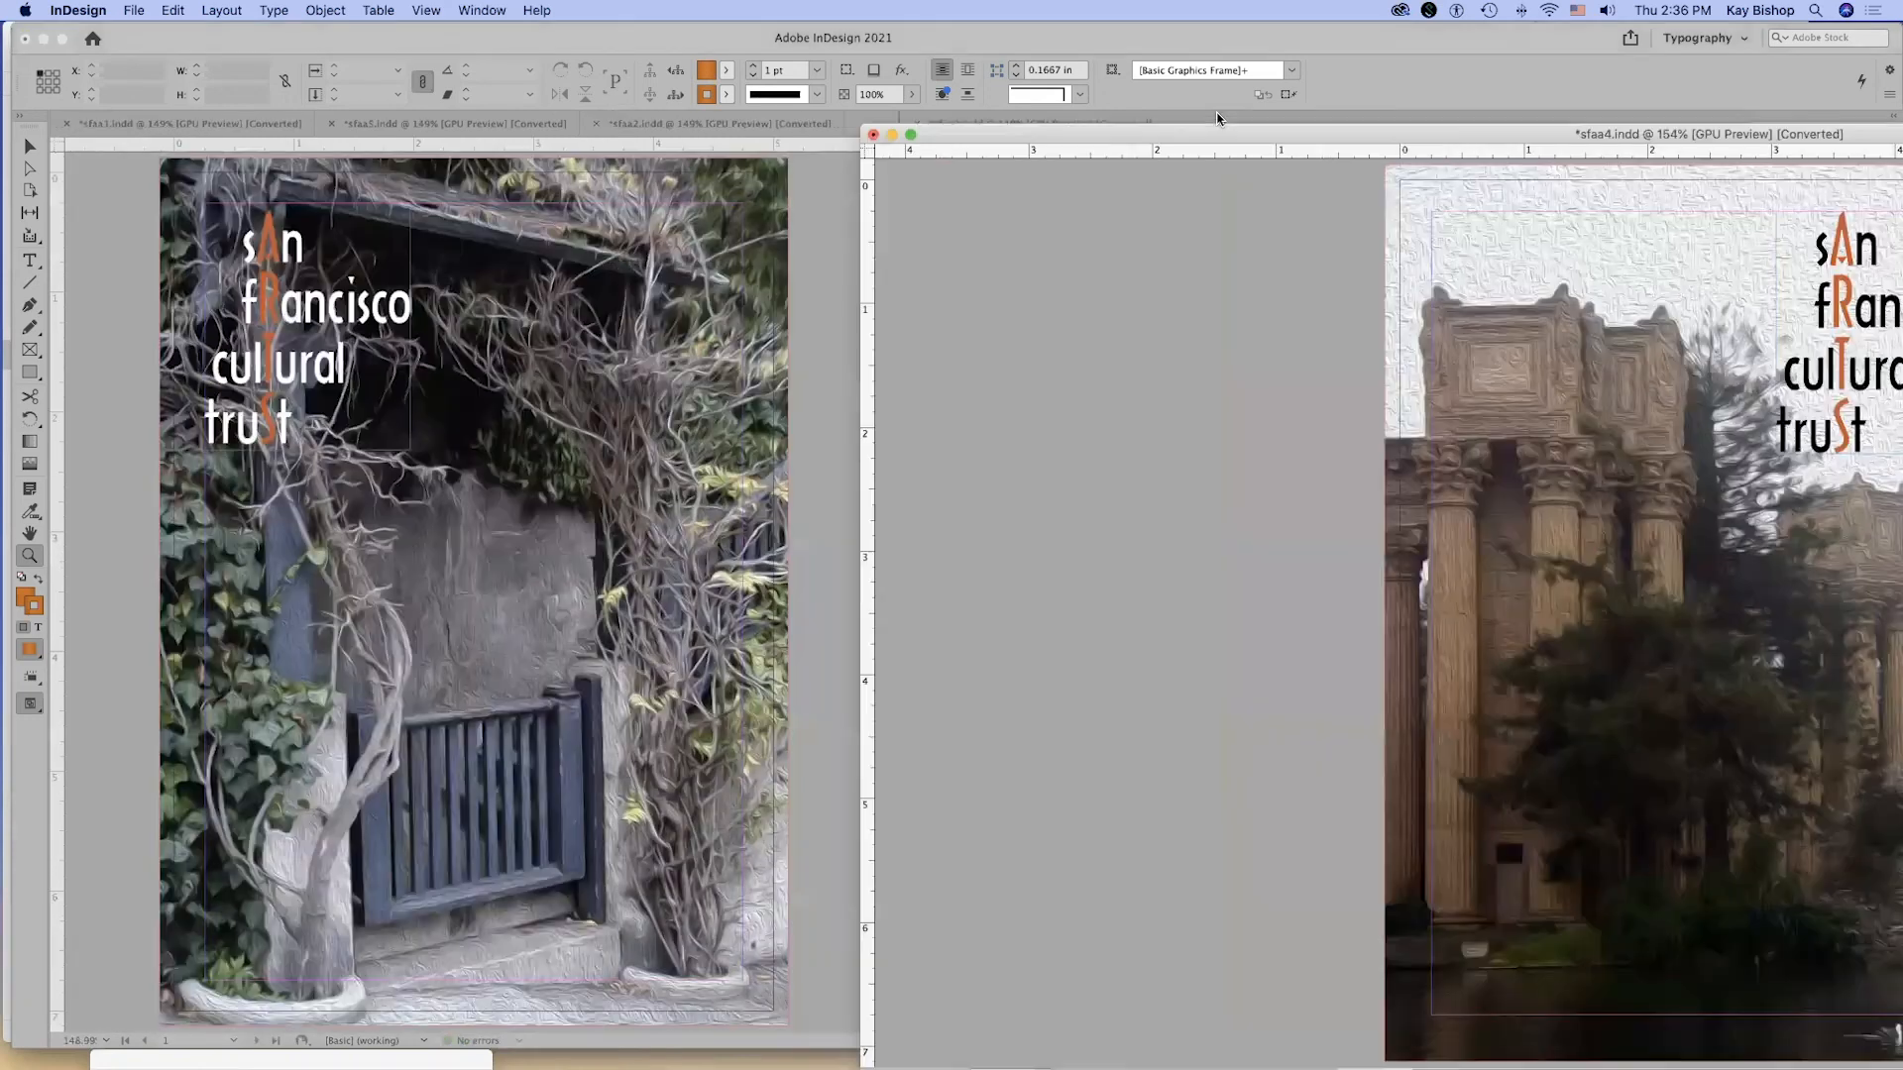
{"action": "left_click_drag", "start_coordinate": [861, 466], "coordinate": [746, 663]}
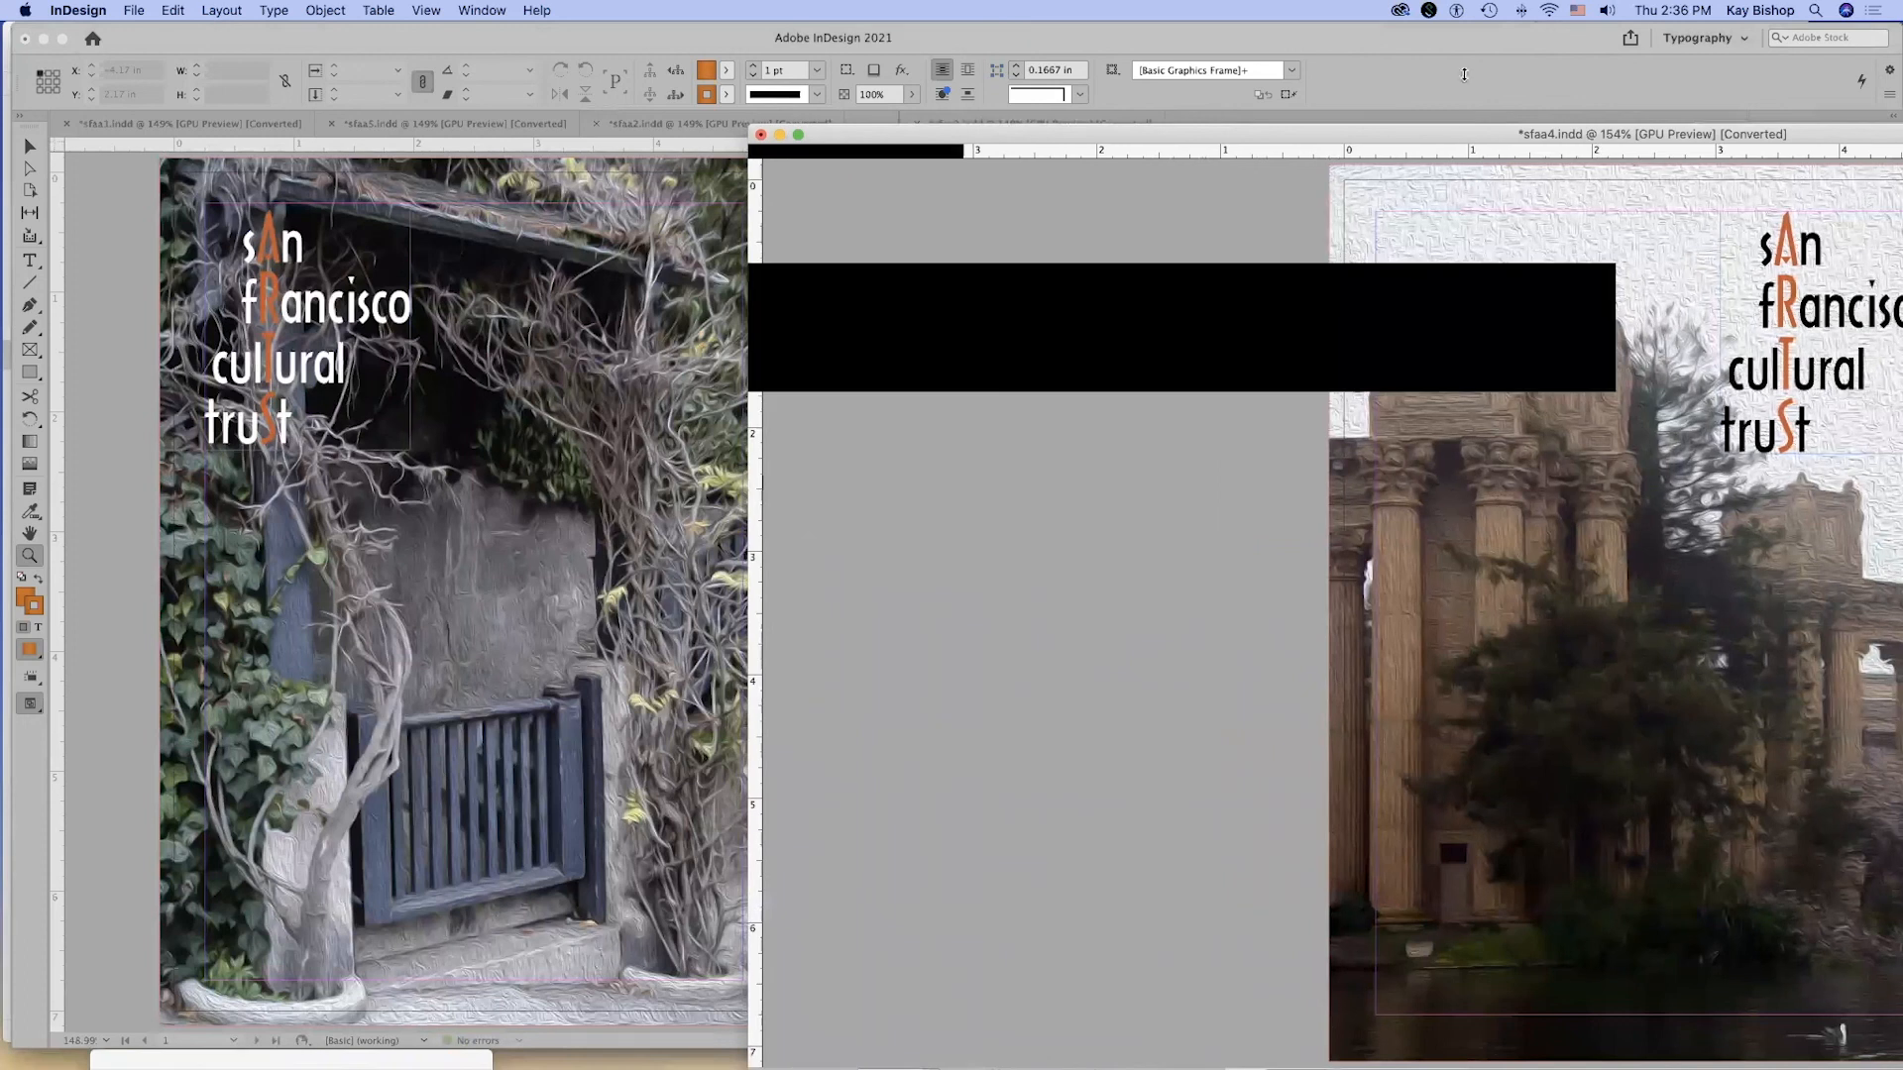
{"action": "left_click_drag", "start_coordinate": [1193, 205], "coordinate": [1235, 140]}
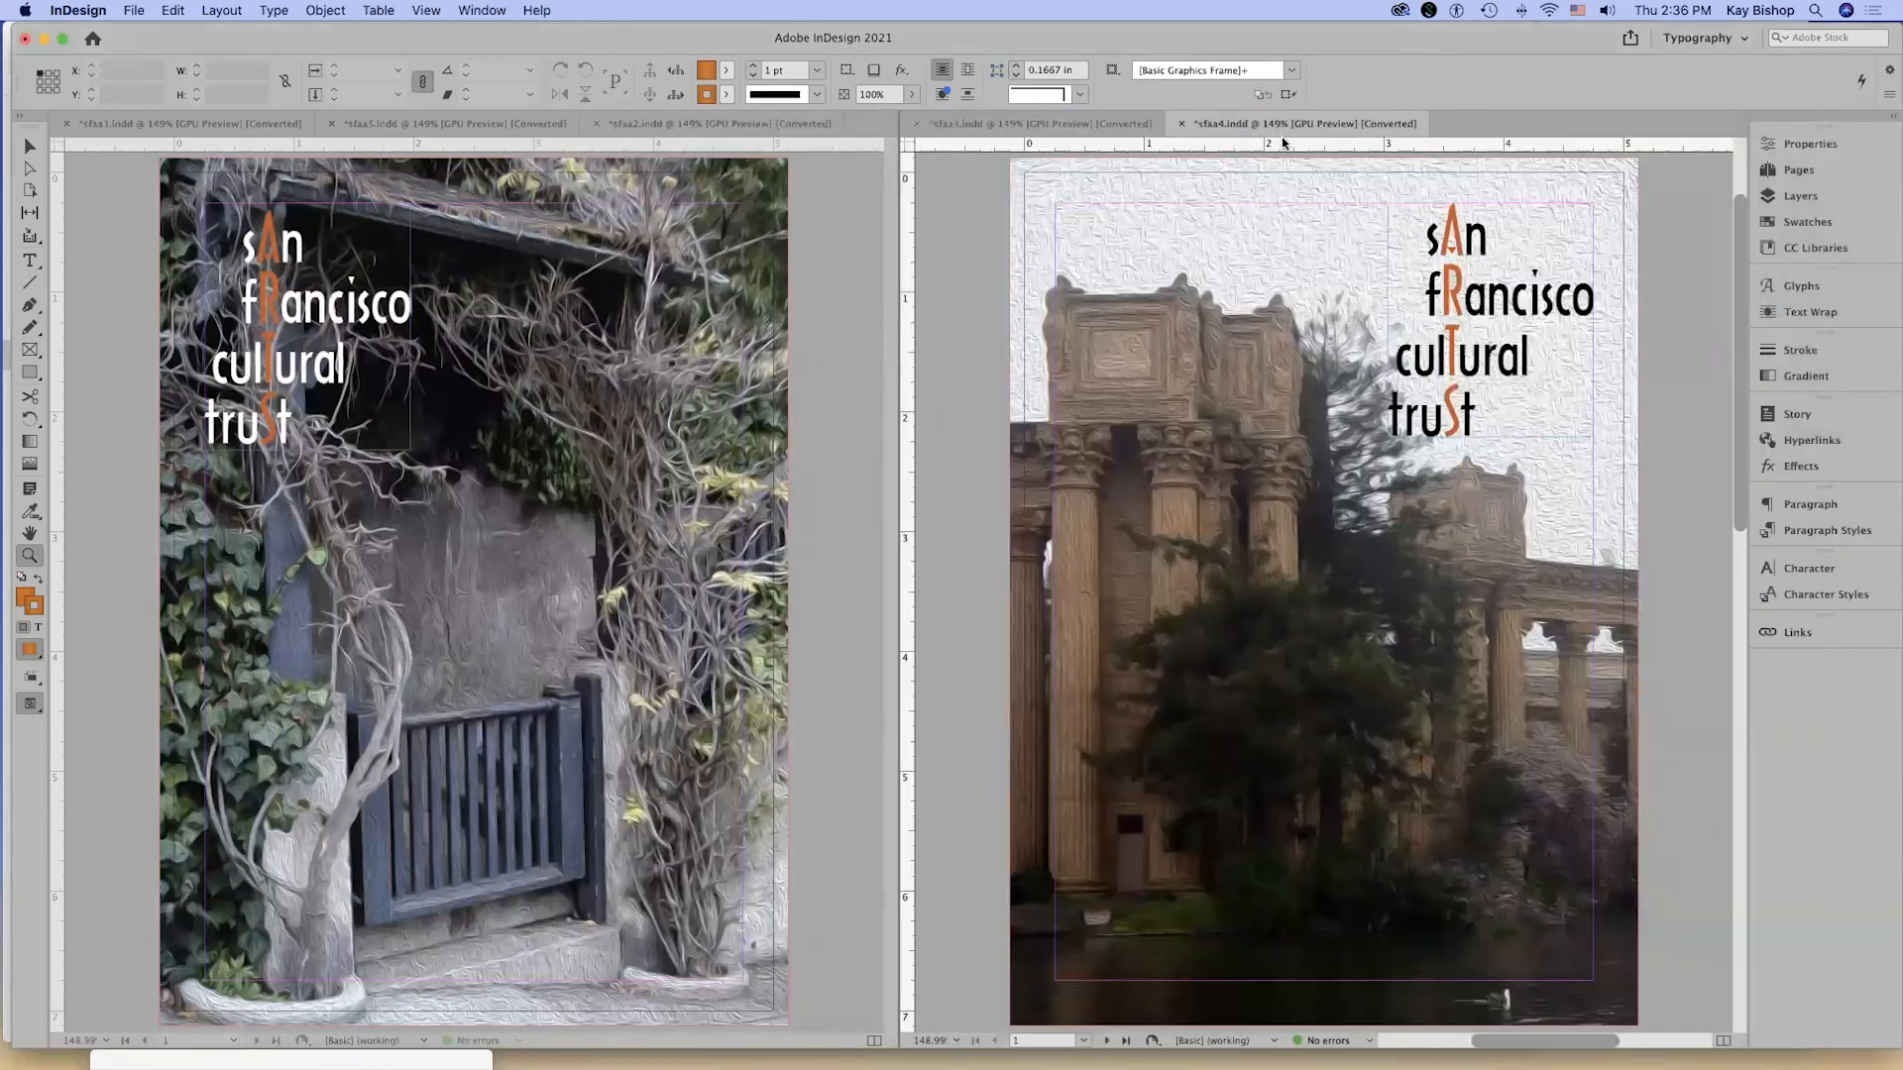
{"action": "left_click", "coordinate": [483, 10]}
{"action": "mouse_move", "coordinate": [502, 39]}
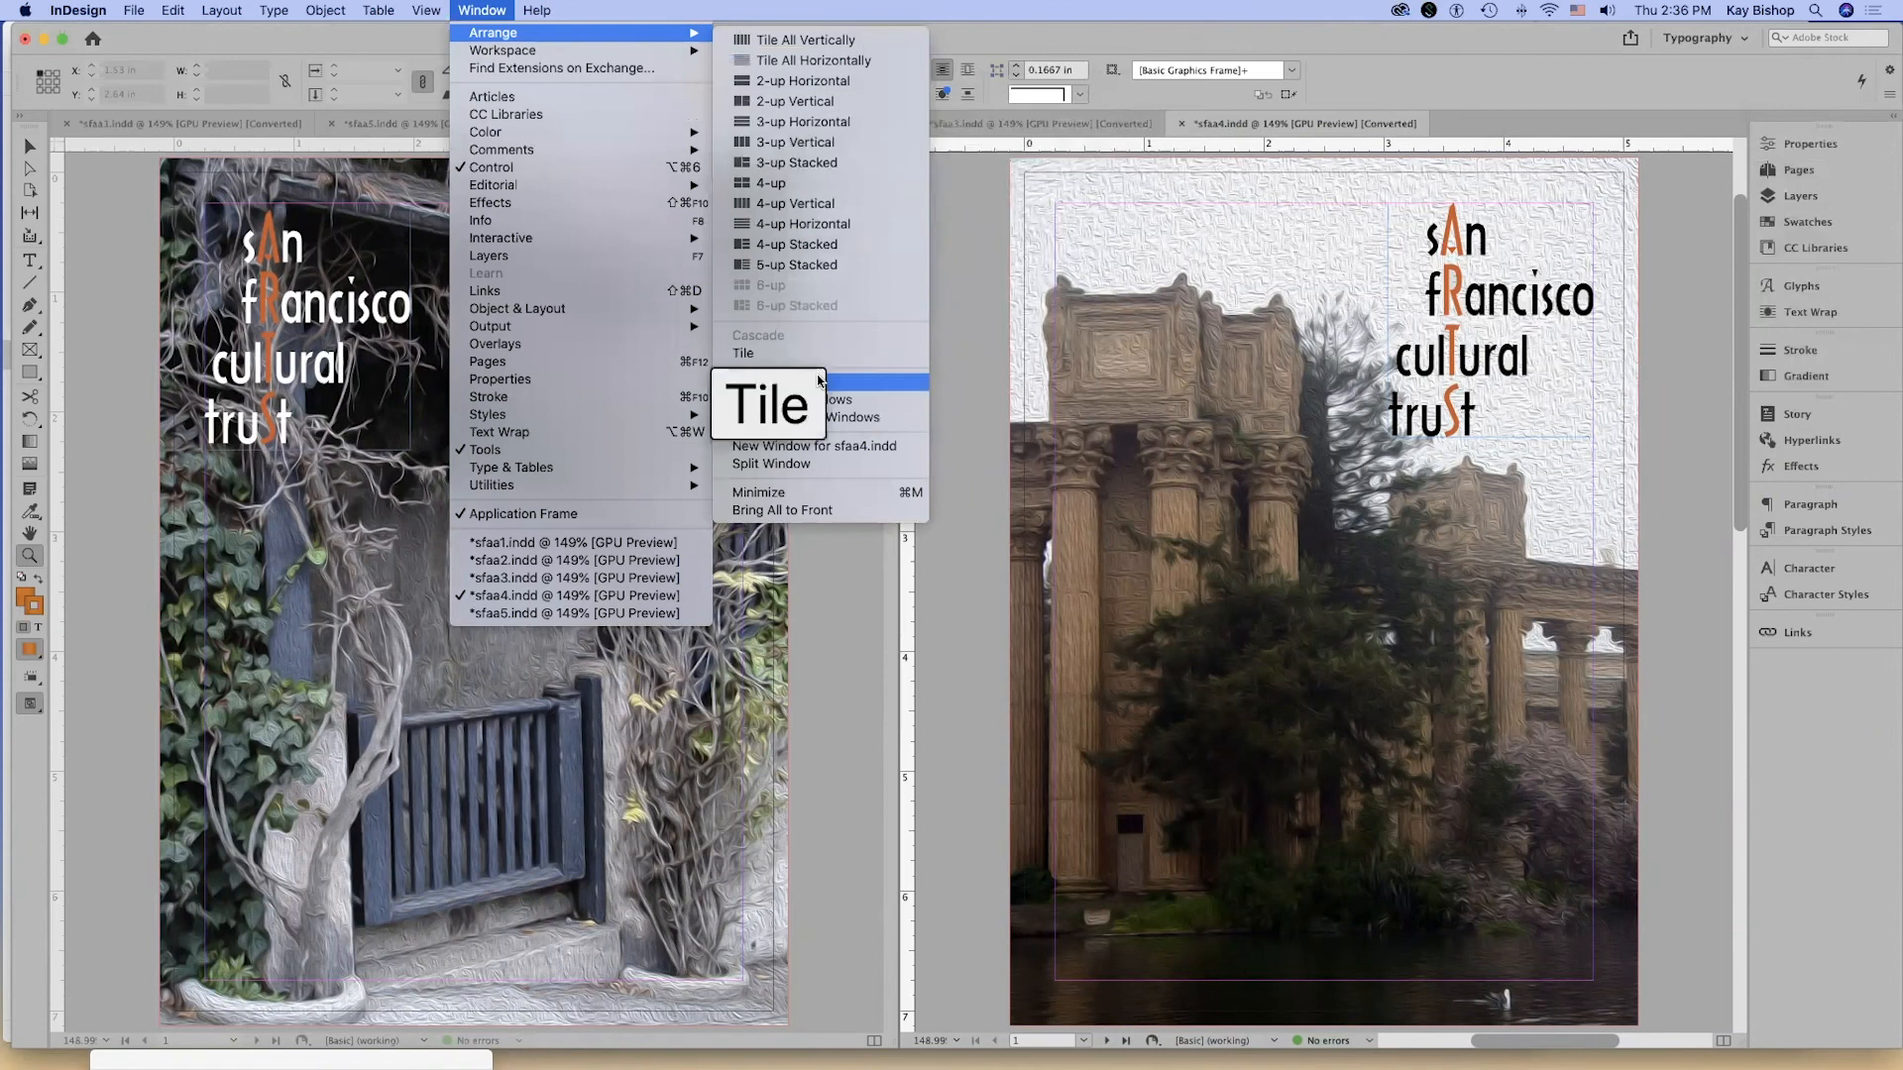
{"action": "left_click", "coordinate": [1683, 212]}
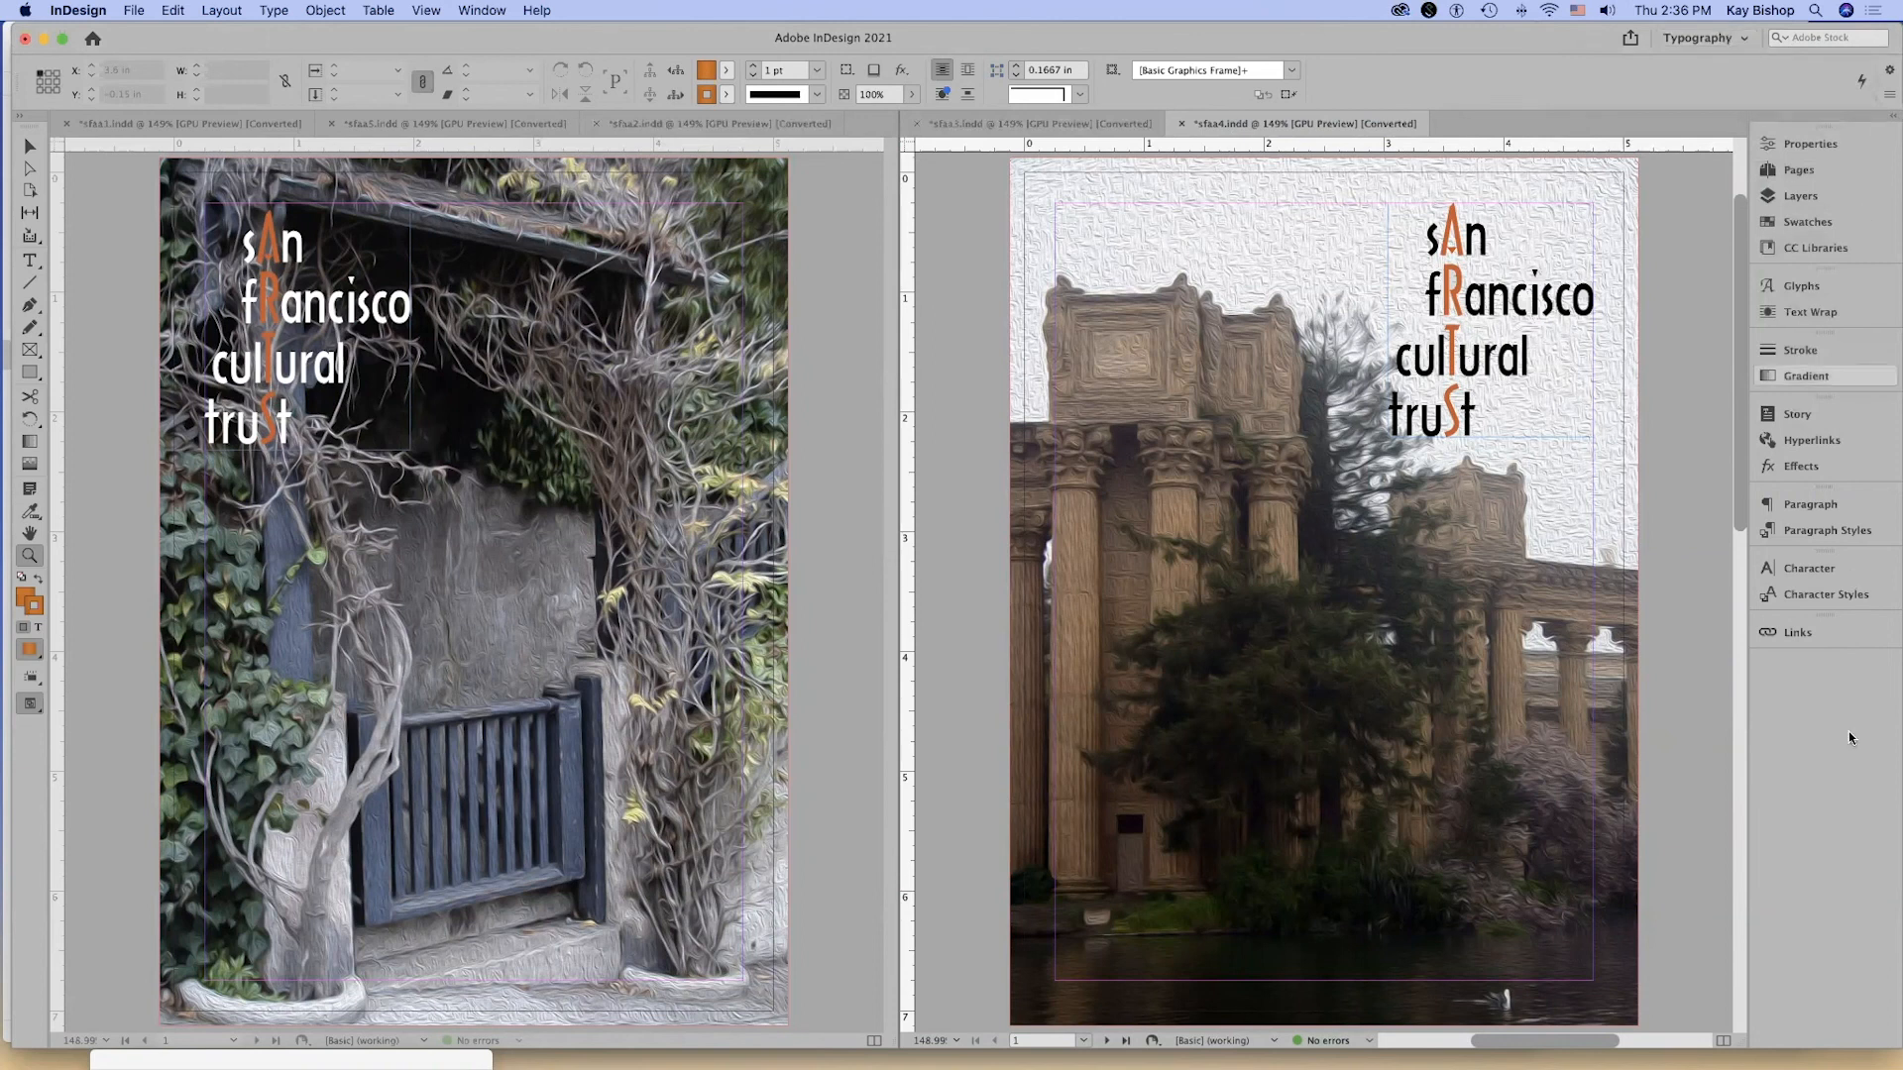
Examine the Properties, Swatches, Character, Paragraph and Links panels for sfaa4.indd.
{"action": "left_click", "coordinate": [1804, 144]}
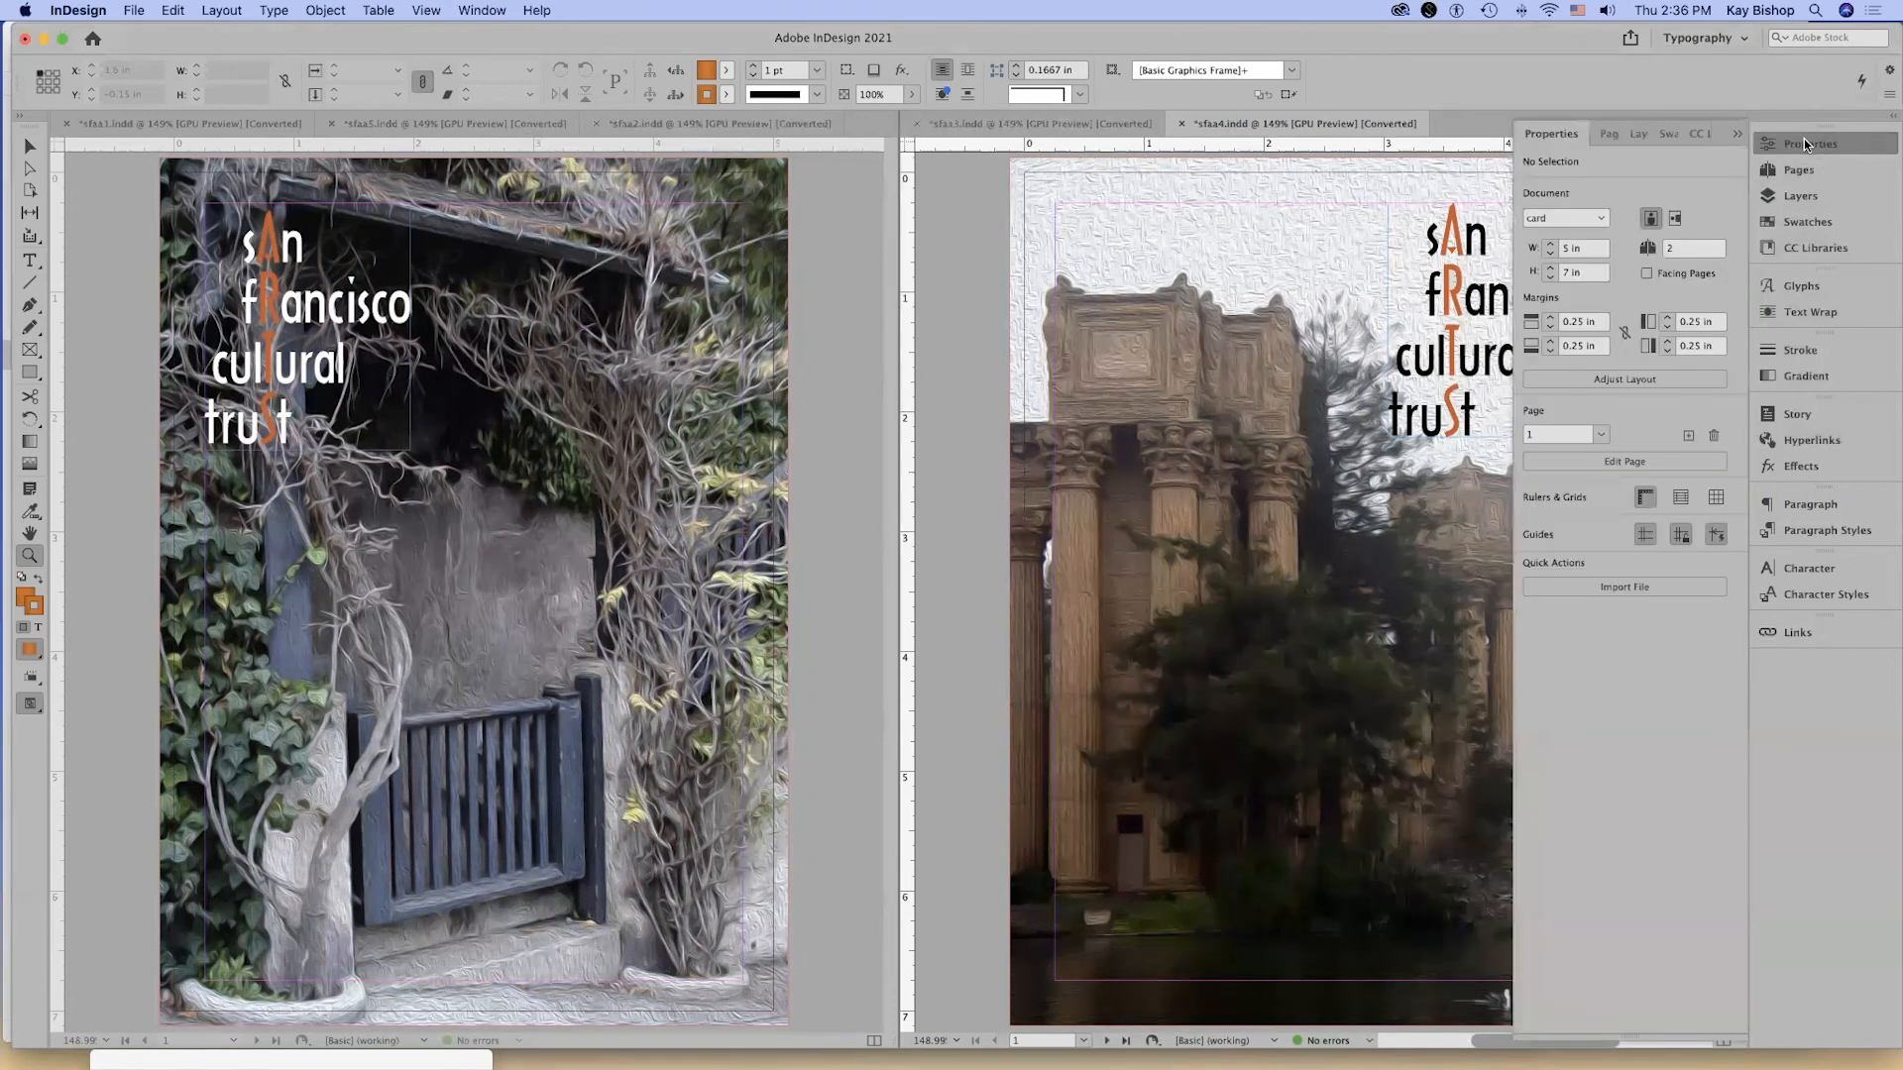
{"action": "left_click", "coordinate": [1815, 224]}
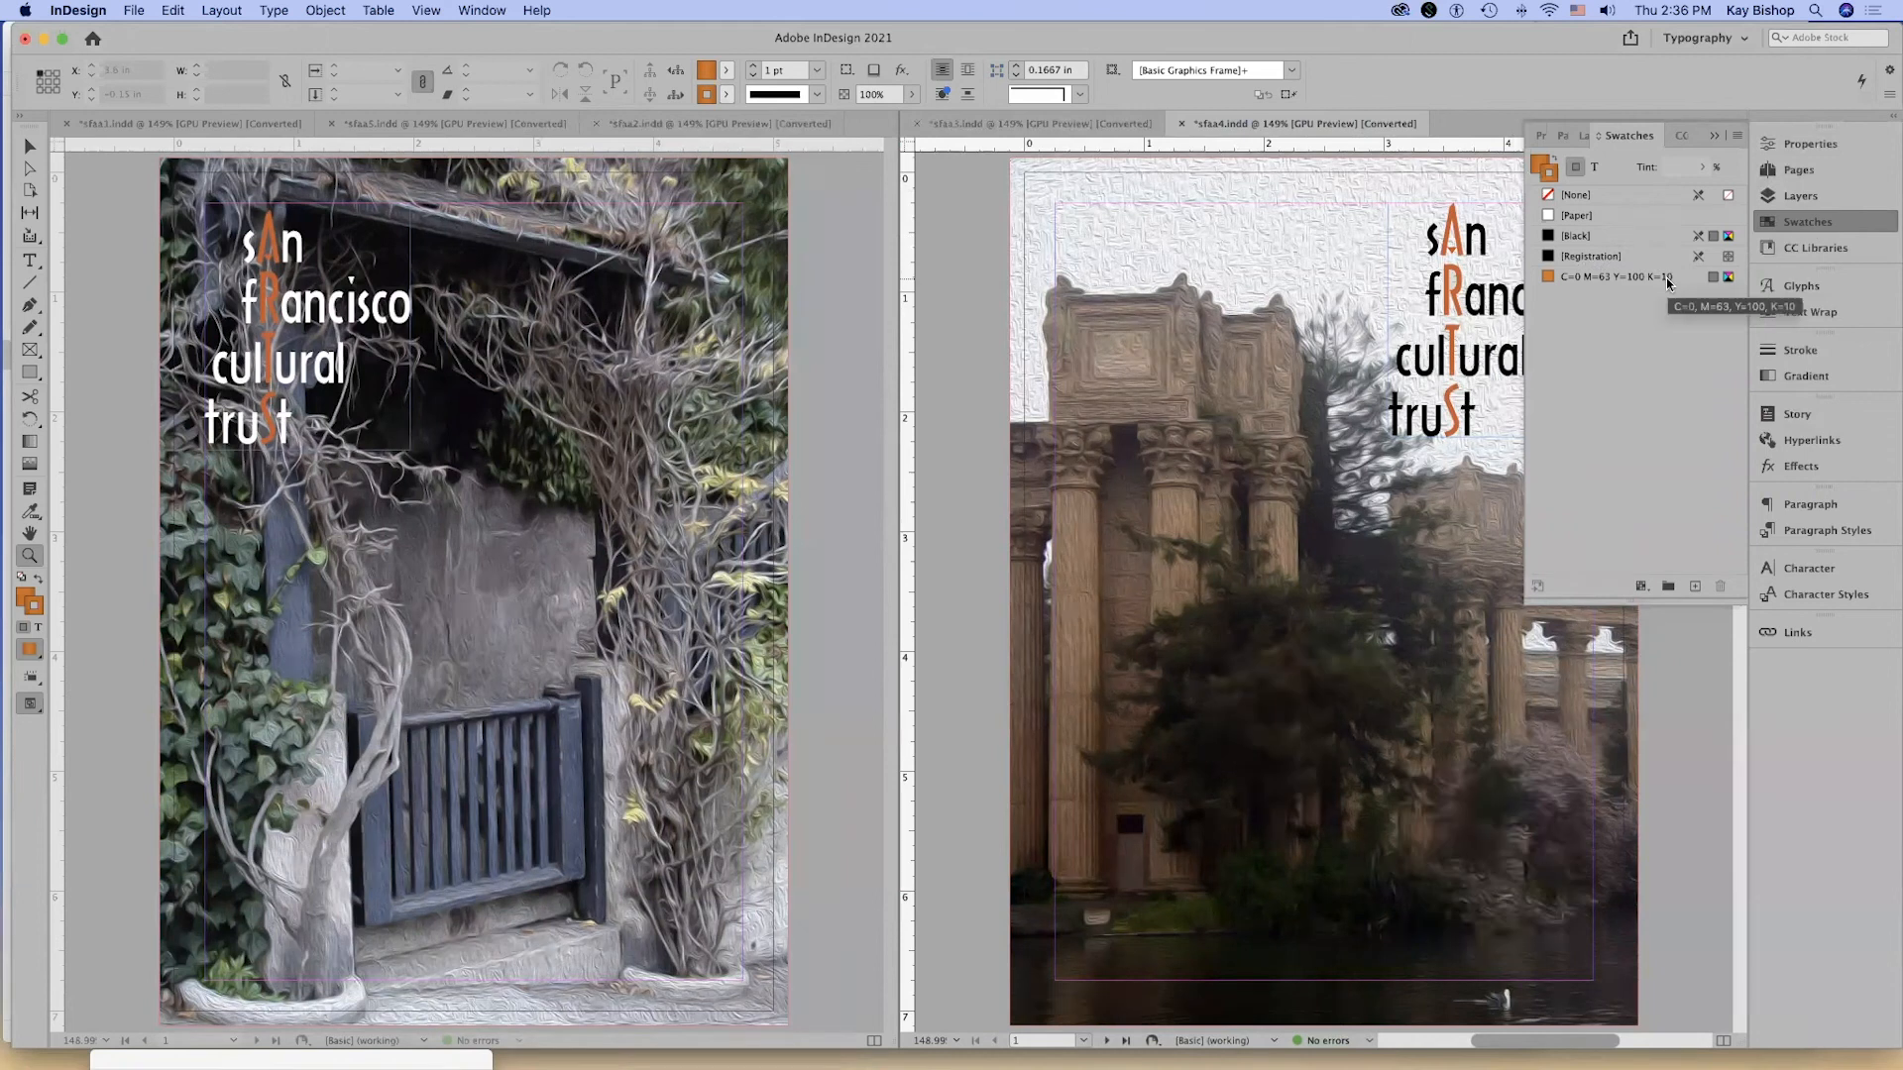
{"action": "left_click", "coordinate": [1808, 570]}
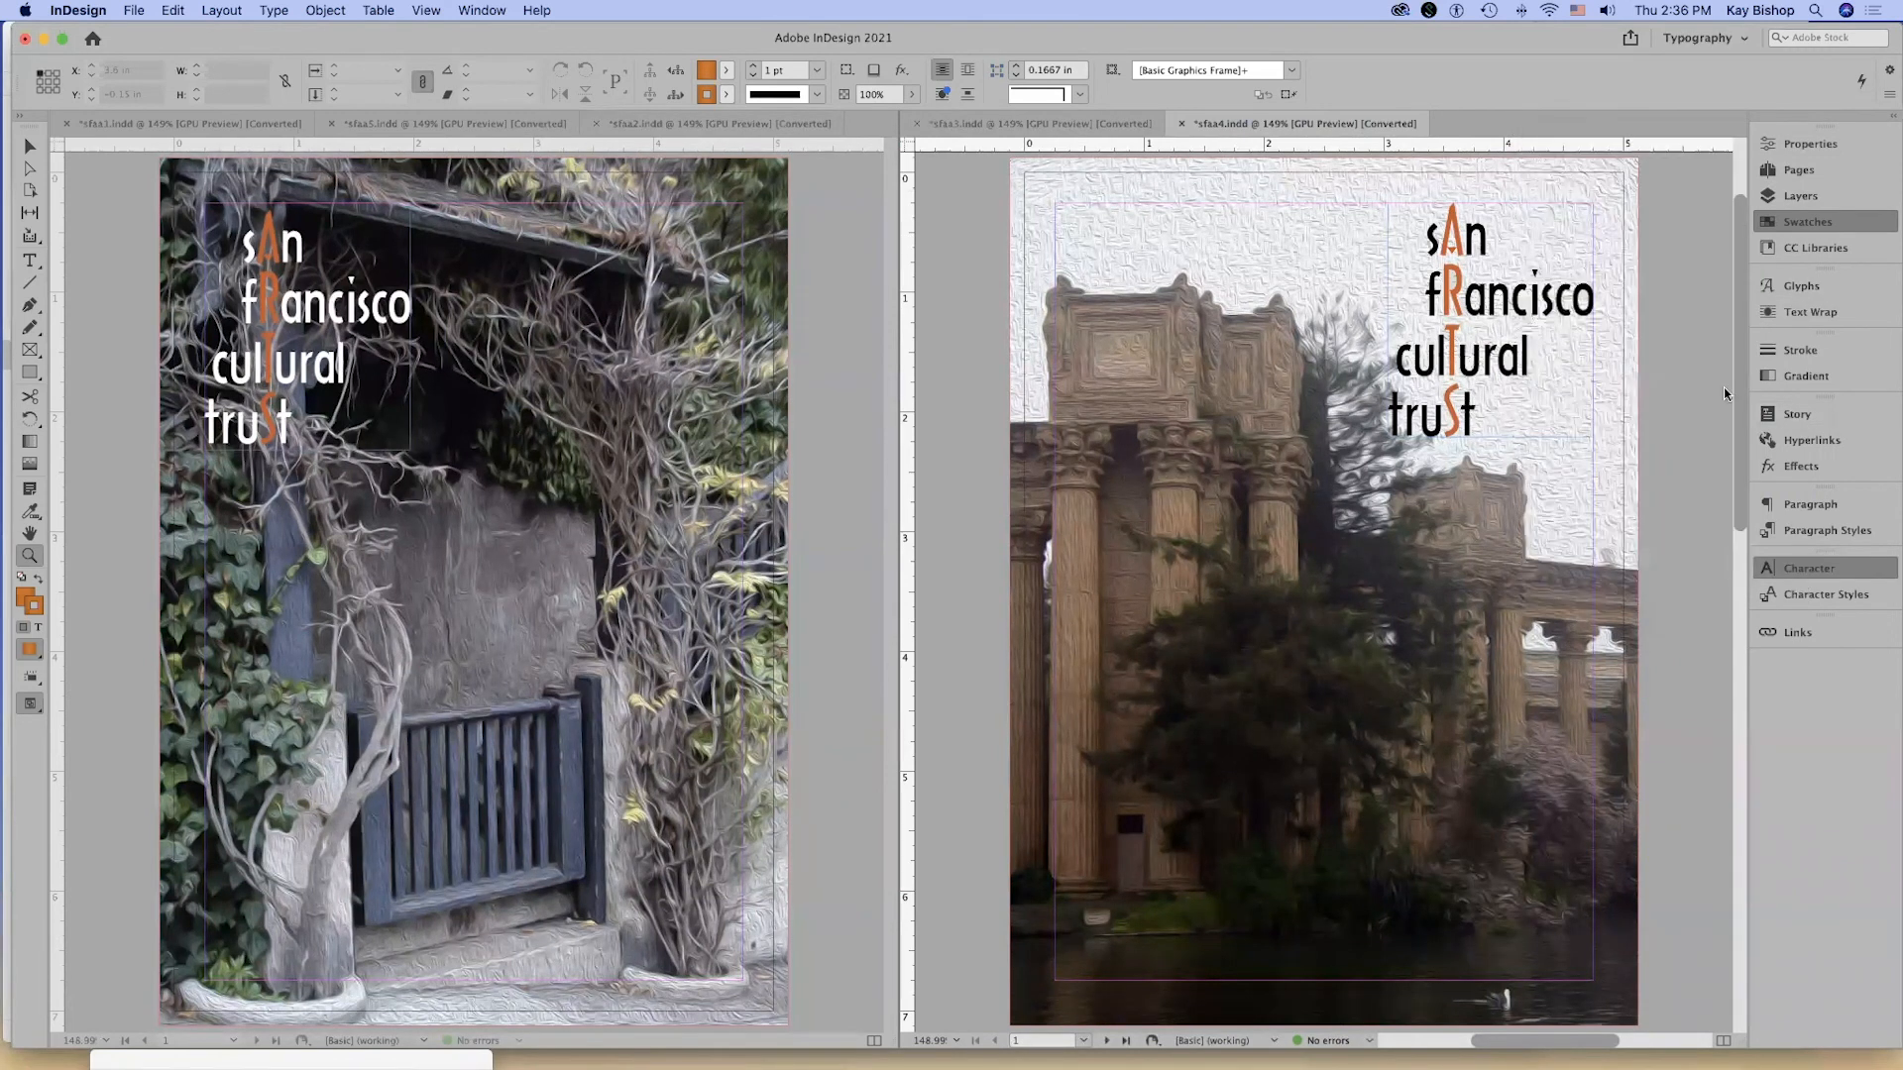
{"action": "left_click", "coordinate": [1810, 575]}
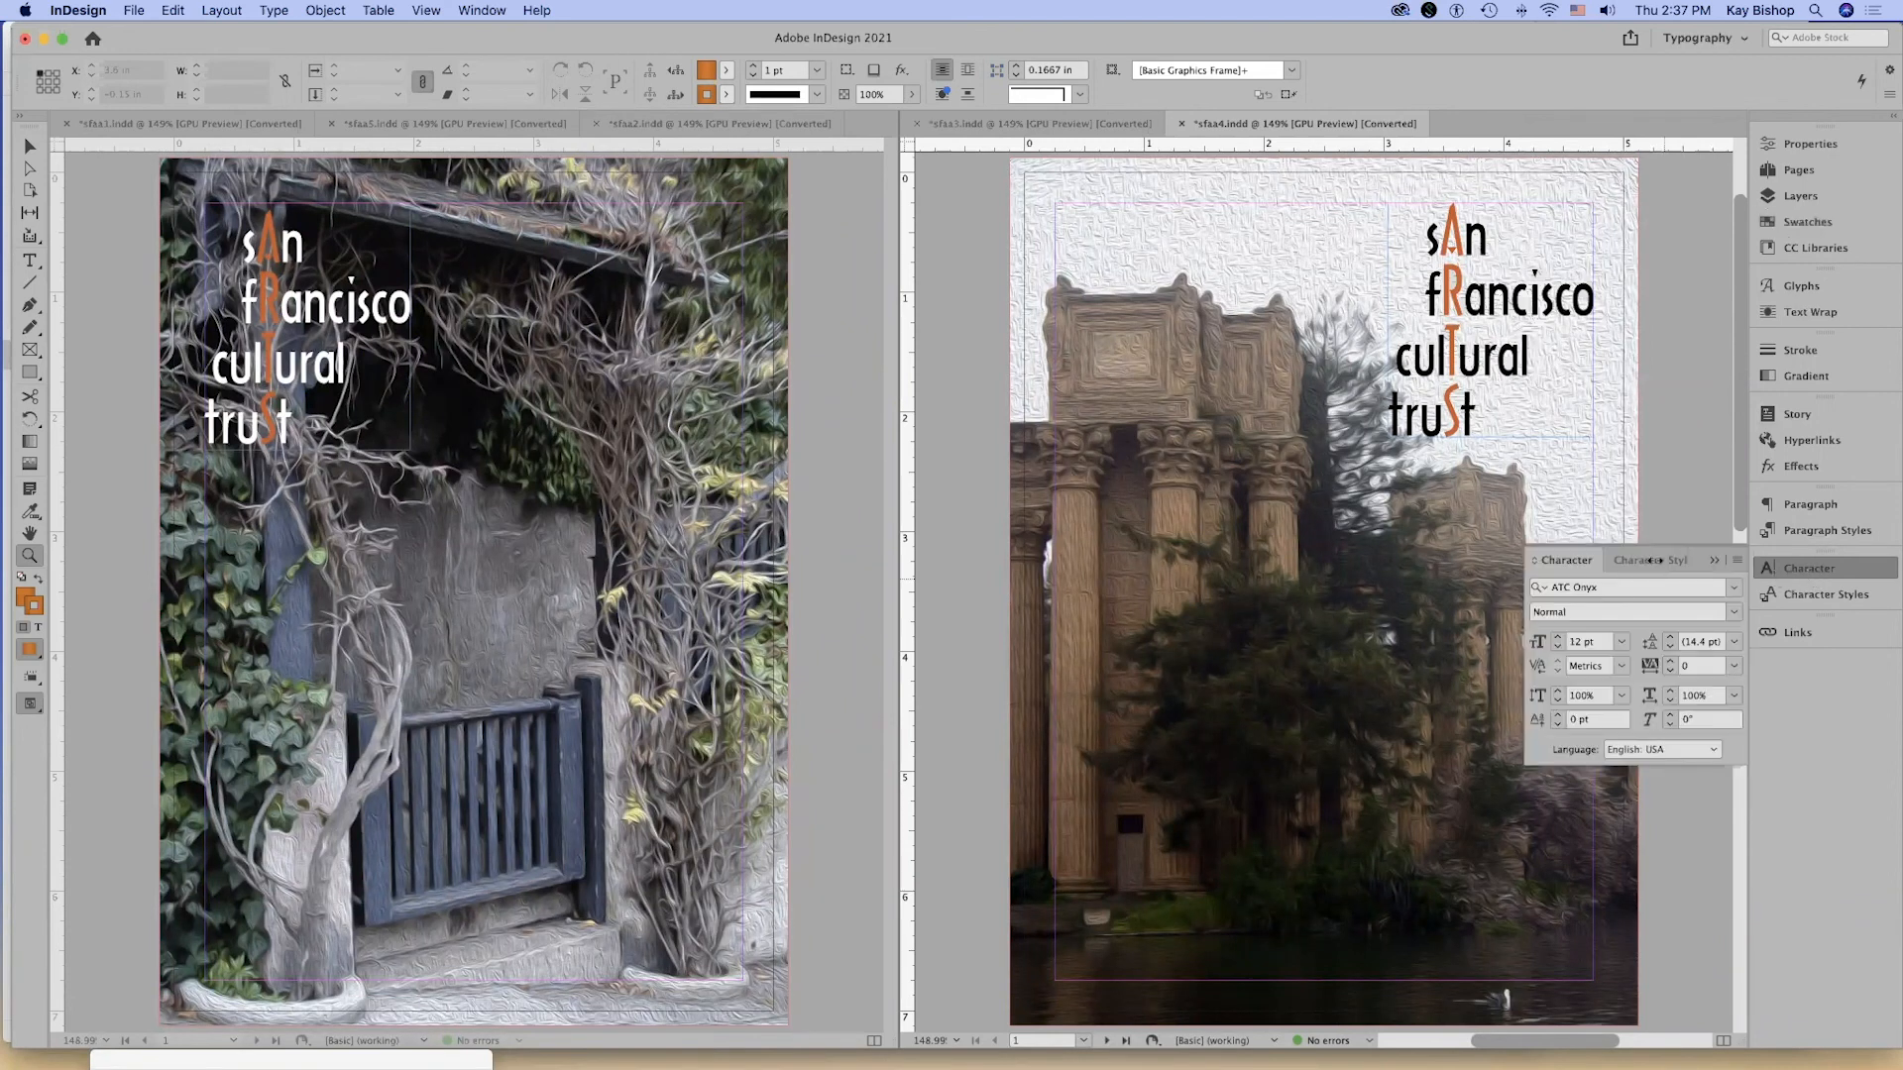
{"action": "left_click", "coordinate": [1784, 508]}
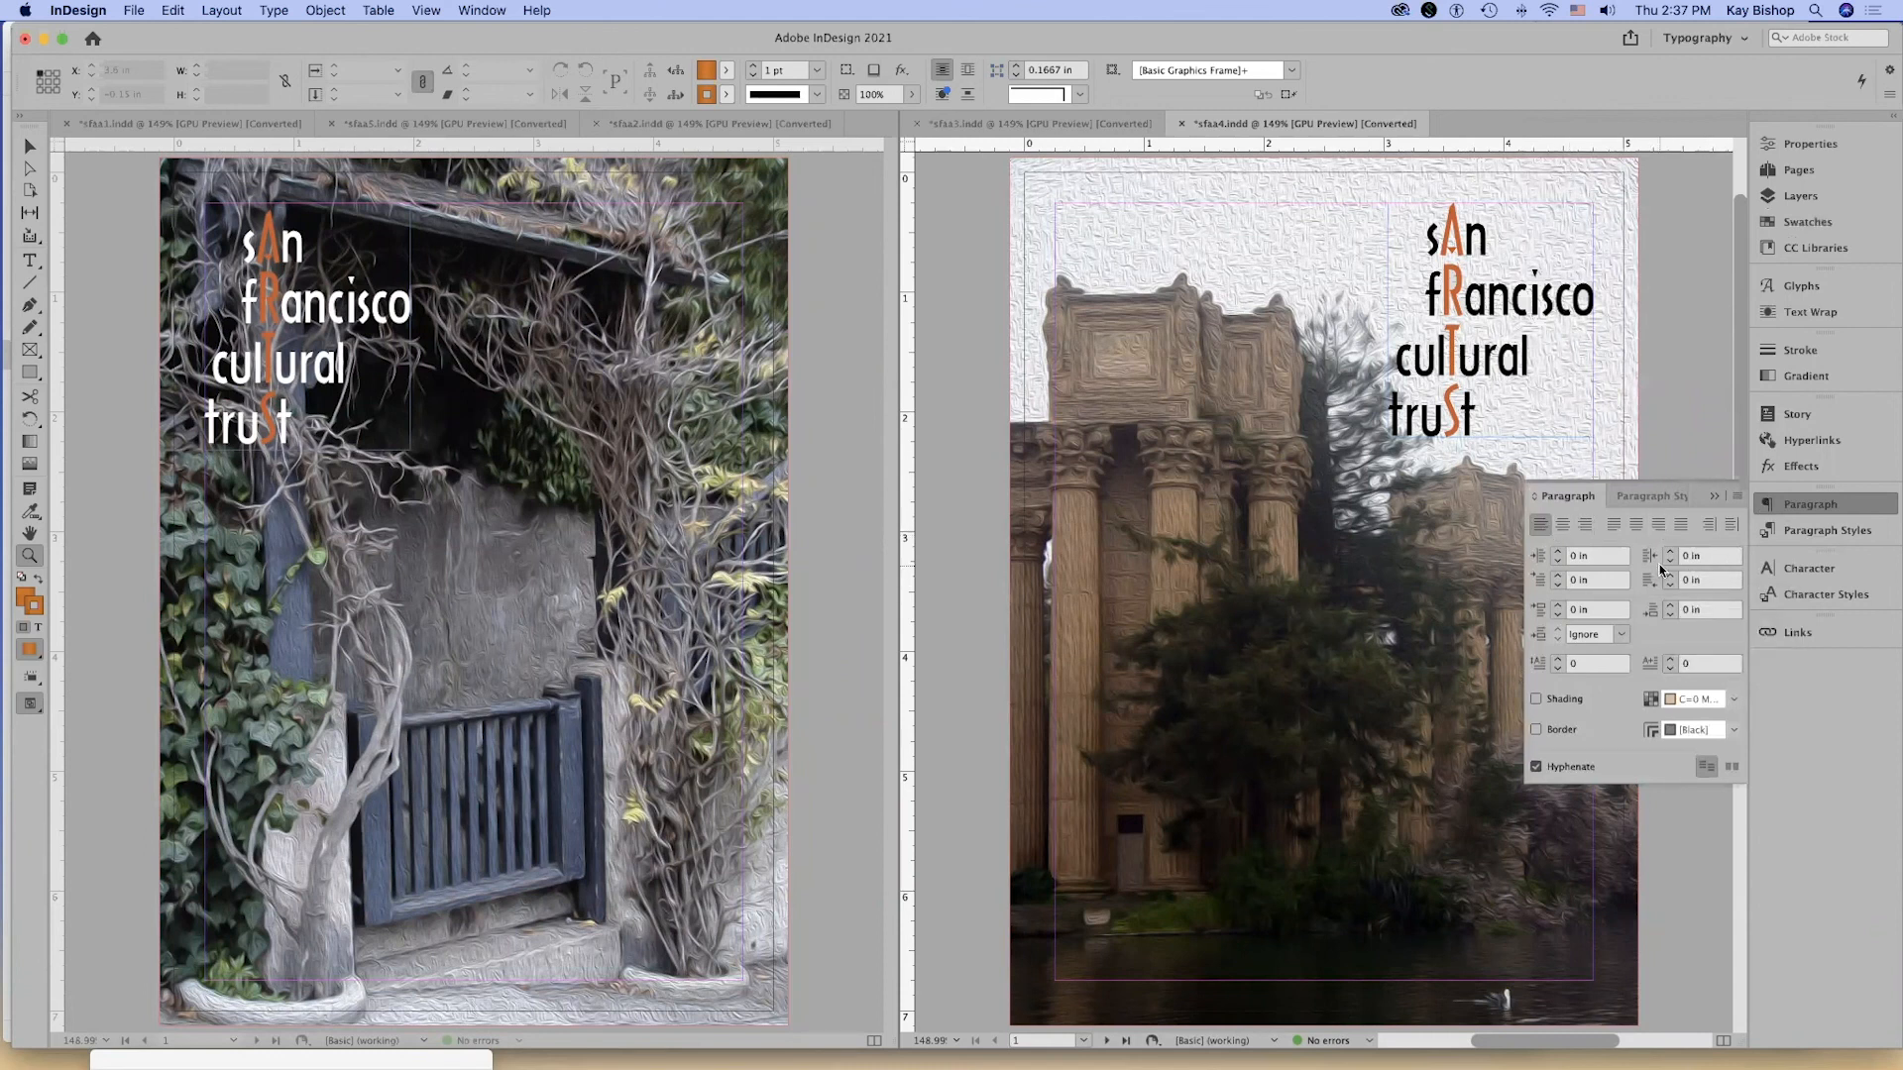
{"action": "left_click", "coordinate": [1796, 634]}
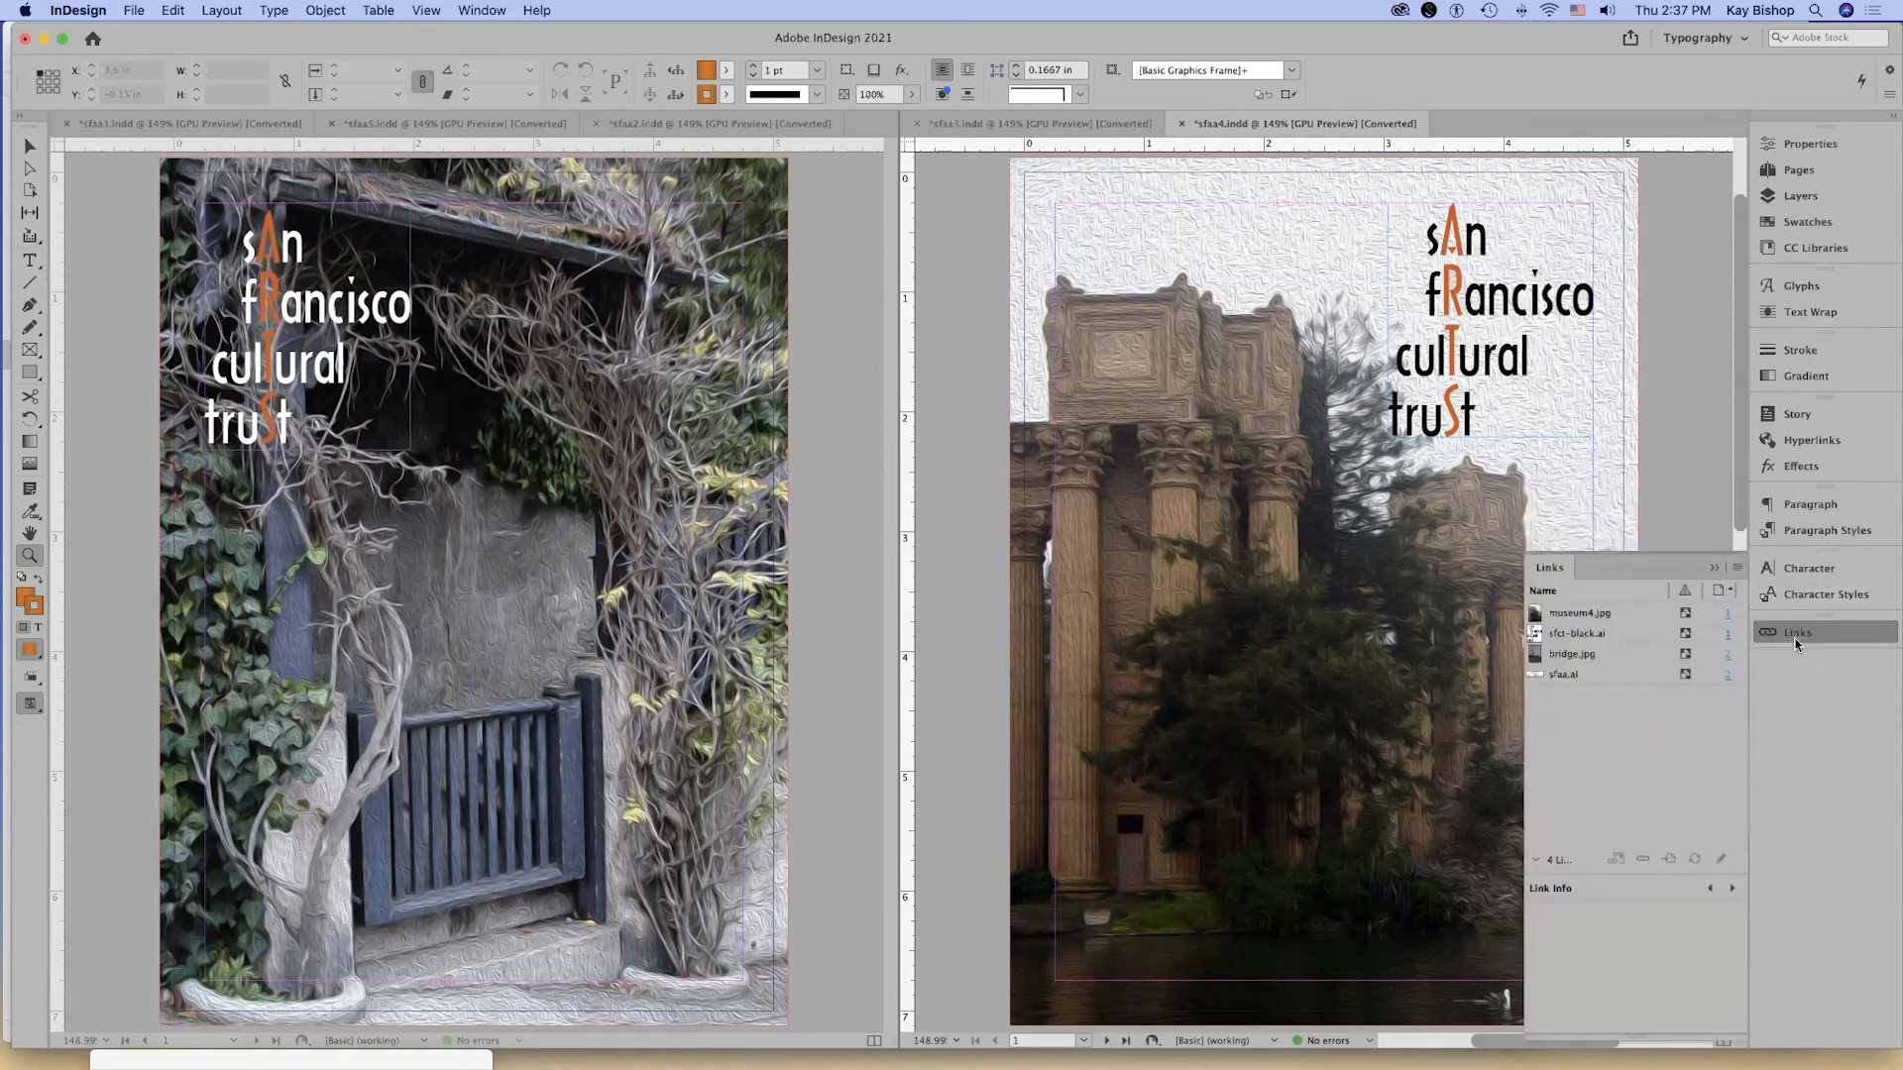
Enlarge the Link Info area to examine the link details of museum4.jpg in sfaa4.indd, and collapse Links.
{"action": "left_click", "coordinate": [473, 10]}
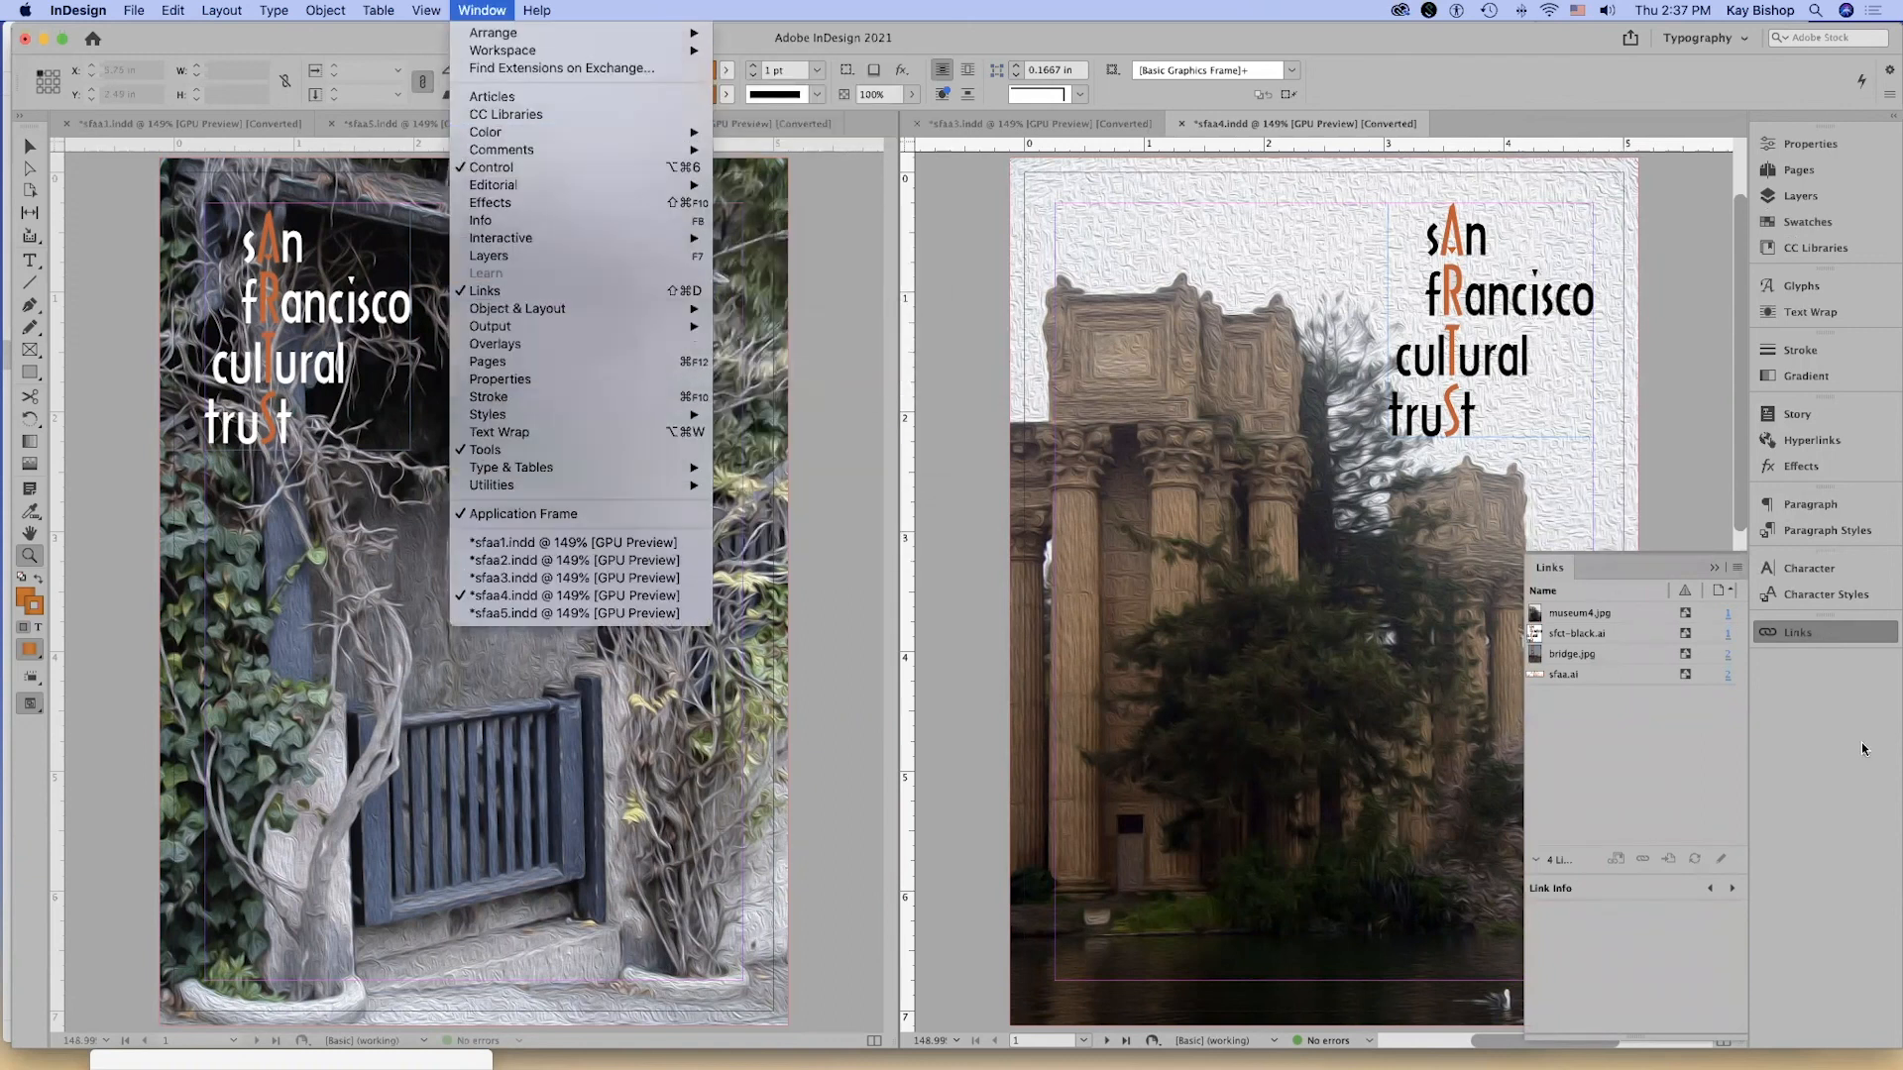
{"action": "left_click", "coordinate": [1836, 696]}
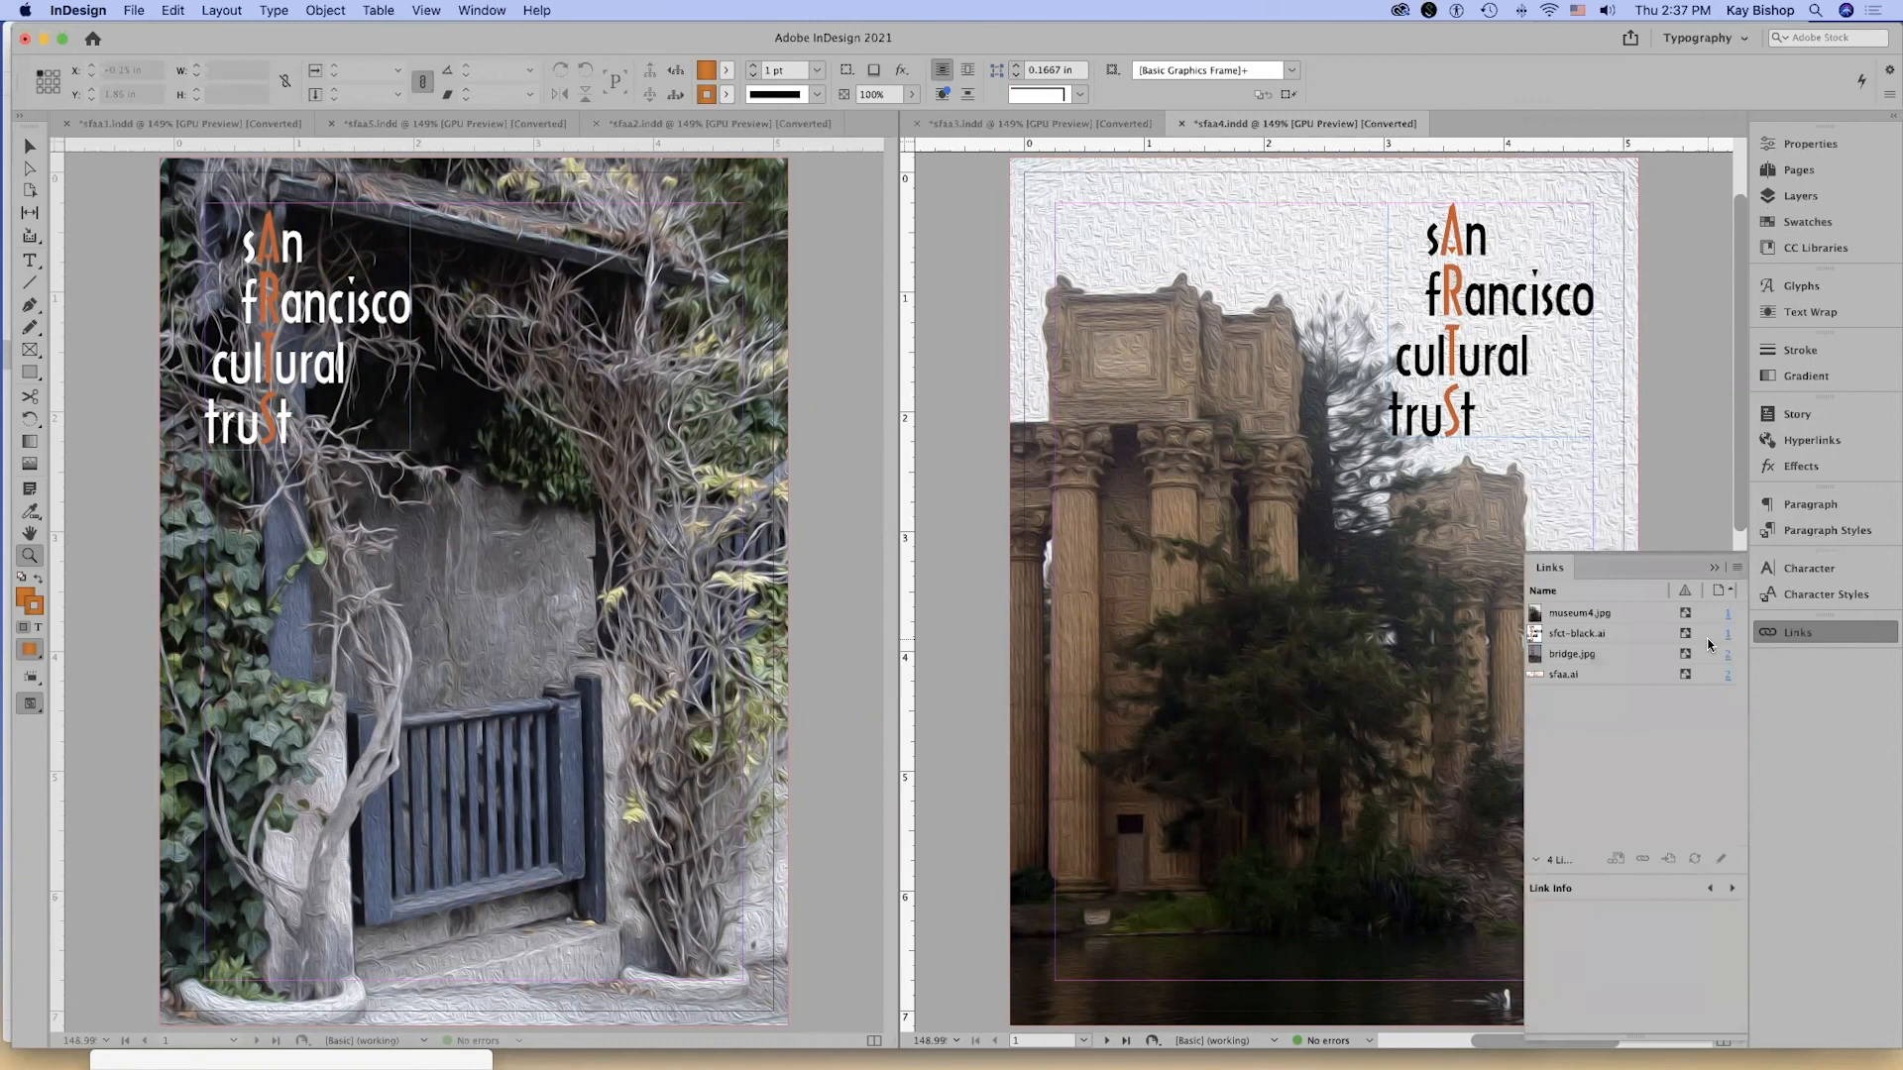
{"action": "left_click", "coordinate": [1605, 615]}
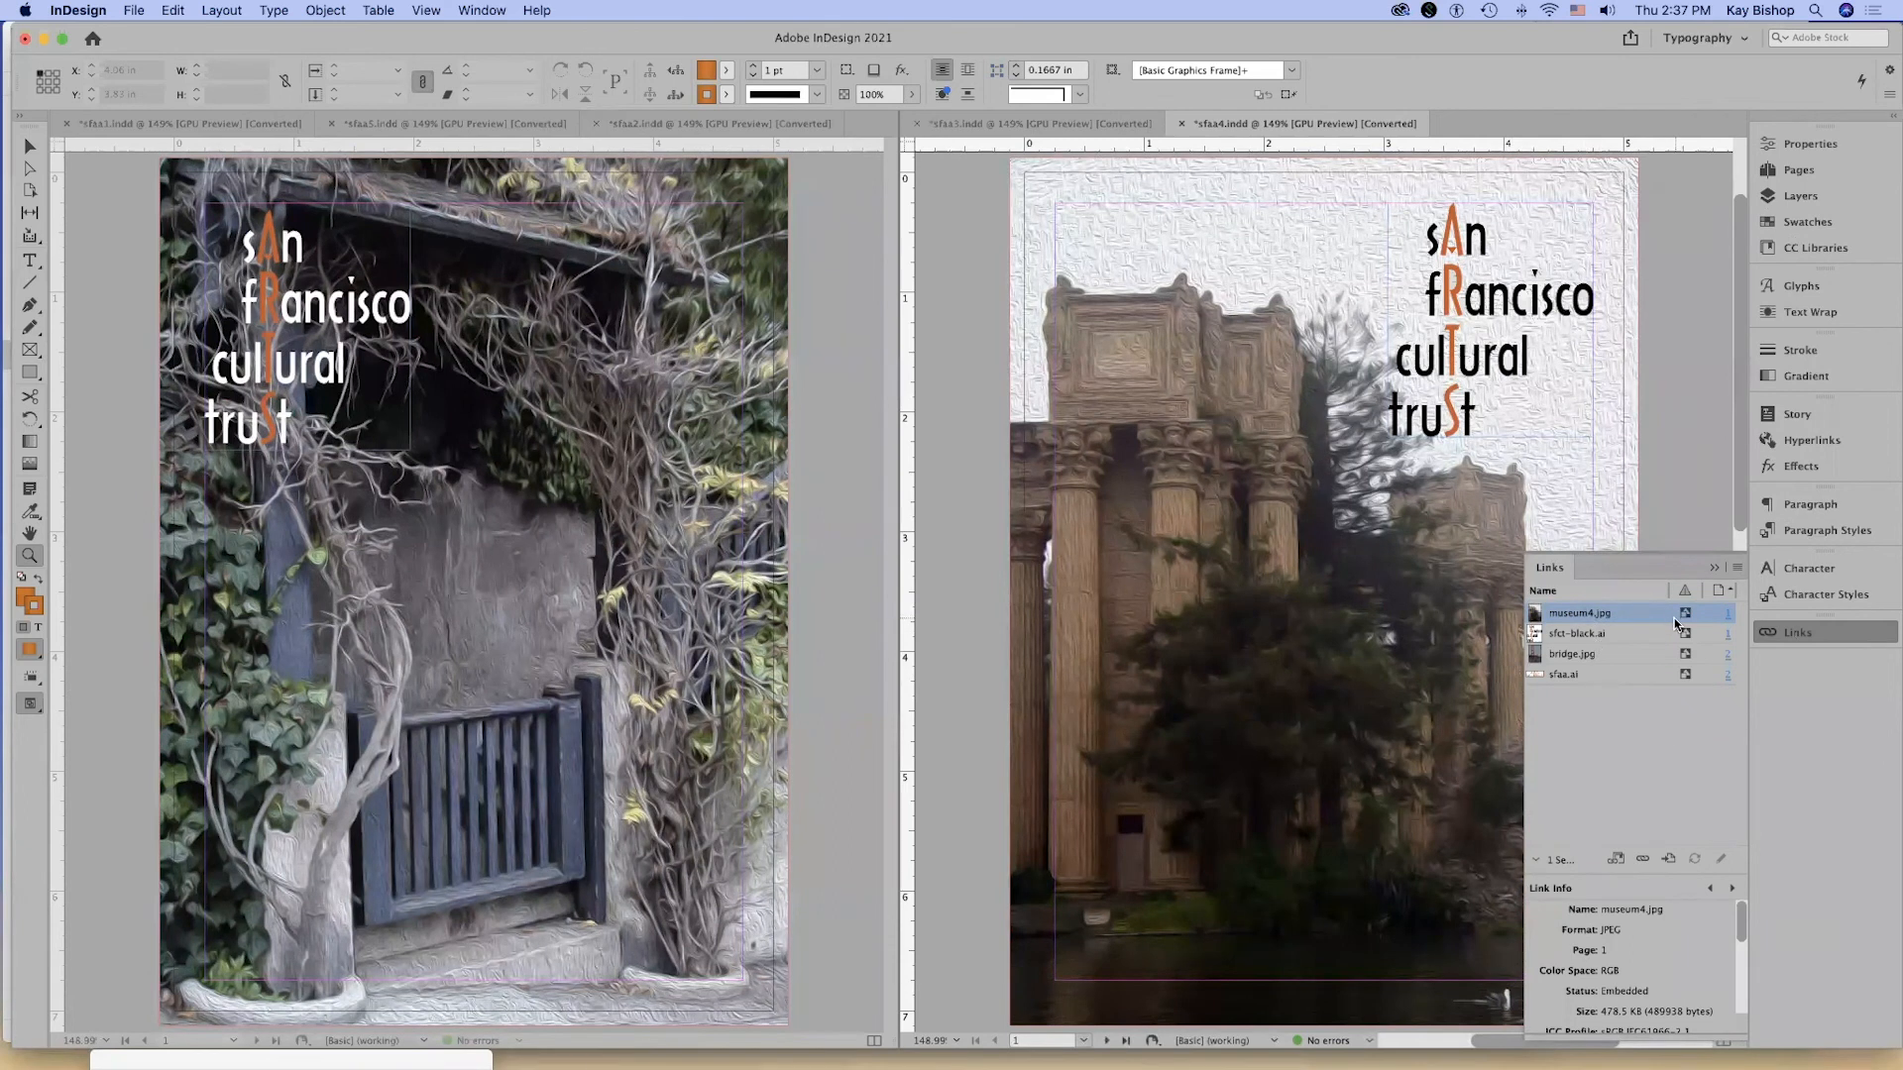
{"action": "left_click_drag", "start_coordinate": [1650, 876], "coordinate": [1645, 739]}
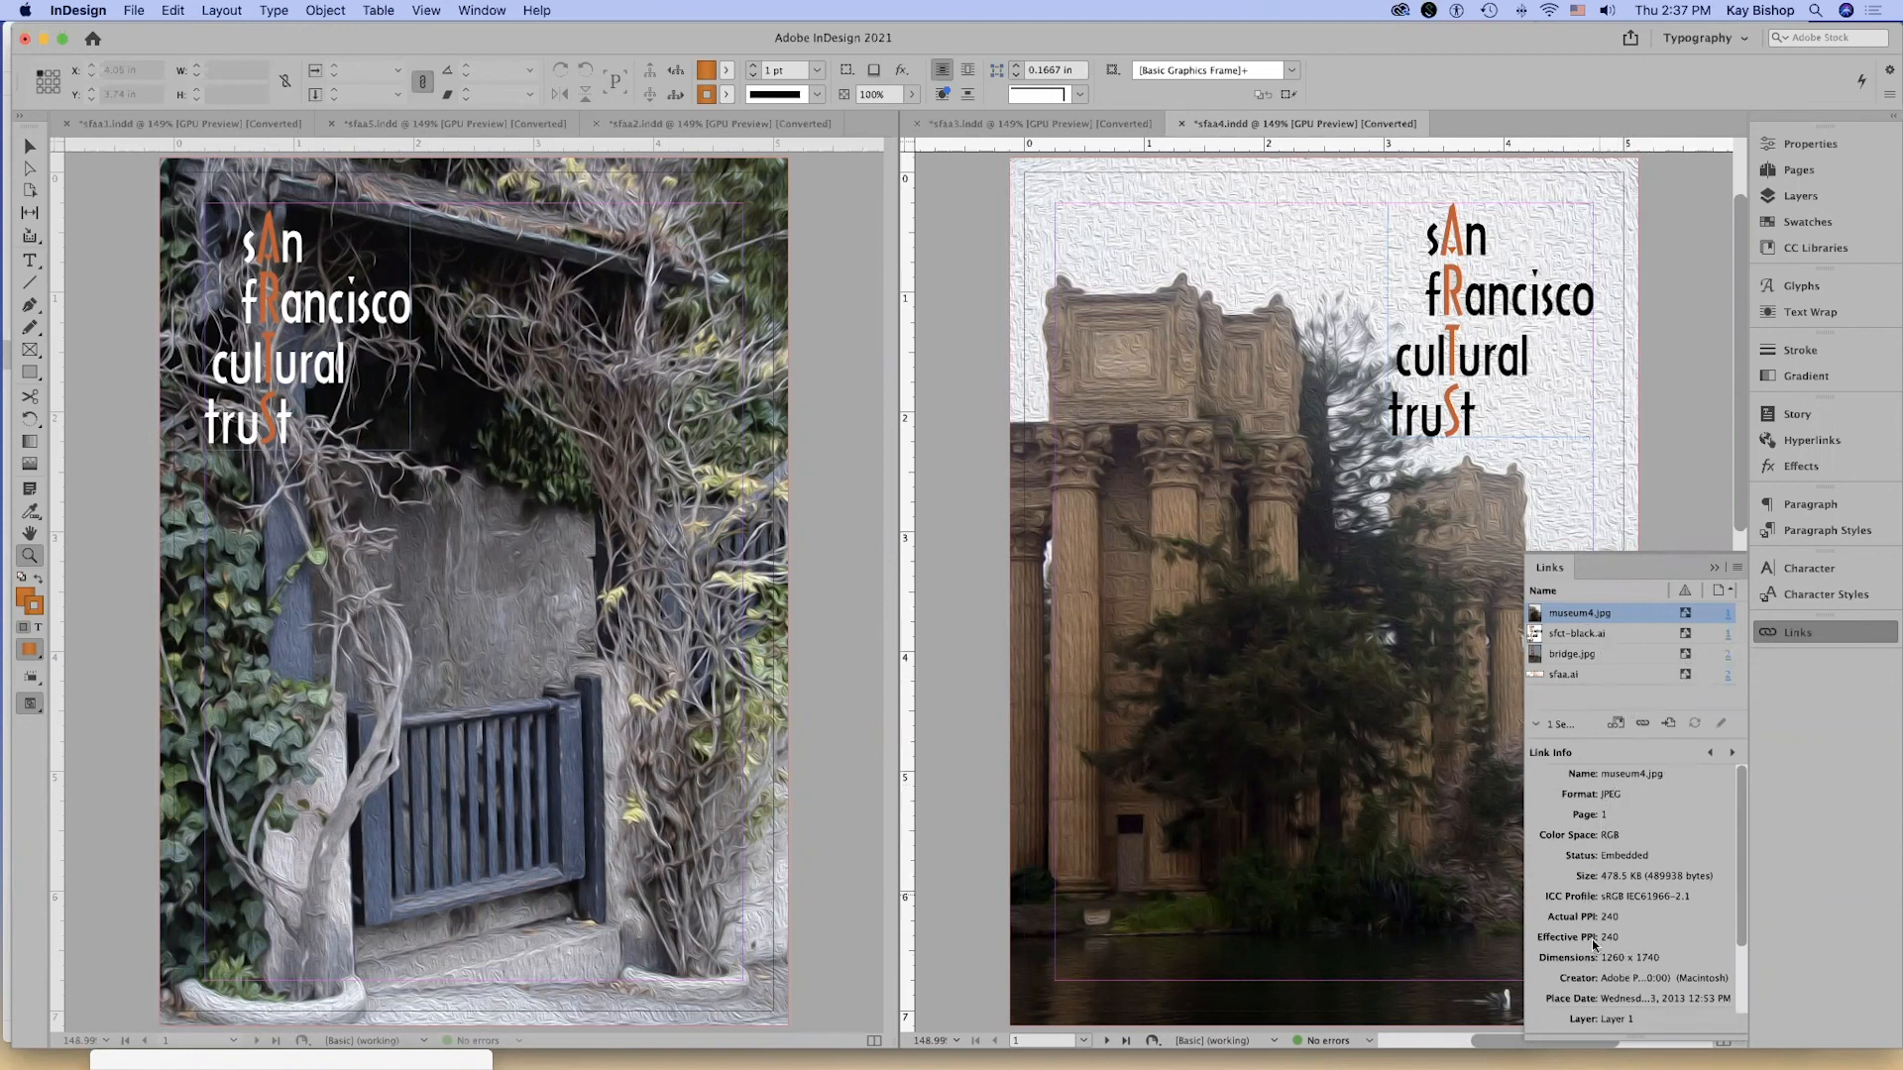
{"action": "left_click_drag", "start_coordinate": [1741, 916], "coordinate": [1744, 973]}
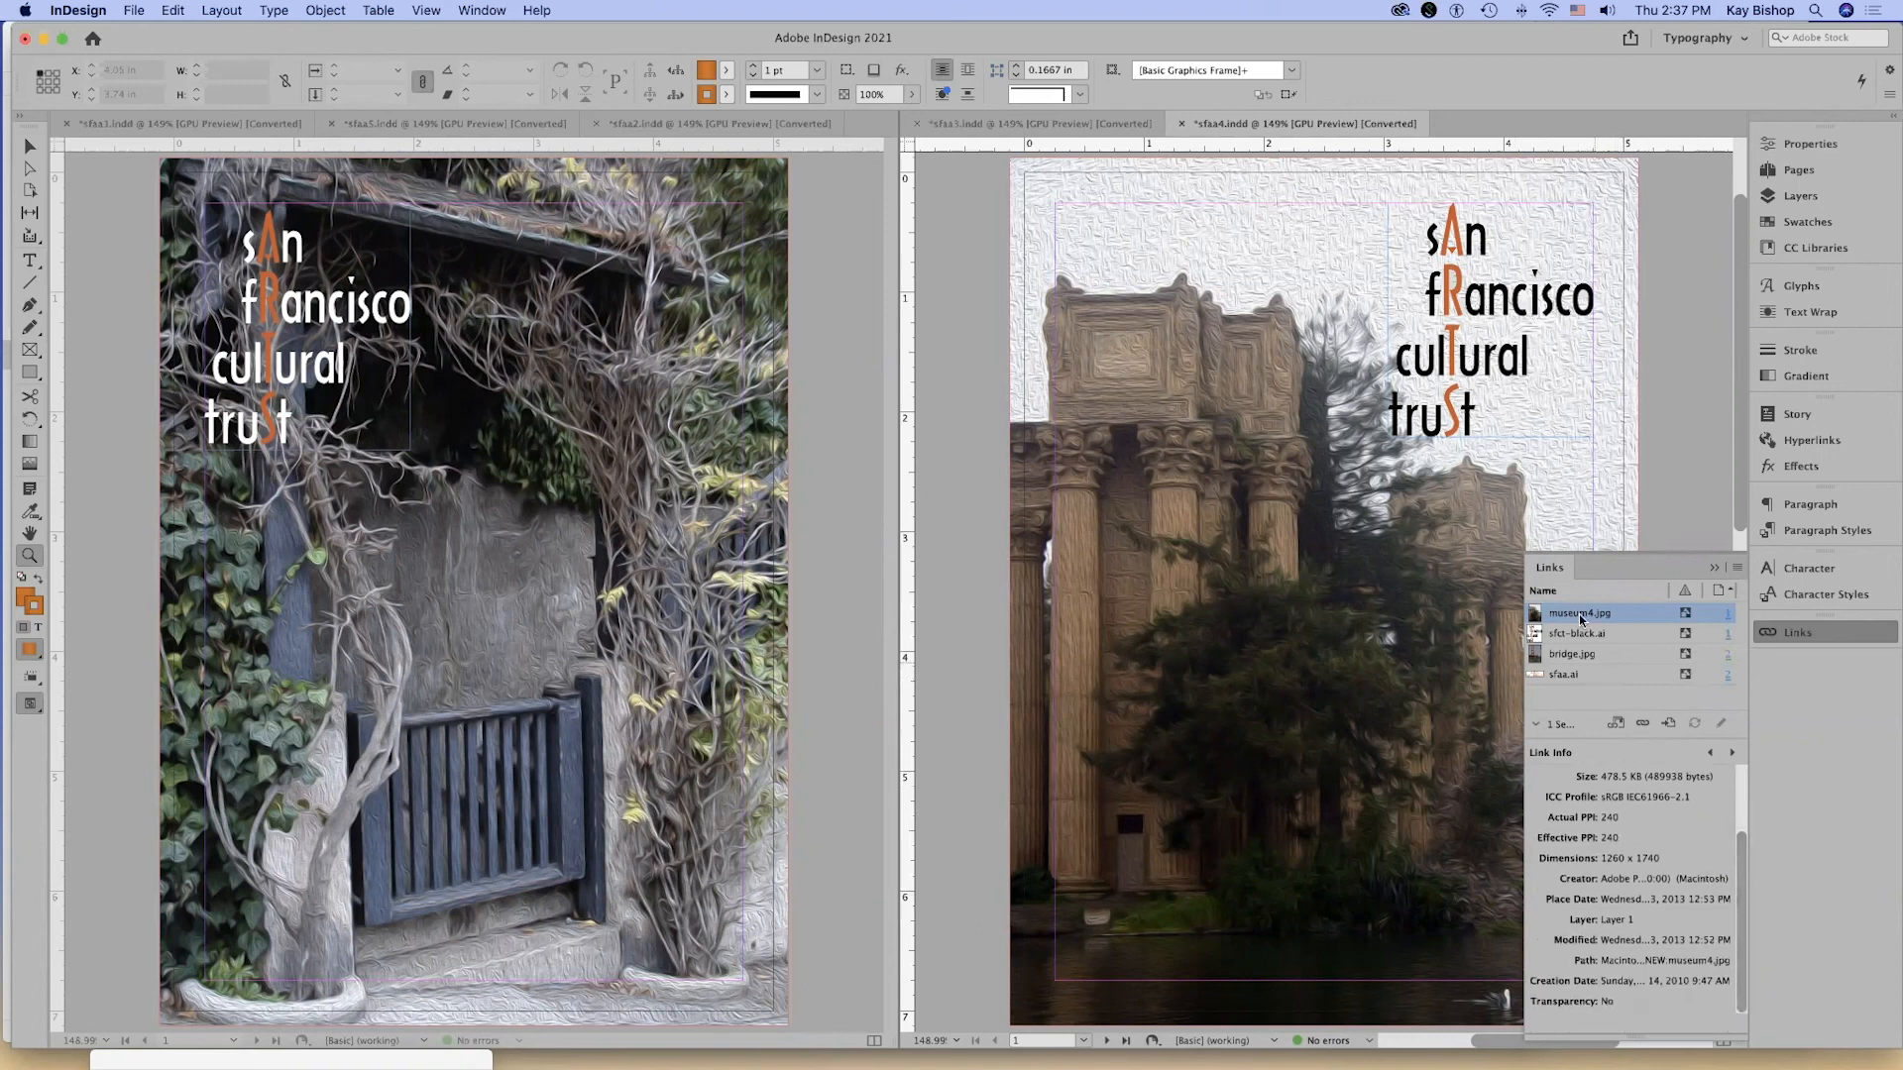
{"action": "left_click", "coordinate": [1549, 571]}
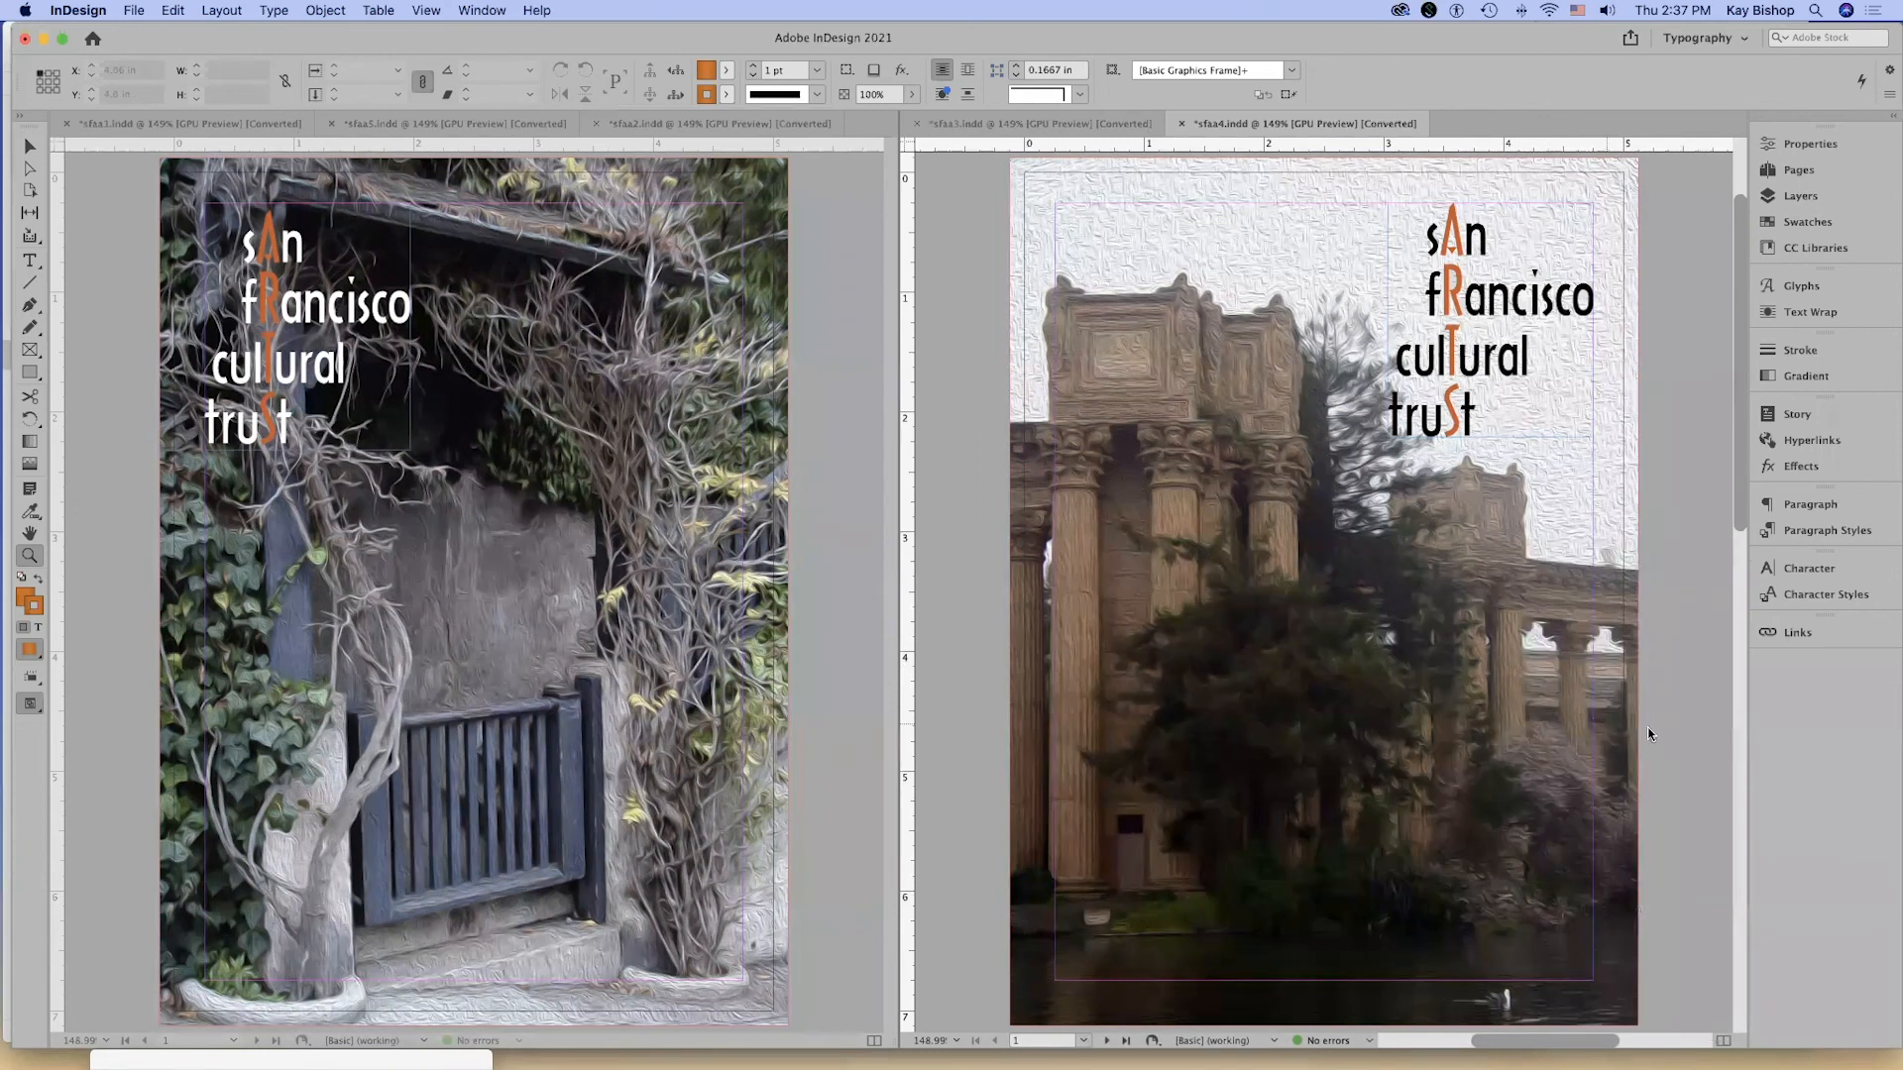
{"action": "left_click", "coordinate": [1685, 734]}
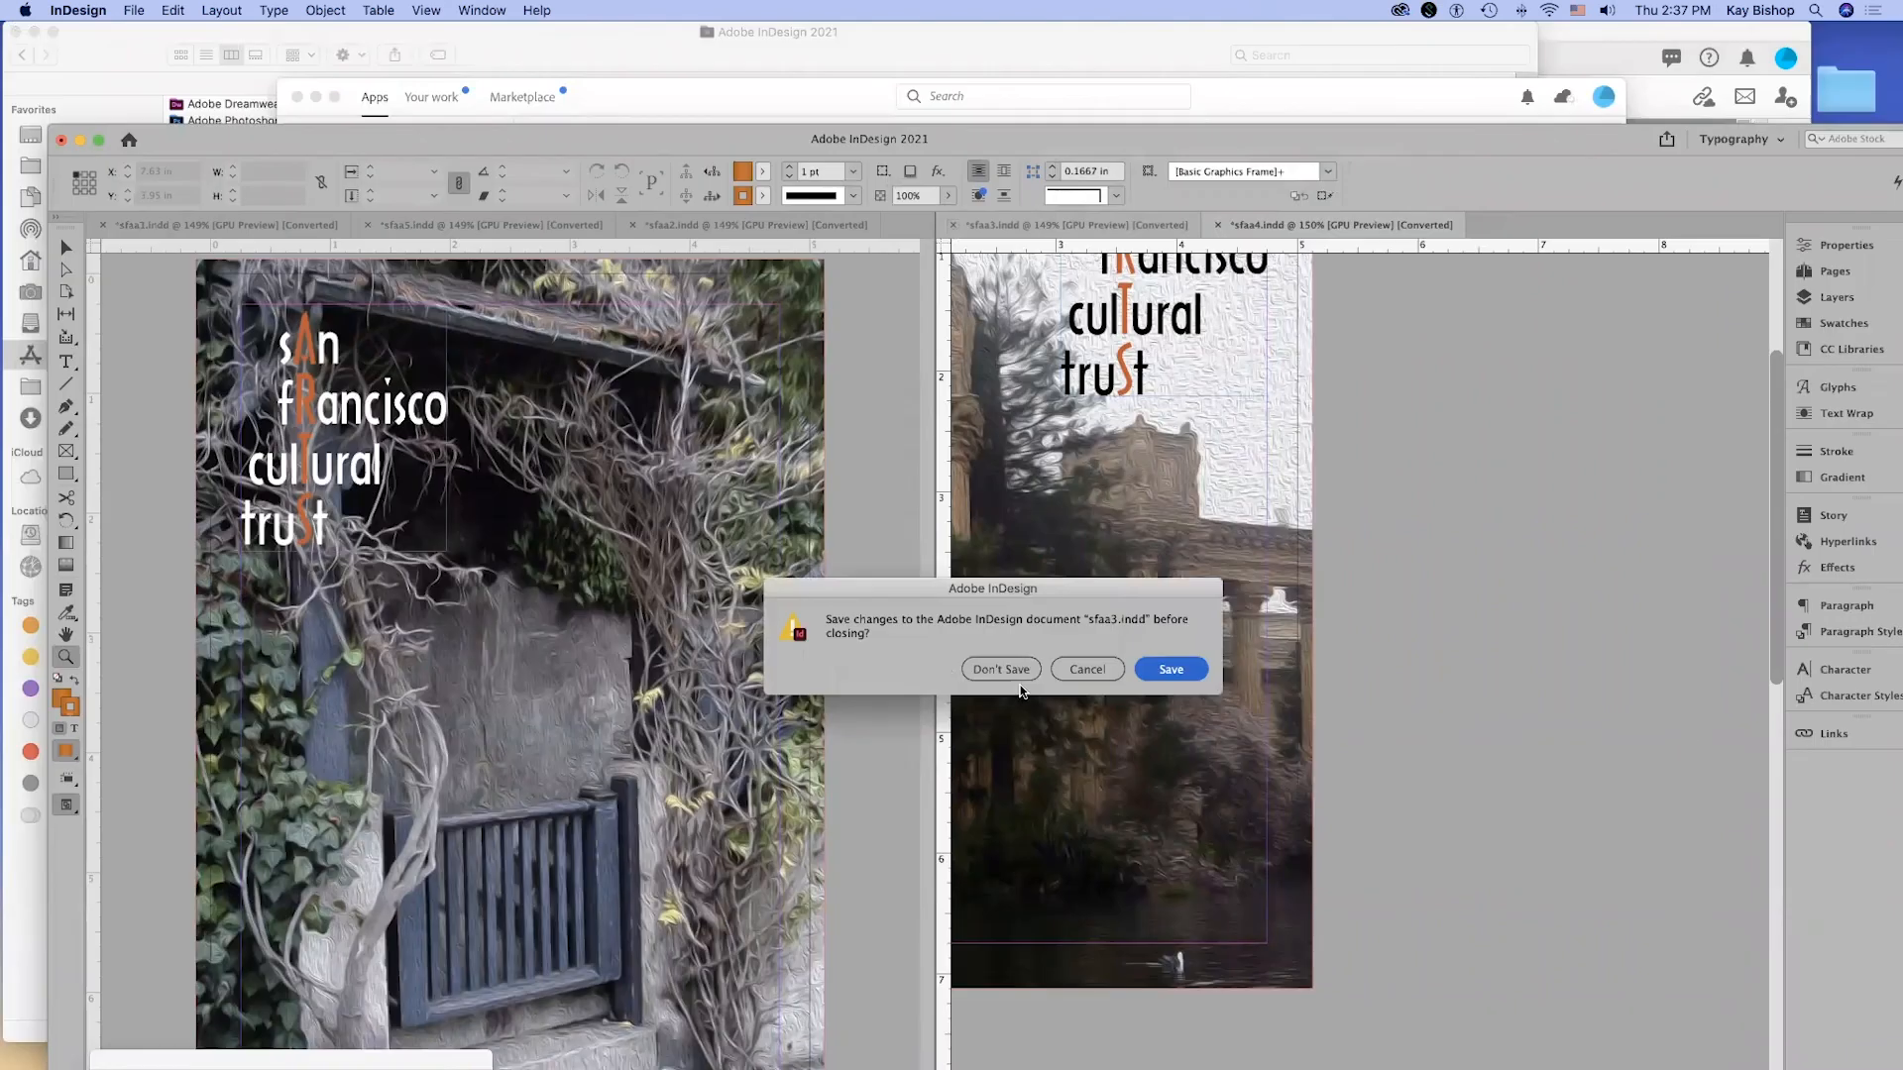
Close sfaa3.indd, sfaa4.indd, sfaa2.indd, sfaa5.indd and sfaa1.indd without saving changes, and enlarge the application window to fill the screen.
{"action": "left_click", "coordinate": [998, 669]}
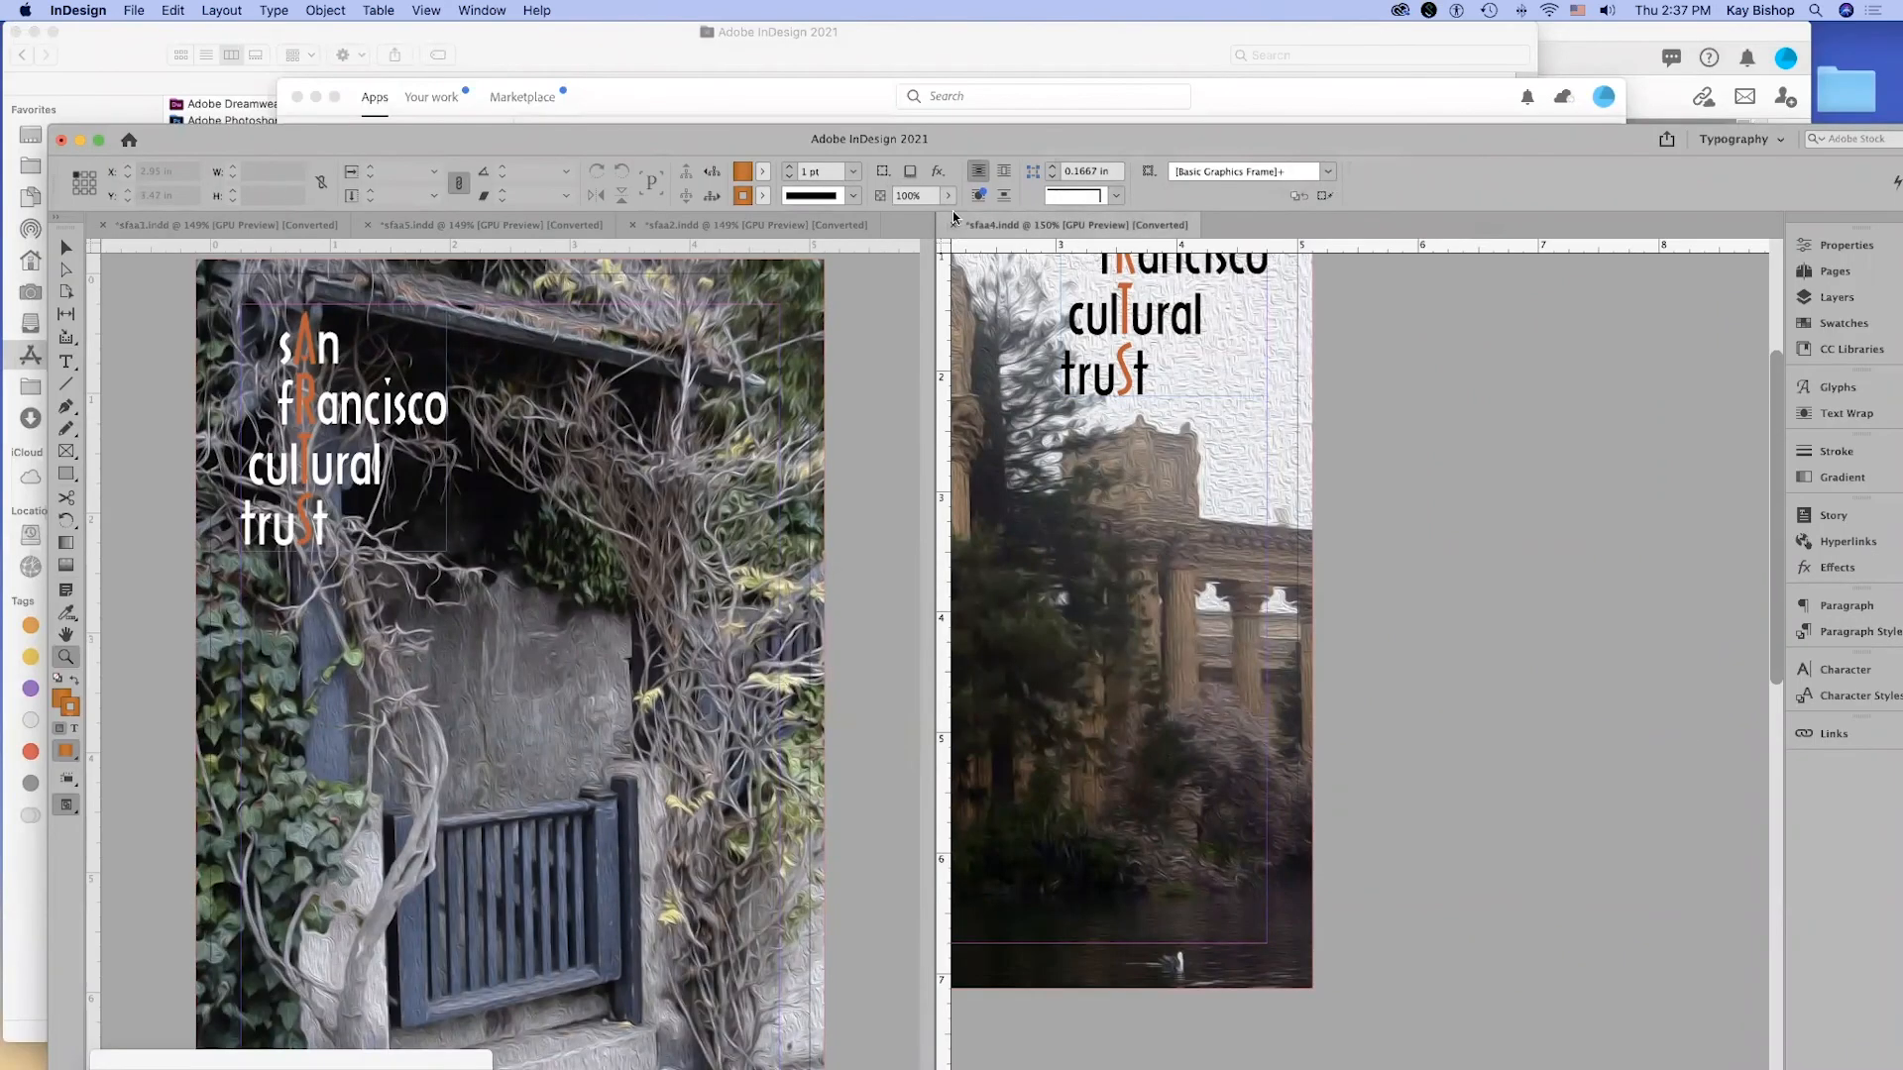
{"action": "left_click", "coordinate": [953, 224]}
{"action": "left_click", "coordinate": [998, 669]}
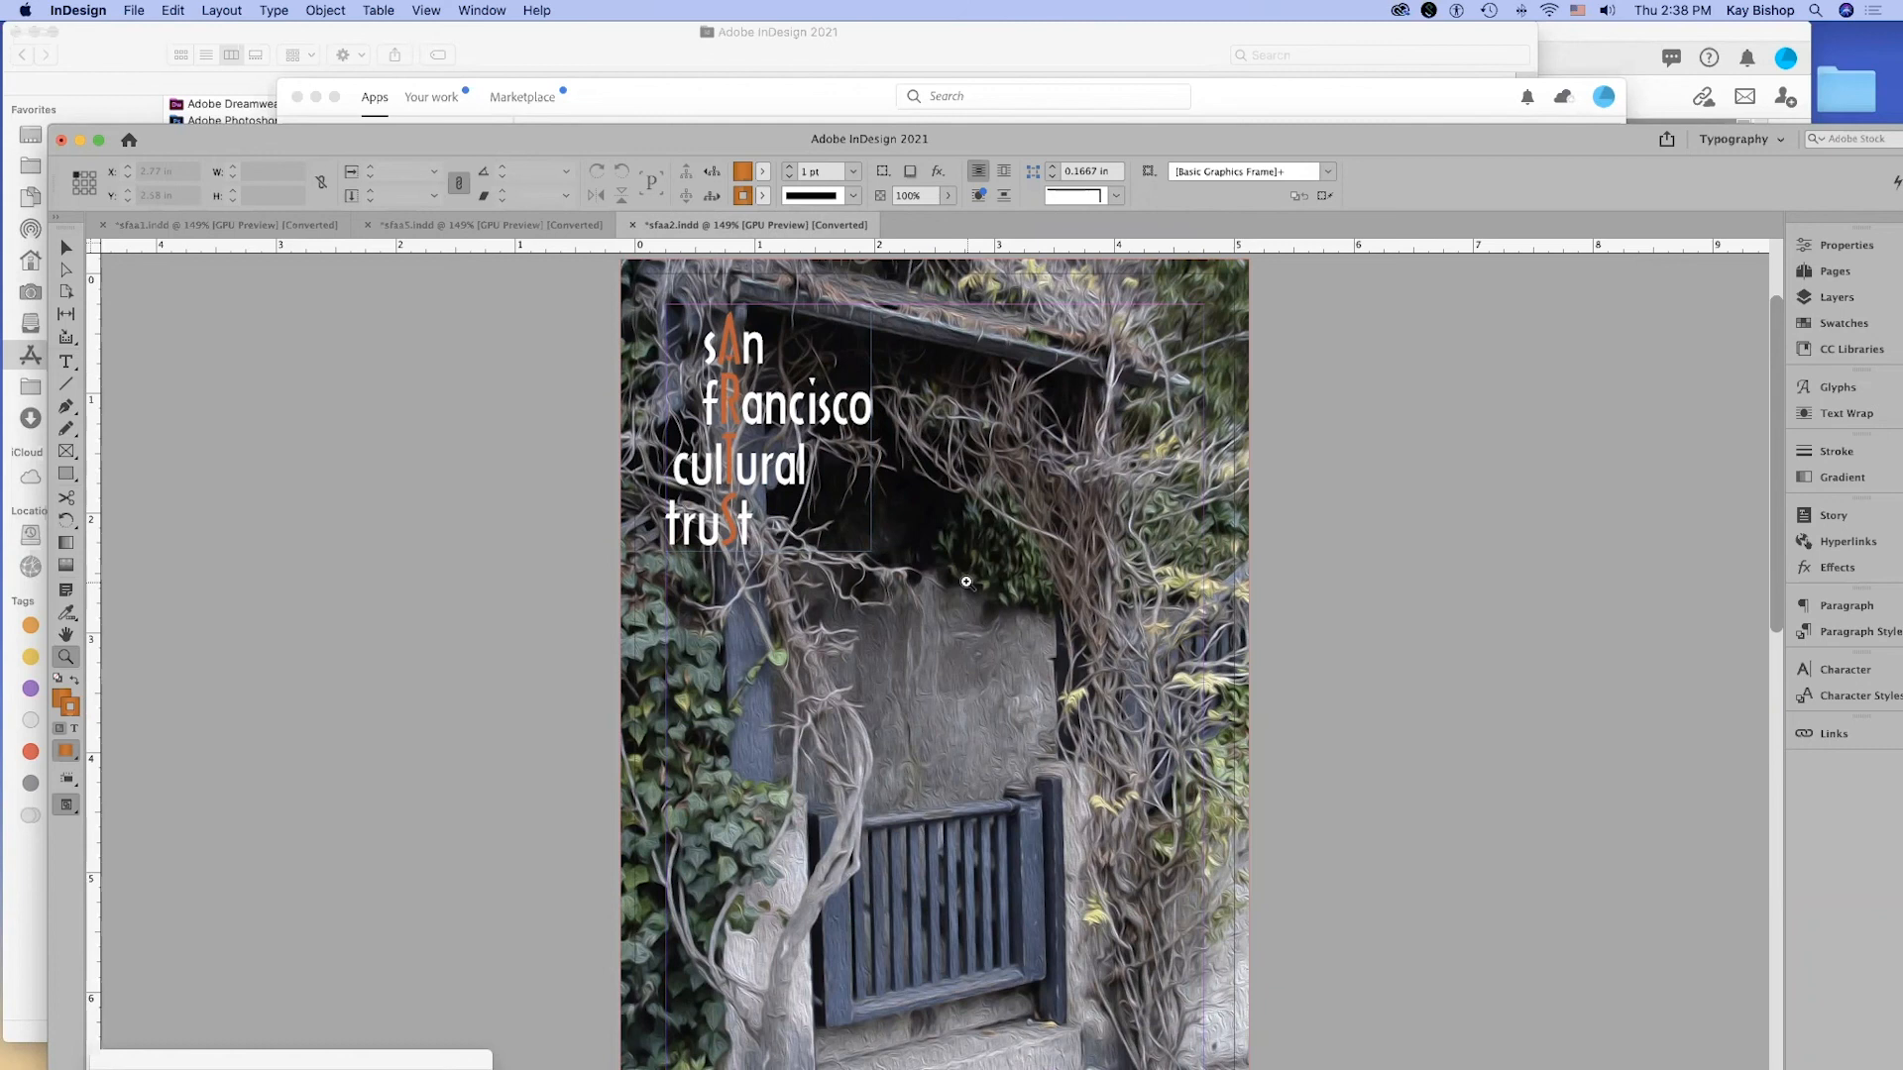
{"action": "left_click", "coordinate": [633, 225]}
{"action": "key", "text": "super+d"}
{"action": "left_click", "coordinate": [368, 225]}
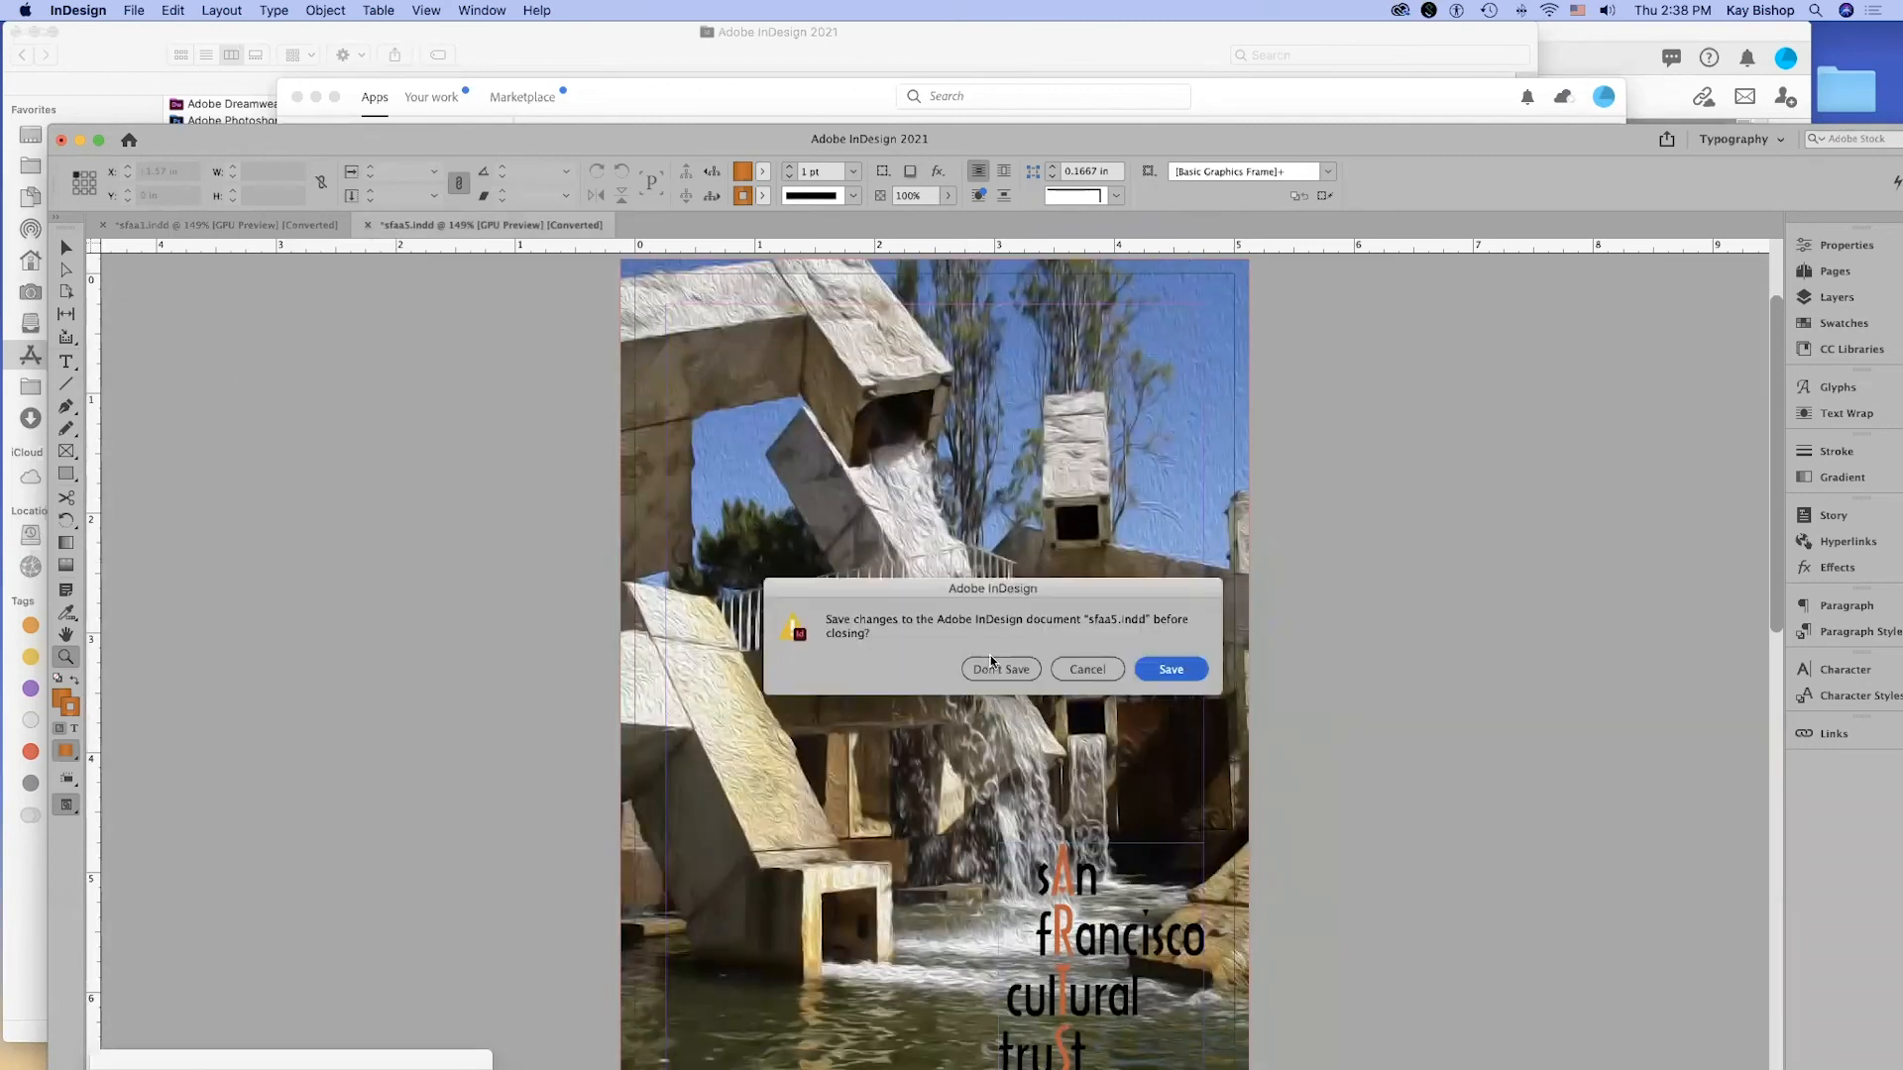
{"action": "key", "text": "super+d"}
{"action": "key", "text": "super+w"}
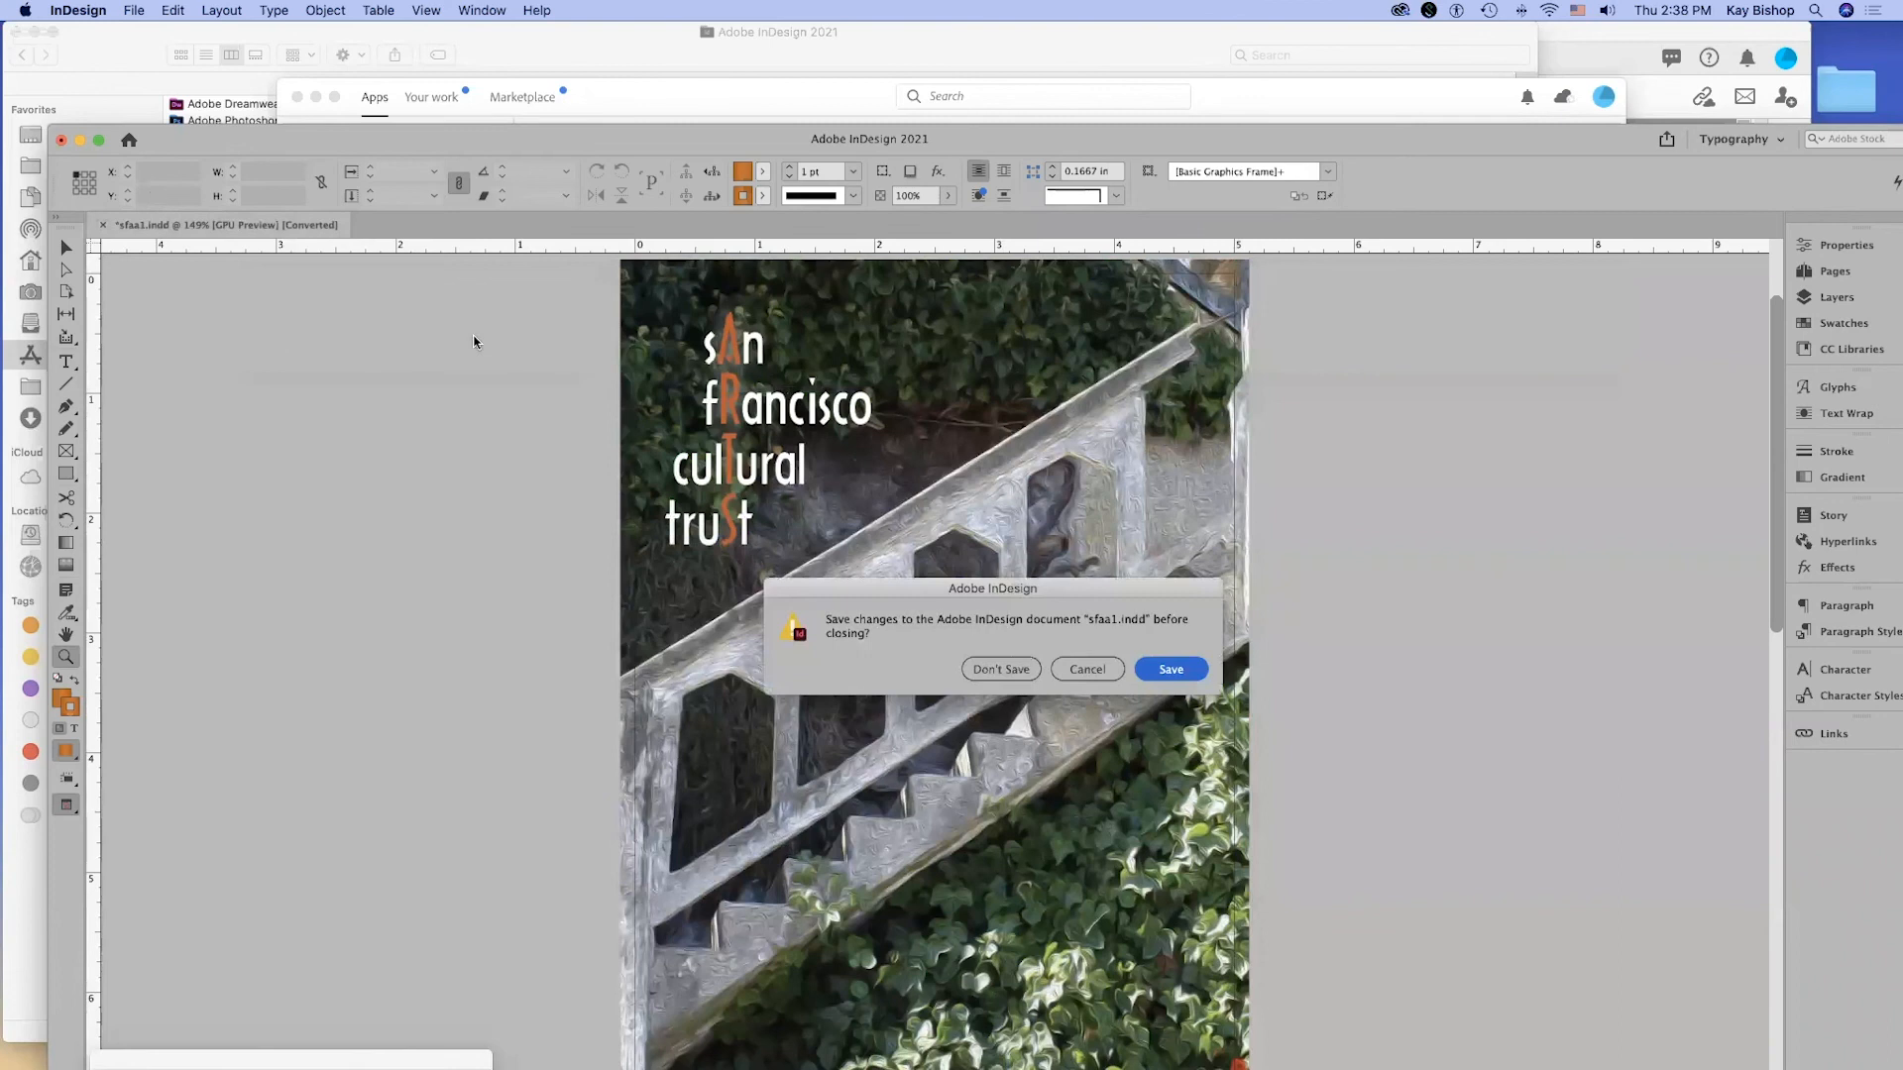
{"action": "left_click", "coordinate": [1001, 670]}
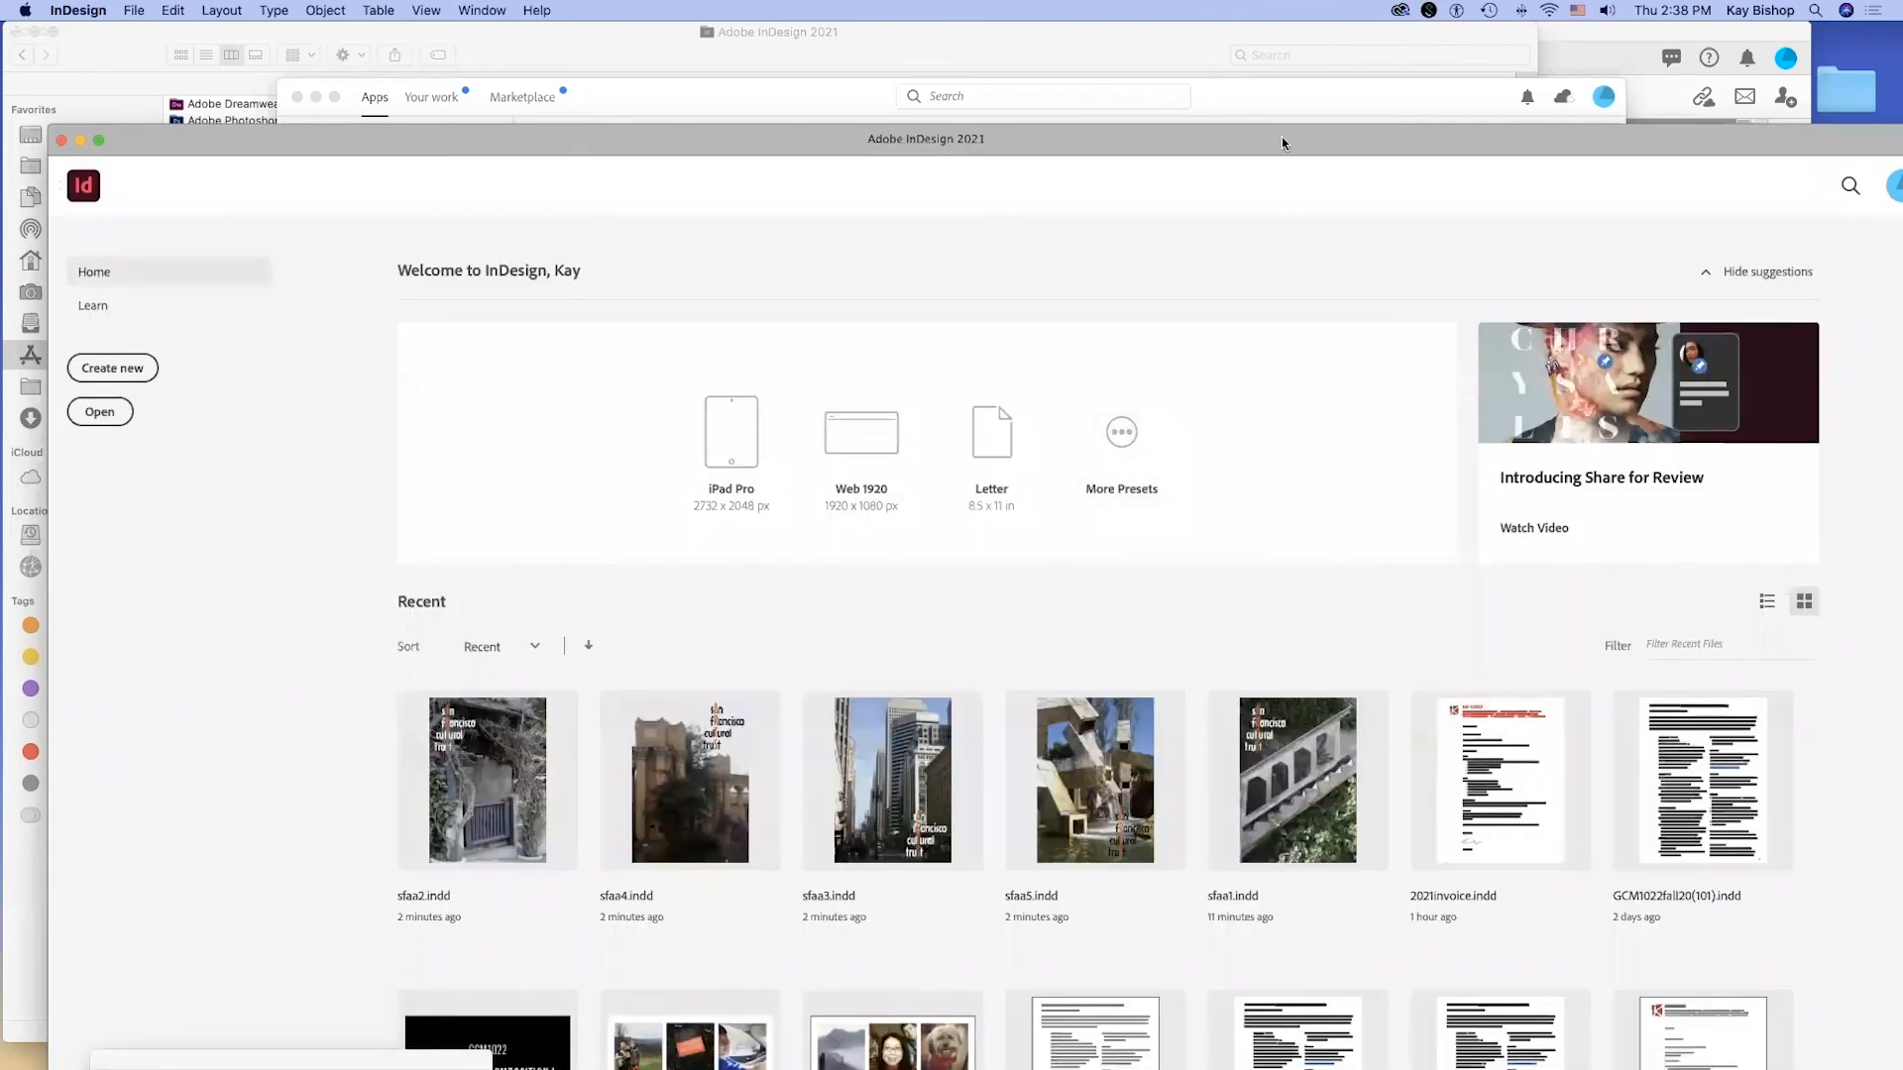
{"action": "double_click", "coordinate": [1282, 137]}
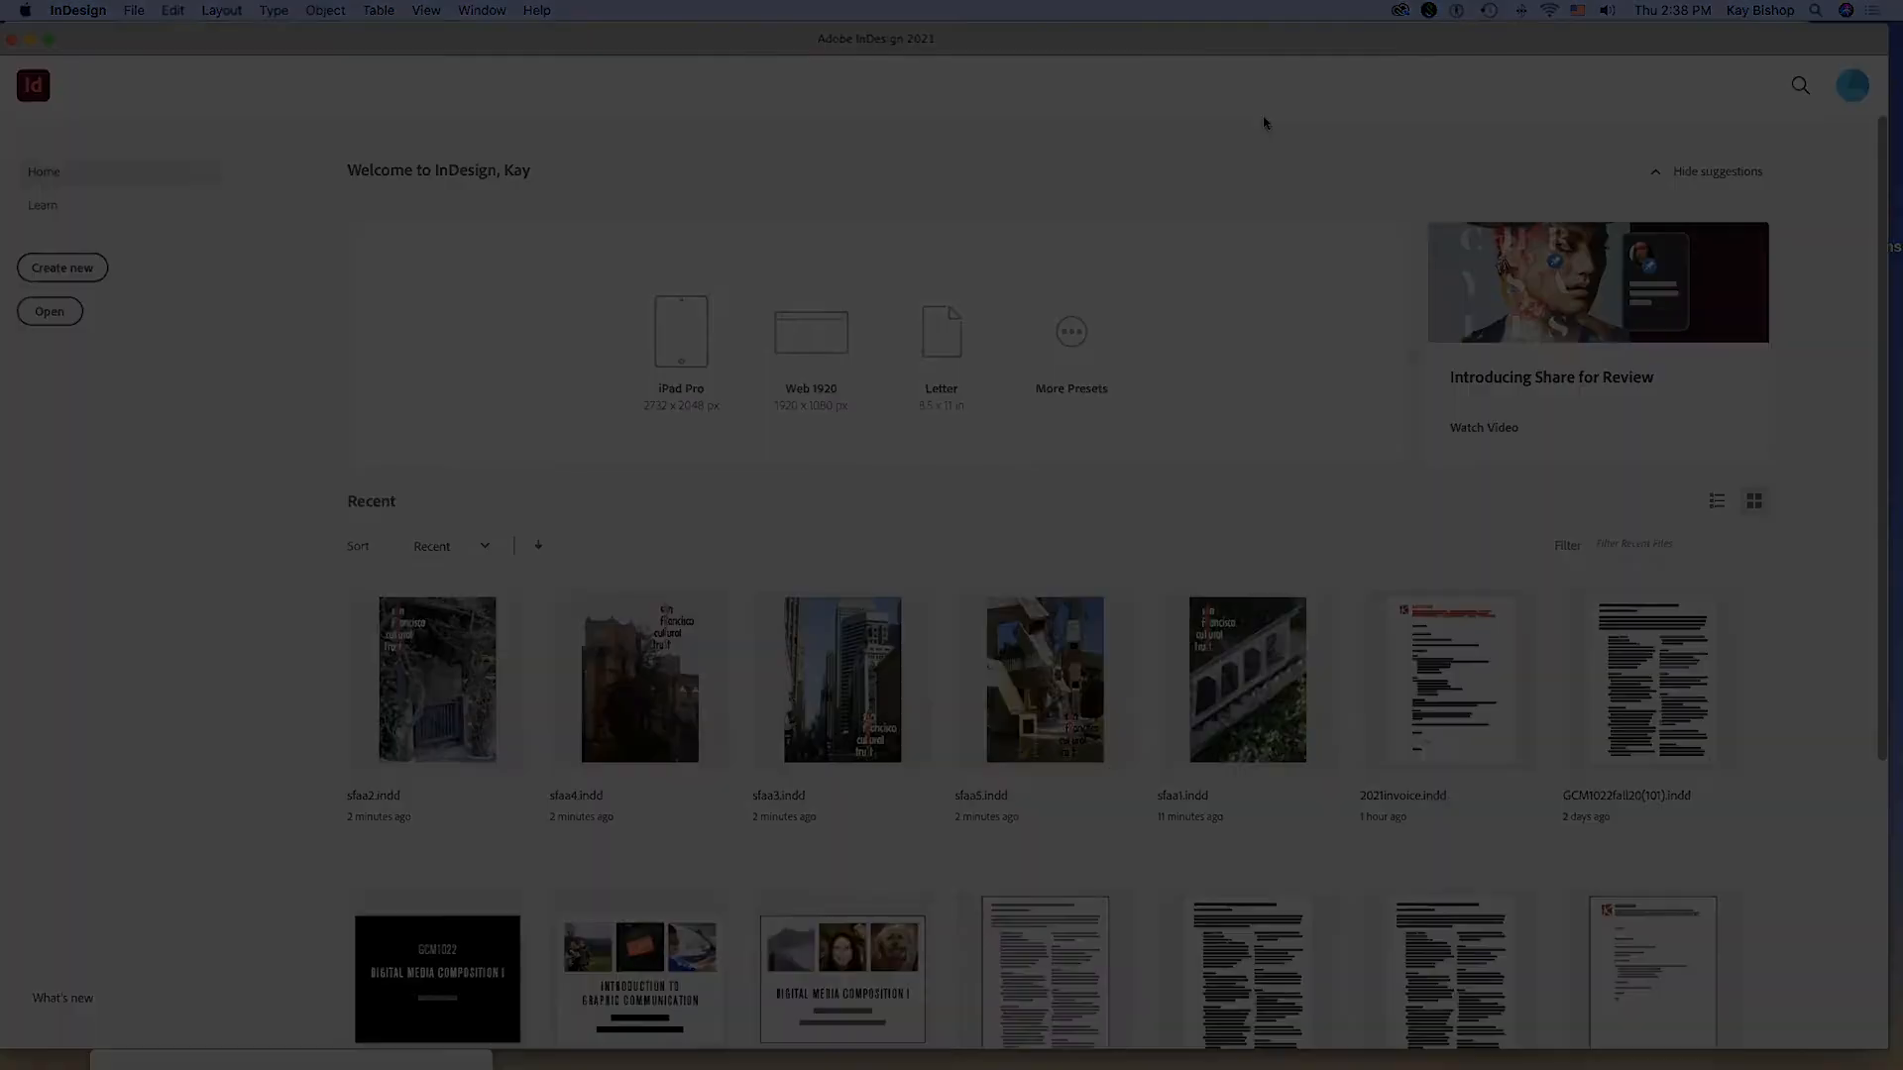